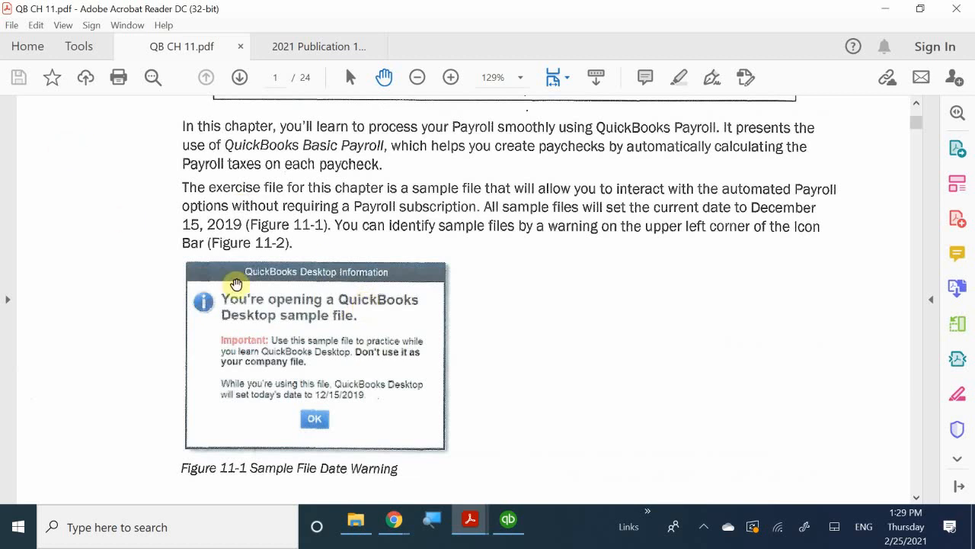
Read the chapter introduction about the payroll sample file, including Figures 11-1 and 11-2
scroll(339, 388, down, 5)
scroll(367, 348, down, 4)
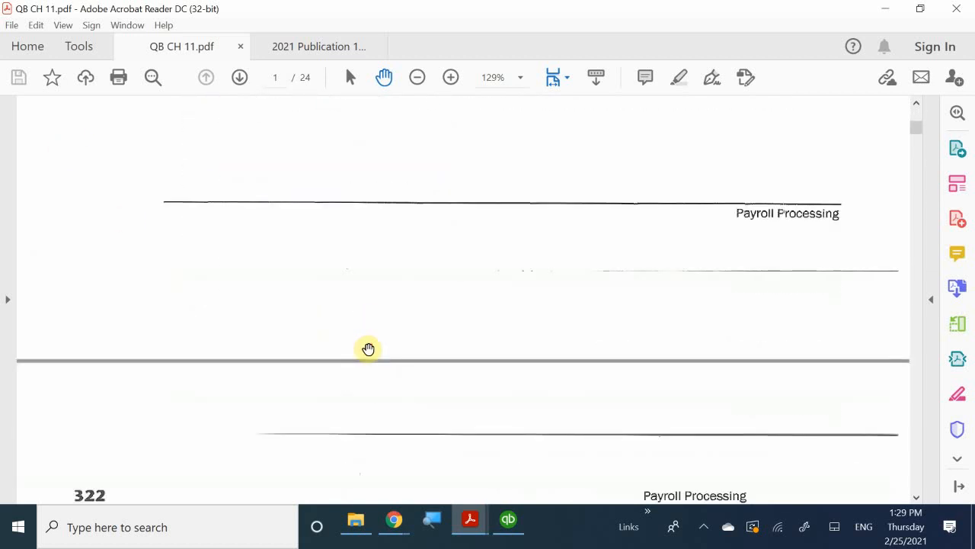
scroll(367, 348, down, 8)
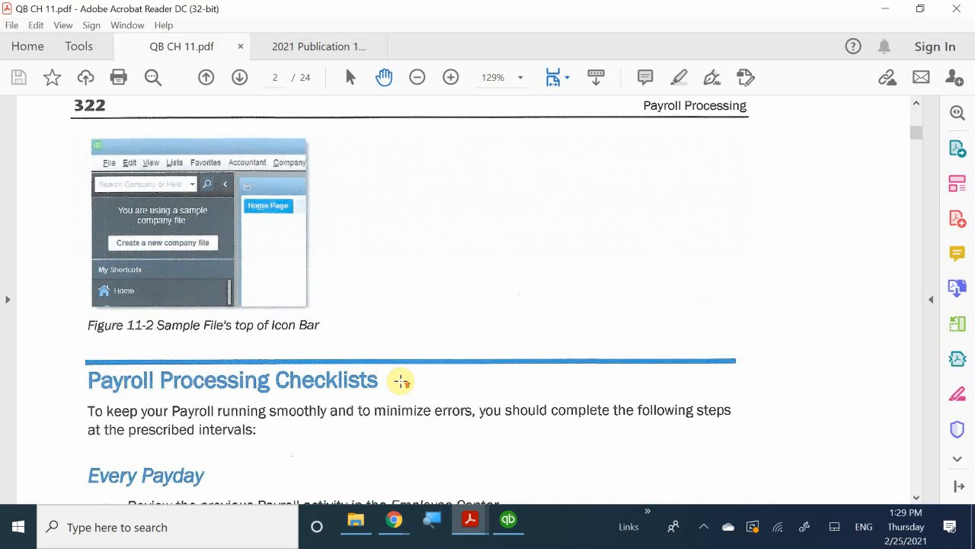
scroll(400, 381, up, 10)
scroll(411, 381, up, 4)
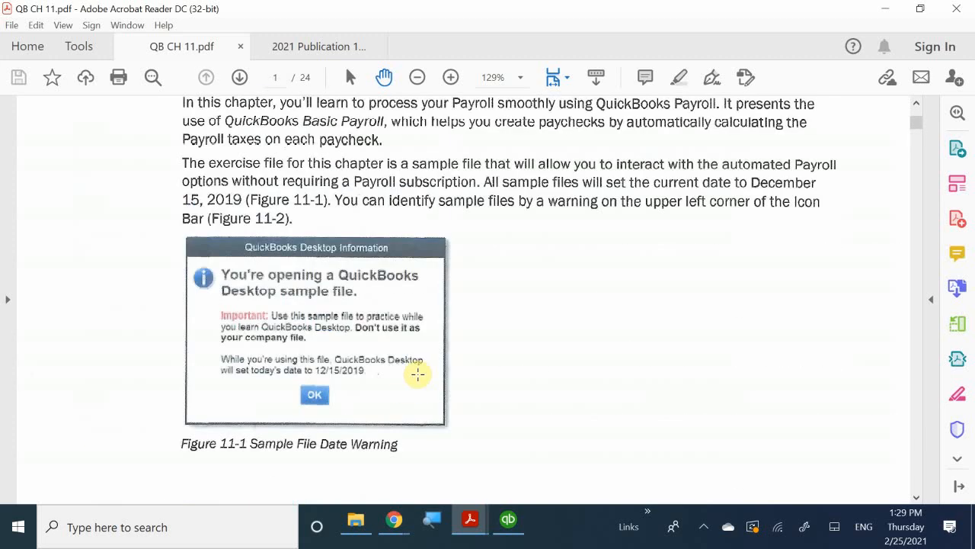
scroll(419, 375, down, 3)
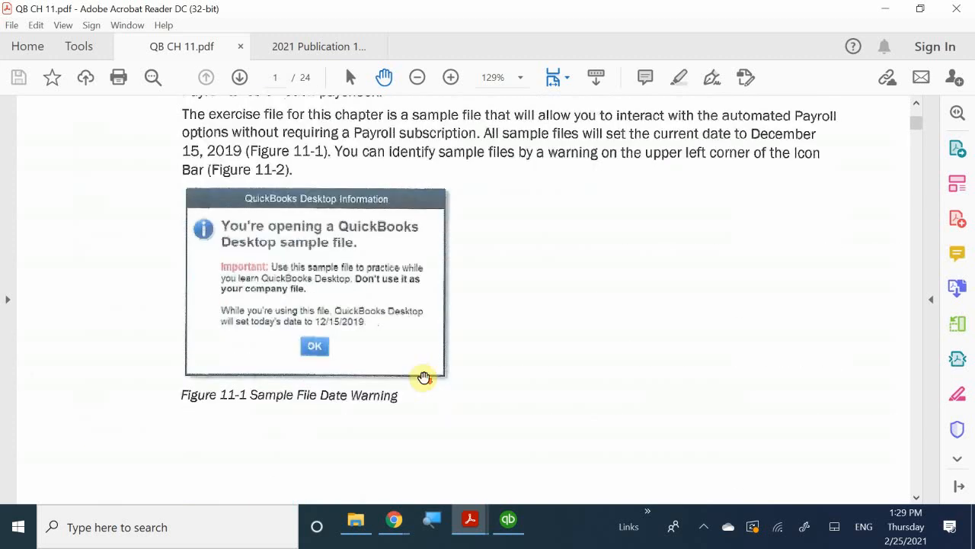
scroll(442, 381, down, 10)
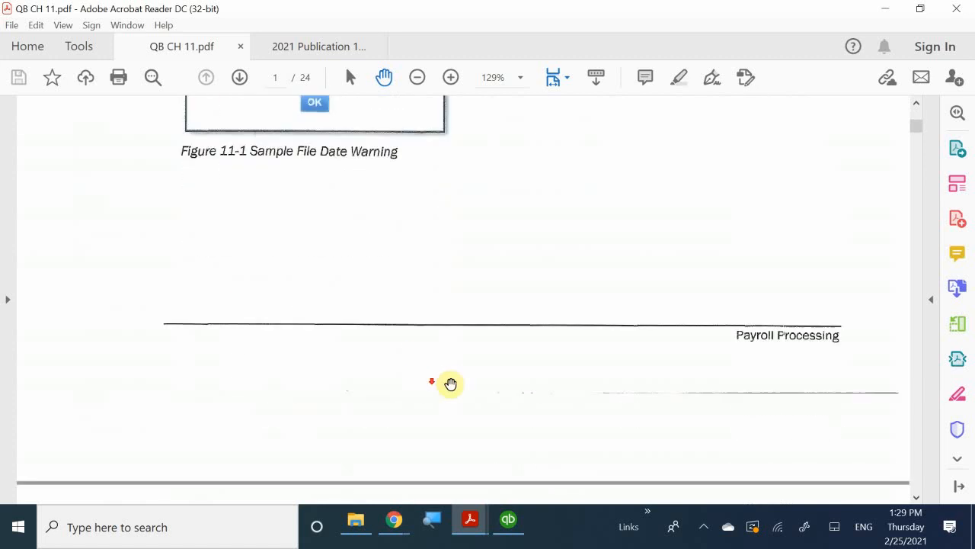
scroll(452, 382, down, 7)
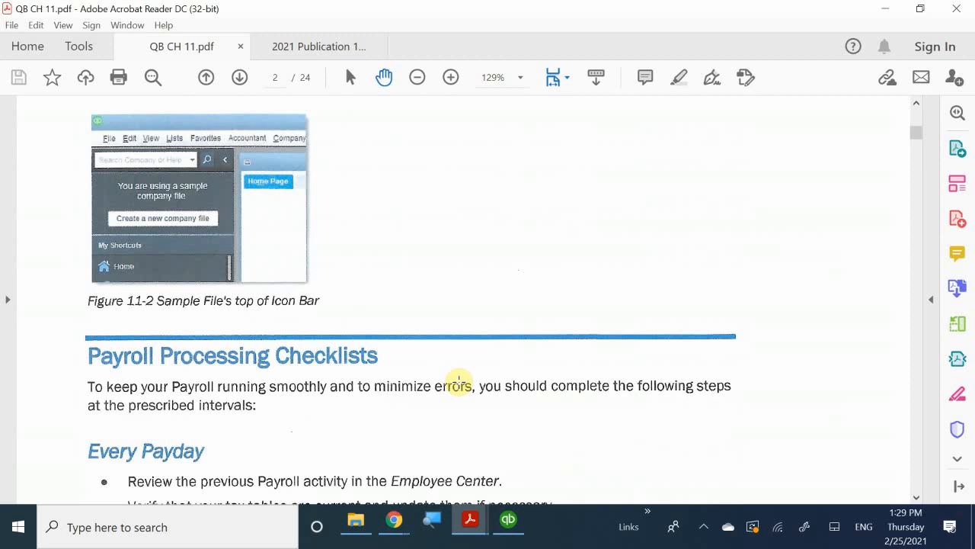
Read the Payroll Processing Checklists for every payday, tax deposit due date, quarter and January
scroll(465, 385, down, 5)
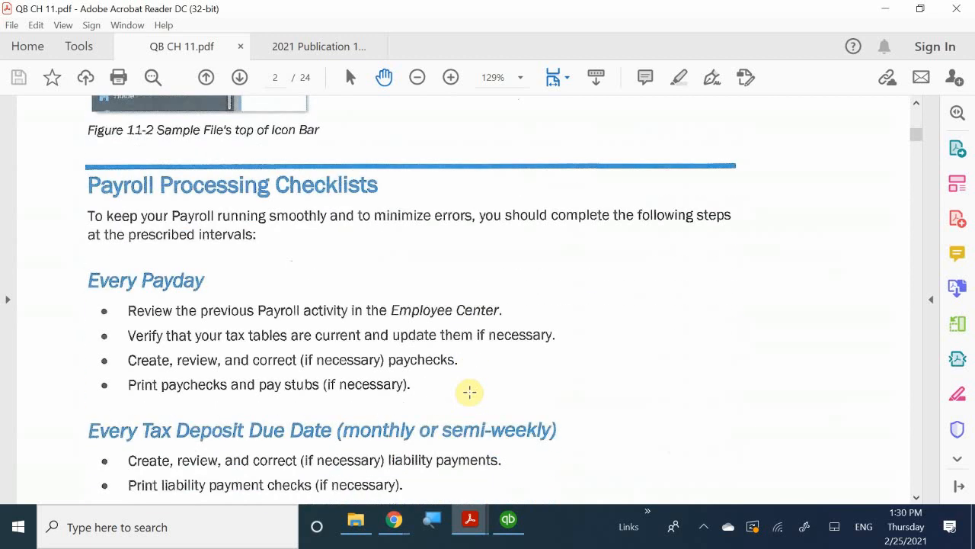
scroll(469, 391, down, 5)
scroll(467, 387, up, 4)
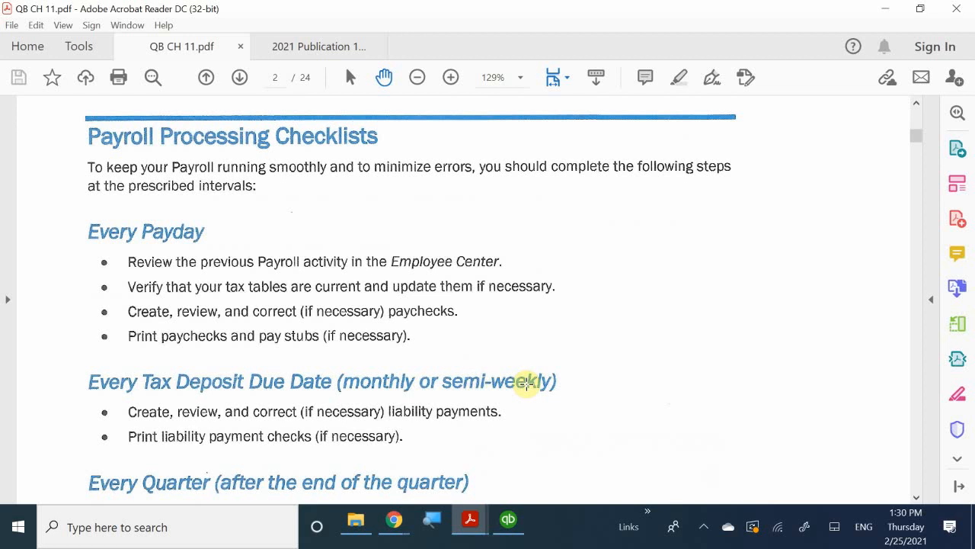
scroll(528, 382, up, 2)
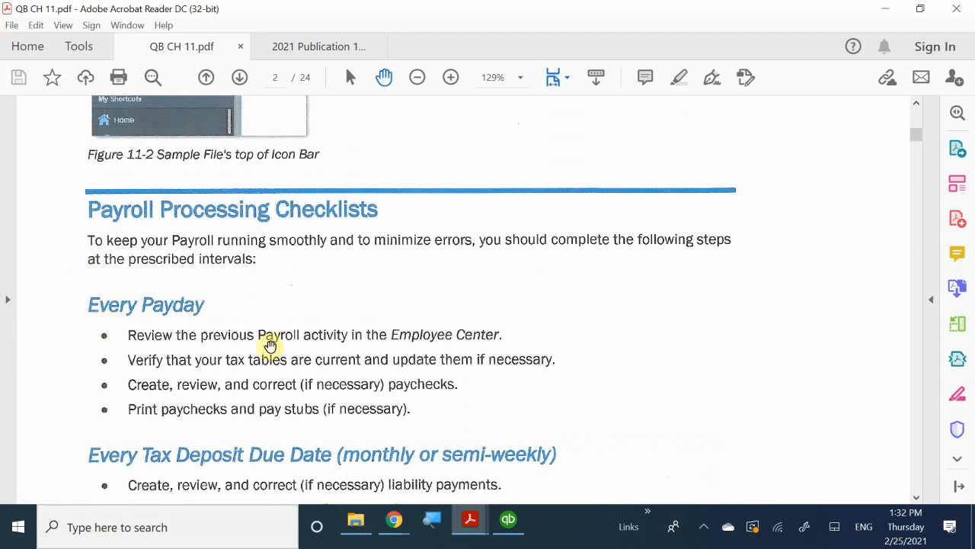
scroll(290, 358, down, 2)
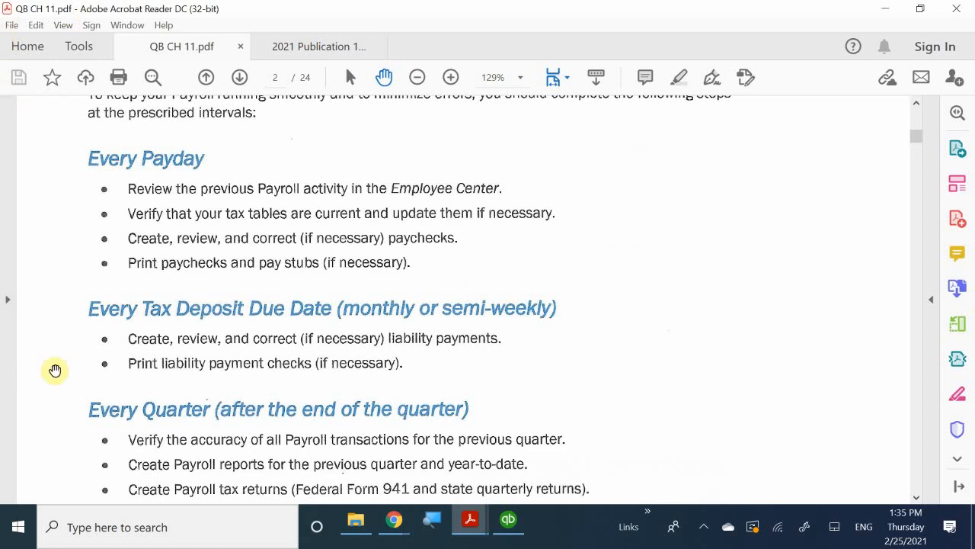
scroll(360, 456, down, 2)
scroll(360, 457, down, 1)
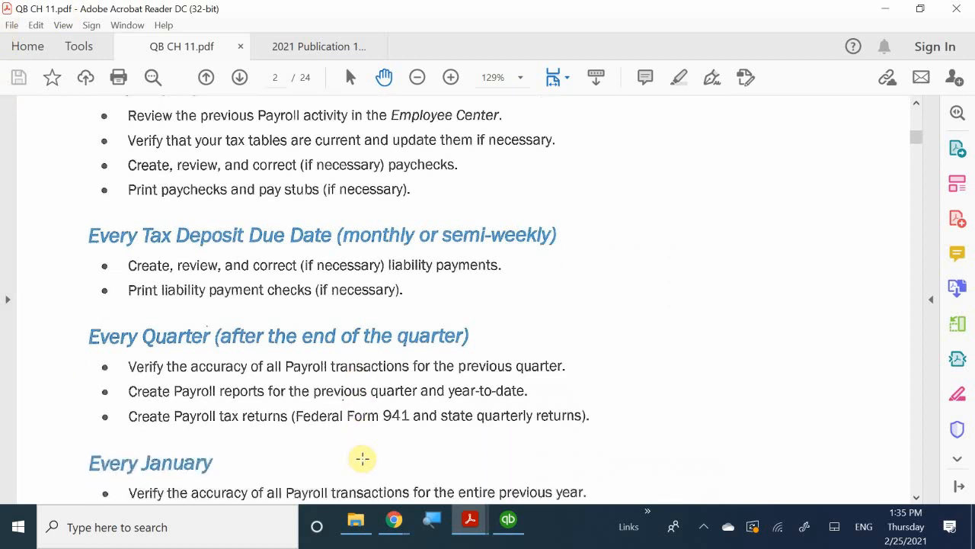
scroll(374, 454, down, 2)
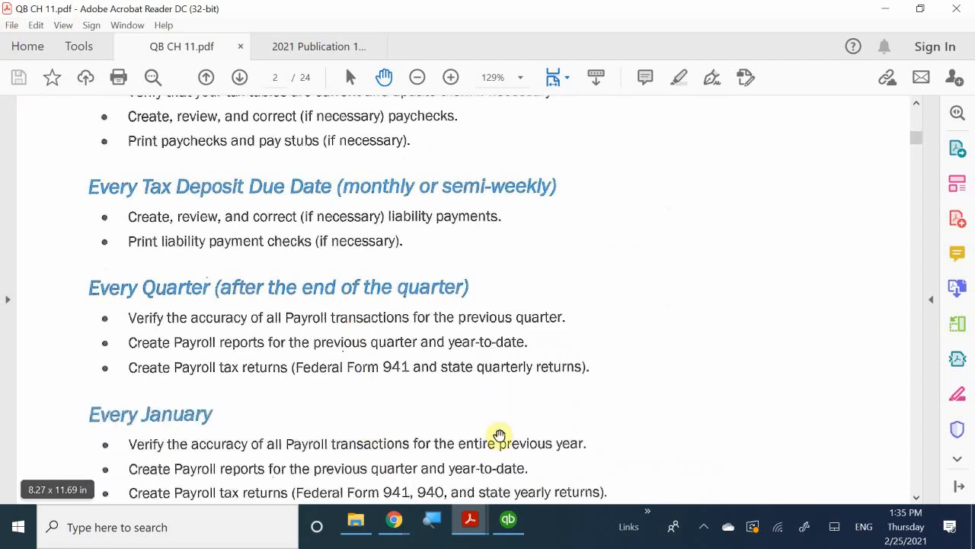
scroll(216, 268, down, 2)
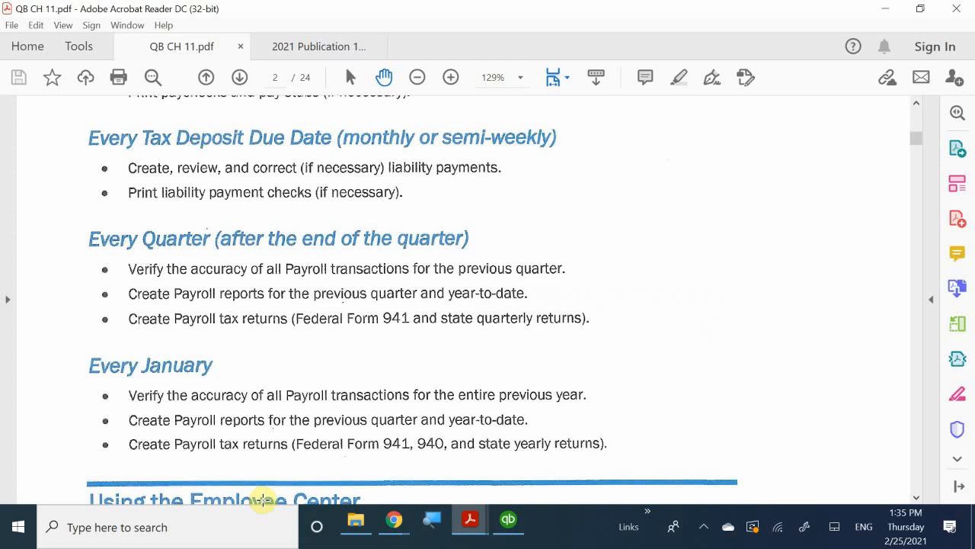
Read the Using the Employee Center and Payroll Center sections, including Figure 11-3
scroll(262, 499, down, 5)
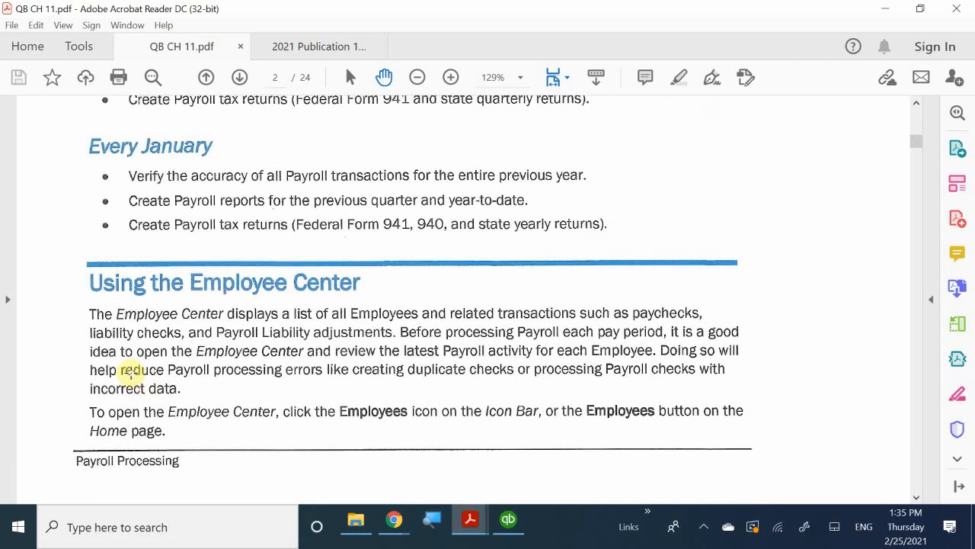
scroll(245, 413, down, 2)
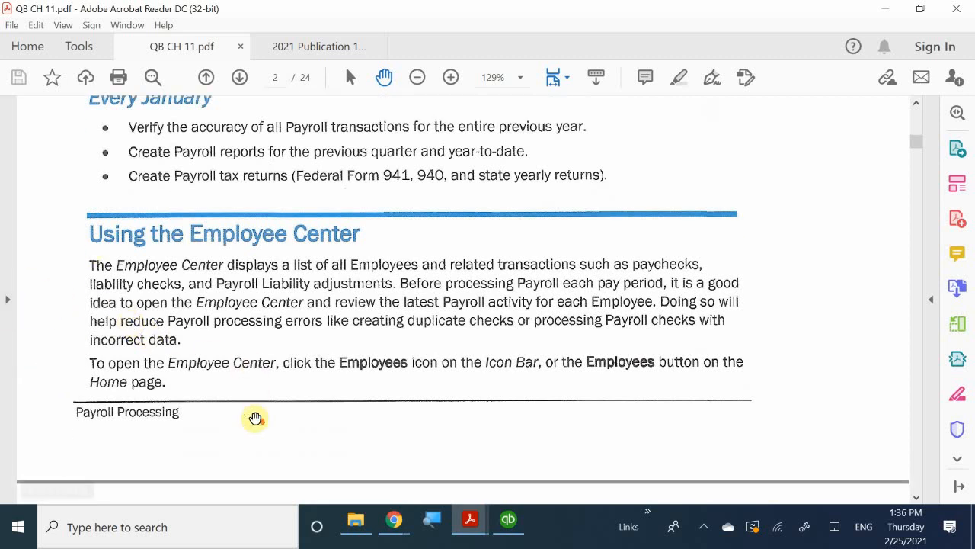
scroll(255, 418, down, 11)
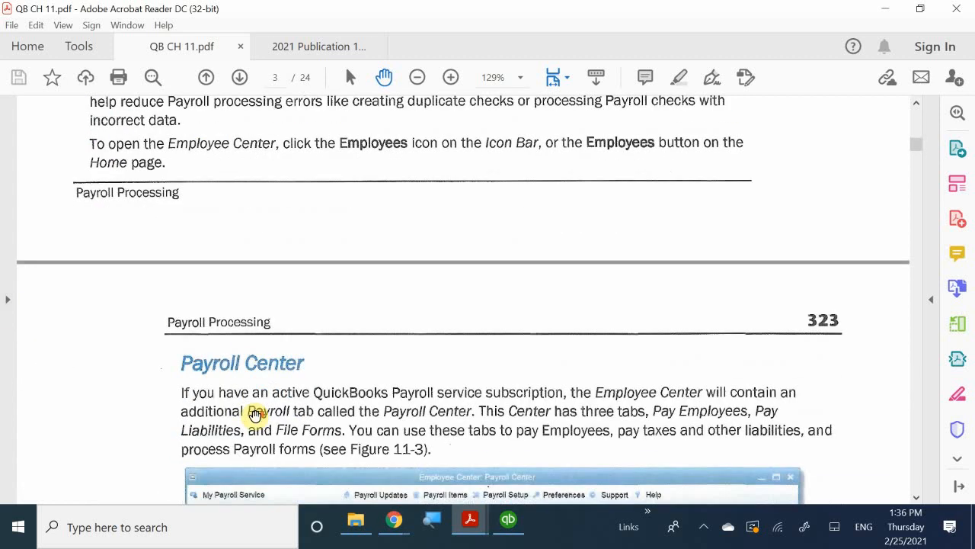
scroll(255, 416, down, 7)
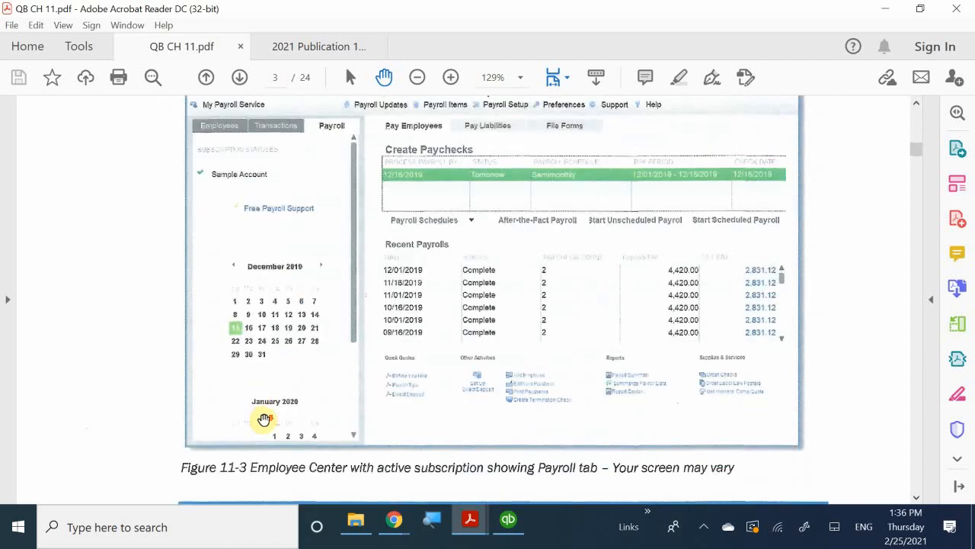
scroll(264, 419, up, 4)
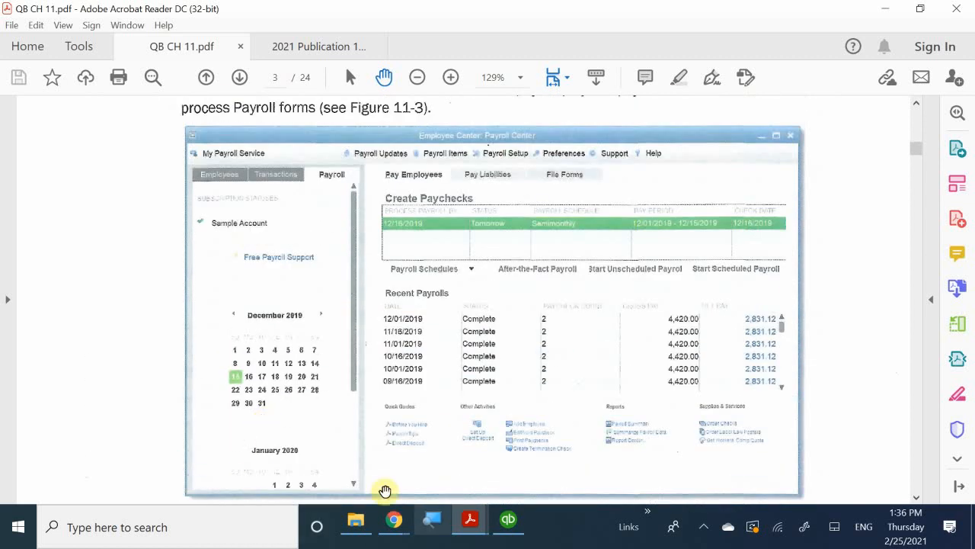
Switch to QuickBooks, open the Payroll Center from the home page, and show its employee list in a wider pane
click(509, 524)
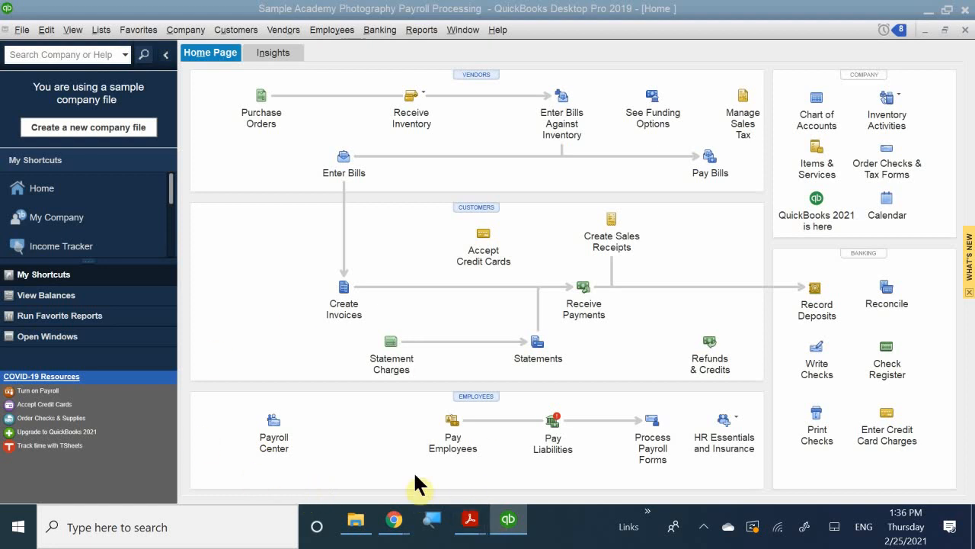
click(266, 436)
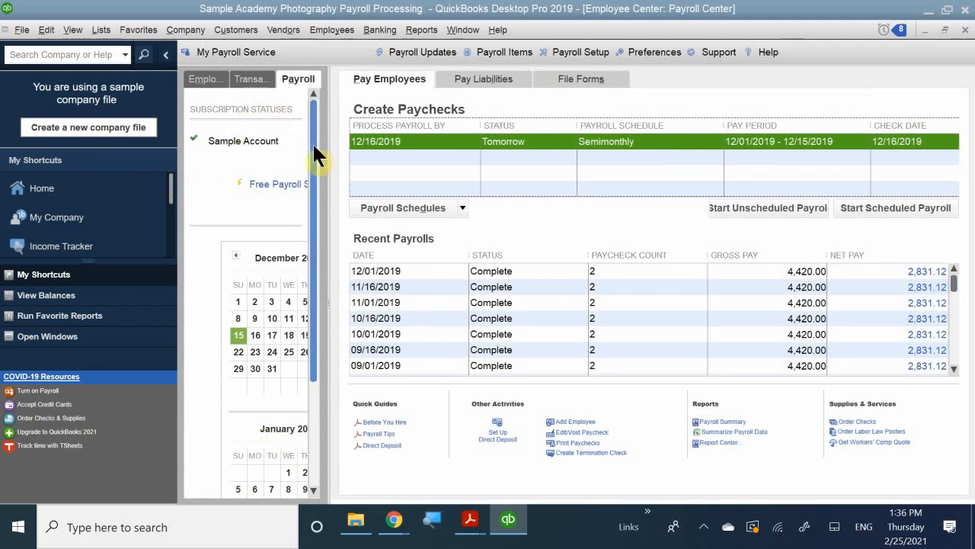
click(205, 76)
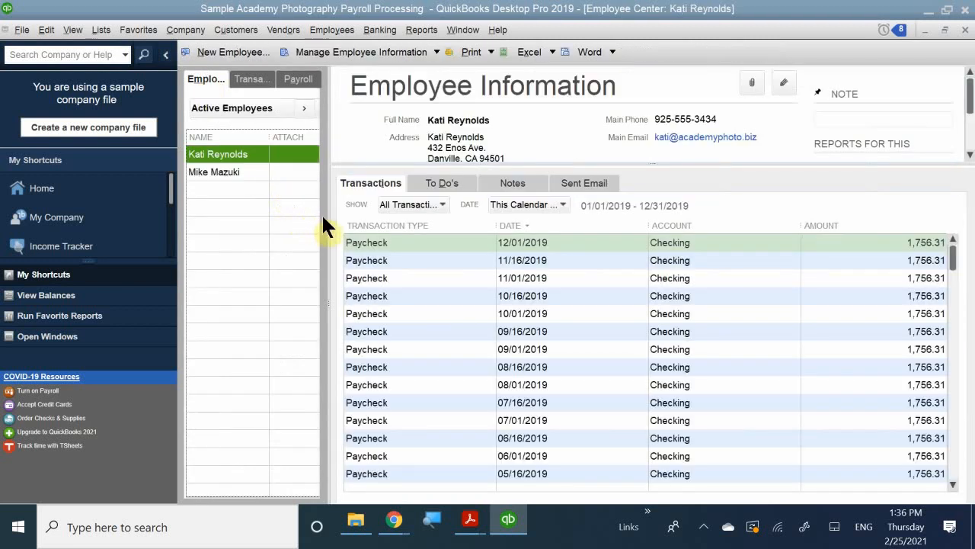
drag(328, 219, 429, 252)
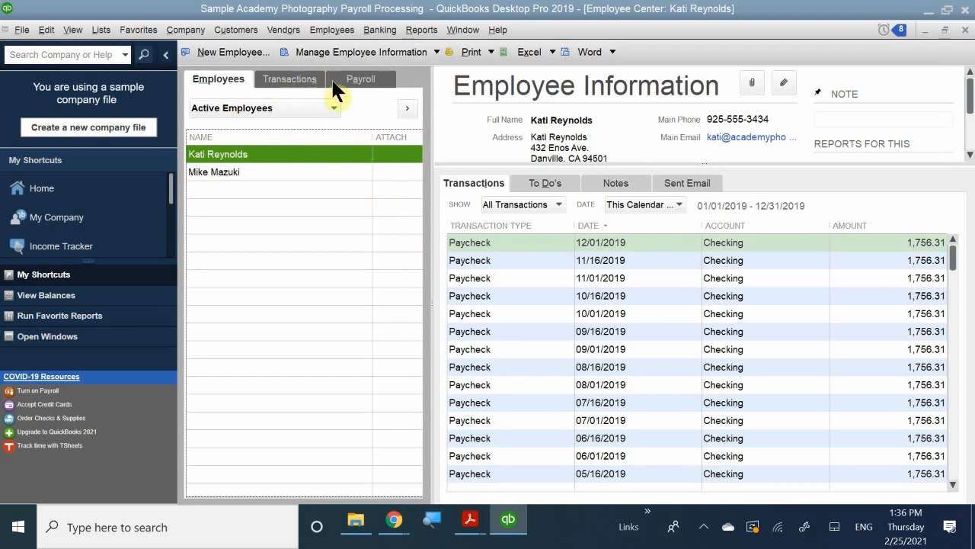
Return to the payroll view and examine the Pay Employees section's upcoming paychecks and recent payrolls
click(295, 76)
click(364, 79)
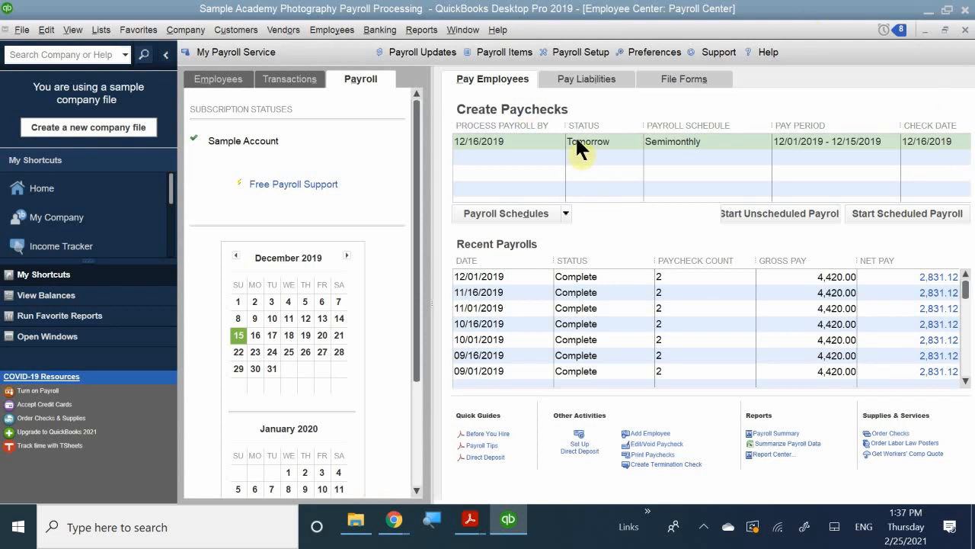
click(497, 149)
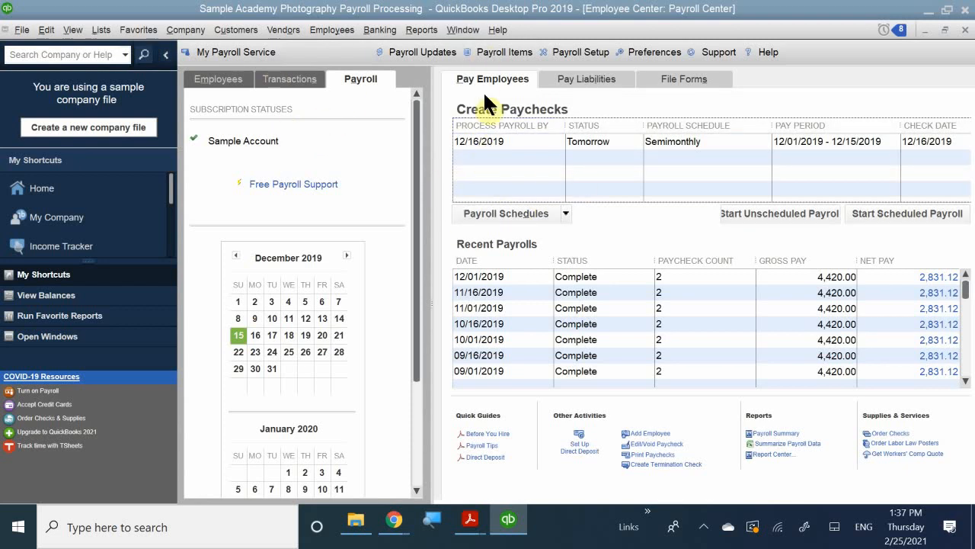
click(474, 72)
scroll(588, 307, down, 2)
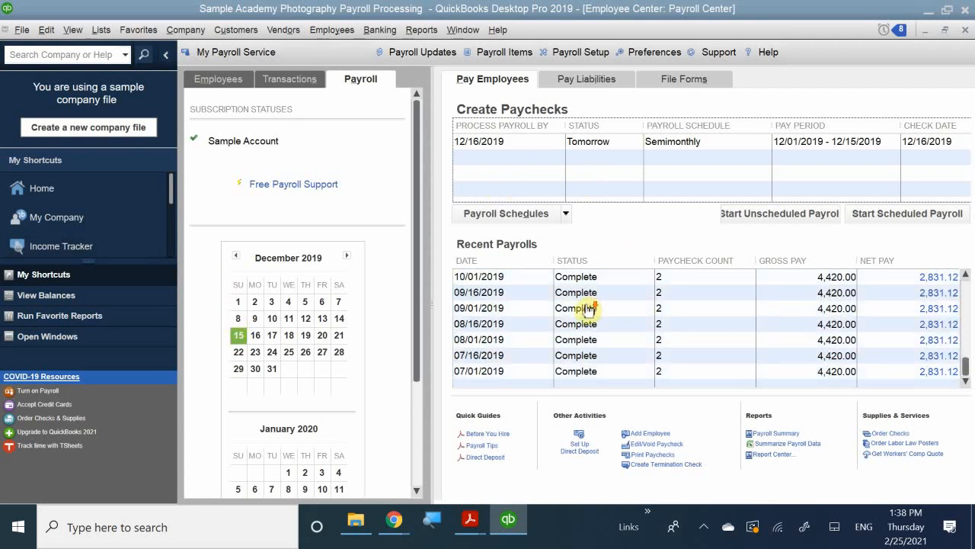
scroll(588, 308, up, 2)
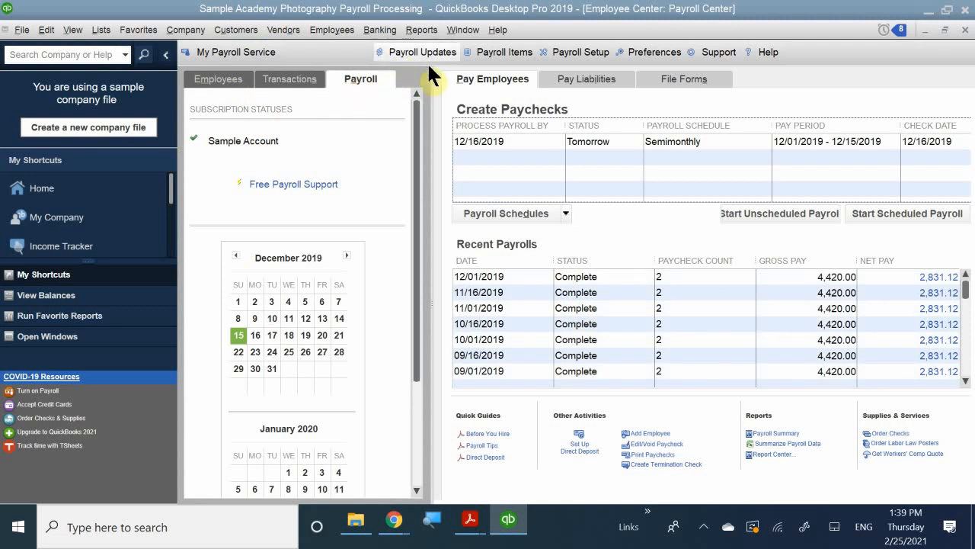
View the Pay Liabilities and File Forms sections of the Payroll Center, dismissing the payroll update warning
click(581, 77)
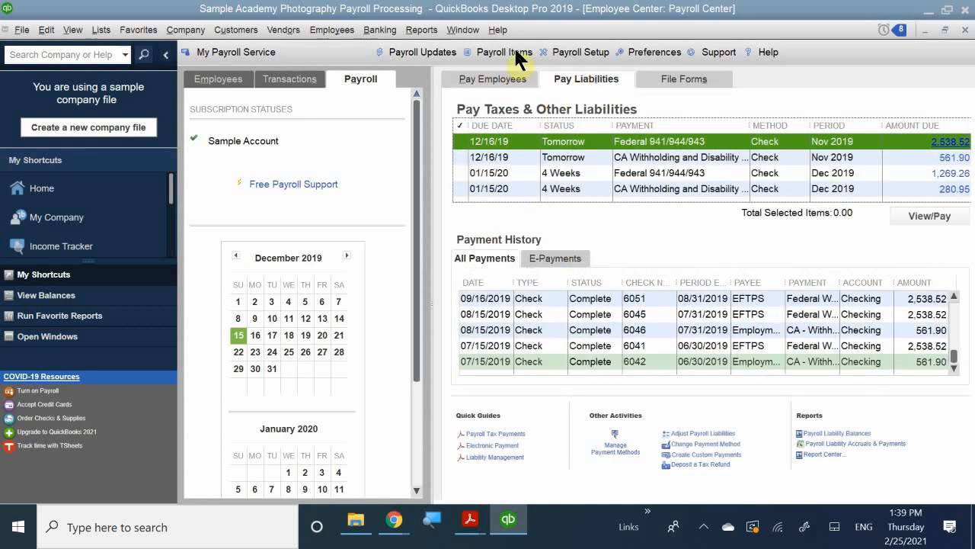
click(669, 76)
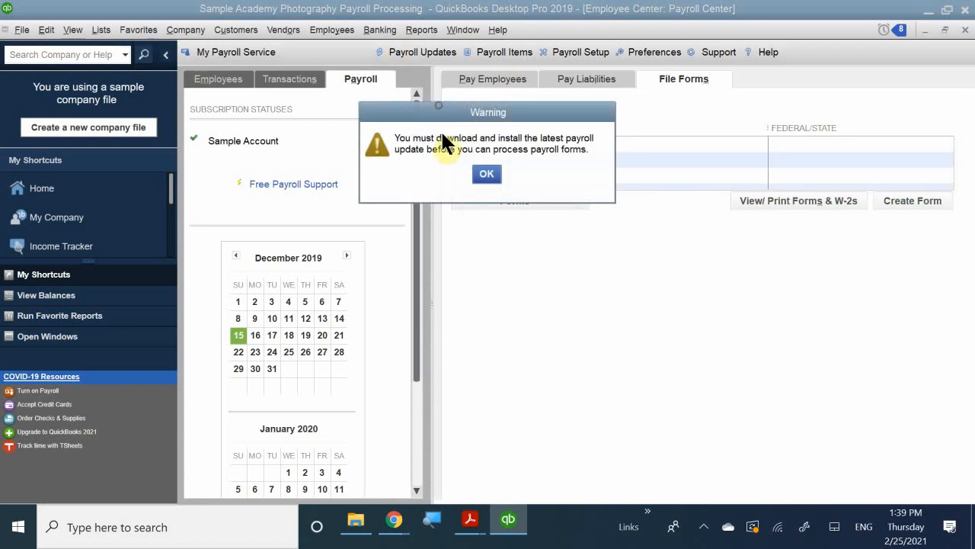
drag(448, 108, 509, 250)
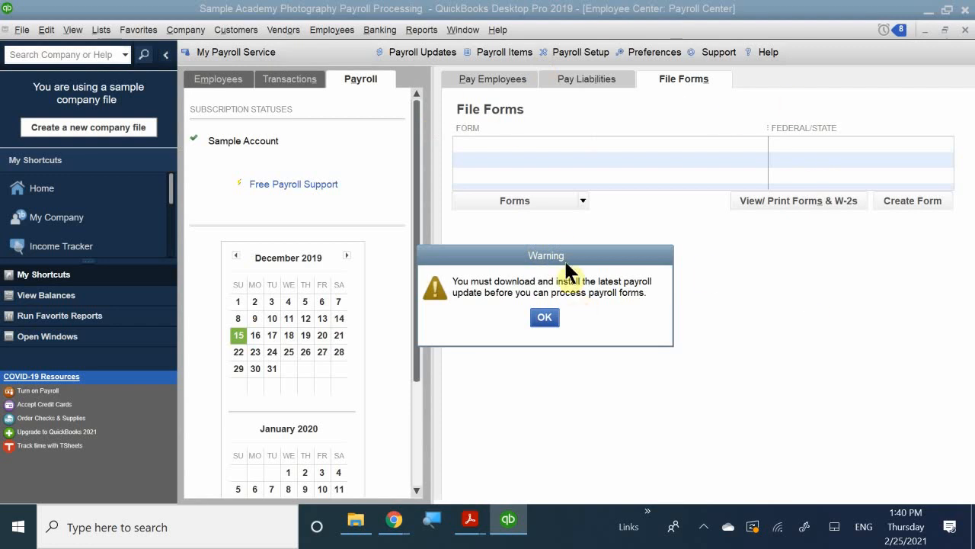
click(544, 318)
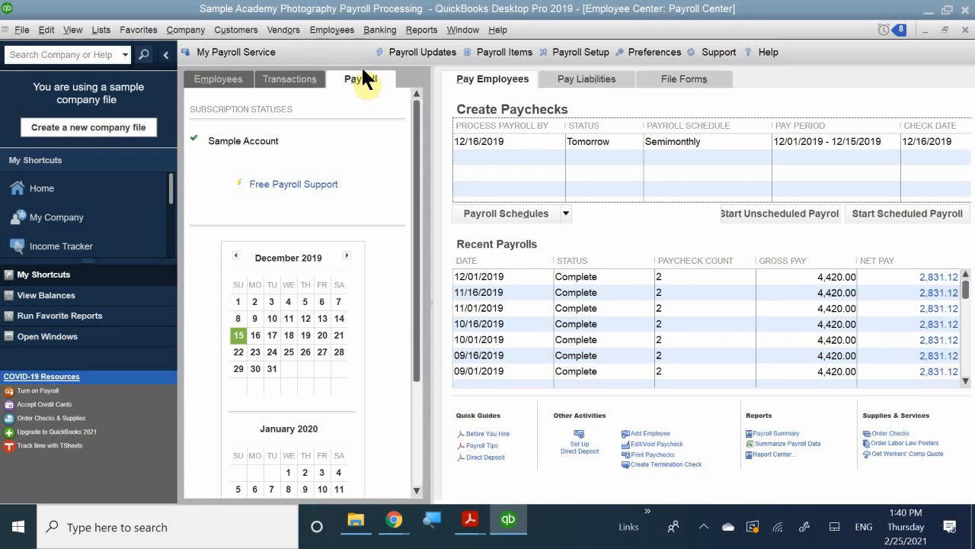
Look through the Employee Center's employee and transaction lists, and return to the payroll view
click(222, 70)
click(276, 71)
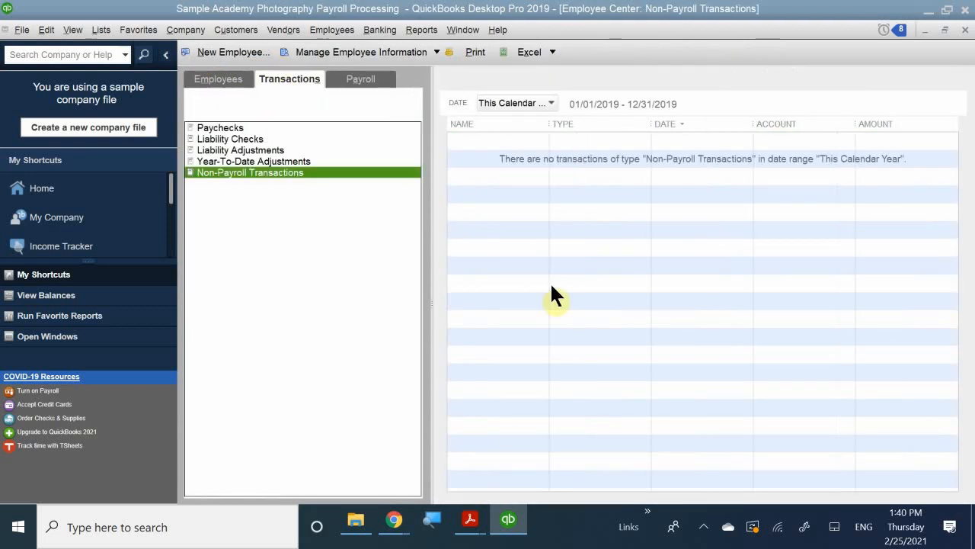
click(359, 78)
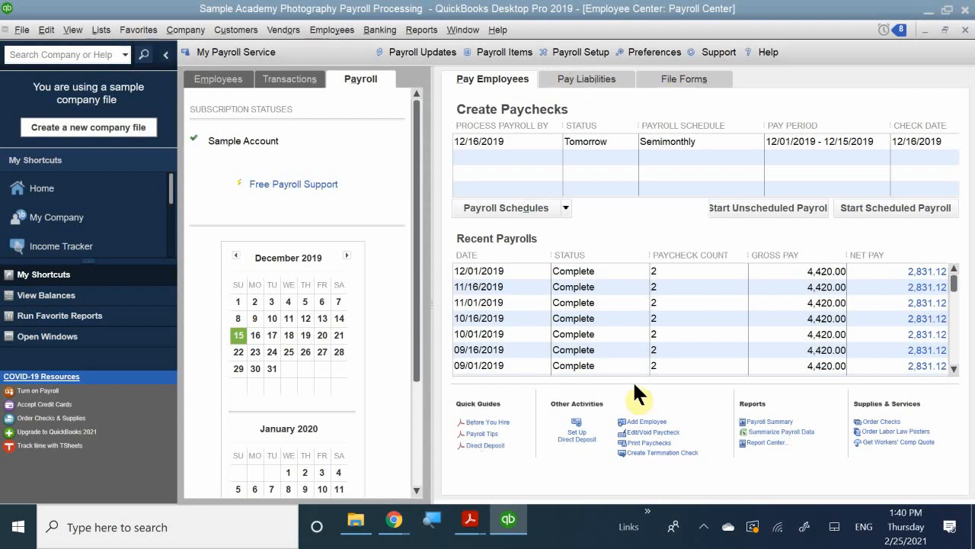
Close the Payroll Center, view it again through Pay Employees on the home page, and return to the home page
click(960, 30)
click(964, 31)
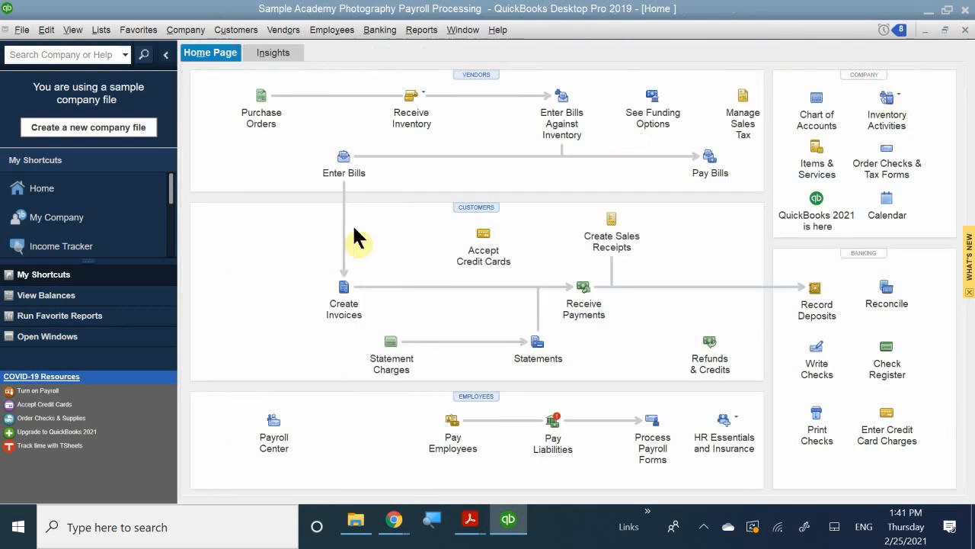
click(455, 435)
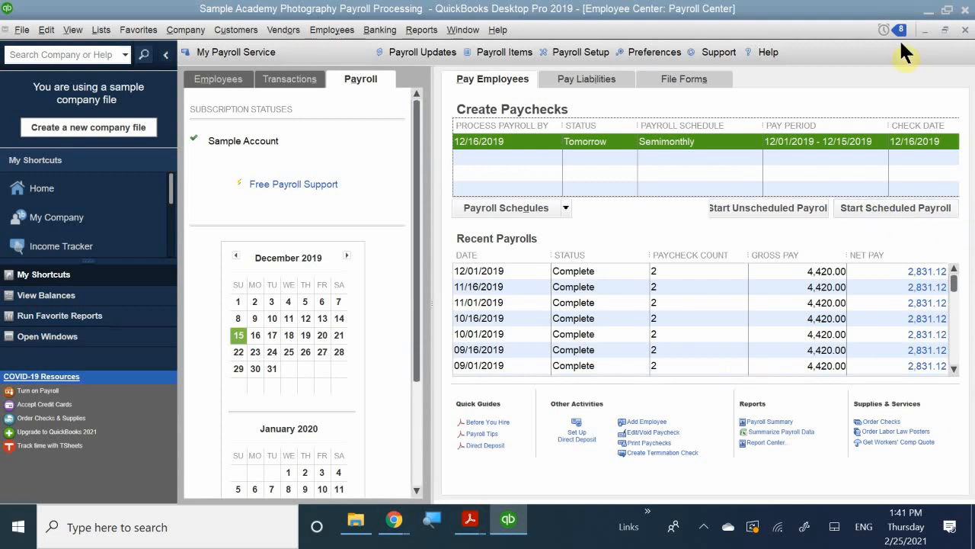
click(965, 29)
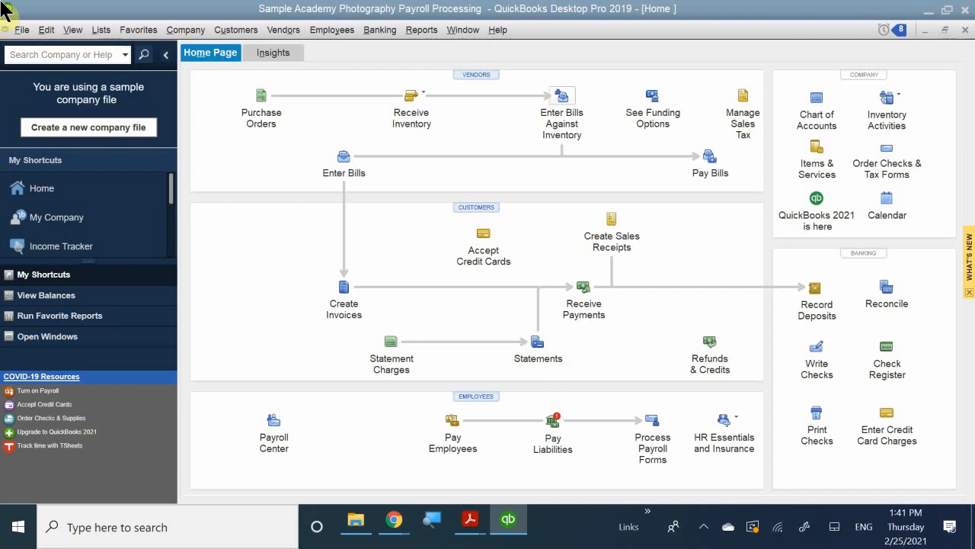
Look over the Employees menu and the first active employee's available actions in the Employee Center, and return to the payroll view
click(330, 30)
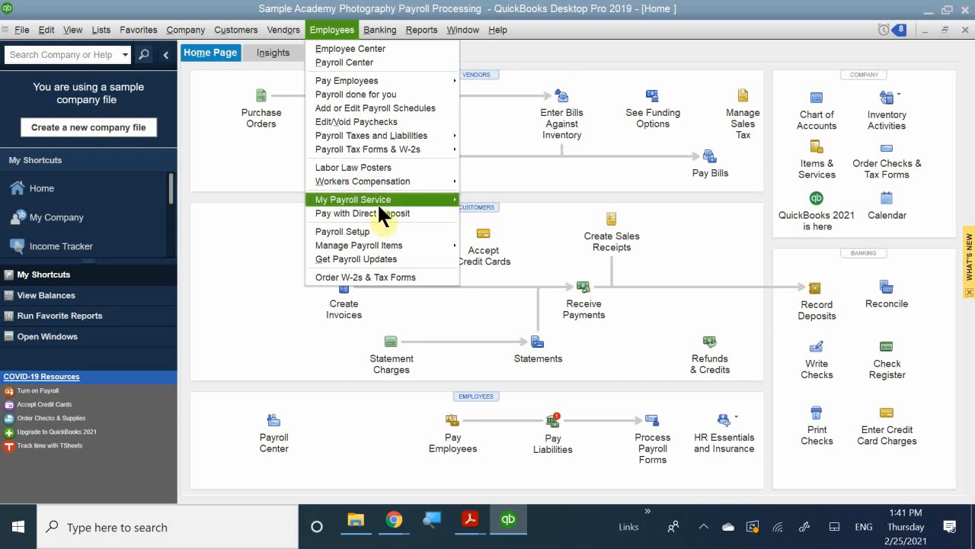
click(473, 392)
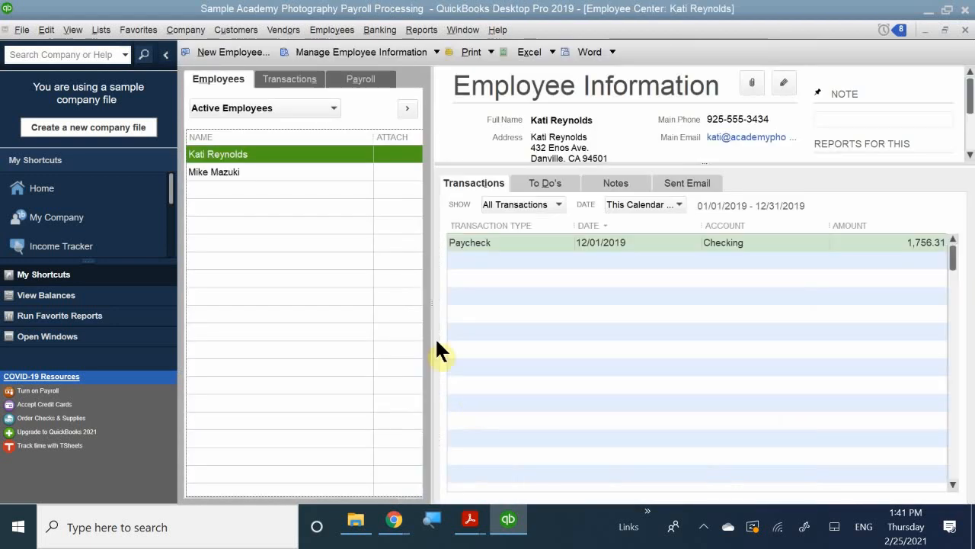
right_click(230, 160)
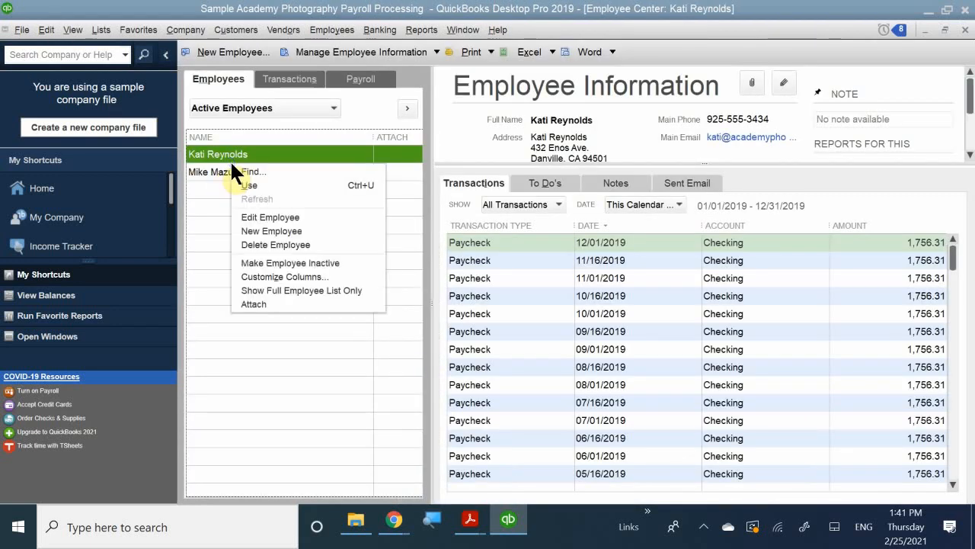
click(362, 79)
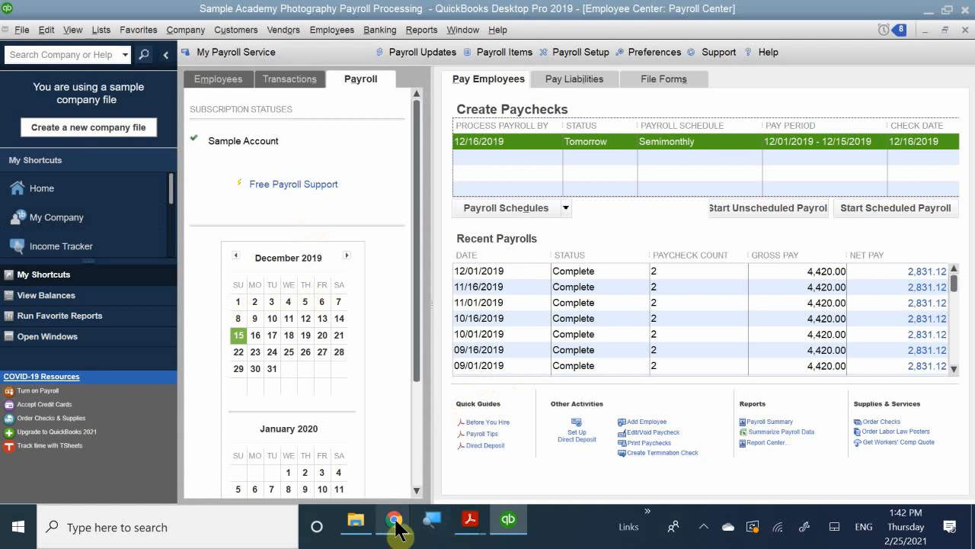
Switch to QB CH 11.pdf in Acrobat Reader and read the Payroll Tax Tables section on page 3
mouse_move(473, 525)
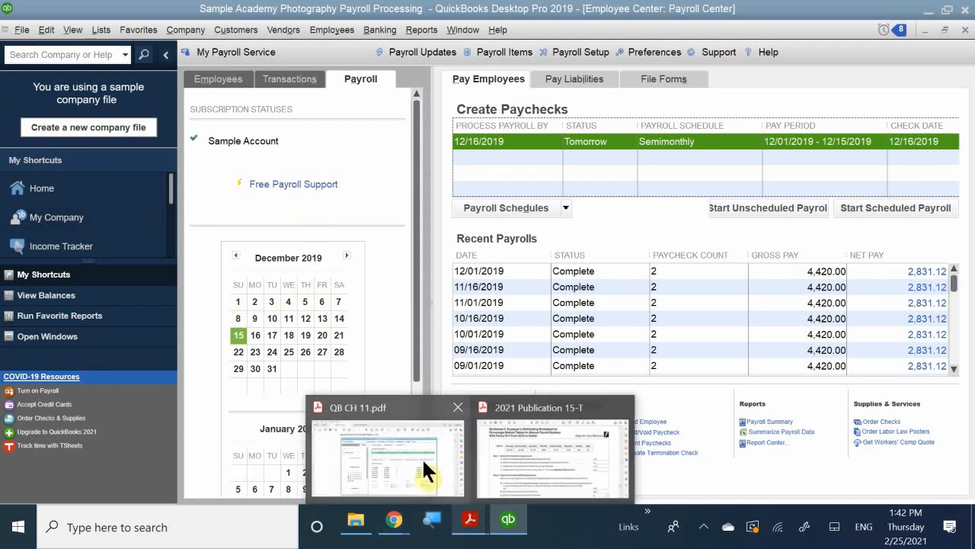
click(419, 463)
scroll(414, 349, down, 2)
scroll(414, 348, down, 5)
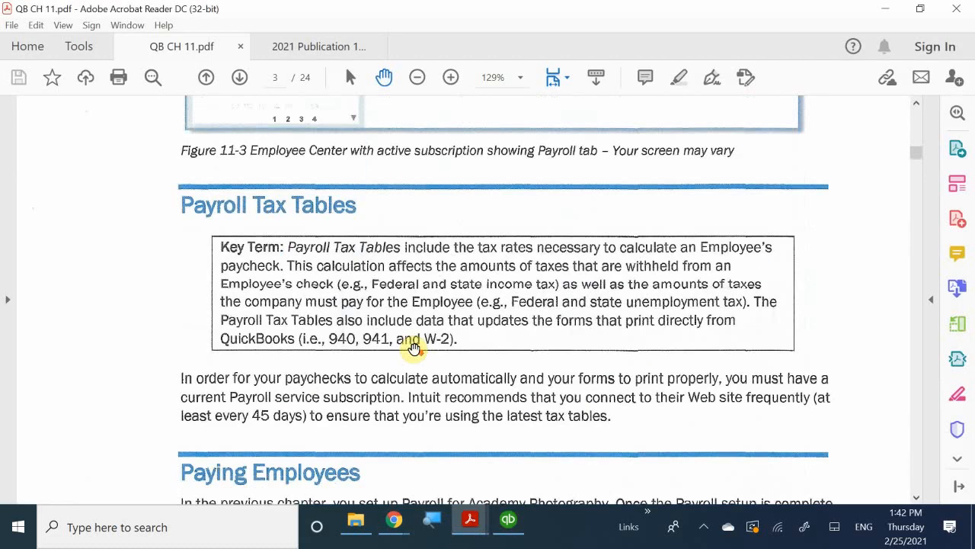
scroll(413, 348, up, 2)
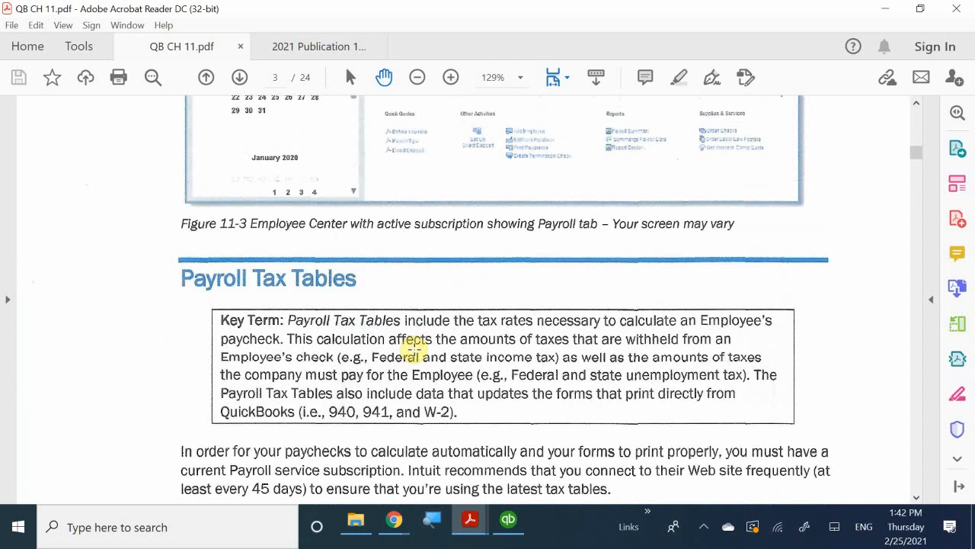
scroll(414, 349, down, 1)
scroll(413, 348, down, 1)
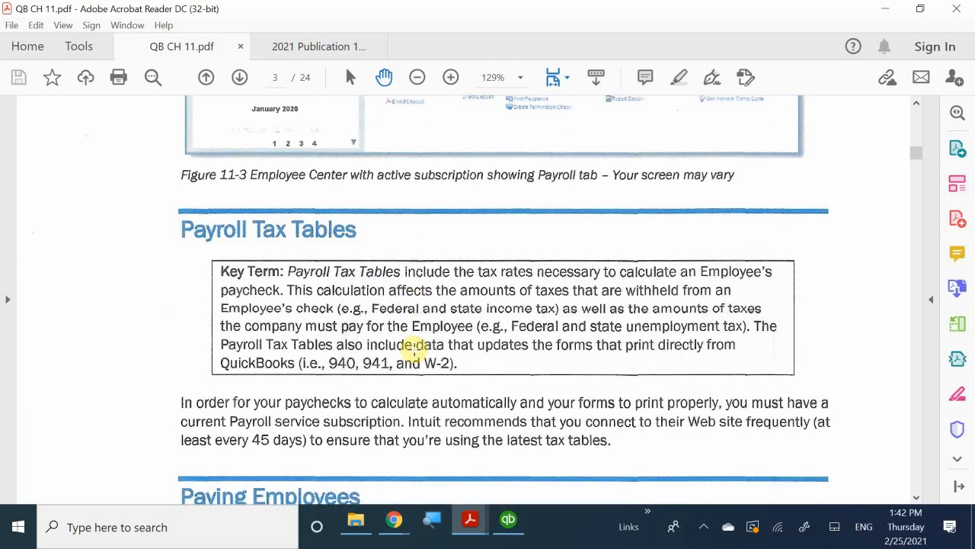
scroll(414, 348, down, 2)
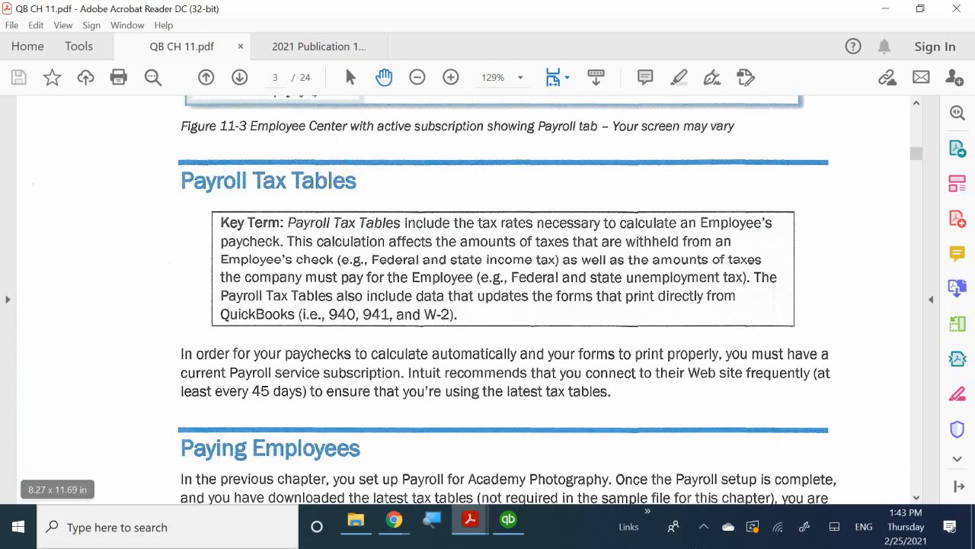
Switch to the 2021 Publication 15-T document and browse back from Worksheet 5 through the withholding tables to the cover page
mouse_move(471, 519)
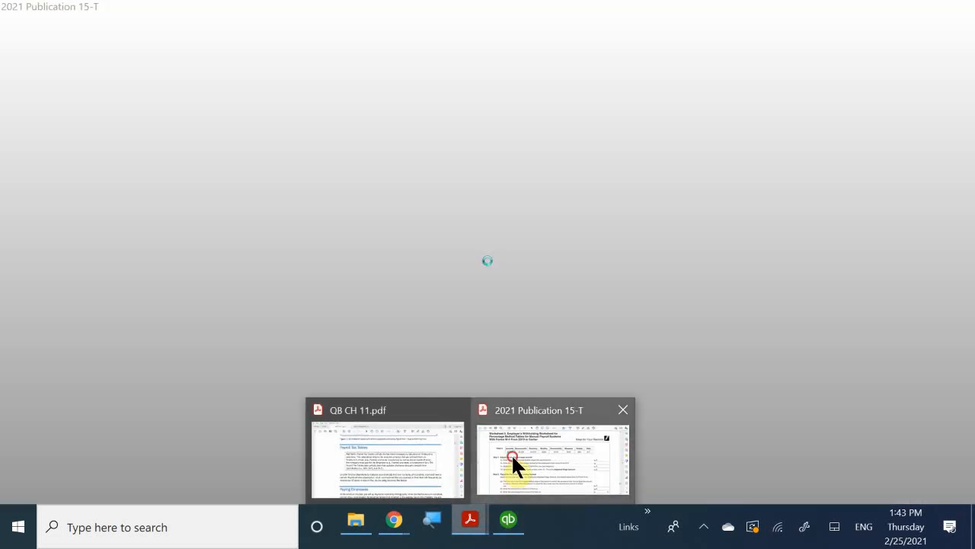
click(512, 453)
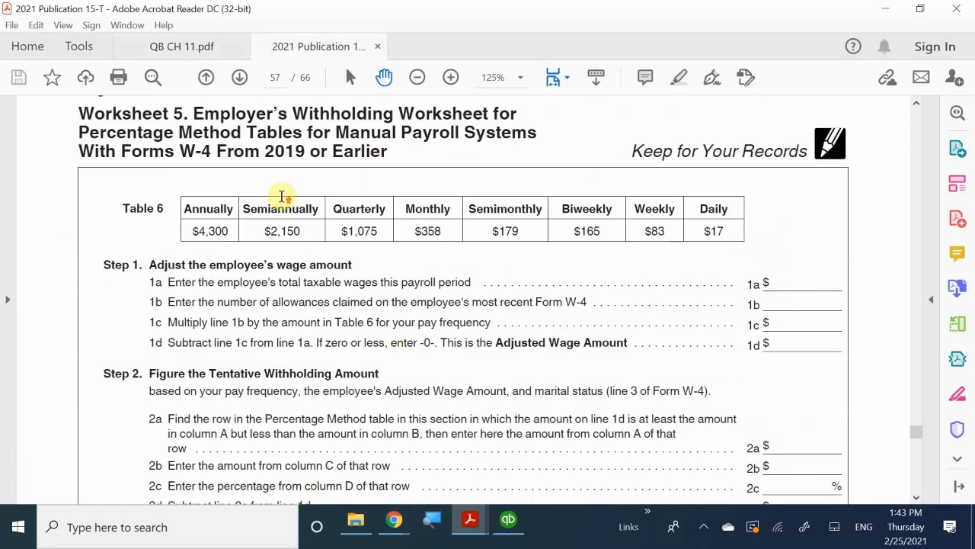
scroll(282, 197, up, 5)
scroll(281, 197, up, 4)
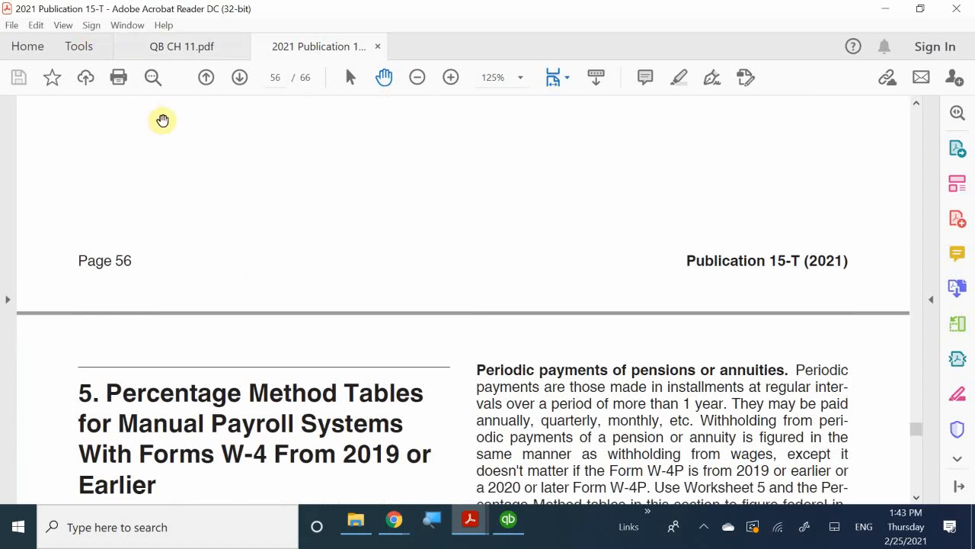
click(206, 78)
click(207, 78)
click(207, 79)
click(206, 79)
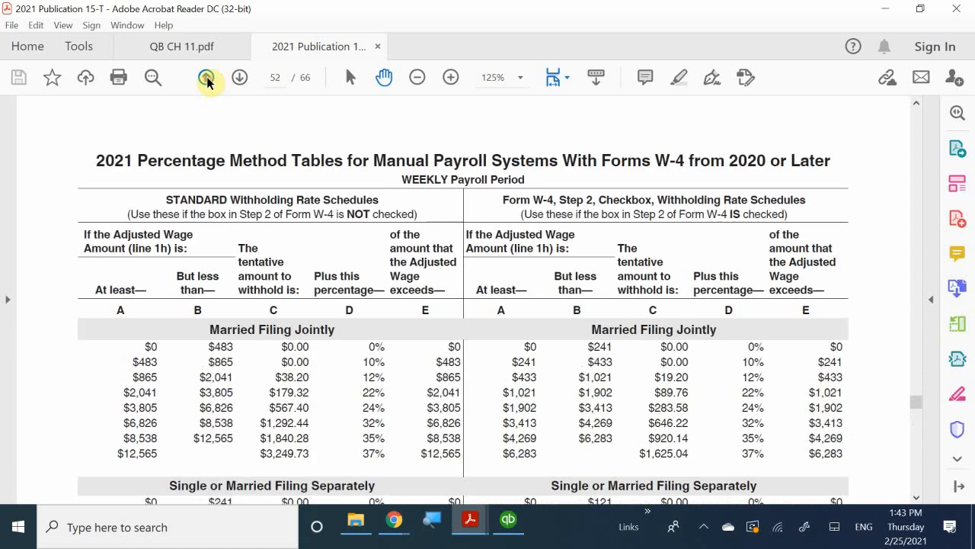
click(206, 78)
click(207, 79)
click(209, 80)
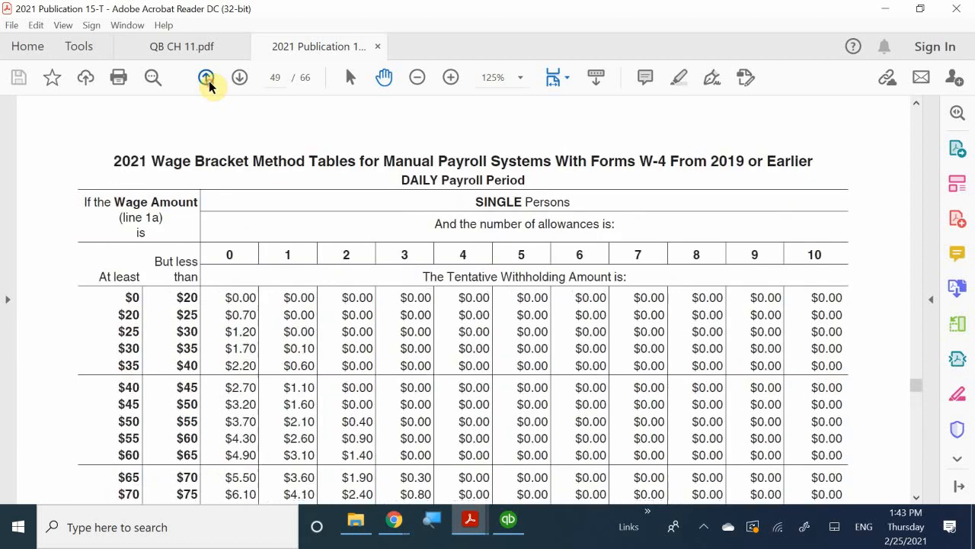
click(209, 81)
click(209, 81)
click(209, 81)
click(209, 80)
click(209, 80)
click(209, 81)
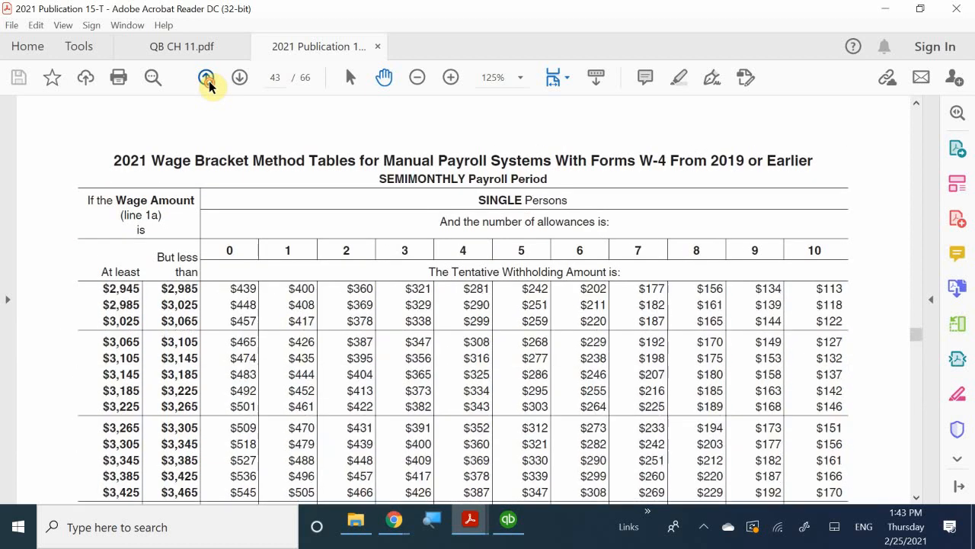
click(208, 80)
click(209, 81)
click(209, 81)
click(208, 81)
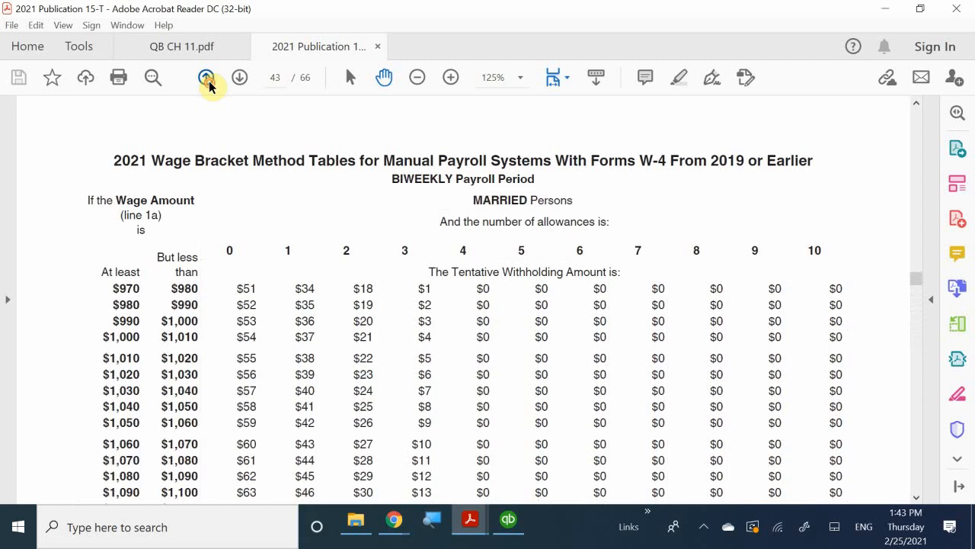
click(209, 81)
click(209, 81)
click(209, 80)
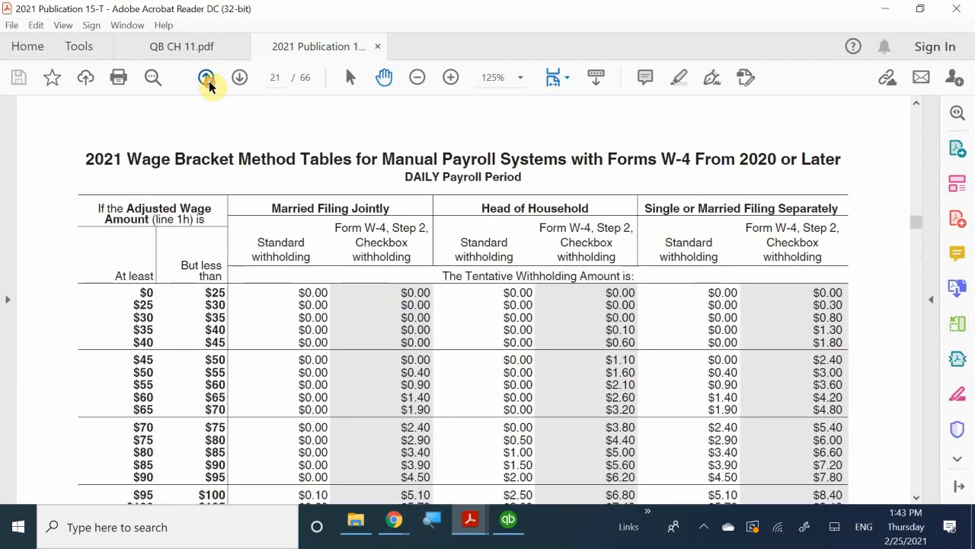
click(206, 77)
click(206, 77)
click(206, 77)
click(205, 77)
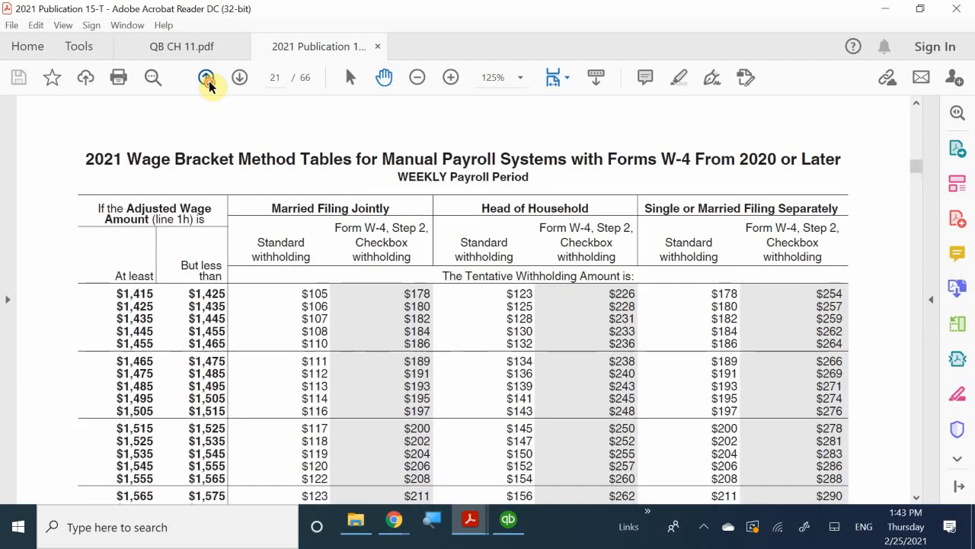
click(207, 78)
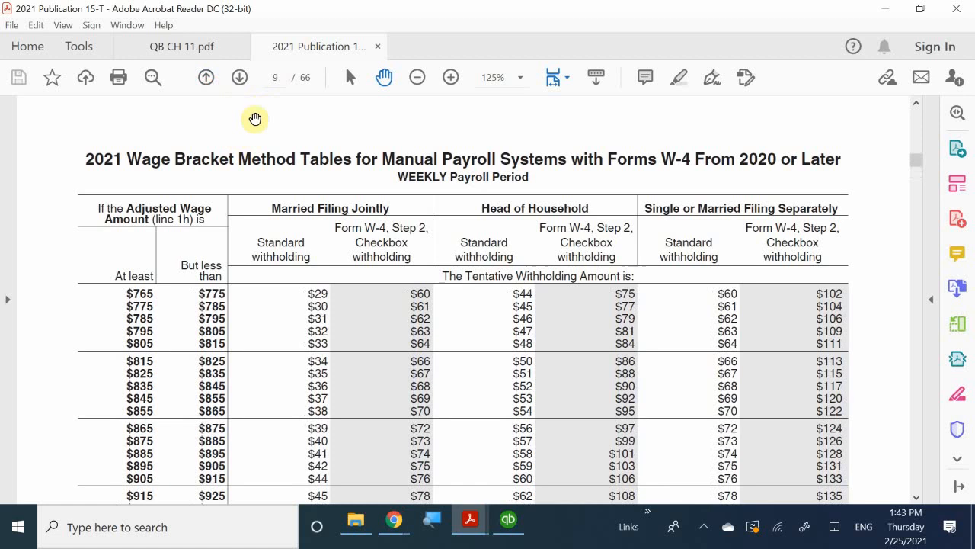
click(205, 77)
click(206, 77)
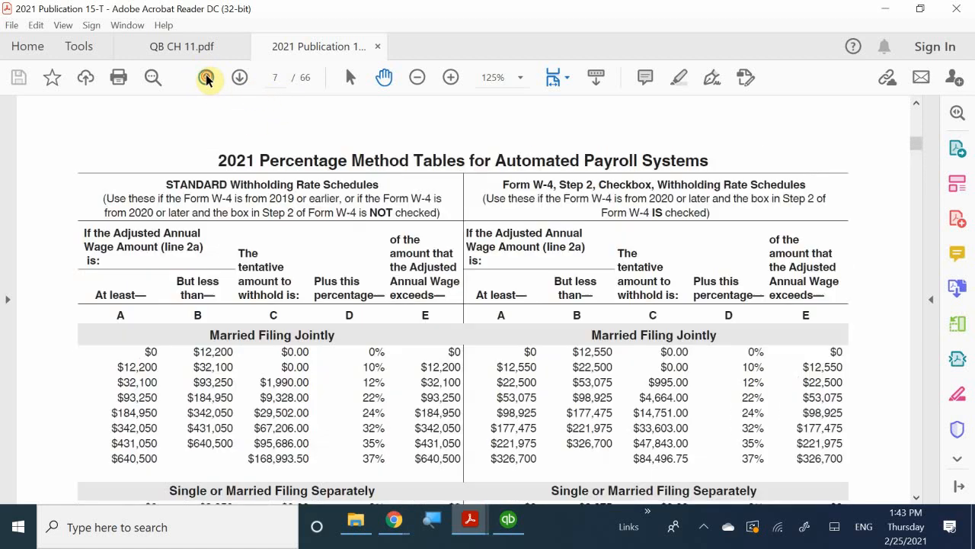
click(206, 77)
click(205, 77)
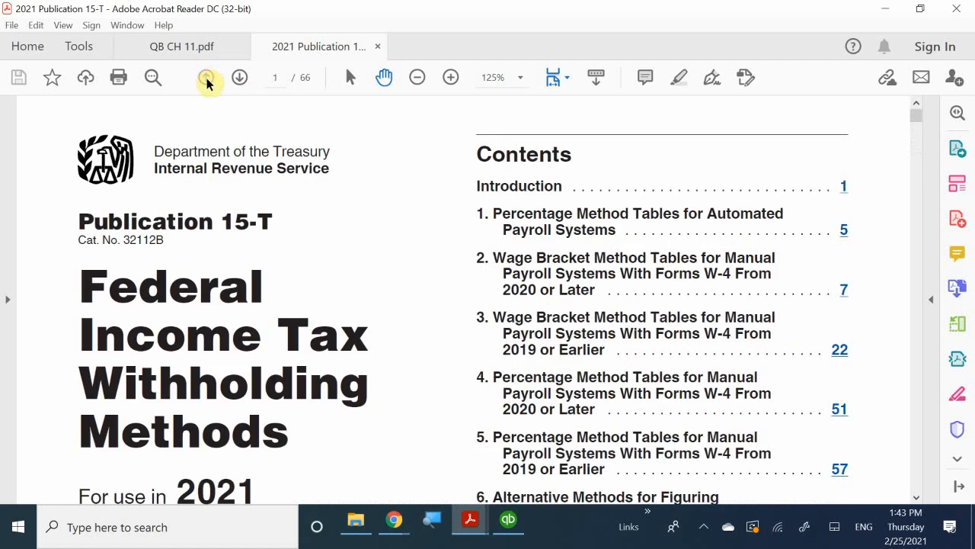
Read the publication's contents list, What's New, introduction and Form W-4 guidance on pages 1 and 2
scroll(301, 216, down, 2)
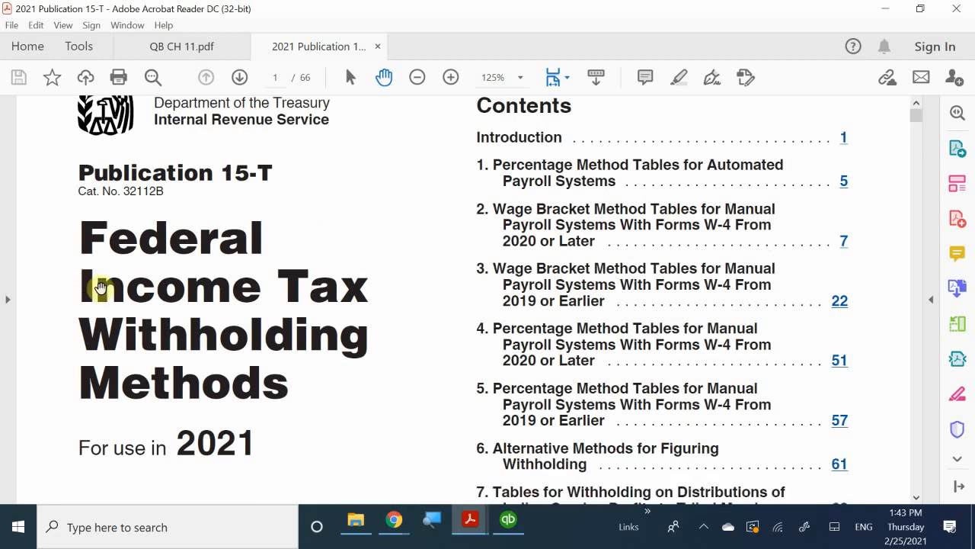
scroll(178, 320, down, 2)
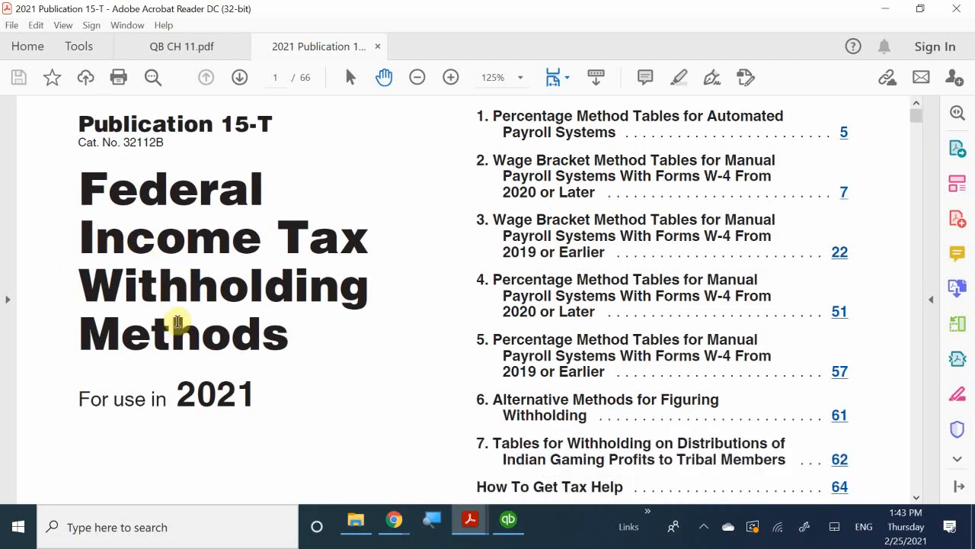
scroll(180, 233, down, 5)
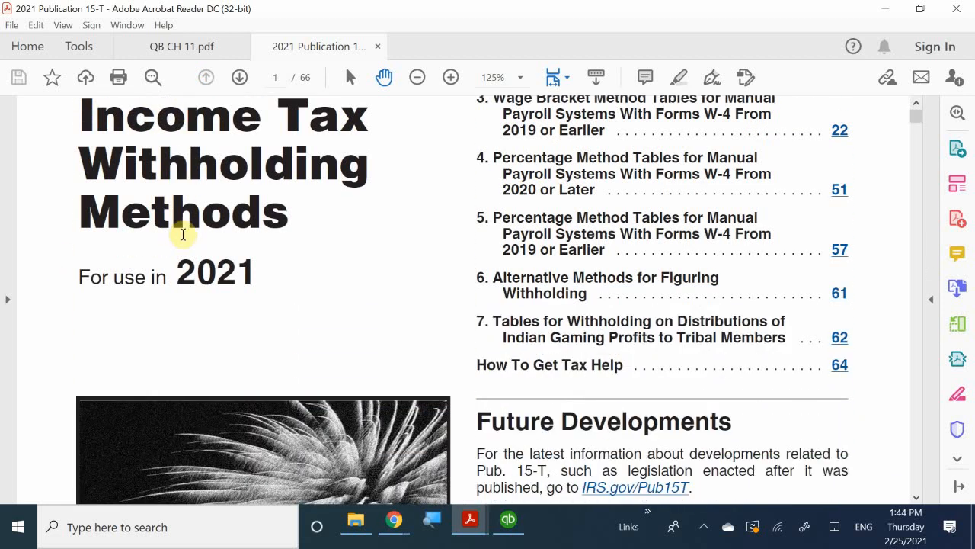
scroll(183, 234, down, 13)
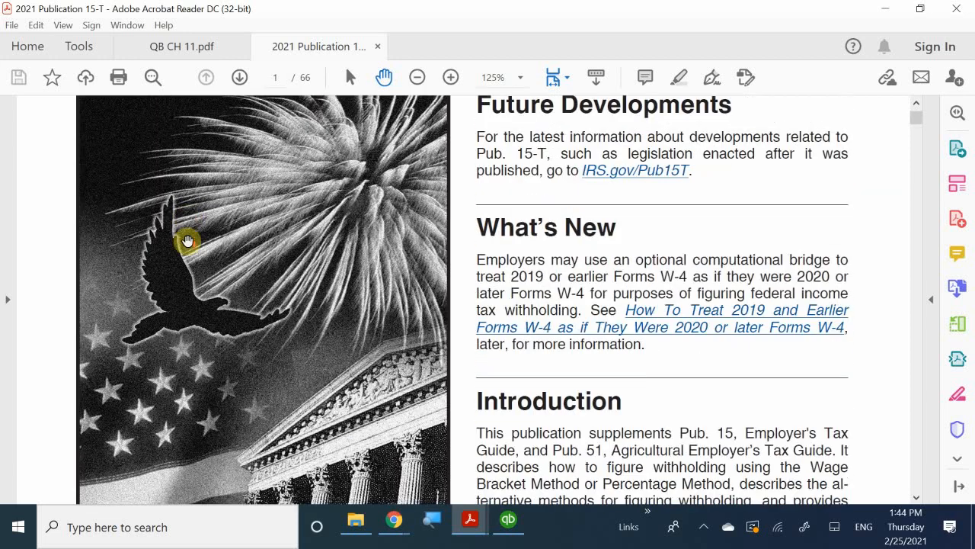
scroll(188, 241, down, 20)
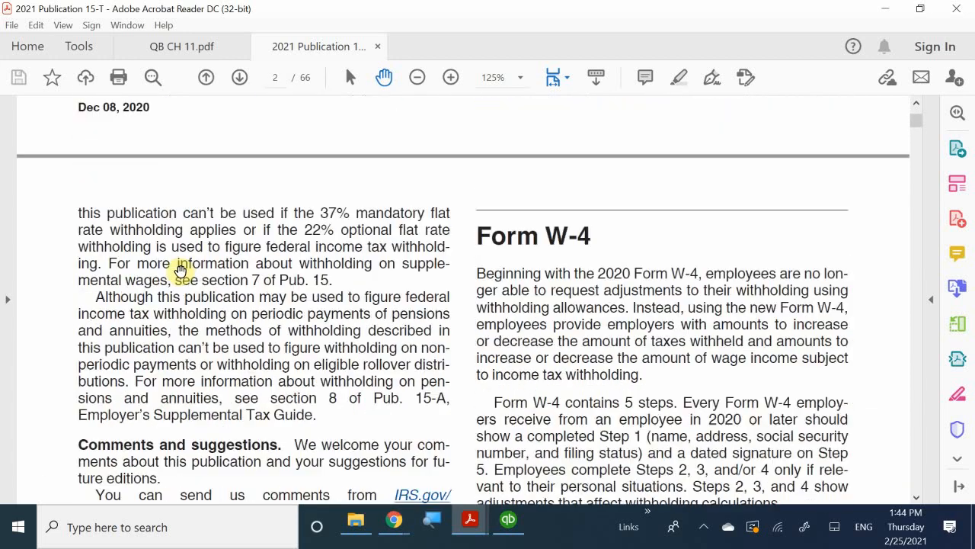
scroll(181, 270, down, 20)
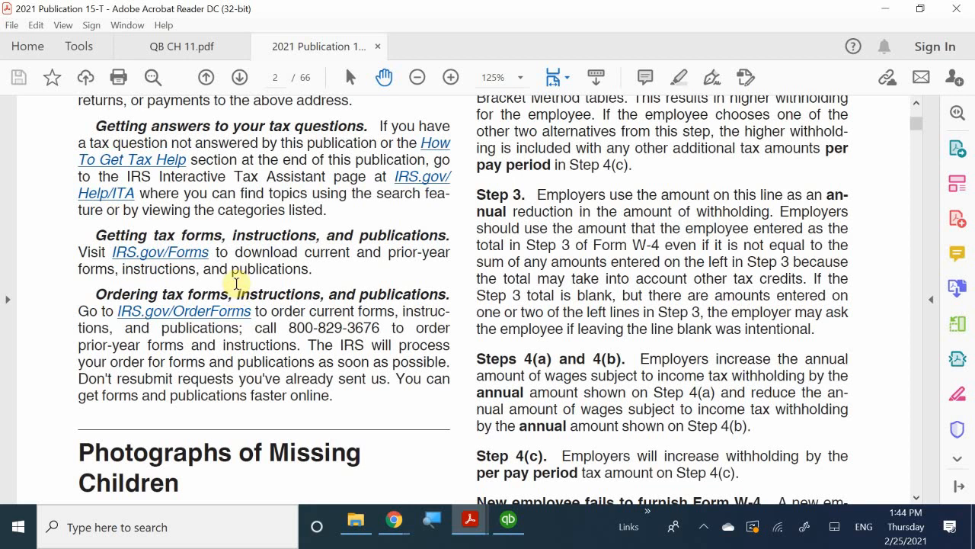
scroll(236, 284, down, 4)
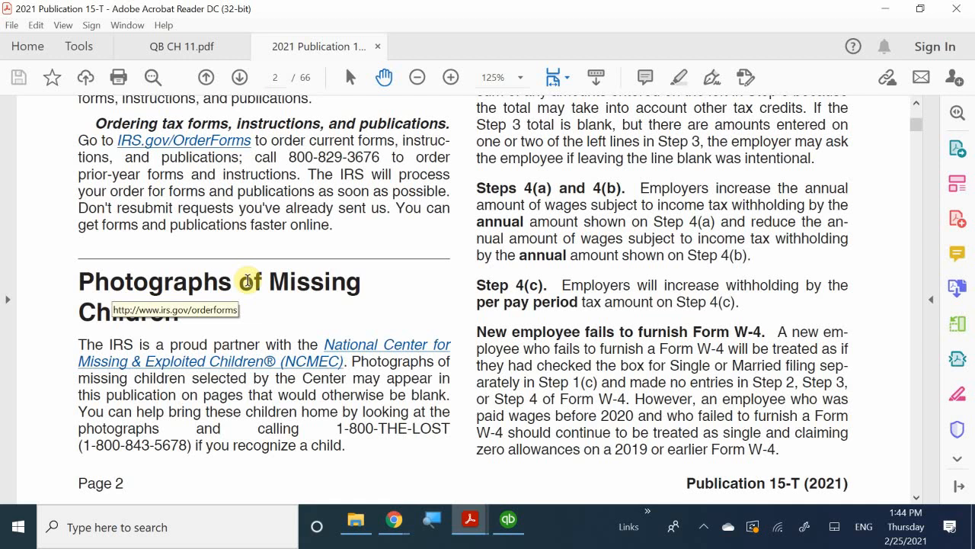
Examine the W-4 conversion rules, the nonresident alien wage tables and the start of section 1 on pages 3 to 5
scroll(248, 280, down, 12)
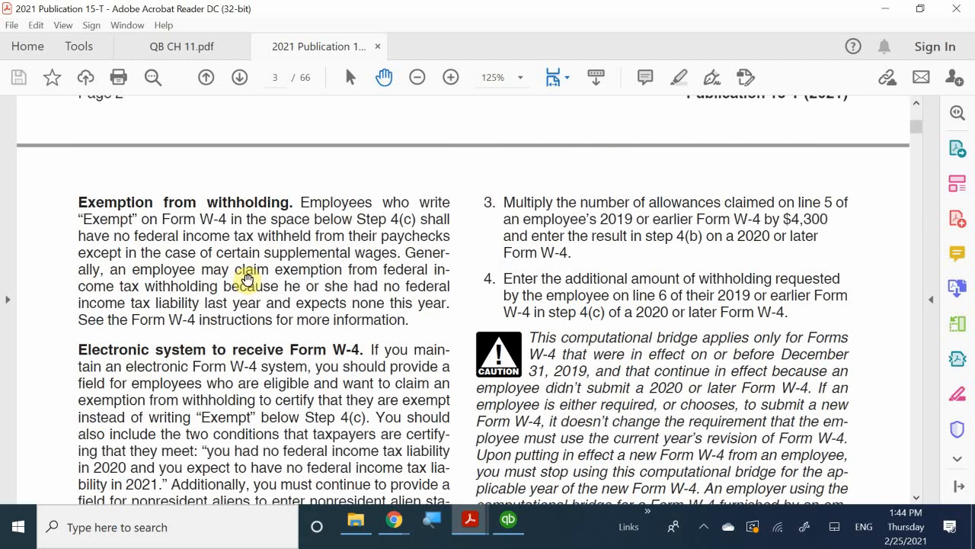
scroll(247, 281, up, 5)
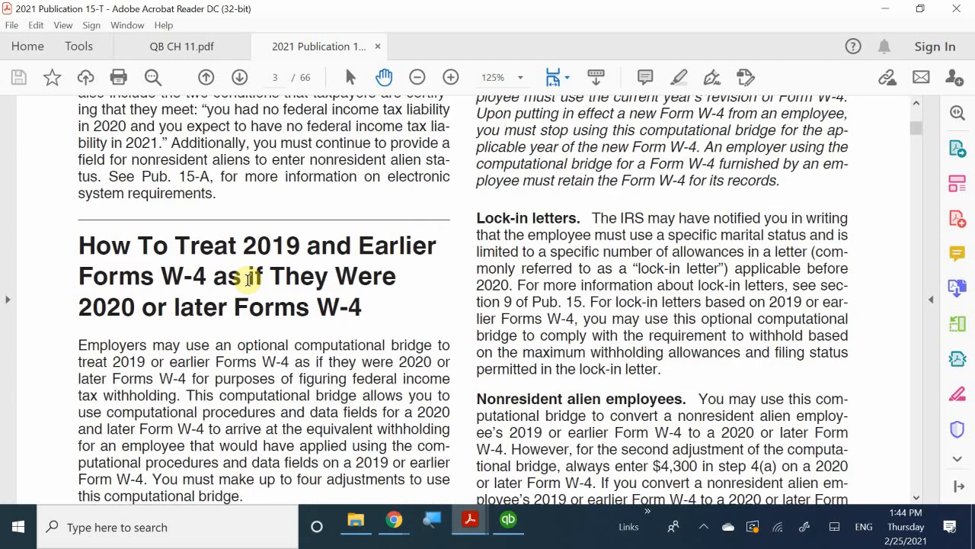
scroll(248, 281, down, 20)
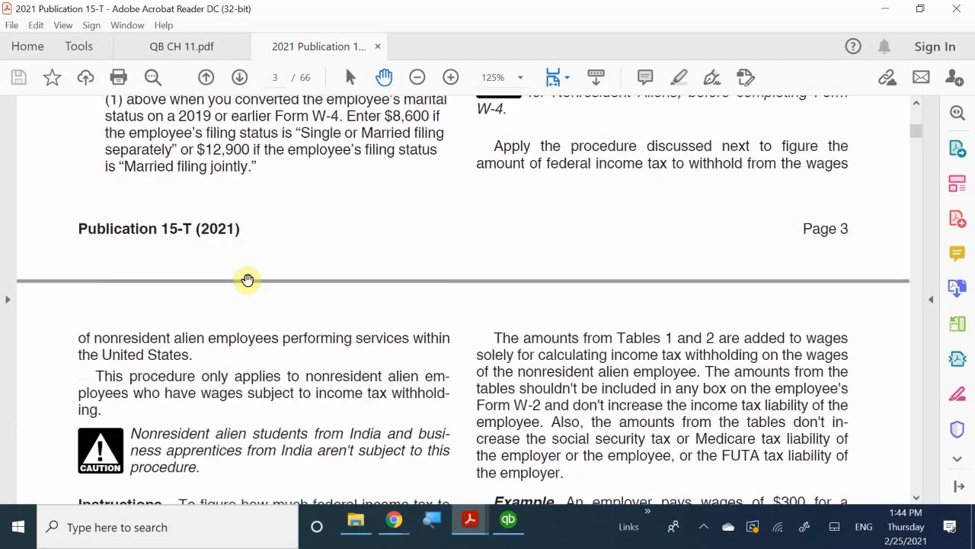
scroll(248, 281, down, 10)
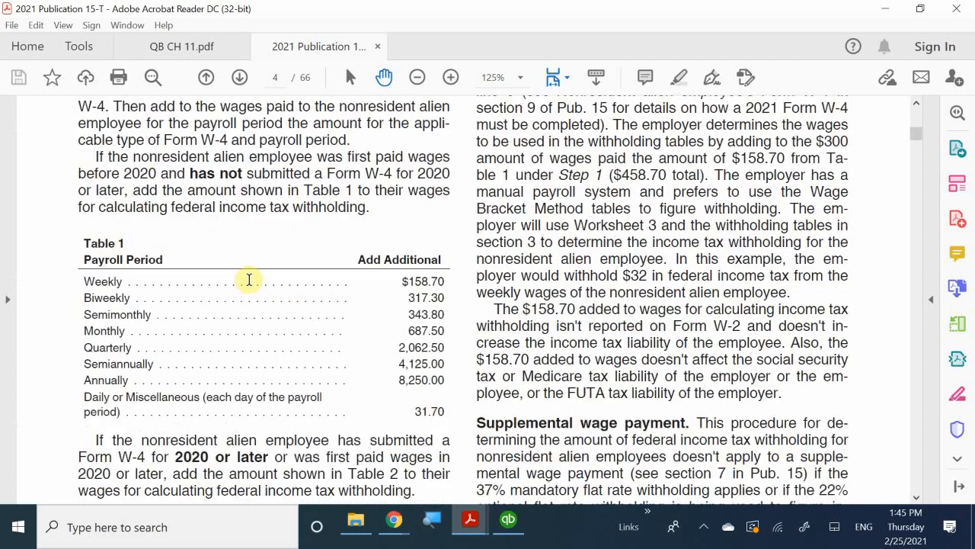
scroll(249, 279, down, 4)
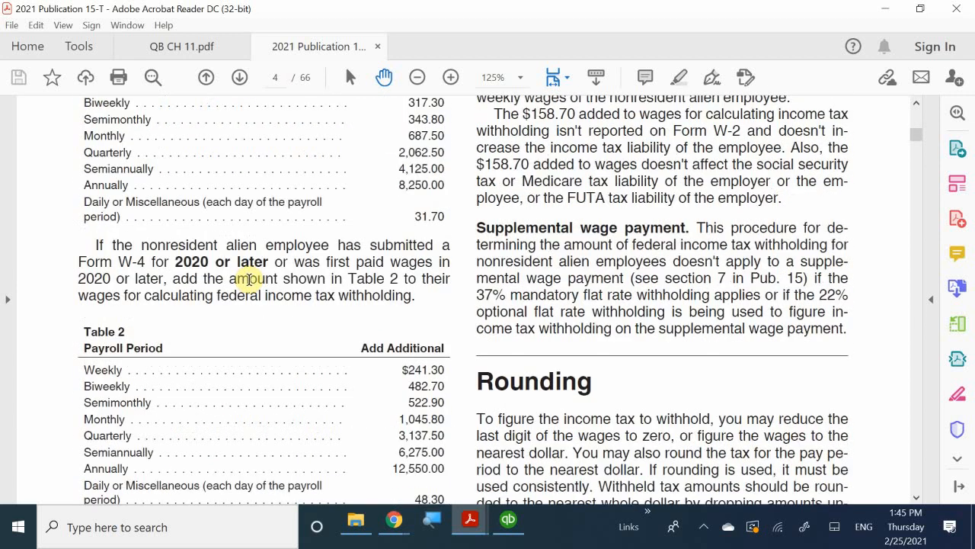
scroll(249, 280, down, 11)
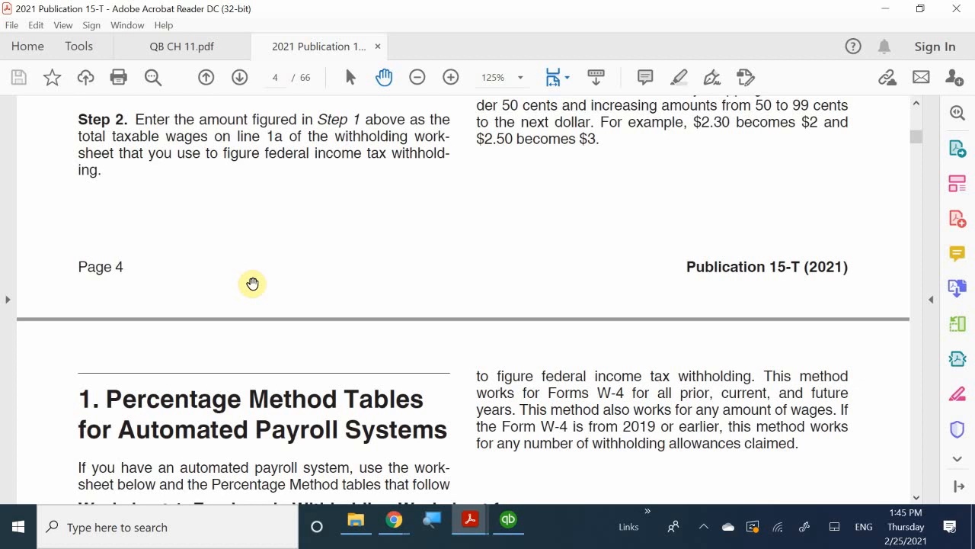
scroll(281, 340, down, 2)
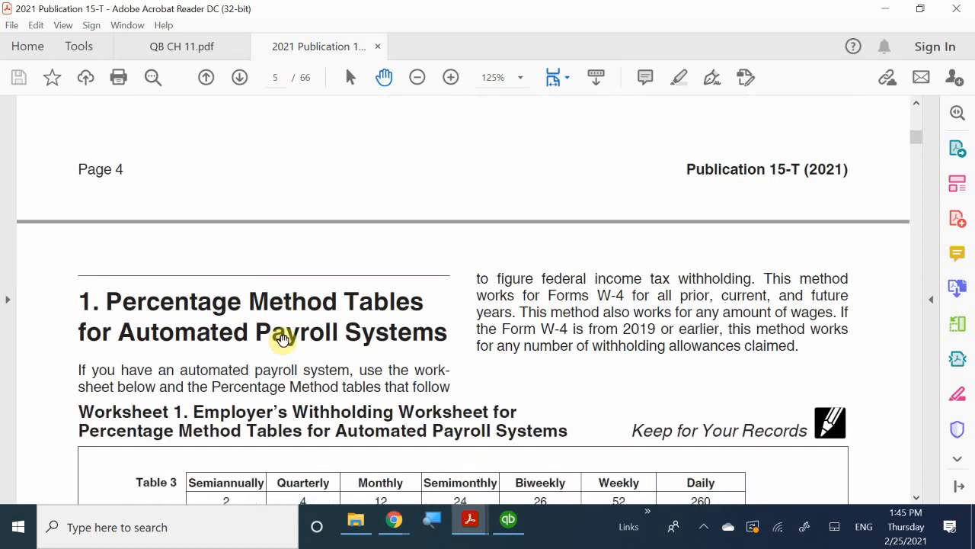
Read Worksheet 1, the employer's withholding worksheet for automated payroll systems, from Table 3 through Step 4 on page 5
scroll(282, 340, down, 1)
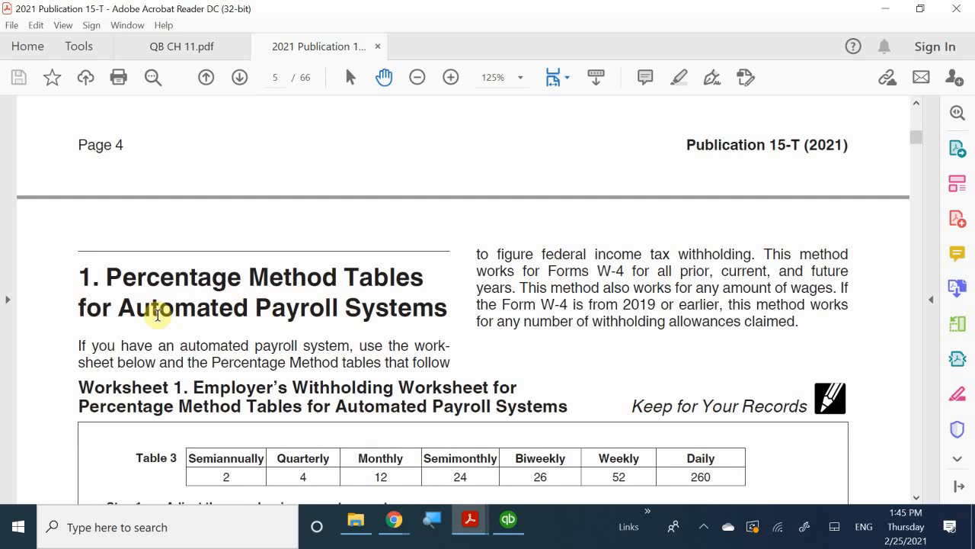
scroll(156, 314, down, 5)
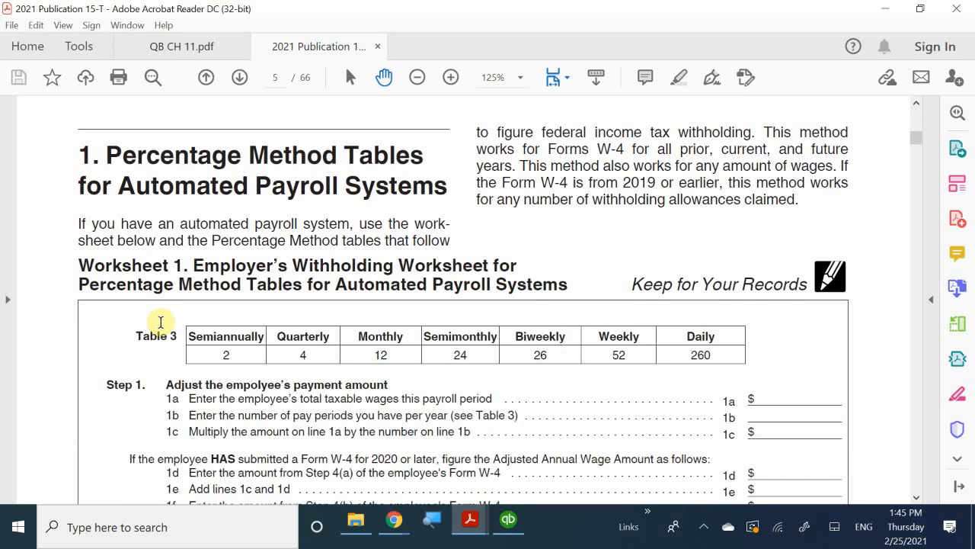
scroll(161, 322, down, 5)
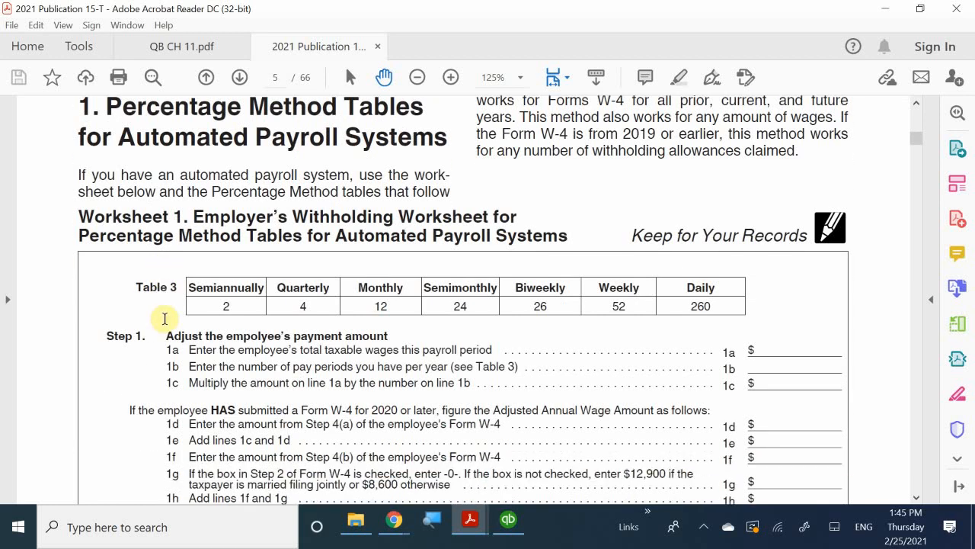
scroll(163, 319, down, 20)
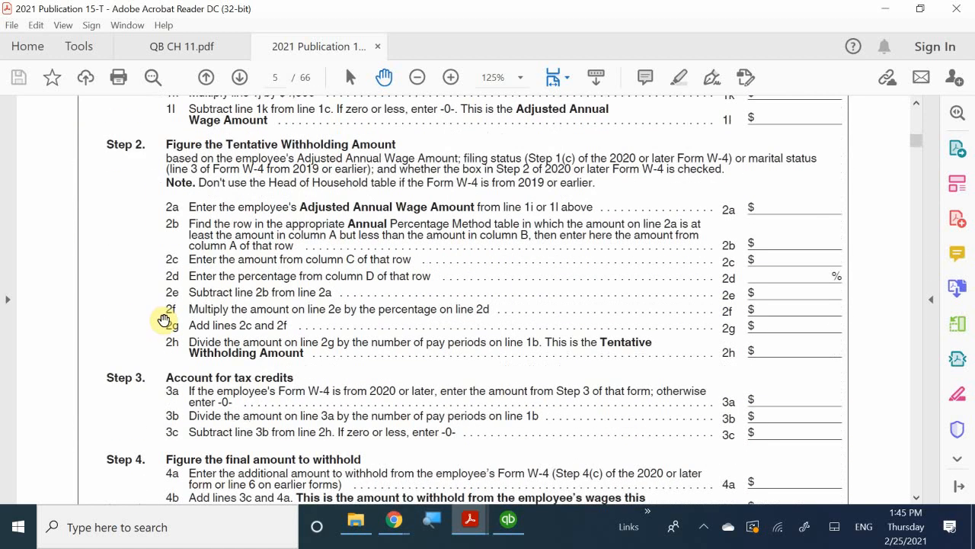
scroll(163, 320, down, 7)
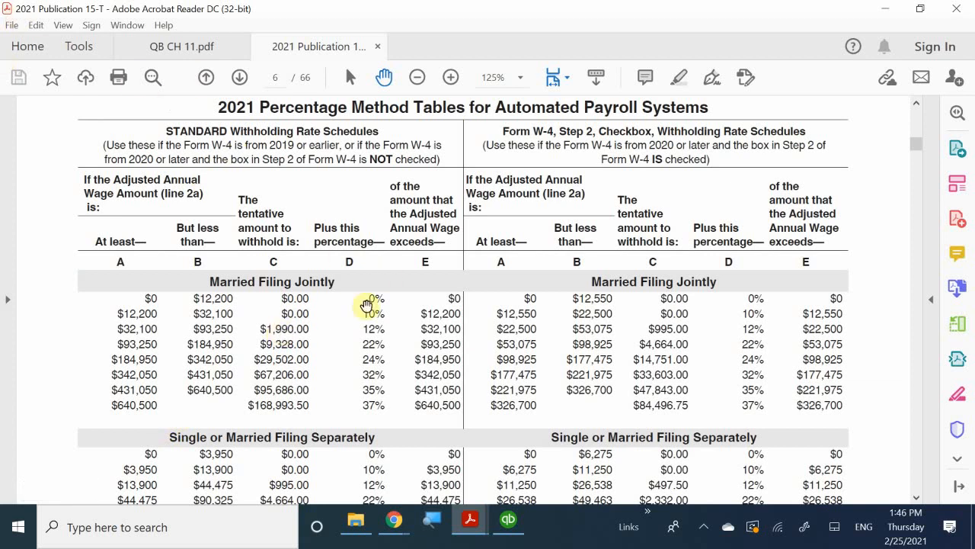
Examine the 2021 Percentage Method Tables on page 6, comparing the standard and Step 2 checkbox rate schedules for each filing status
scroll(563, 232, down, 5)
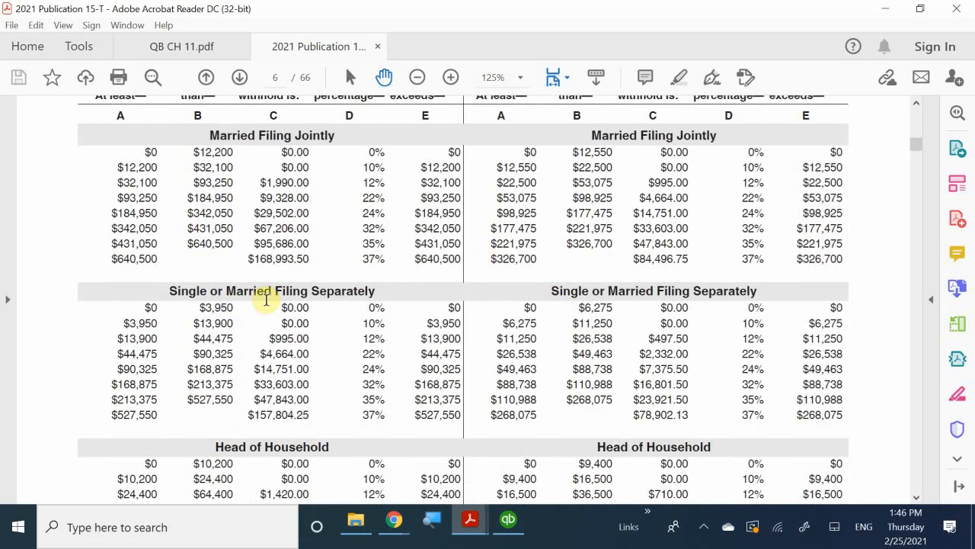
scroll(282, 301, down, 4)
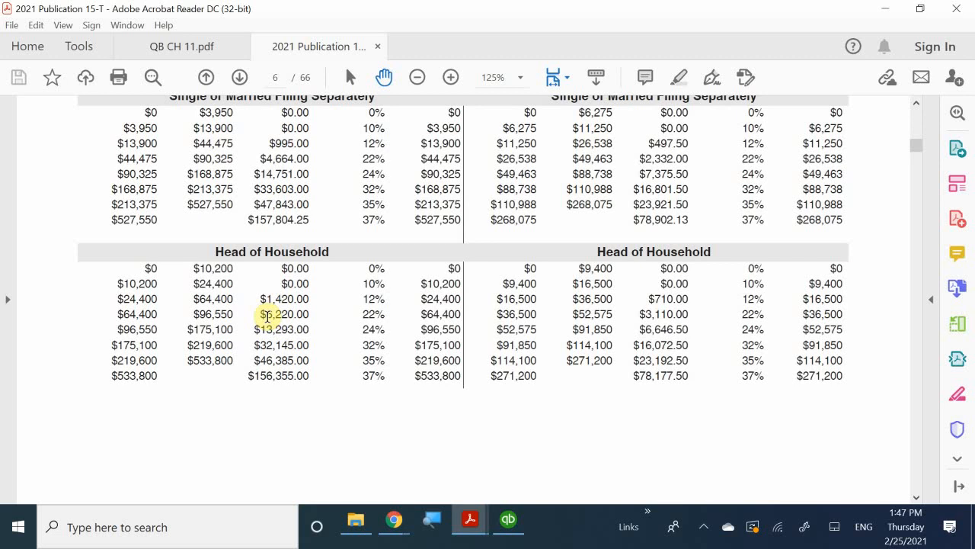
scroll(267, 317, up, 10)
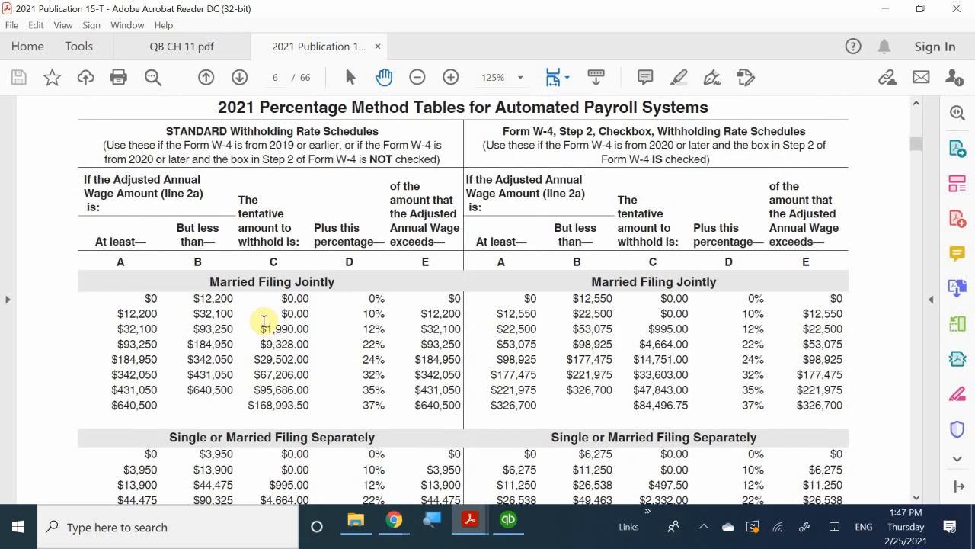
scroll(264, 321, up, 4)
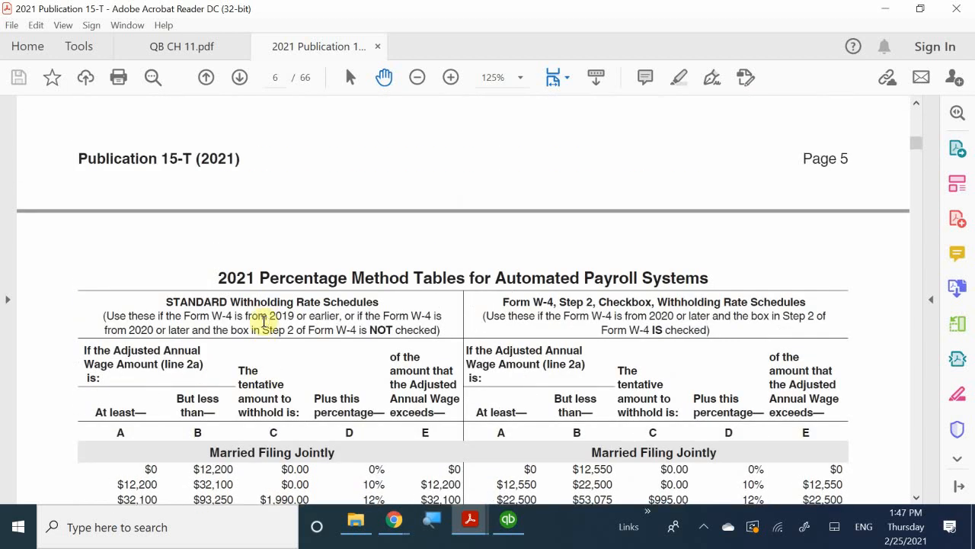
scroll(264, 321, down, 2)
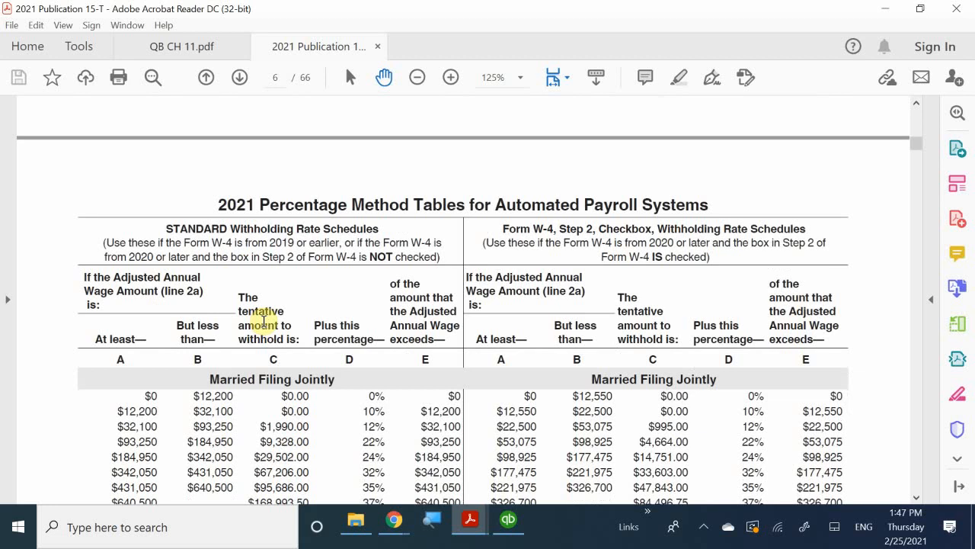
scroll(264, 320, down, 3)
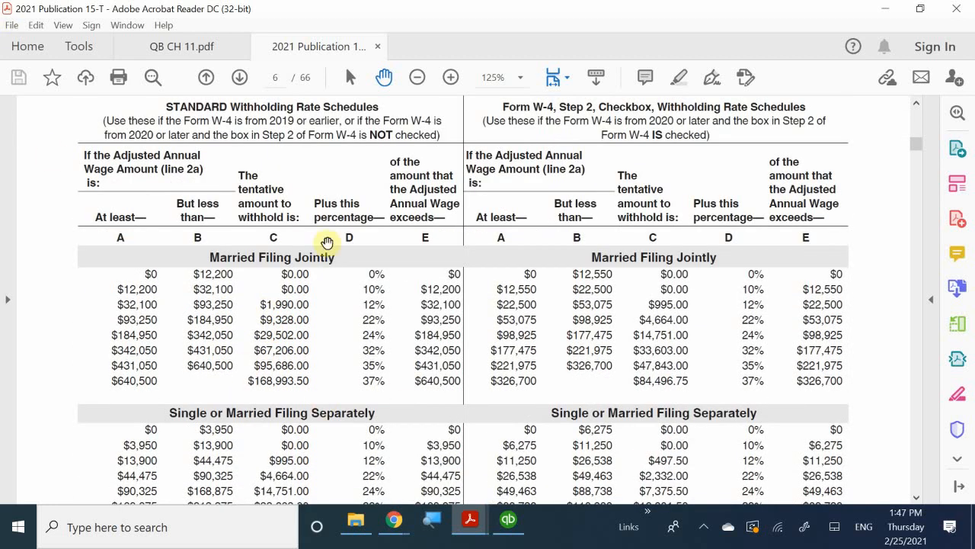
scroll(191, 315, down, 2)
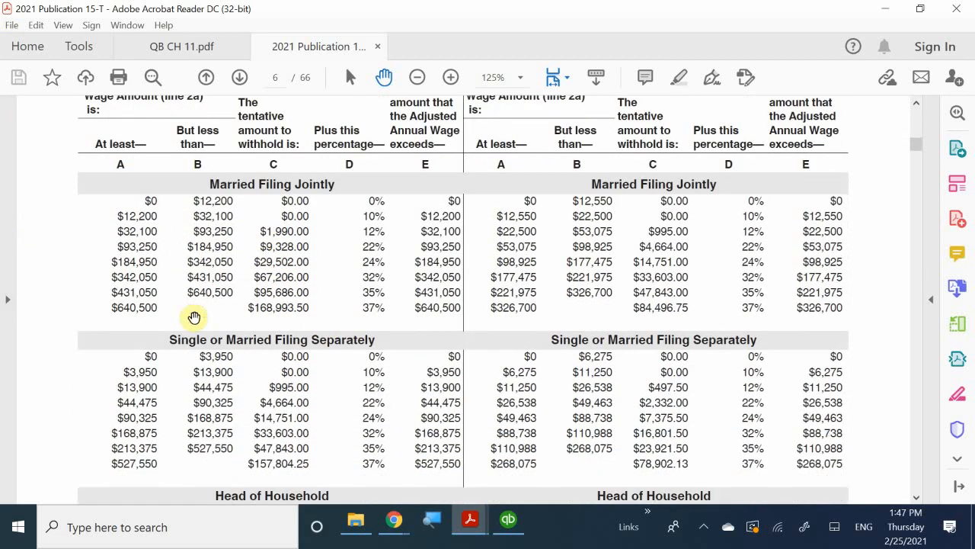
scroll(194, 317, down, 2)
scroll(211, 322, up, 3)
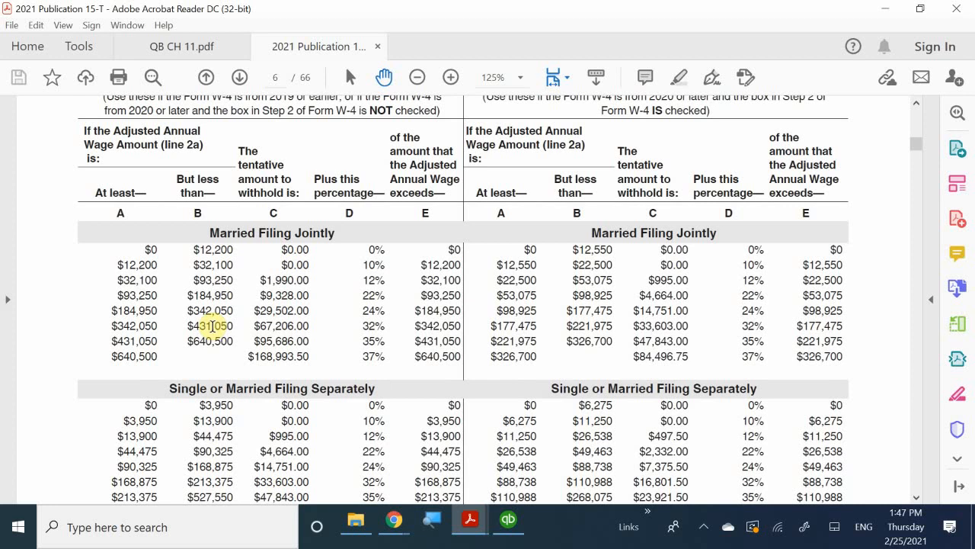
scroll(369, 293, down, 1)
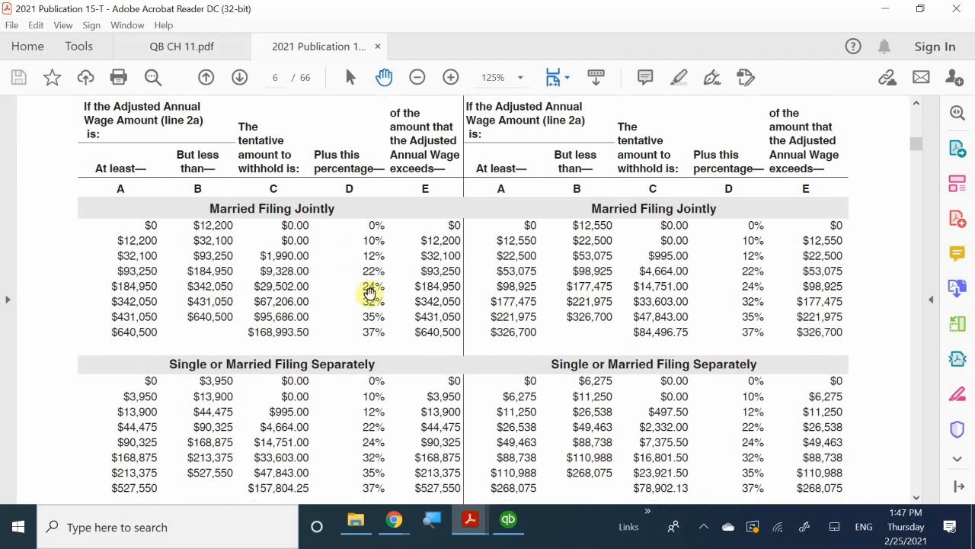
scroll(369, 293, down, 4)
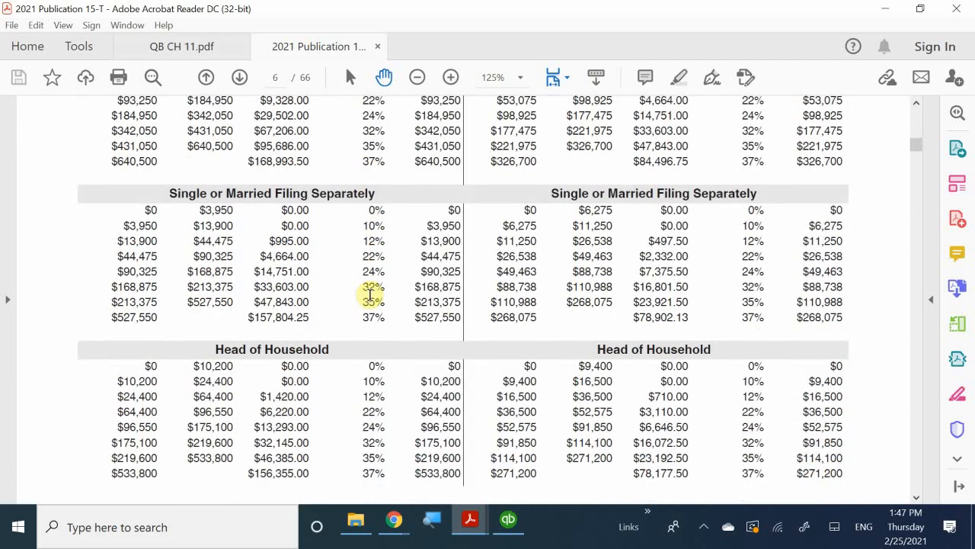
scroll(369, 293, down, 3)
scroll(370, 293, up, 2)
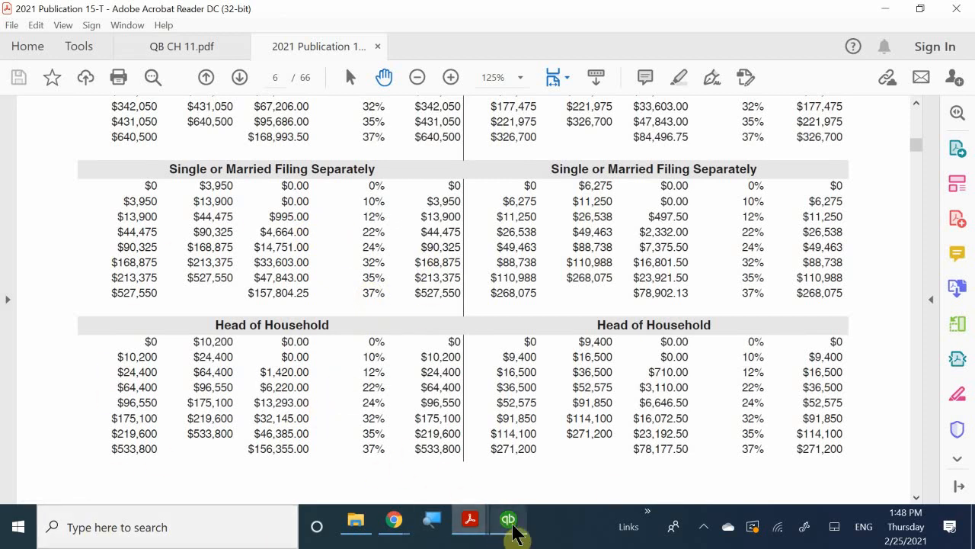
Switch to QuickBooks and view the Create Paychecks and Recent Payrolls sections of the Payroll Center
mouse_move(508, 525)
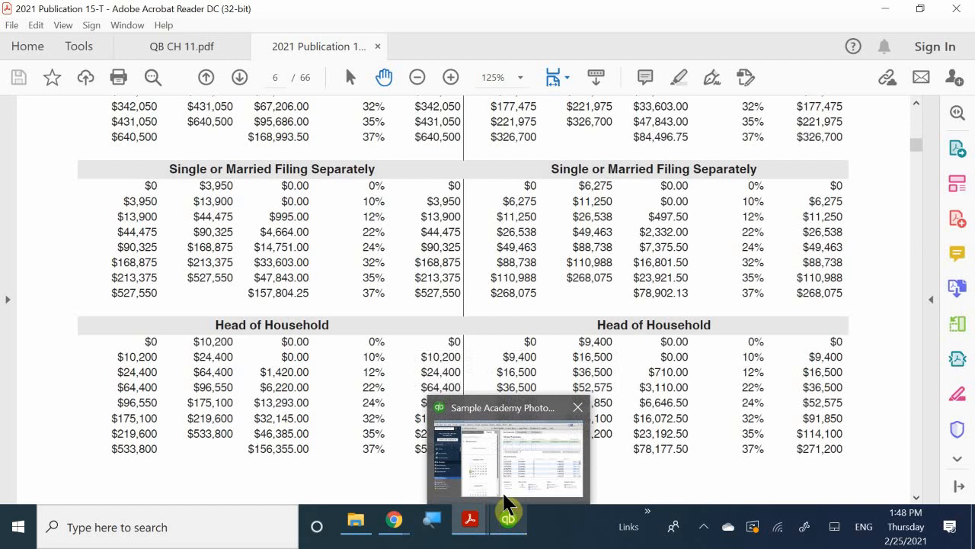
mouse_move(505, 507)
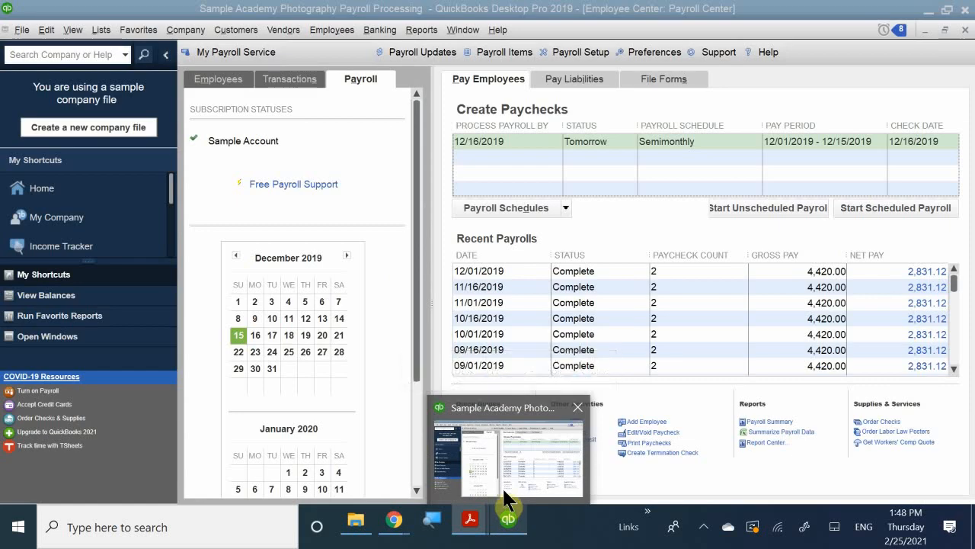
click(507, 487)
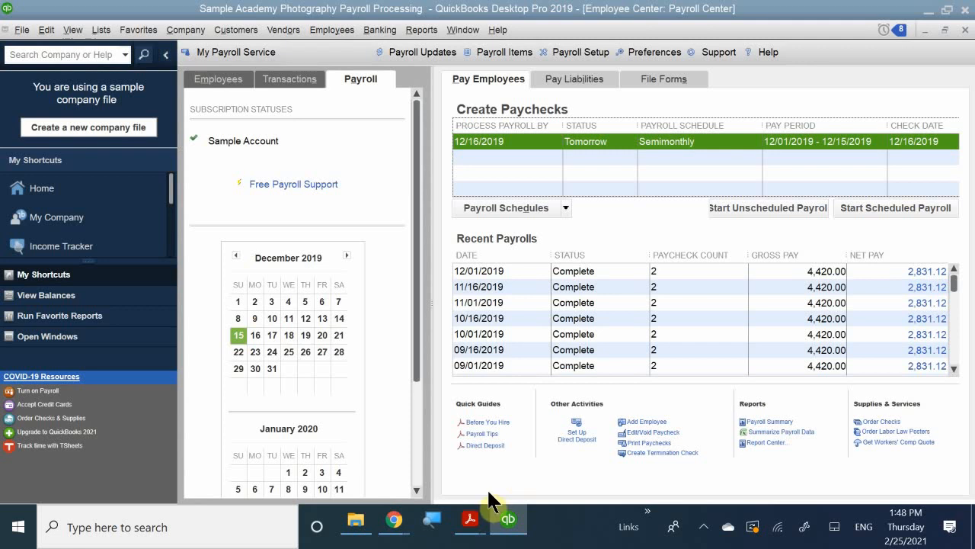
Switch to QB CH 11.pdf in Acrobat Reader and read from Payroll Tax Tables through the Selecting the Employees to Pay instructions
click(470, 518)
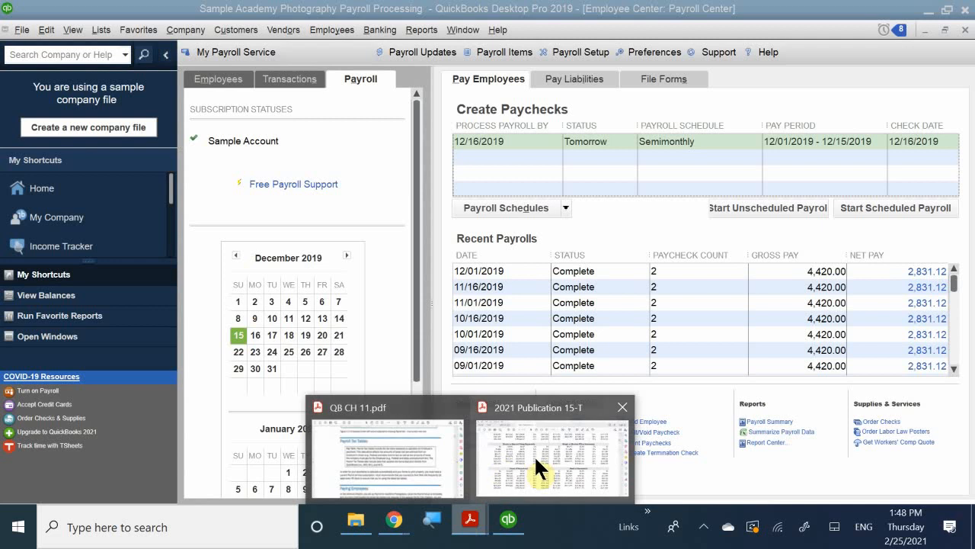
click(394, 435)
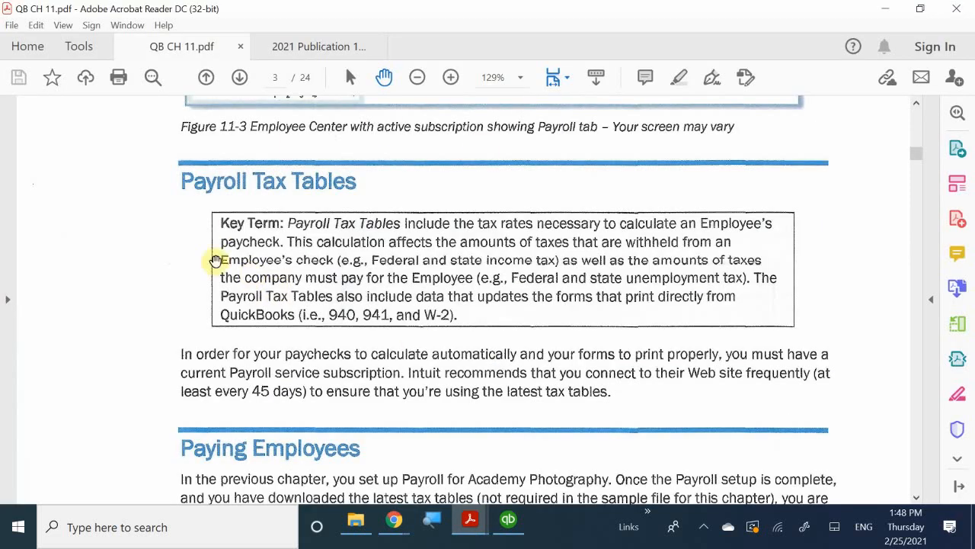
scroll(520, 325, down, 2)
scroll(520, 325, down, 1)
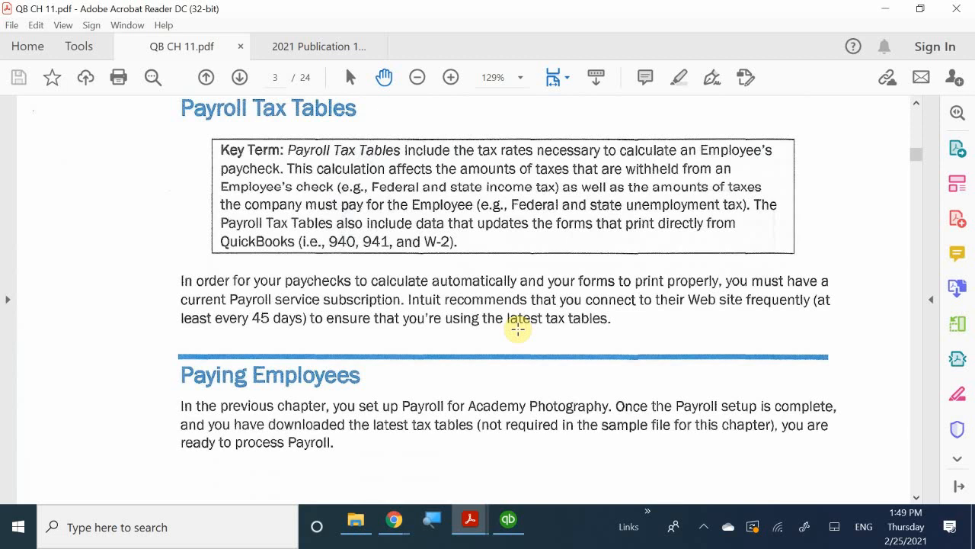
scroll(505, 285, down, 3)
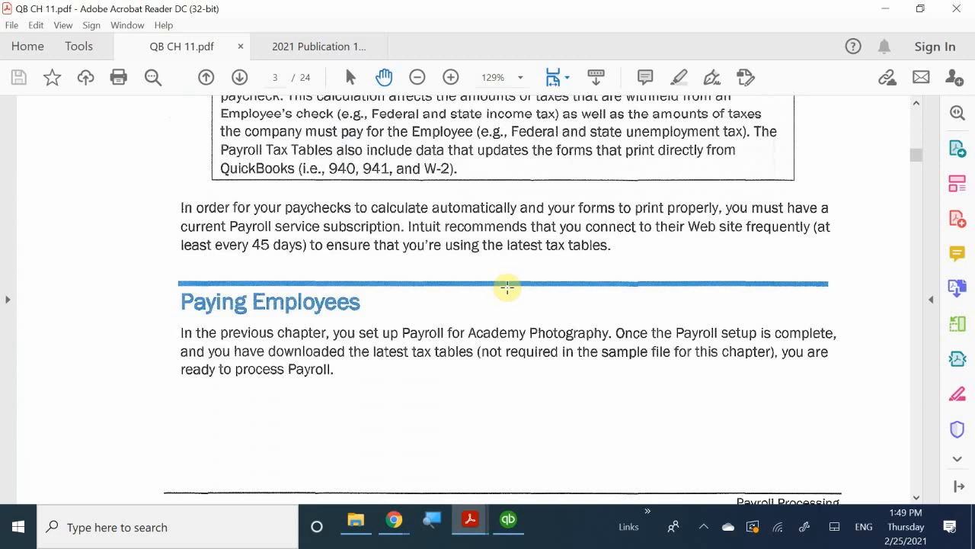
scroll(507, 287, down, 3)
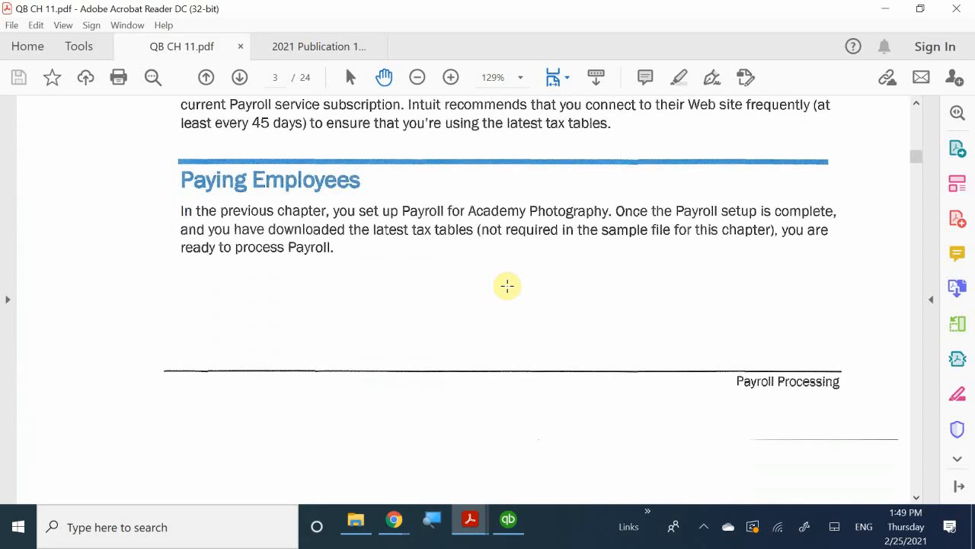
scroll(507, 286, down, 10)
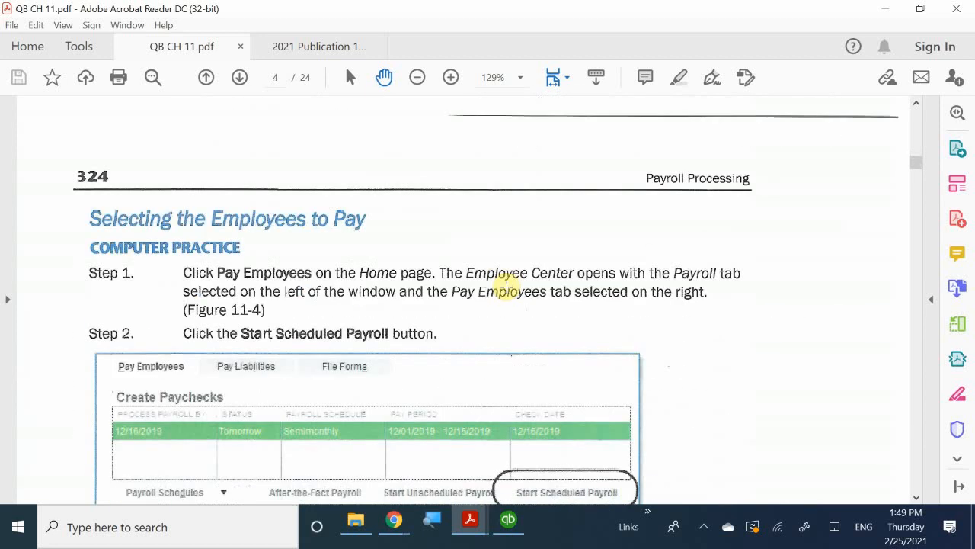
scroll(453, 347, down, 1)
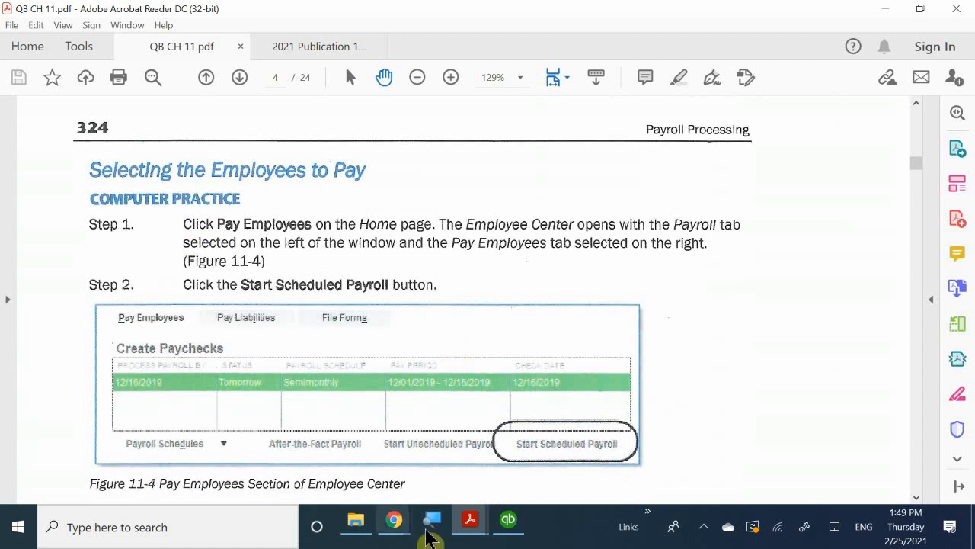
Switch to QuickBooks and start the scheduled Semimonthly payroll for 12/01/2019 - 12/15/2019 with a check date of 12/16/2019
mouse_move(508, 525)
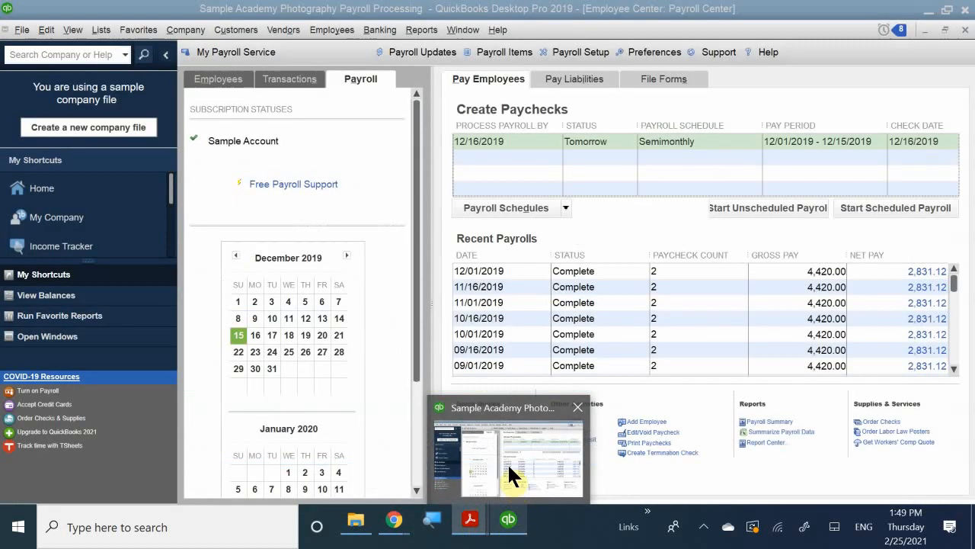
click(507, 463)
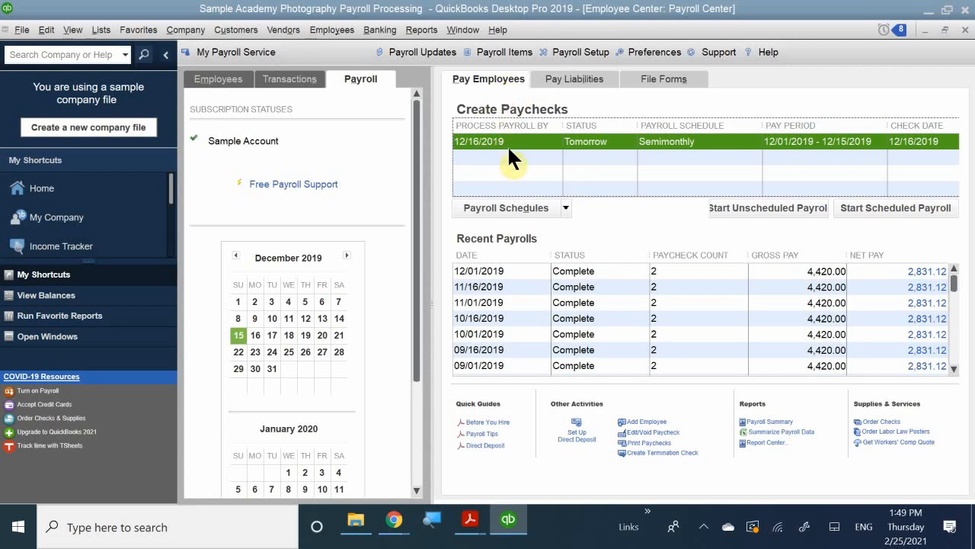
click(518, 128)
click(885, 204)
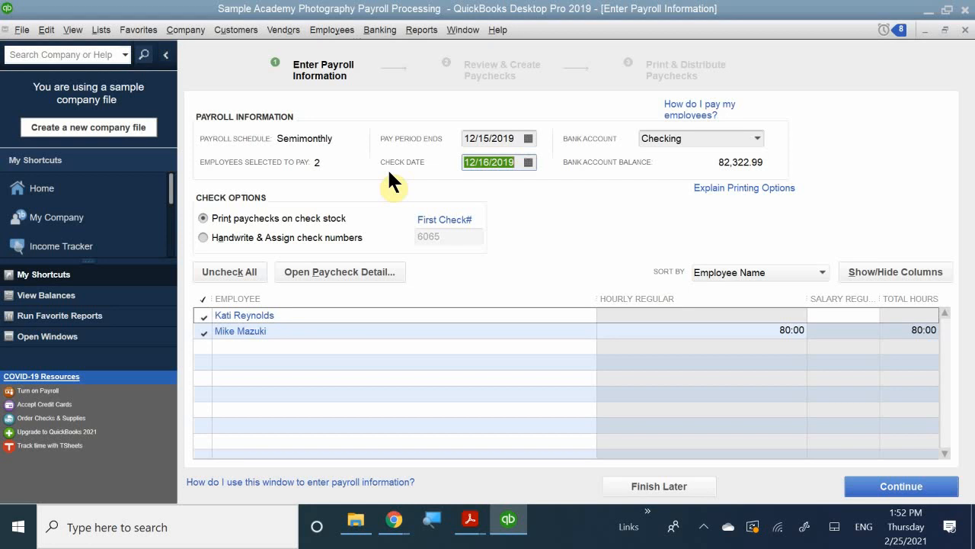
click(528, 162)
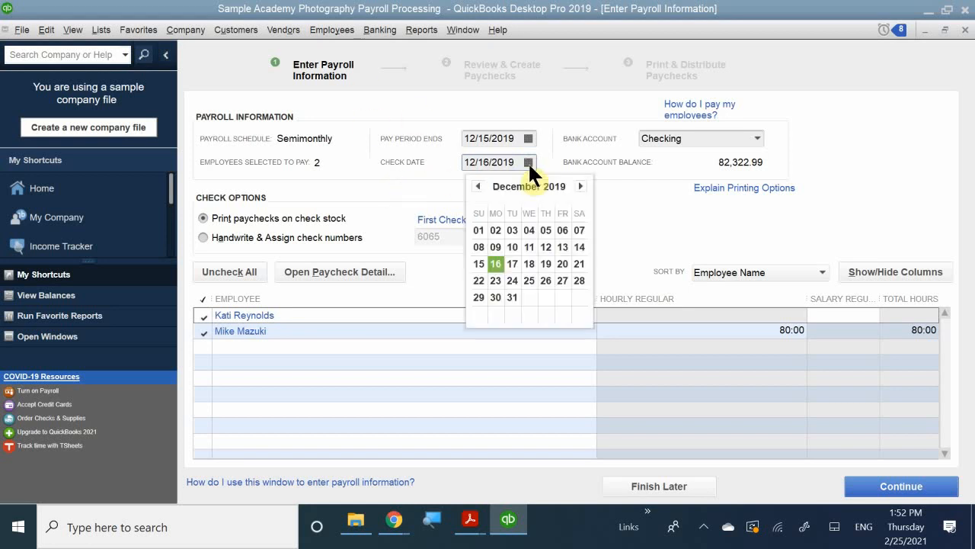
click(495, 262)
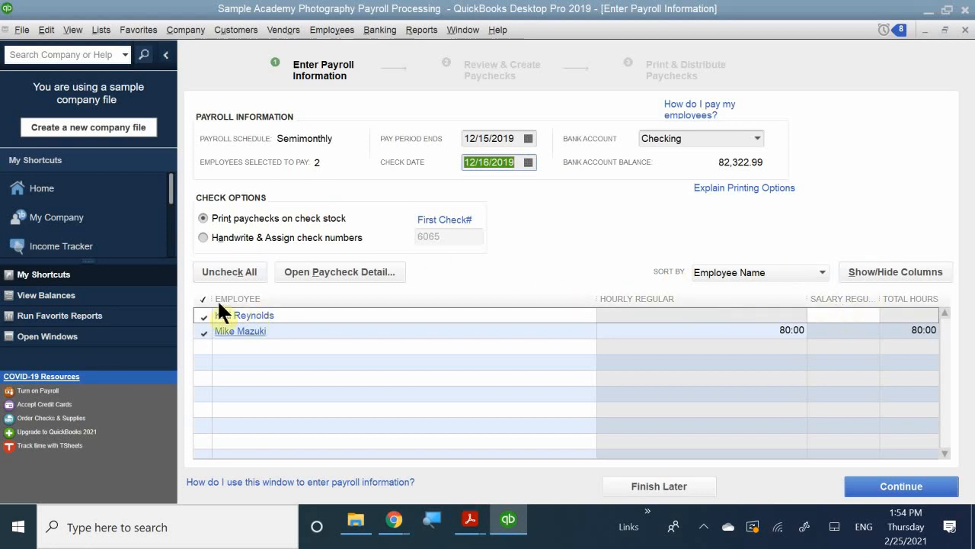
Open the paycheck preview for the salaried employee, bring it fully into view, and examine the earnings lines
click(255, 314)
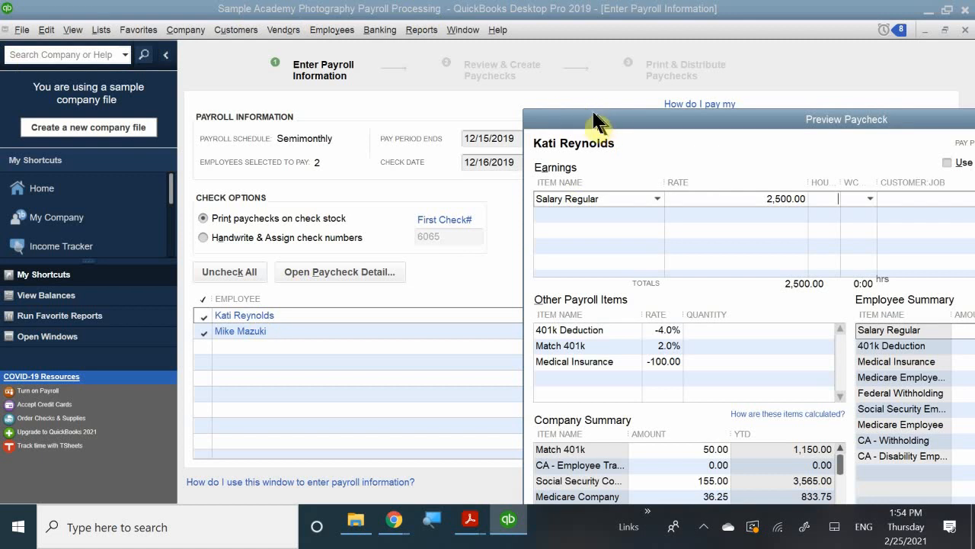
drag(572, 109, 288, 22)
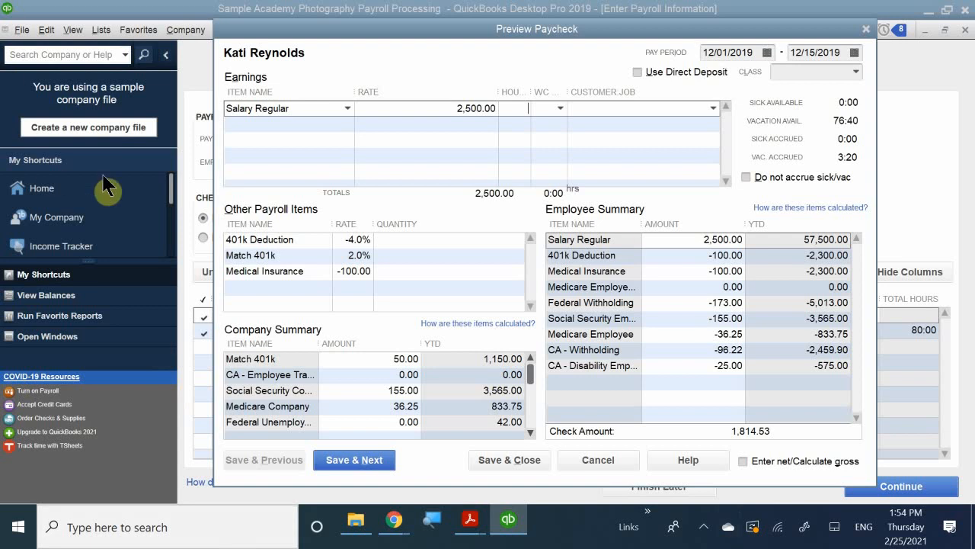
click(336, 105)
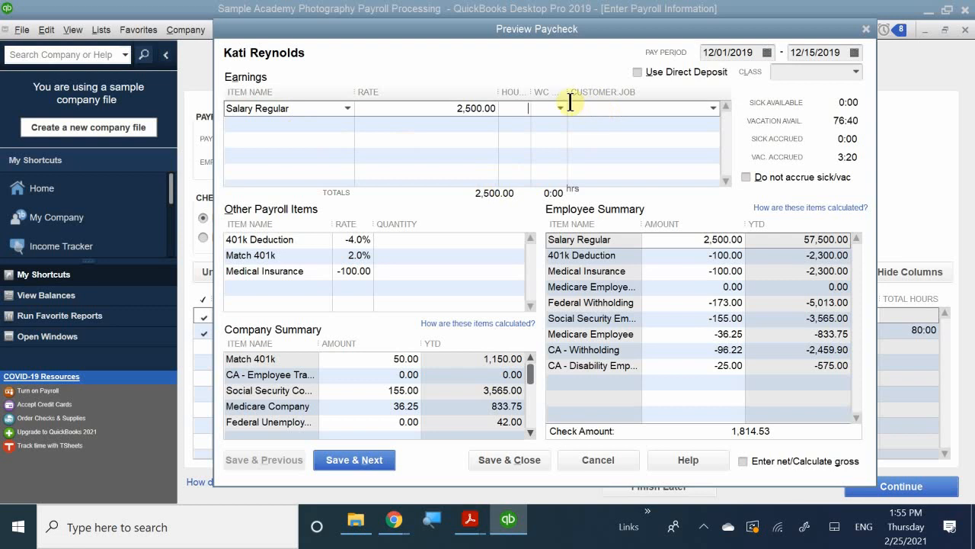
click(290, 124)
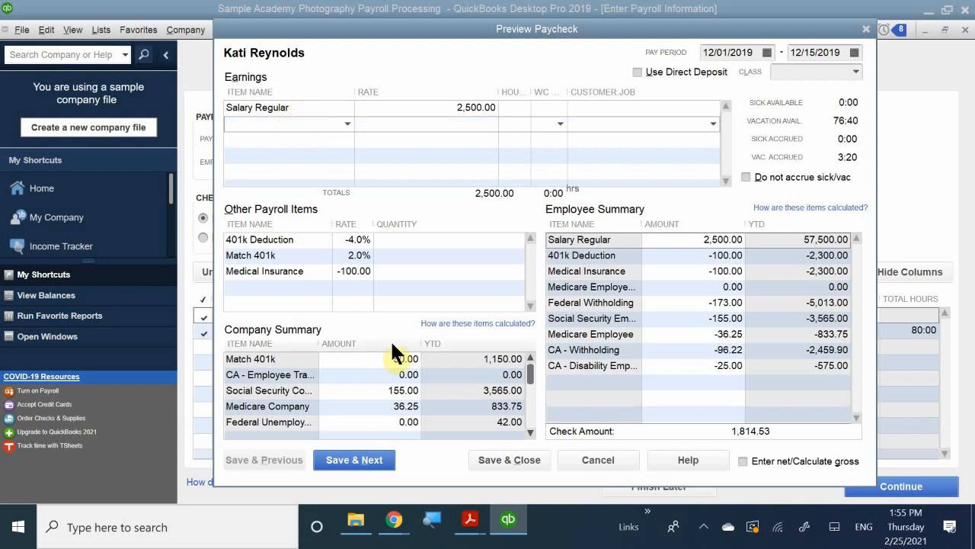
Add Salary Vacation as a second earnings item below Salary Regular on the salaried employee's paycheck
text(c)
key(BackSpace)
key(BackSpace)
text(va)
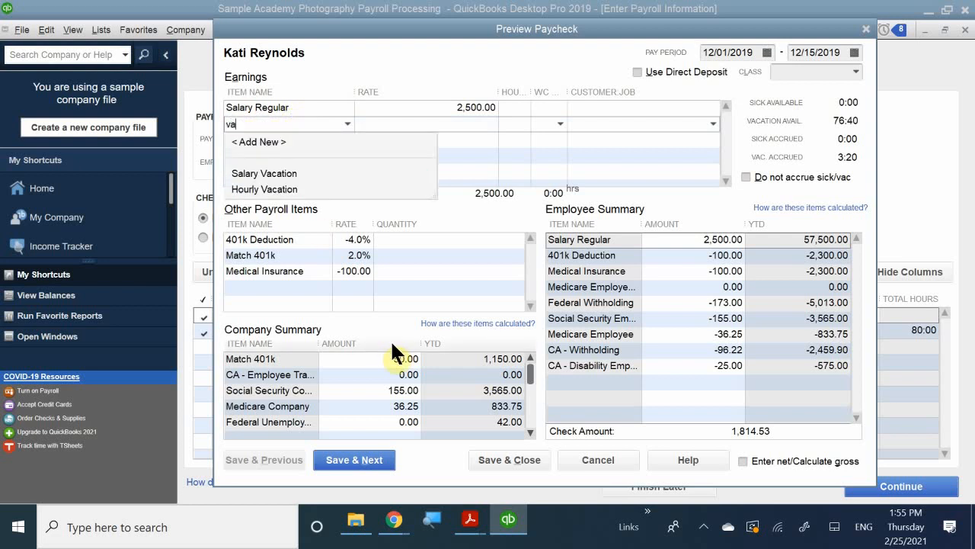
text(s)
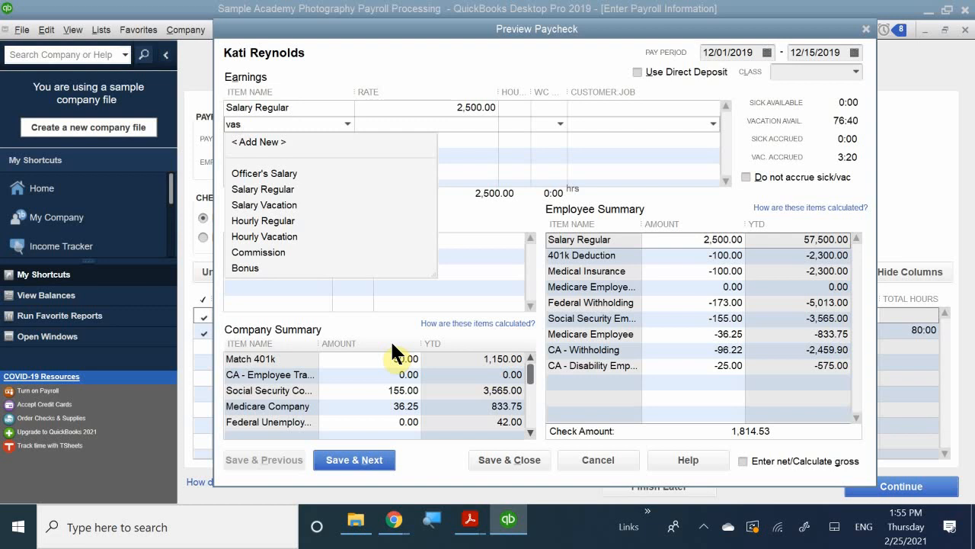
key(BackSpace)
text(c)
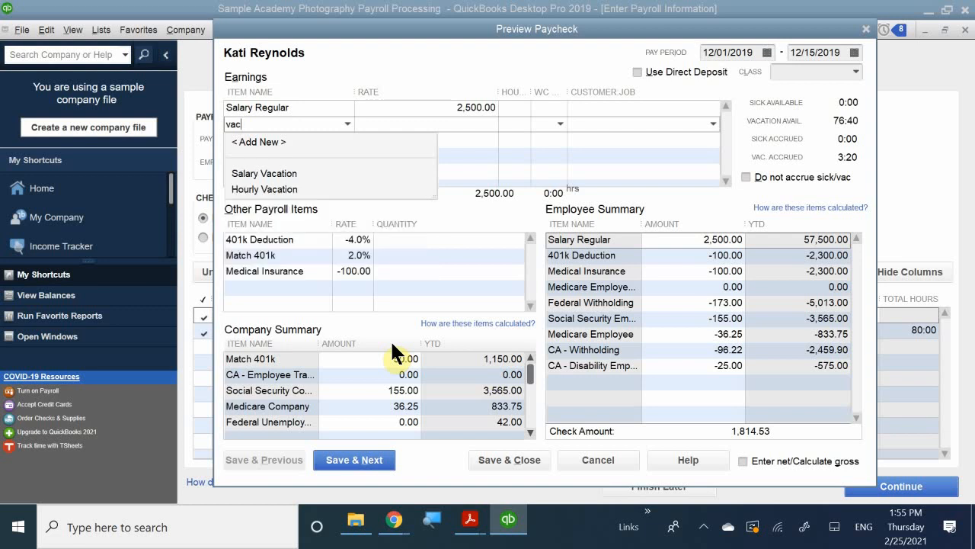
click(280, 172)
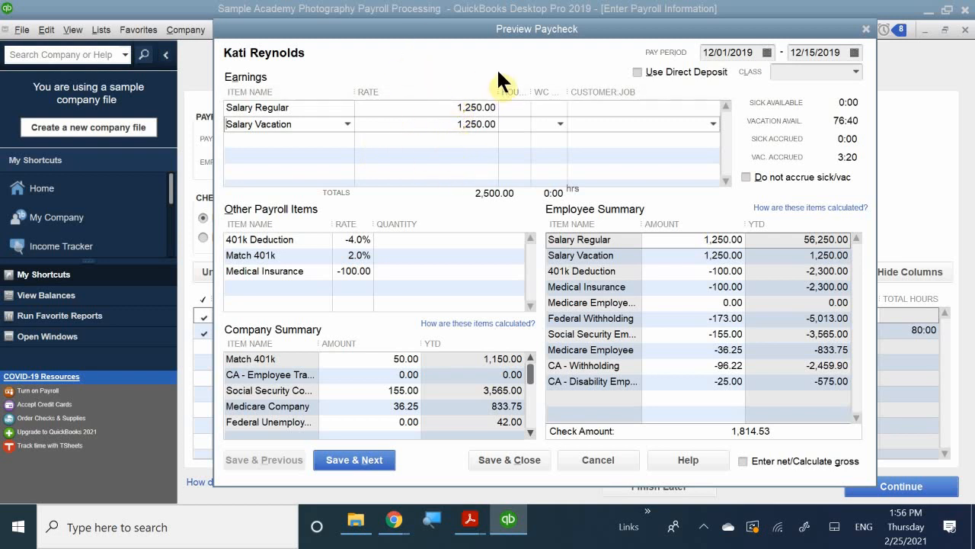
Set the paycheck's hours to 85 for Salary Regular and 3 for Salary Vacation
click(508, 108)
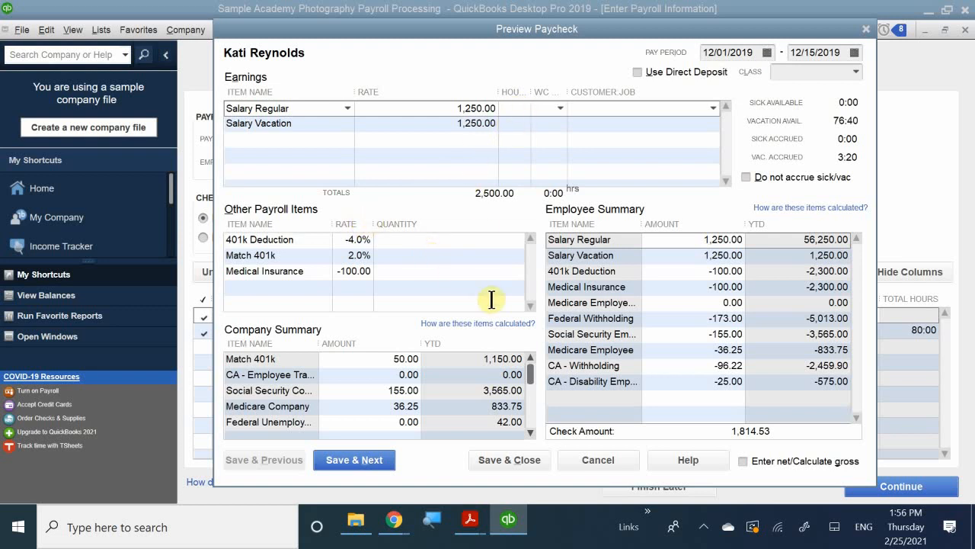
text(85)
click(518, 122)
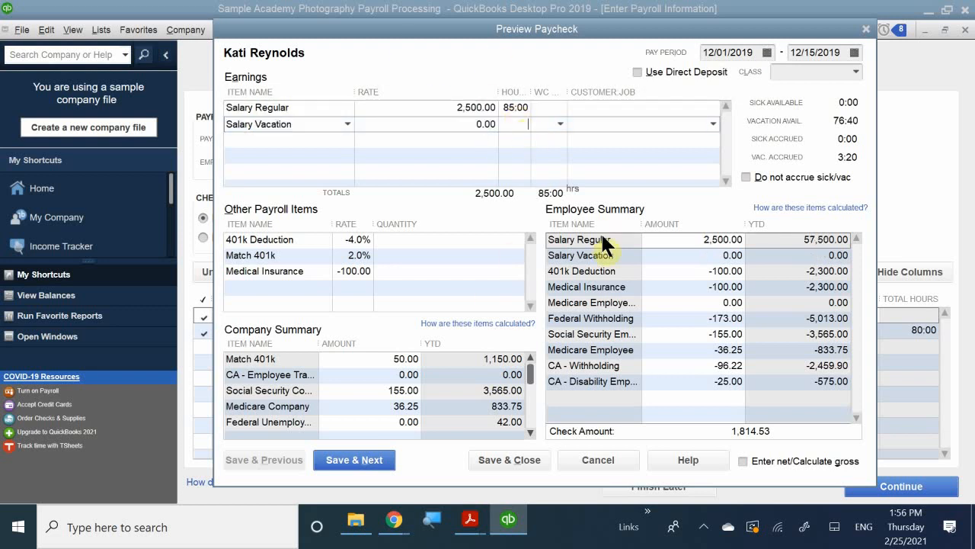
text(3)
click(535, 154)
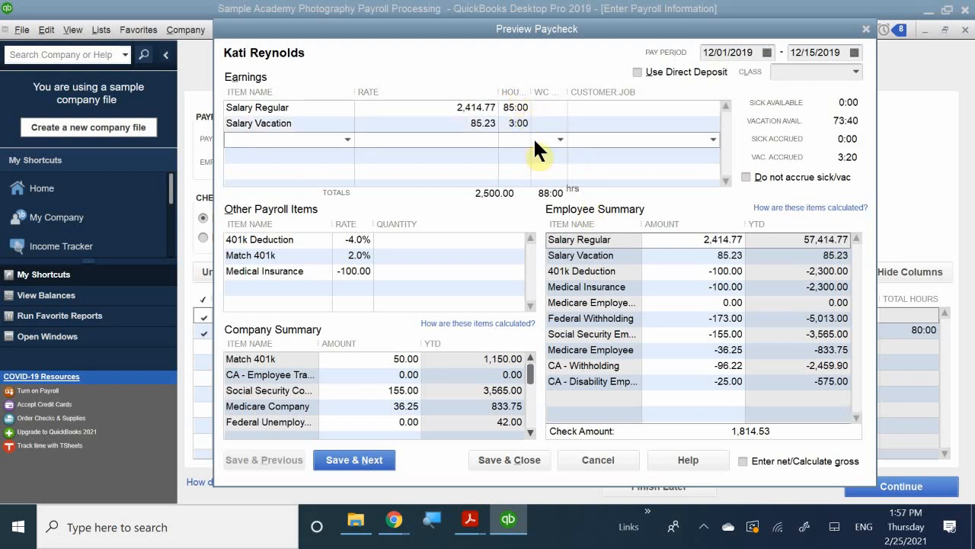
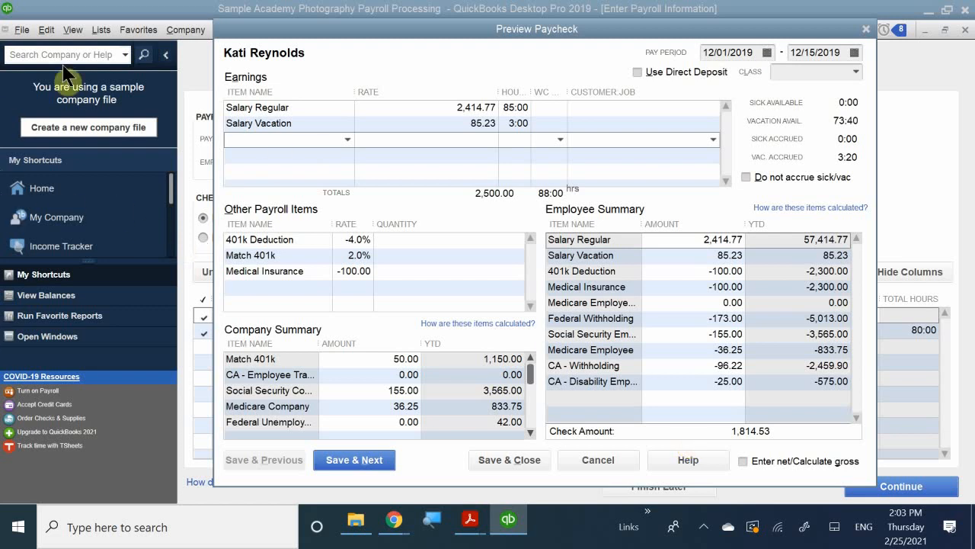
Save the salaried employee's paycheck, check the hourly employee's regular hours, and save and close that paycheck with its existing hours
click(352, 460)
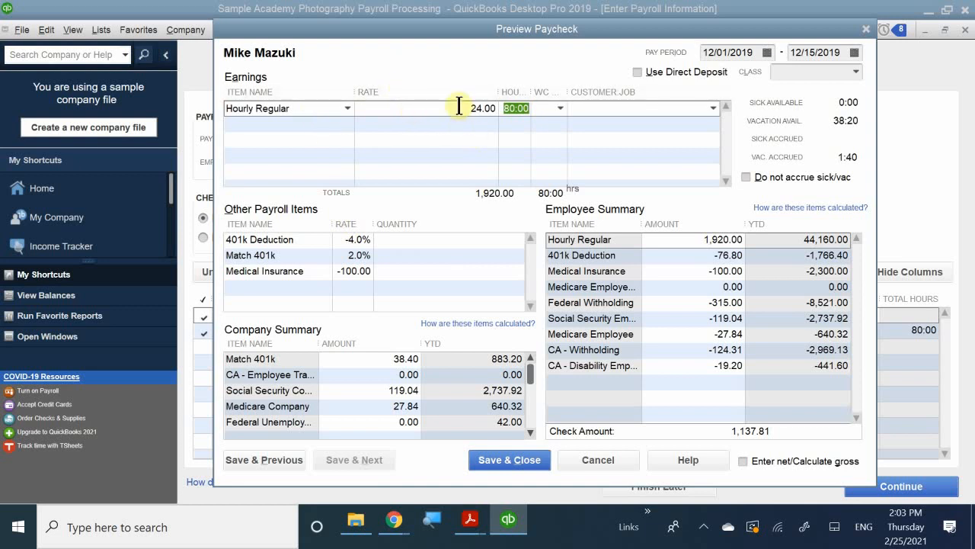
click(511, 111)
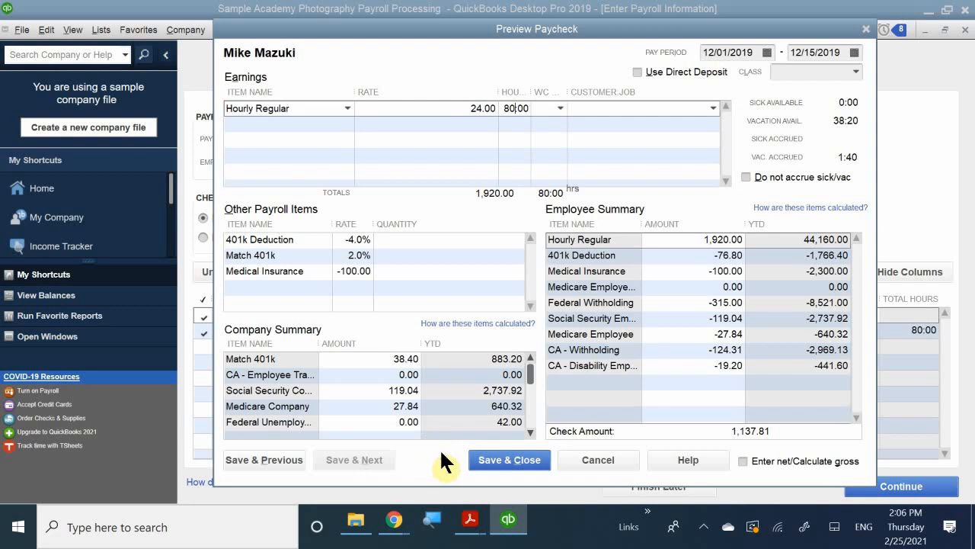
click(496, 461)
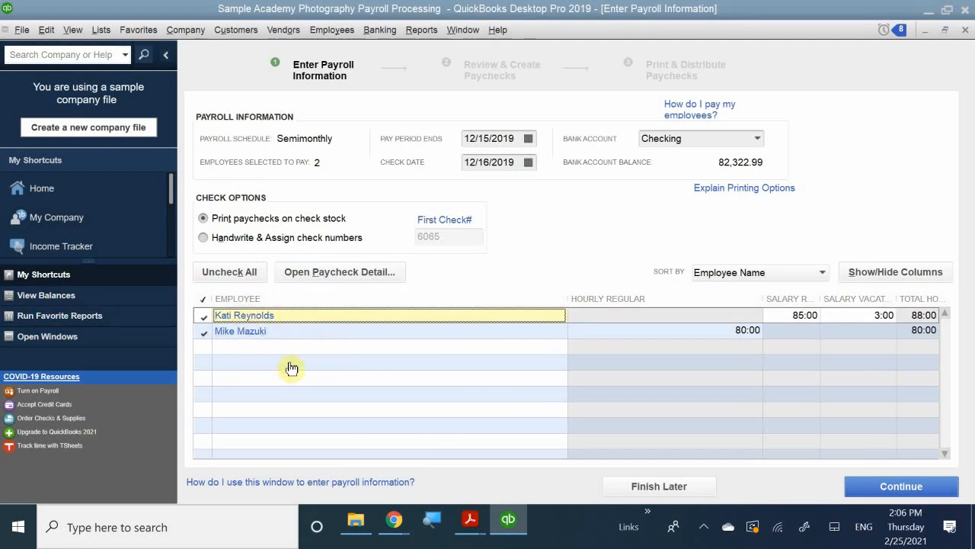
Continue to the payroll review and create the paychecks for both employees, bringing the confirmation window fully into view
click(858, 485)
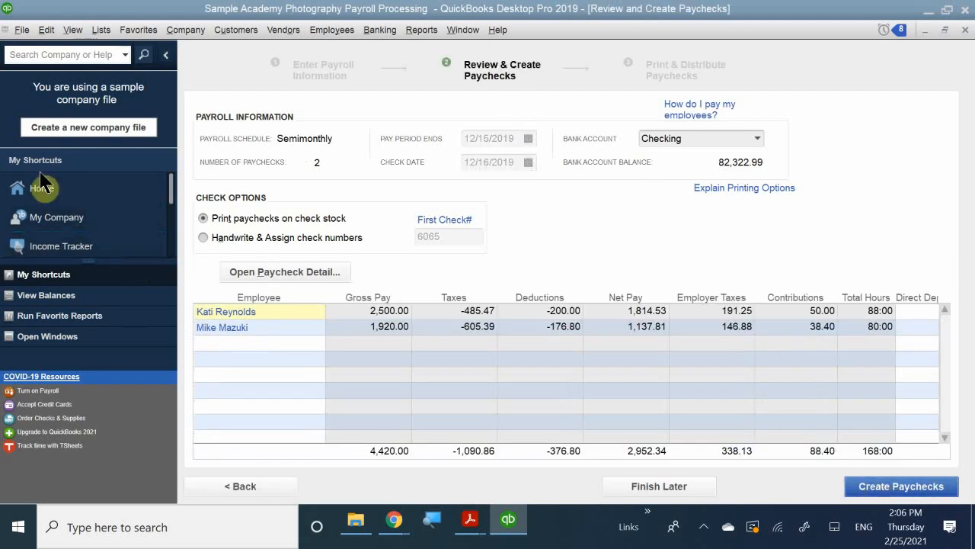
mouse_move(463, 531)
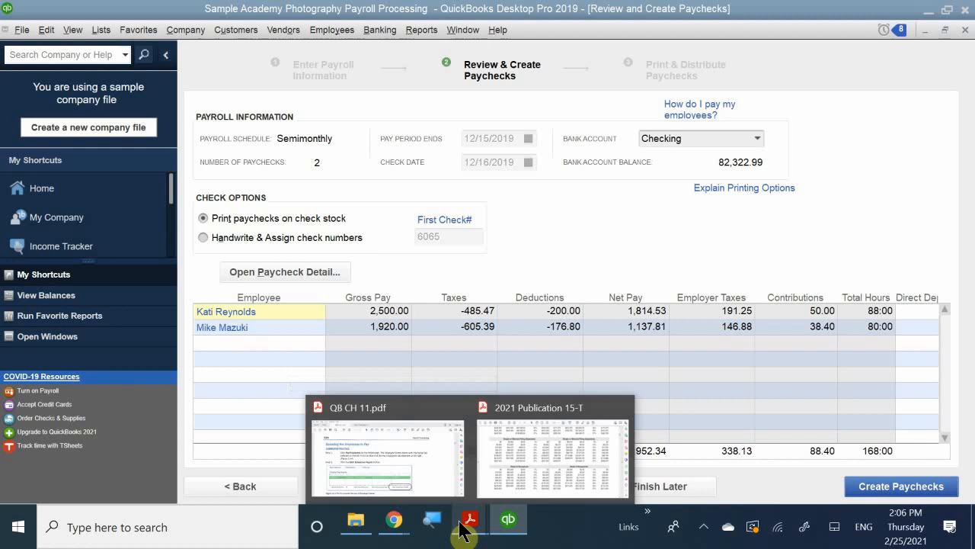
click(861, 488)
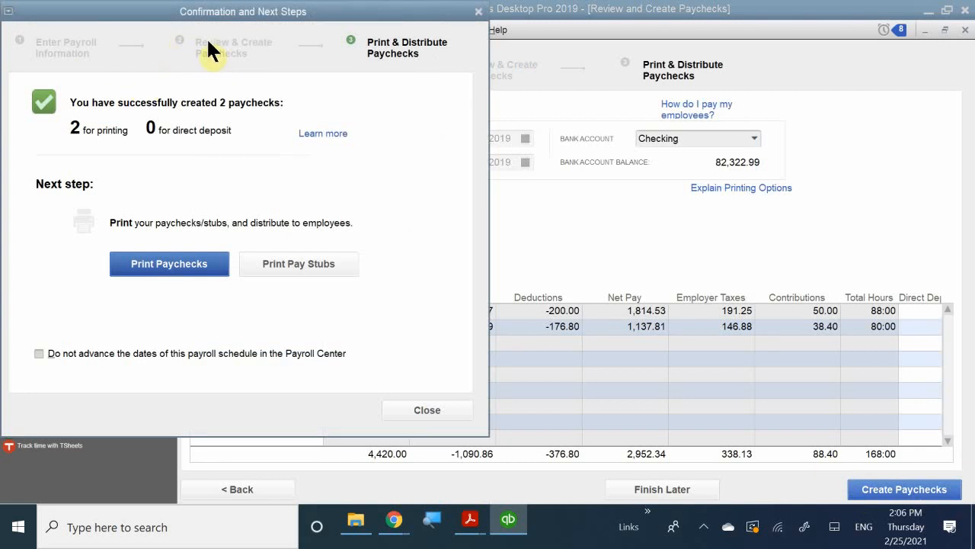
drag(198, 21, 402, 50)
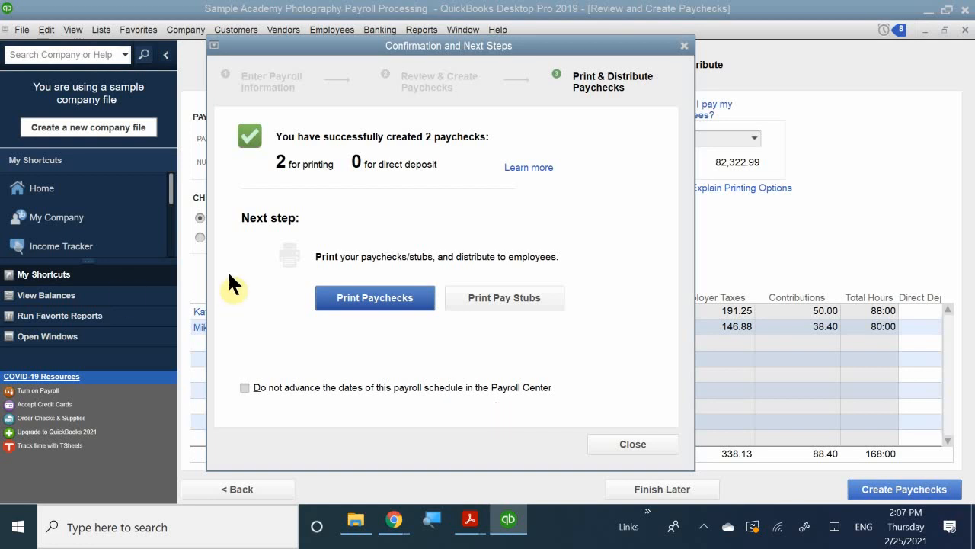
Start printing the paychecks and accept both 12/16/2019 paychecks from the Checking account for printing
click(344, 303)
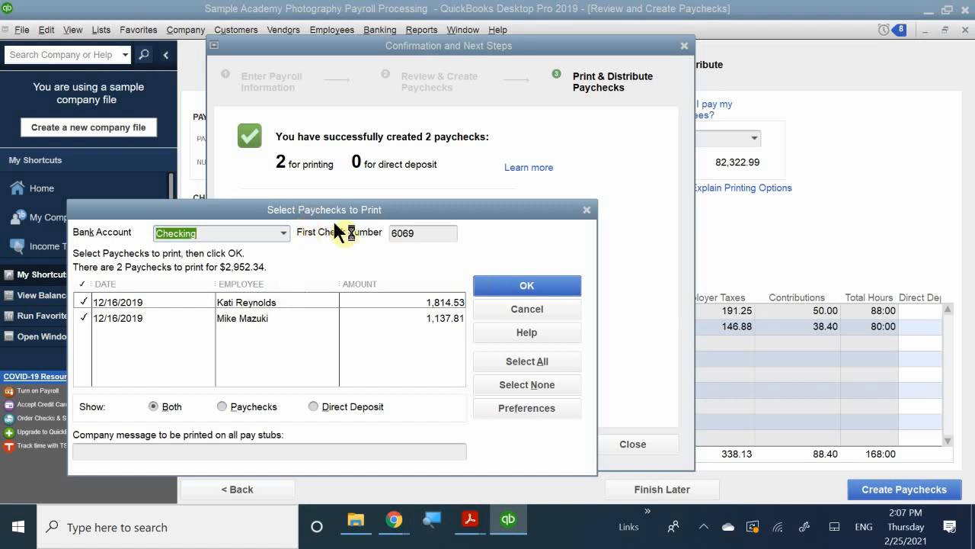
drag(329, 215, 480, 179)
click(372, 196)
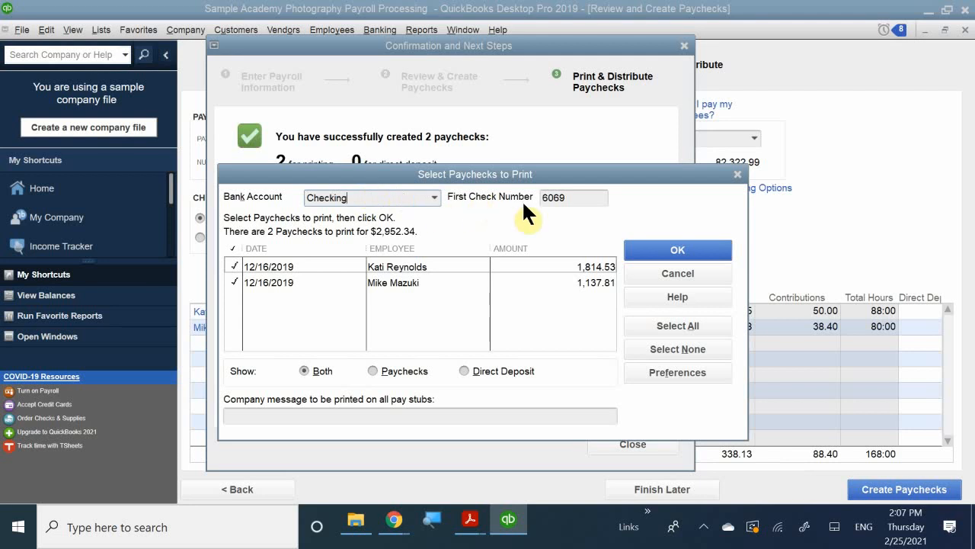
click(577, 198)
click(666, 246)
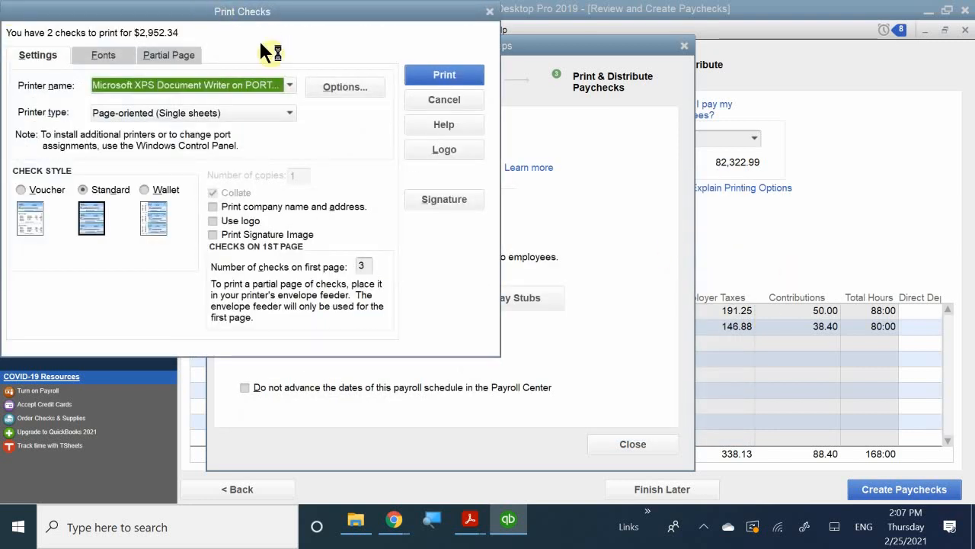
Set the check style to Voucher and include the company name and address on the printed checks
drag(236, 18, 453, 105)
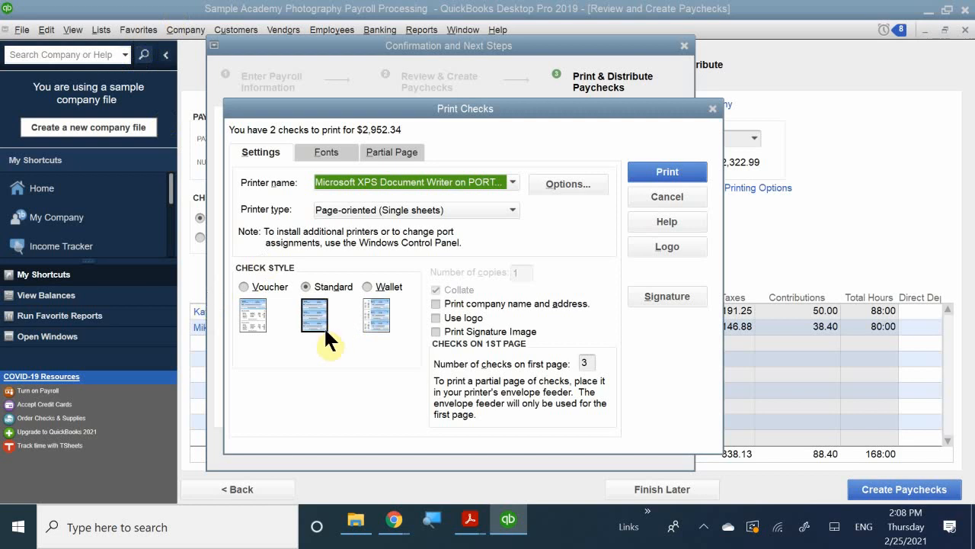
click(257, 288)
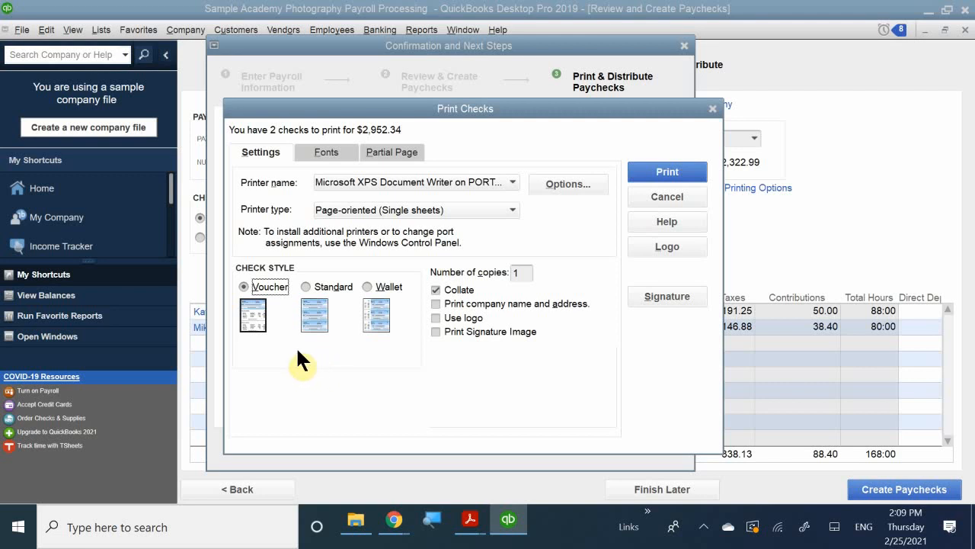
click(316, 284)
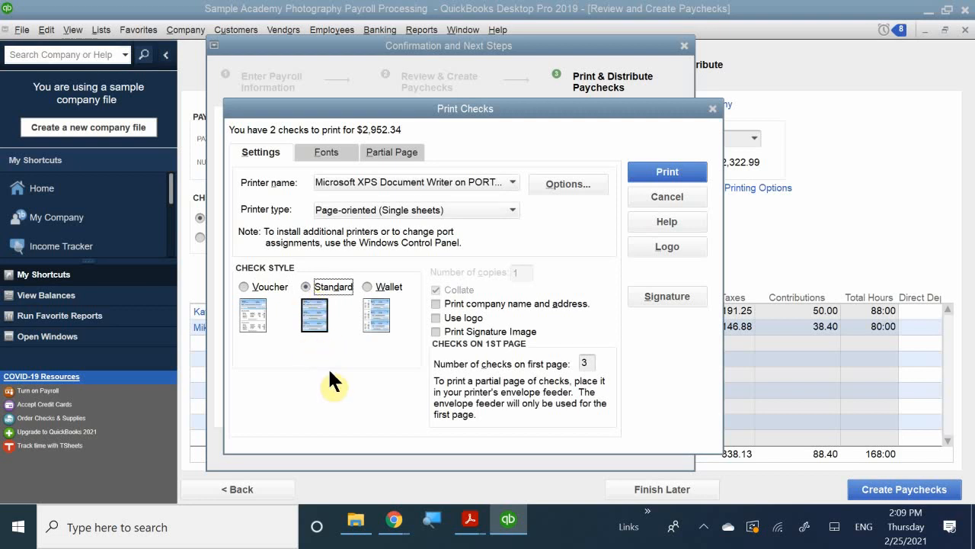
click(266, 287)
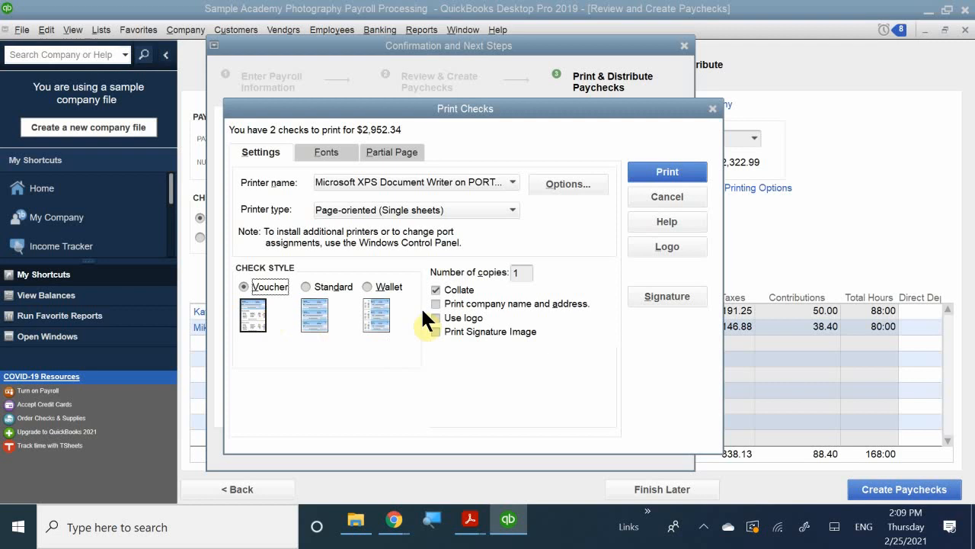
click(457, 305)
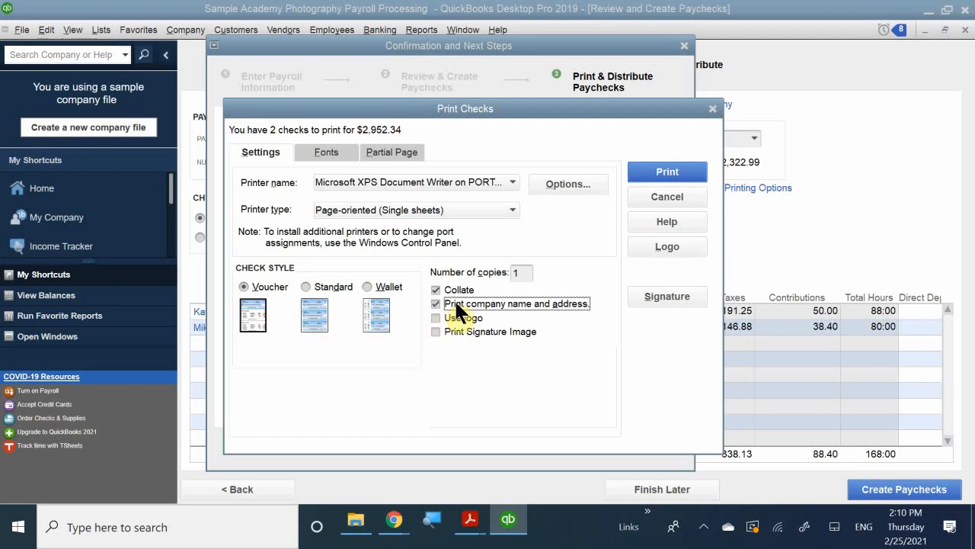
Enable the logo on the checks and browse for its file through Documents, LV PITA, Accounting, Quickbooks Class, Quickbooks Portable Files to QuickBooks_2018_Classroom_Files
click(461, 317)
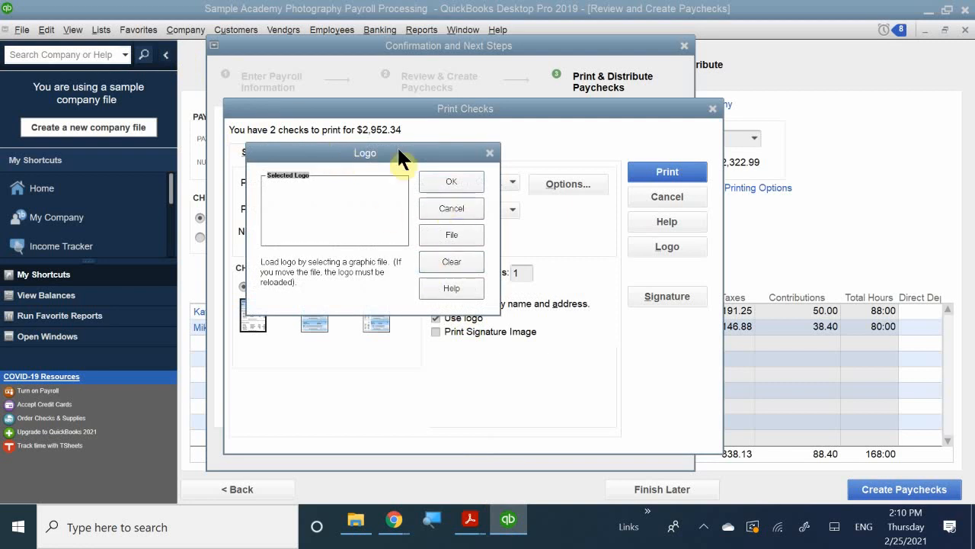
drag(387, 145, 474, 201)
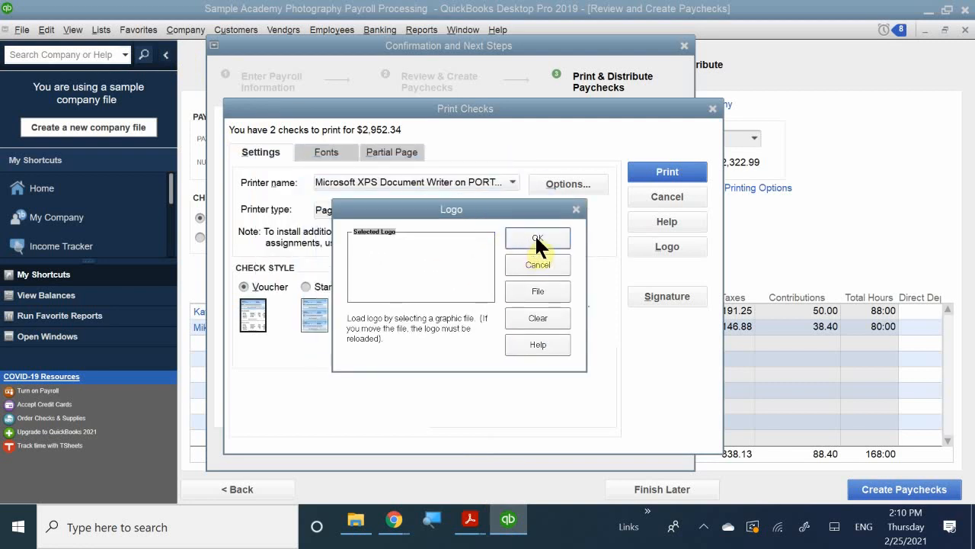
click(537, 291)
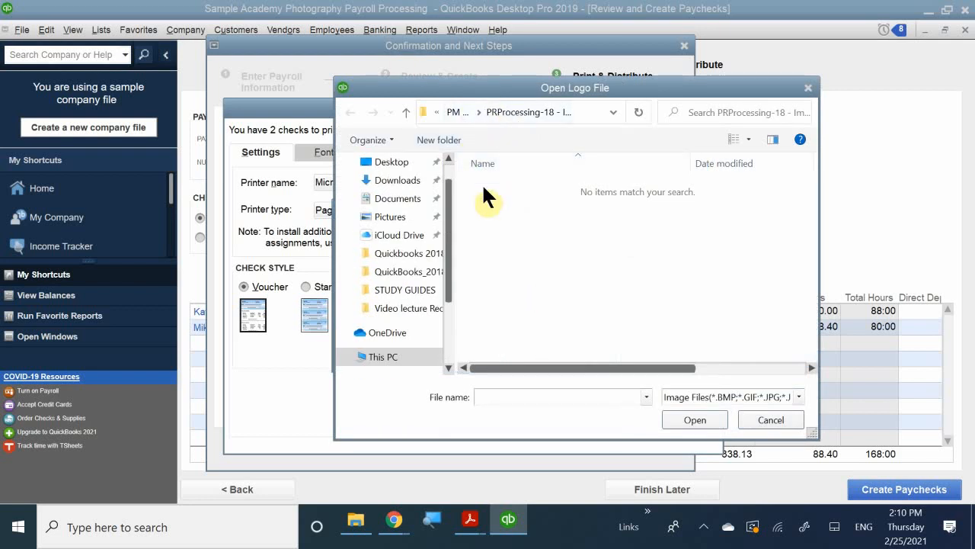
click(397, 198)
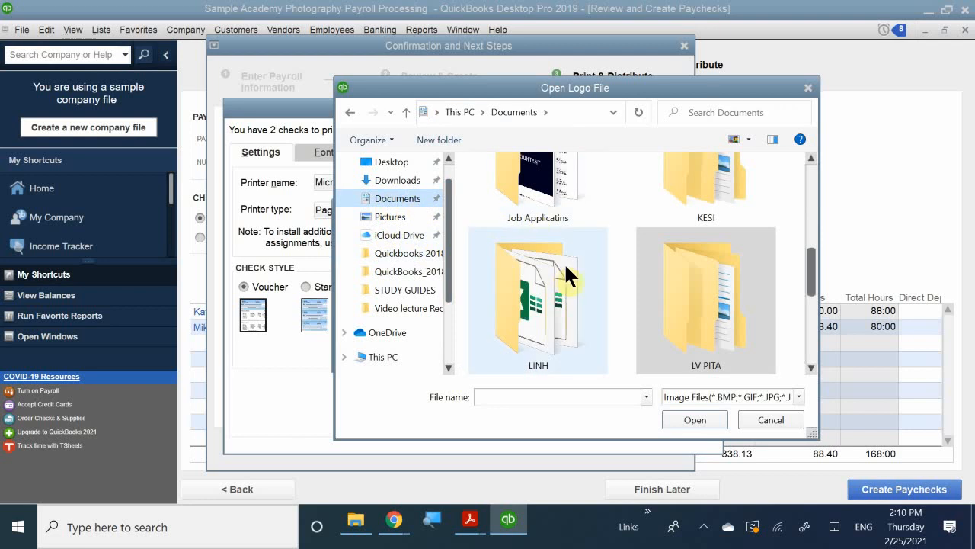
scroll(630, 297, down, 3)
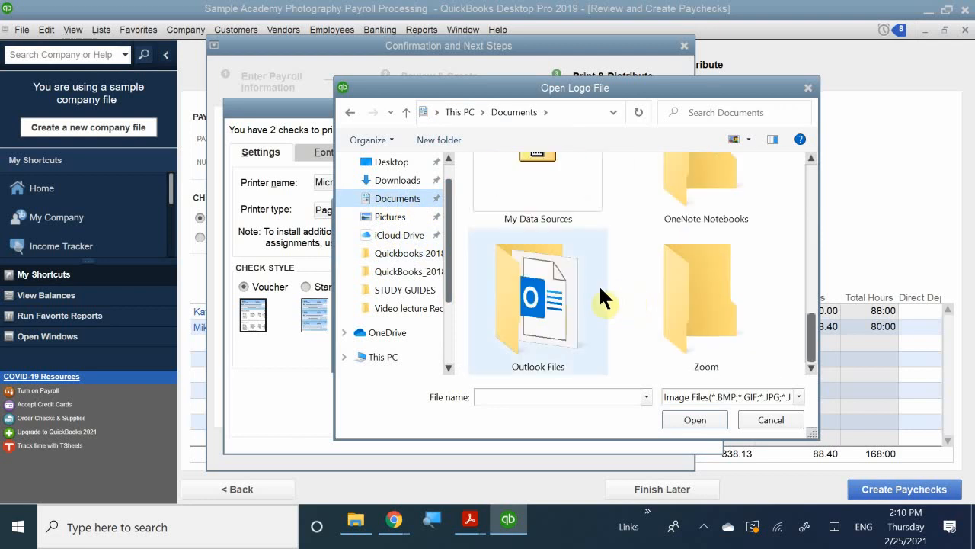
scroll(647, 304, up, 1)
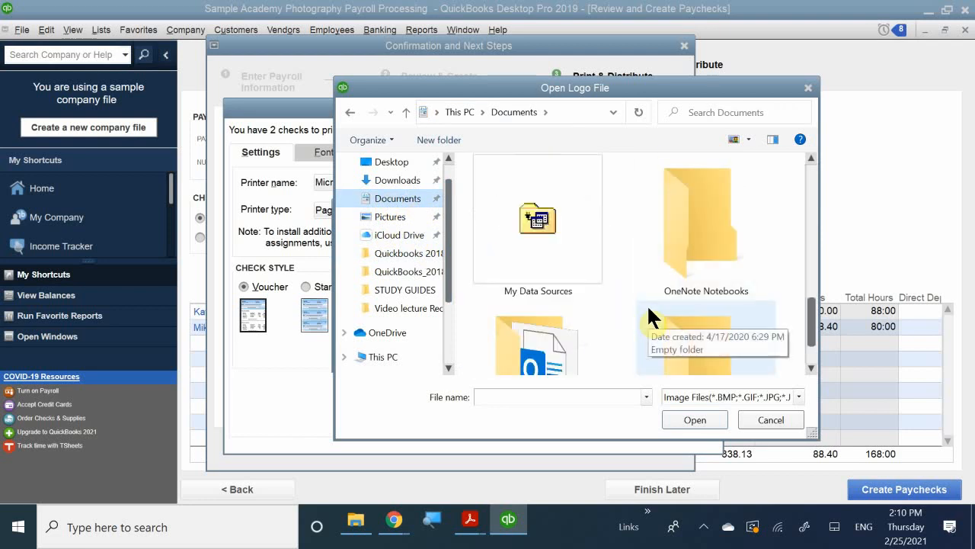
scroll(647, 304, up, 2)
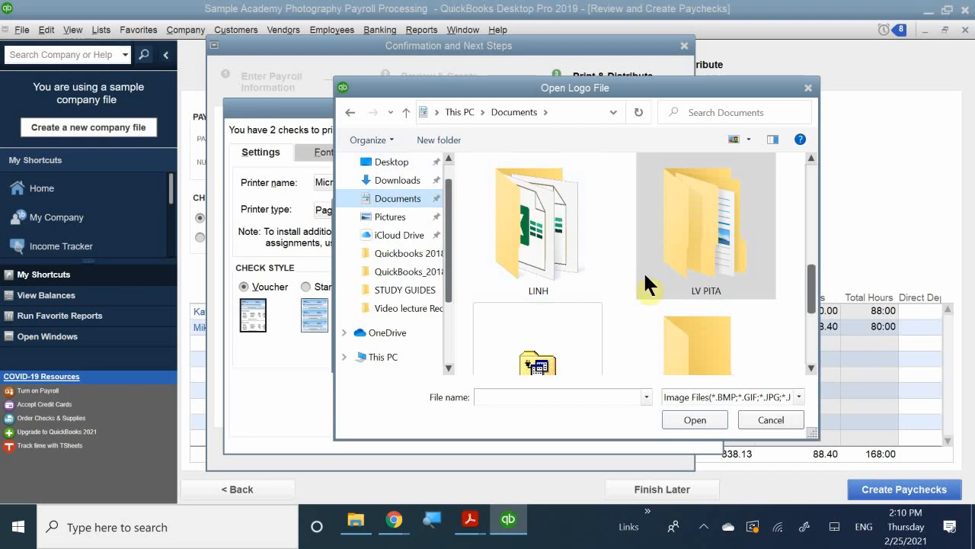
double_click(678, 249)
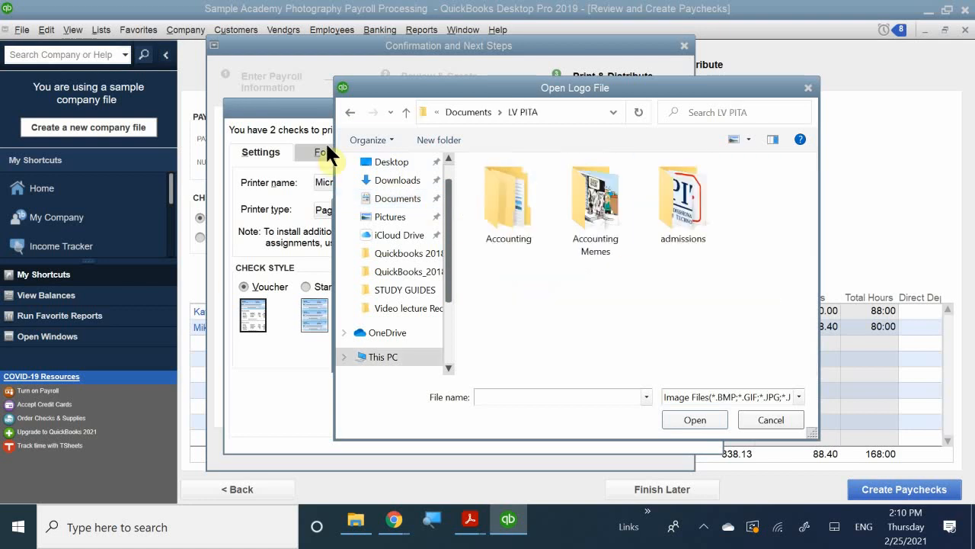
double_click(496, 217)
double_click(544, 235)
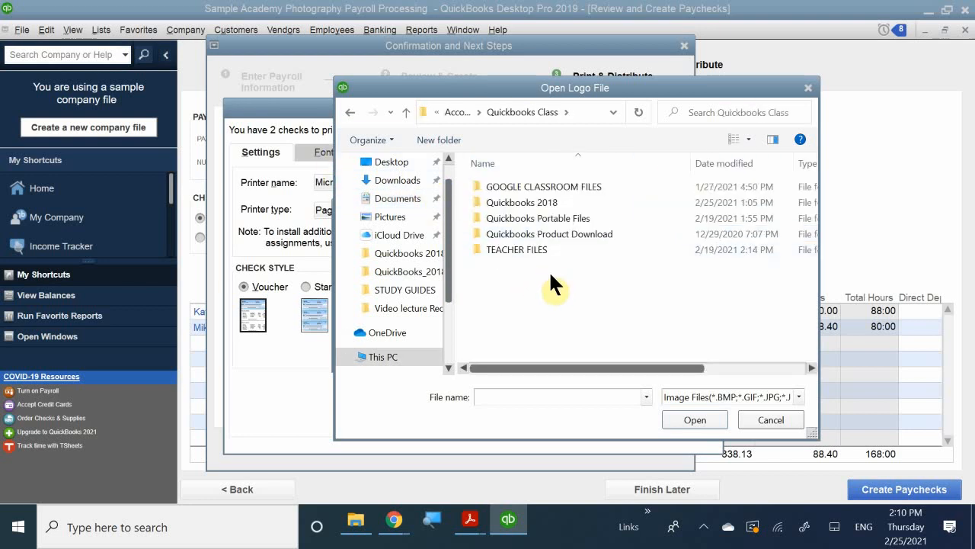
double_click(567, 214)
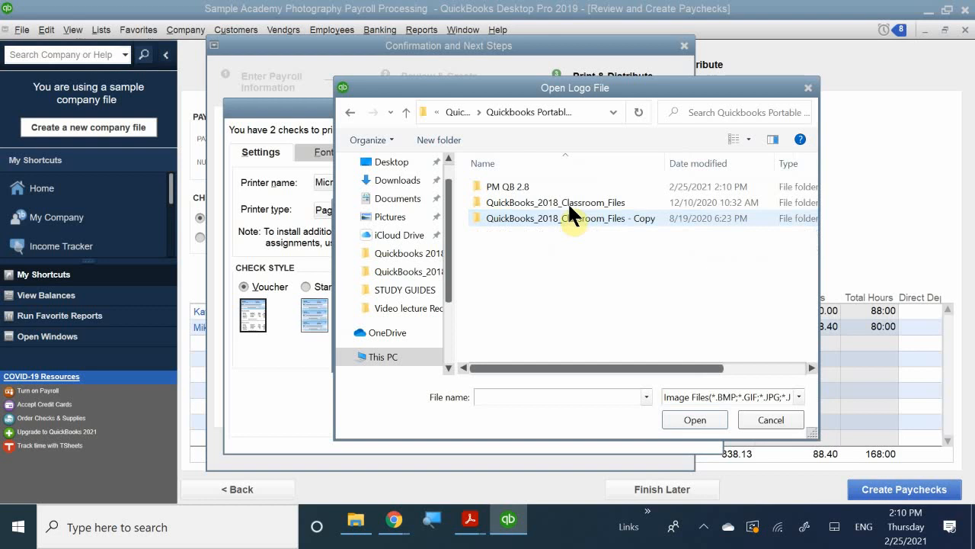
double_click(556, 200)
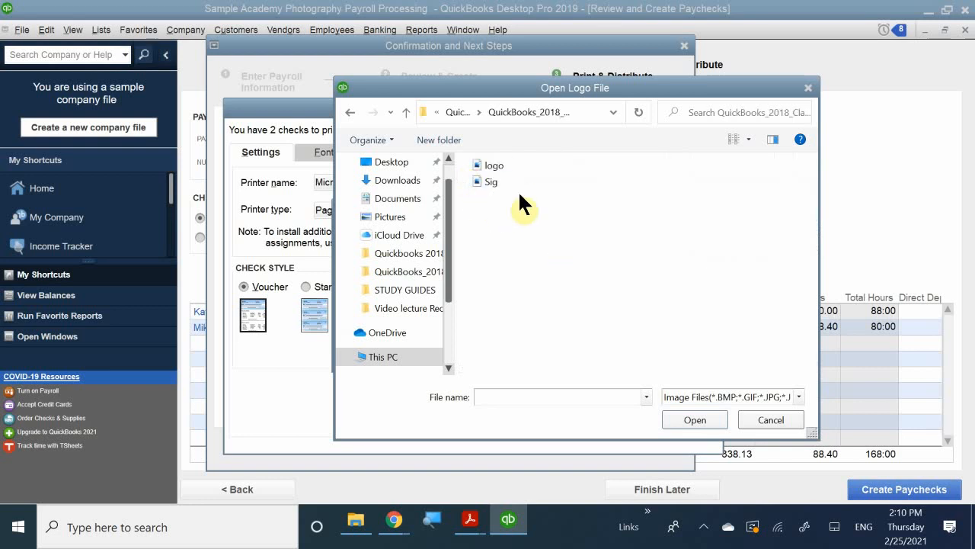
Load the logo image file as the check logo, allow it to be copied, and accept the logo selection
double_click(496, 165)
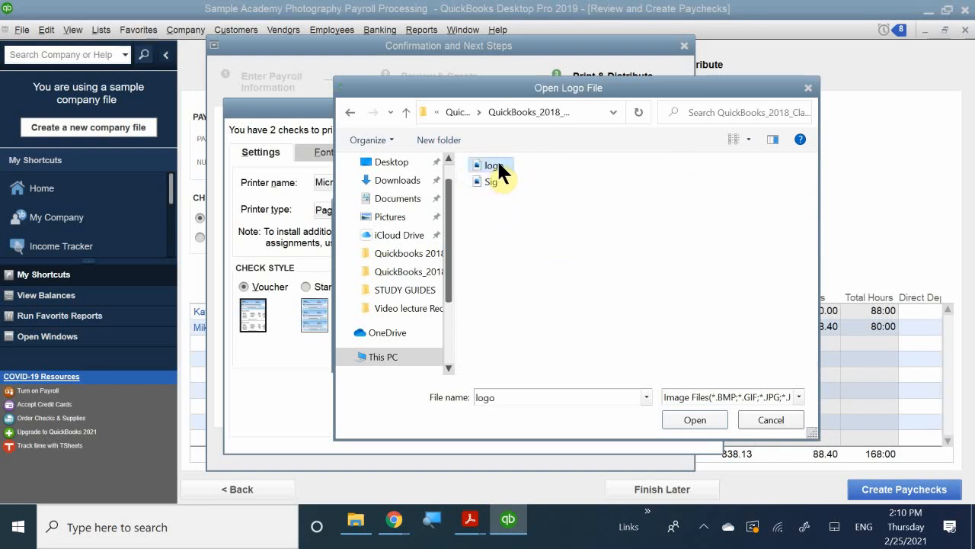
click(456, 204)
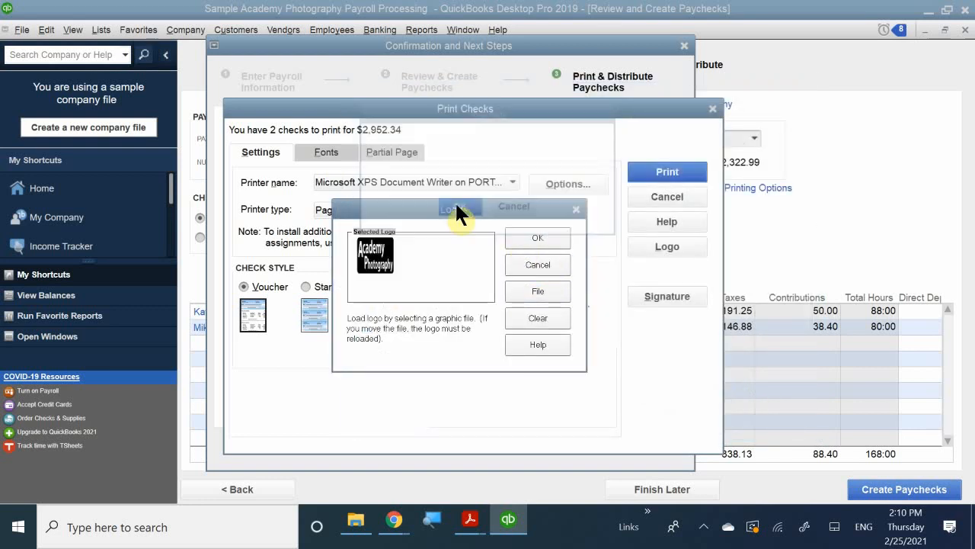
click(535, 240)
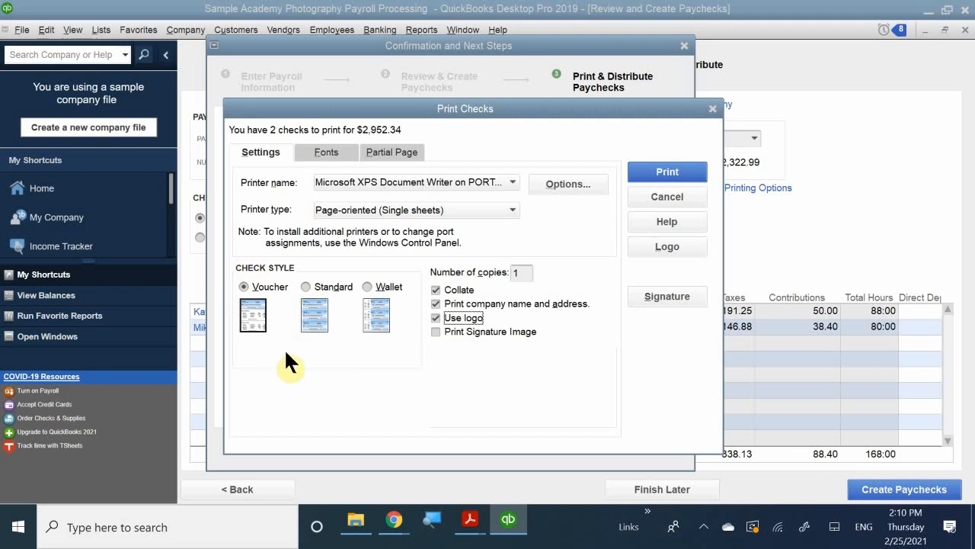
Load the Sig image from the classroom files as the signature printed on the checks, allow it to be copied, and accept it
click(660, 294)
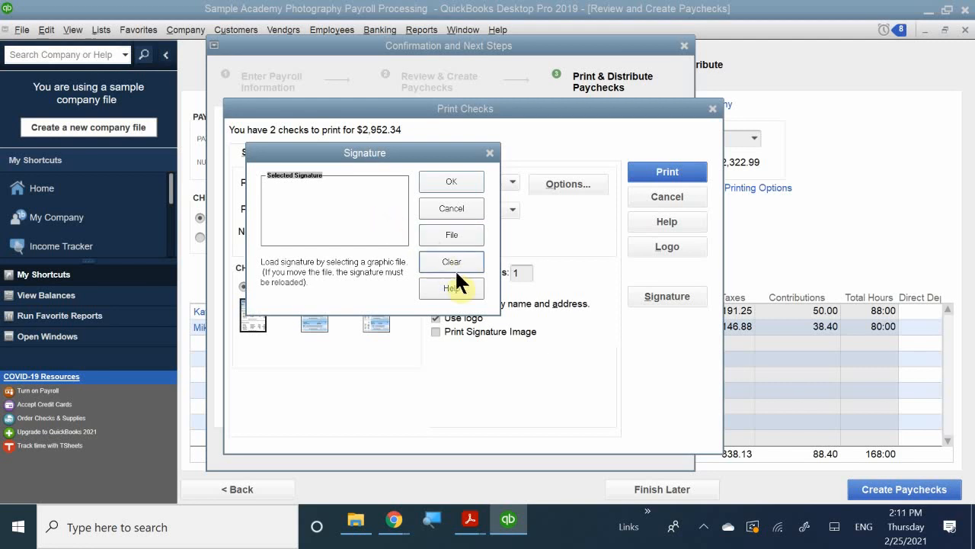
click(455, 230)
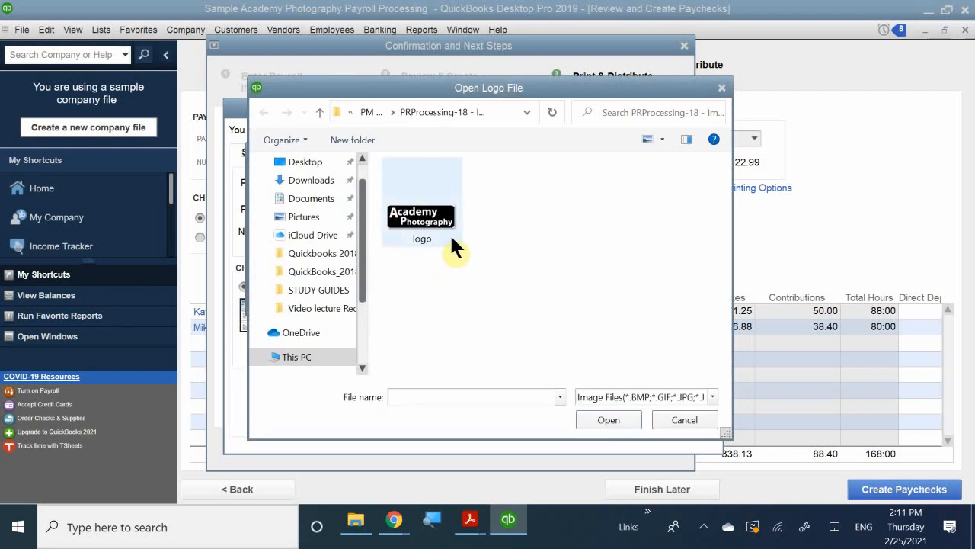
click(319, 115)
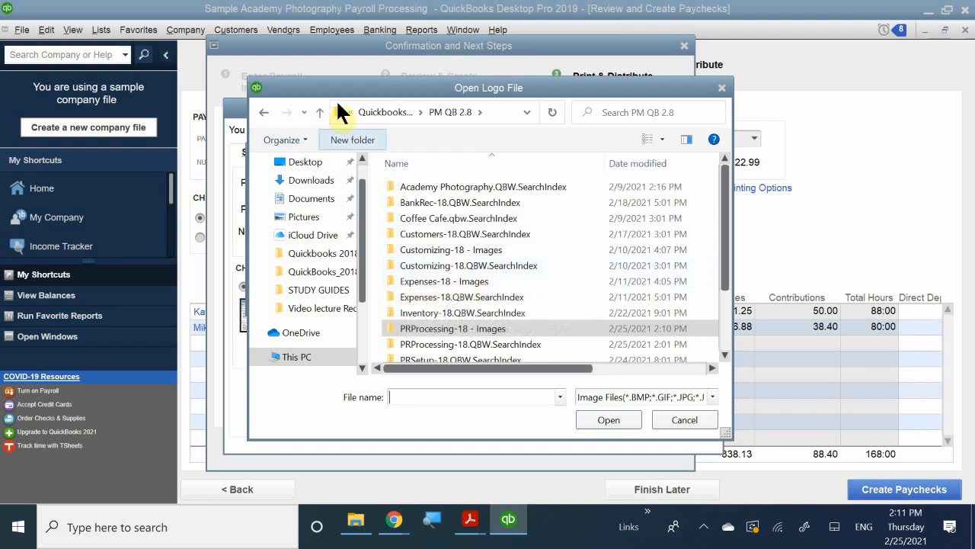
click(320, 114)
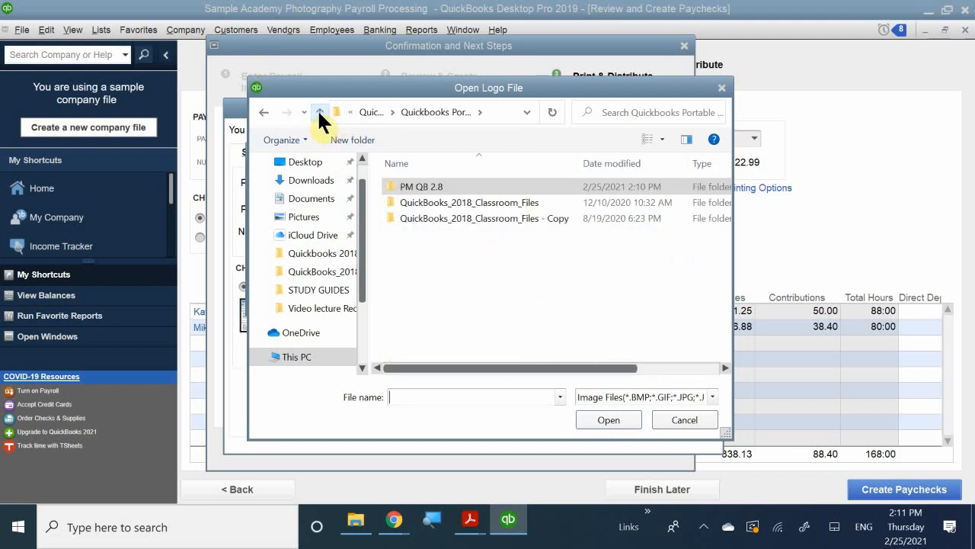
click(470, 215)
double_click(470, 218)
double_click(499, 229)
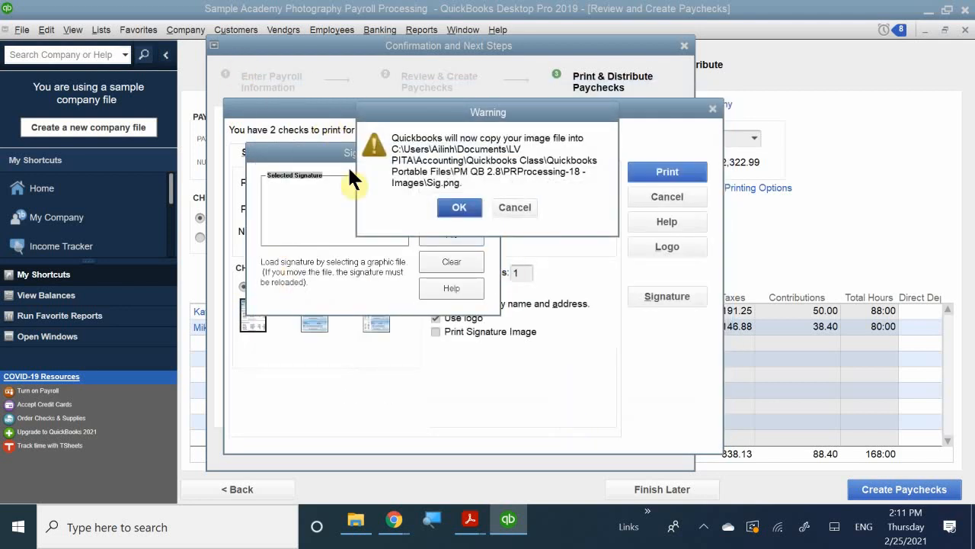
click(450, 212)
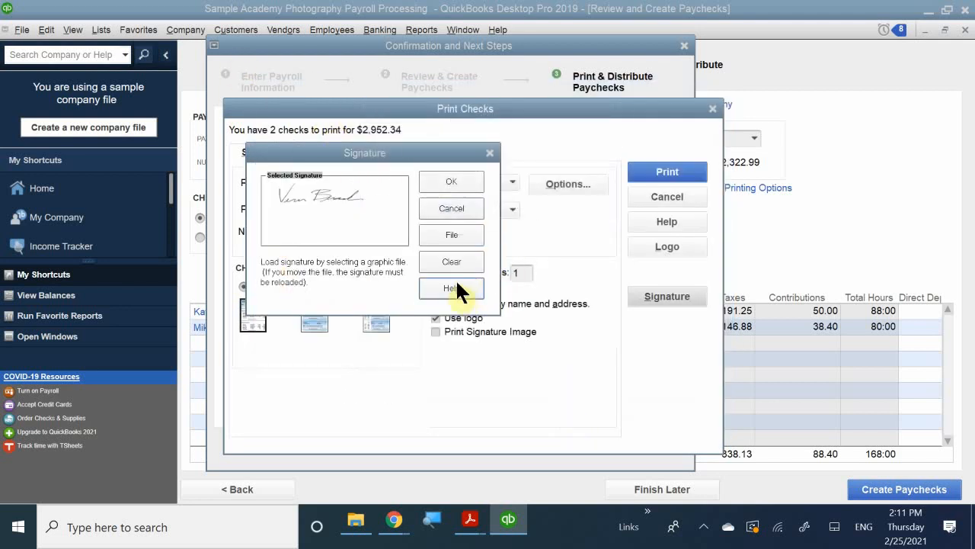
click(444, 190)
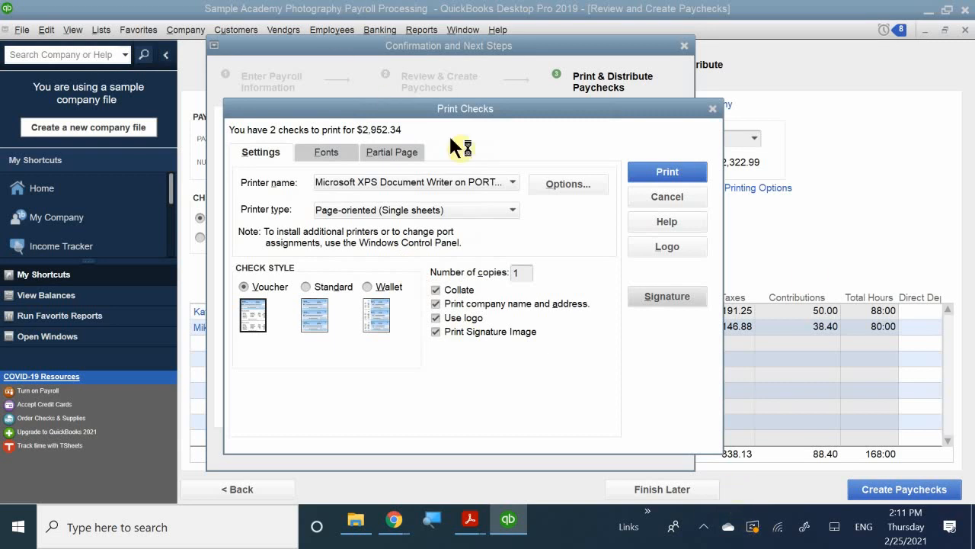
Print the paychecks and browse for the output location through Documents, LV PITA, Accounting, Quickbooks Class, Quickbooks Portable Files to PM QB 2.8
click(644, 171)
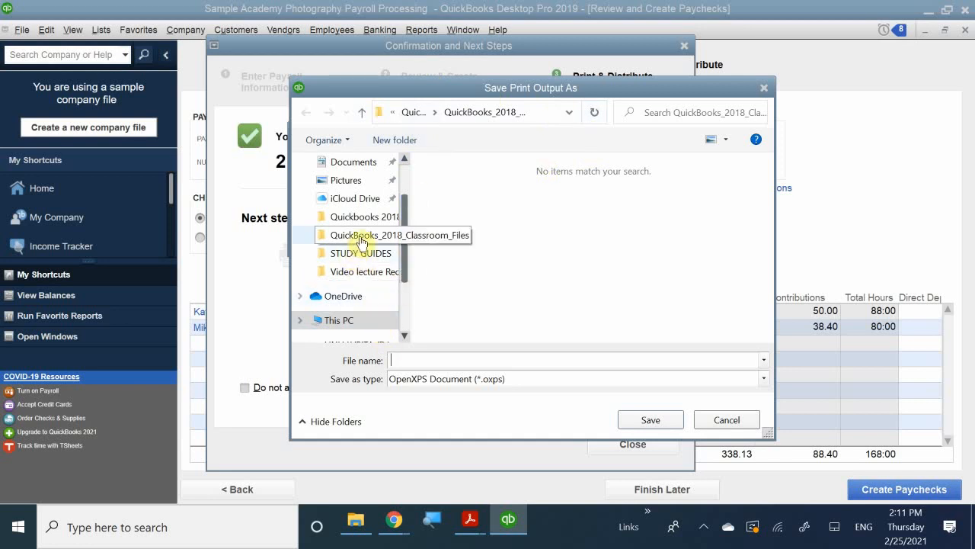
scroll(364, 219, up, 1)
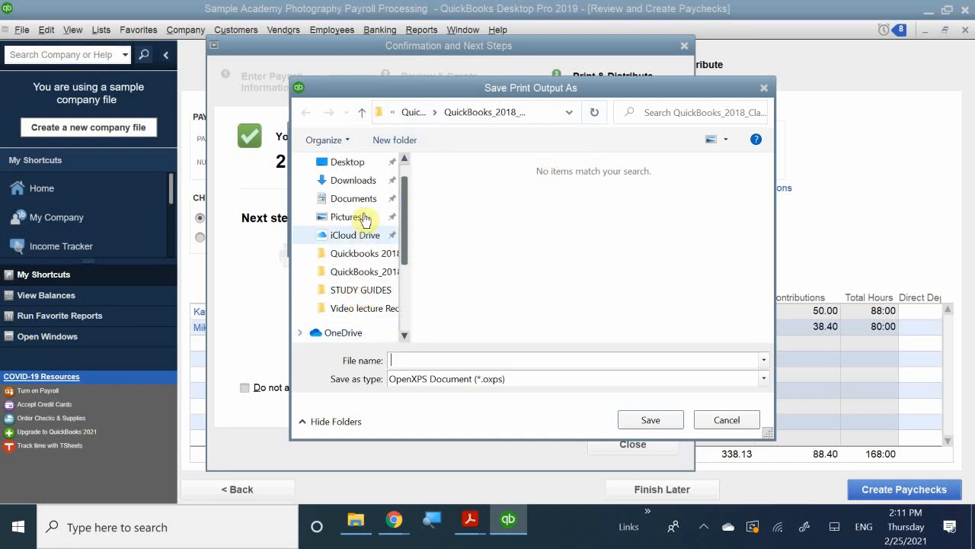
scroll(345, 199, up, 1)
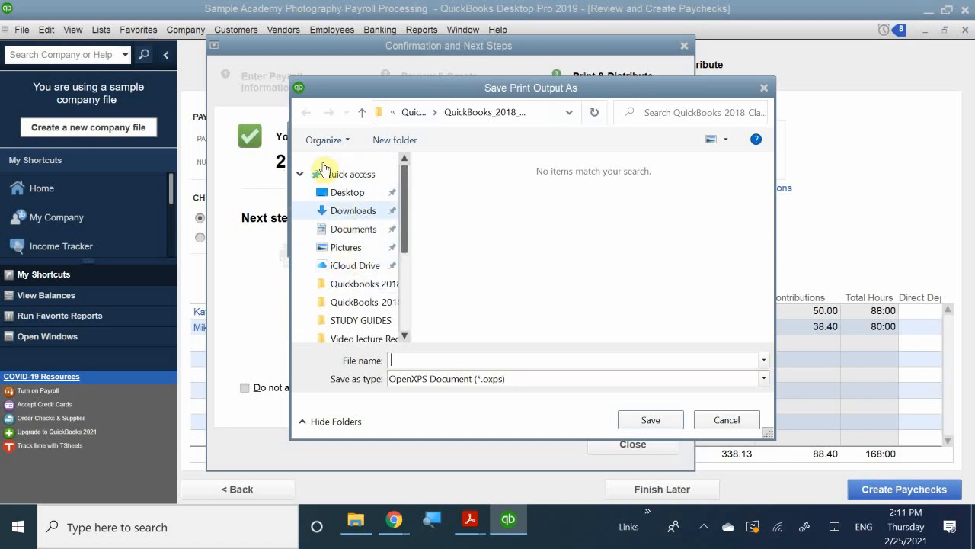
click(353, 230)
scroll(487, 314, down, 8)
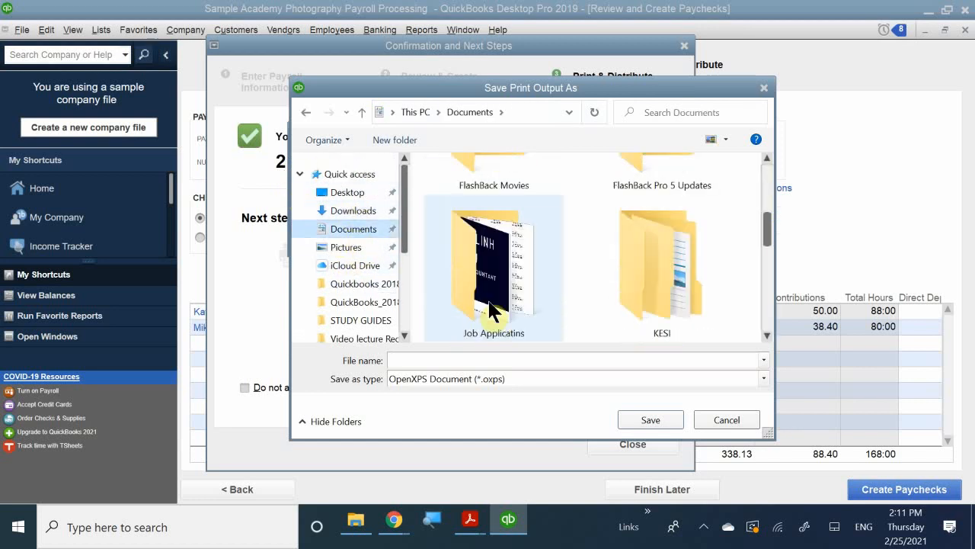
double_click(624, 288)
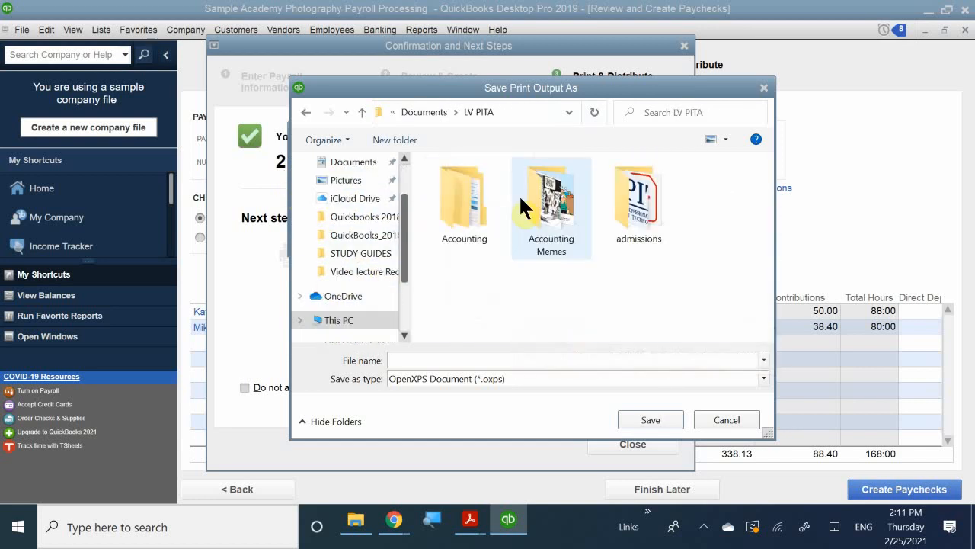
double_click(474, 219)
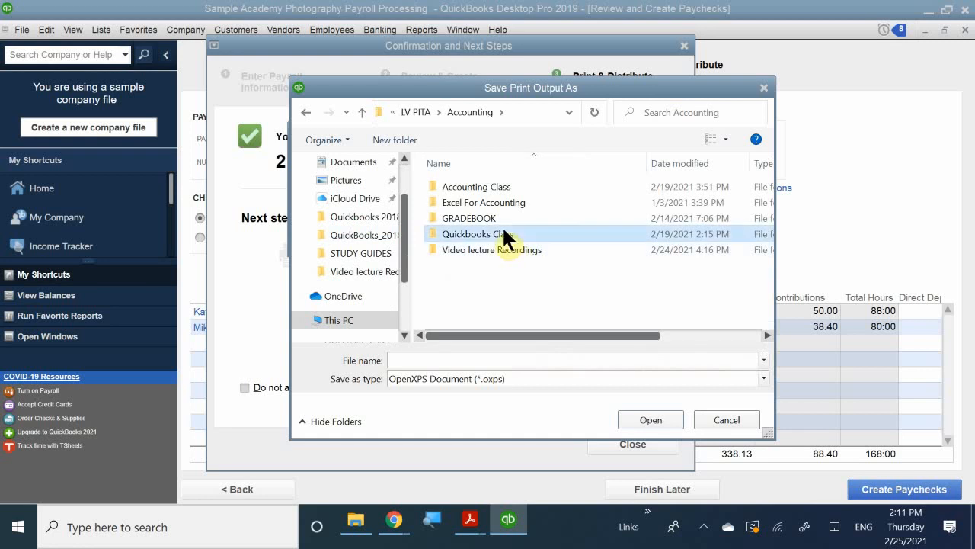
double_click(503, 229)
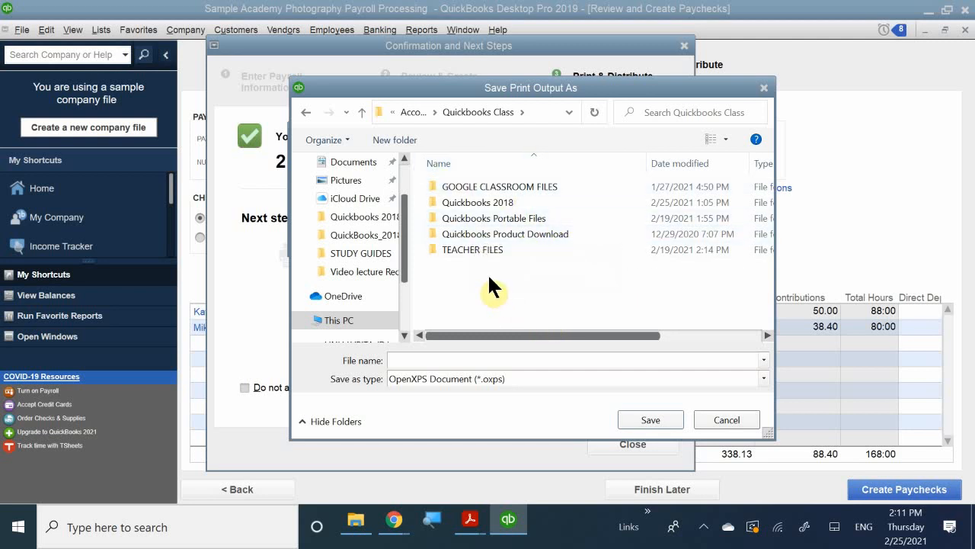
double_click(503, 220)
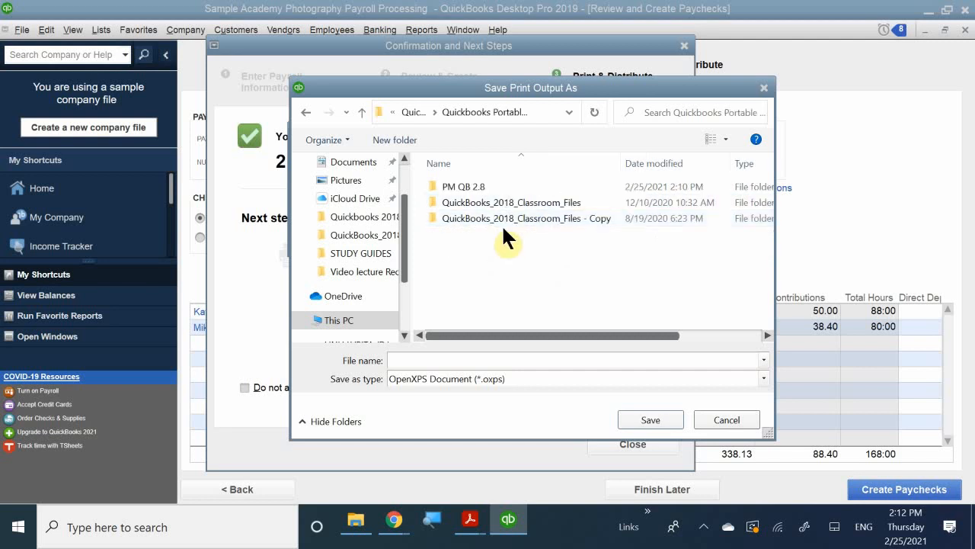
double_click(479, 191)
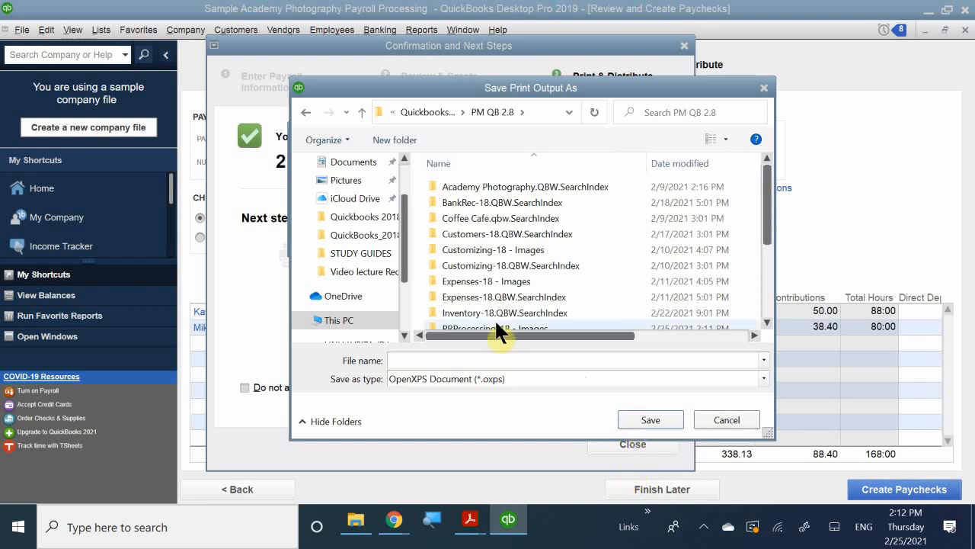
Save the check print output as an OpenXPS document with a file name starting with PR 12
click(448, 360)
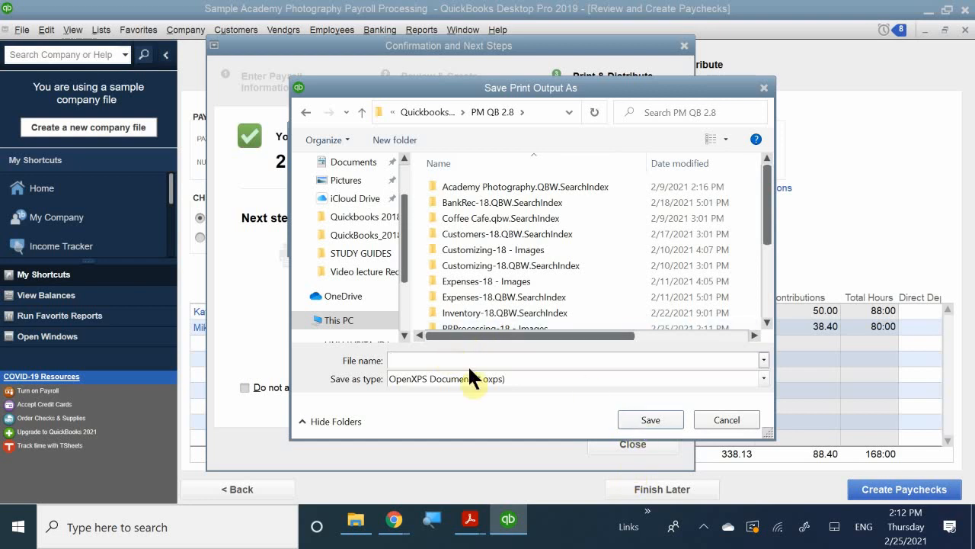
text(ap)
key(BackSpace)
key(BackSpace)
text(p)
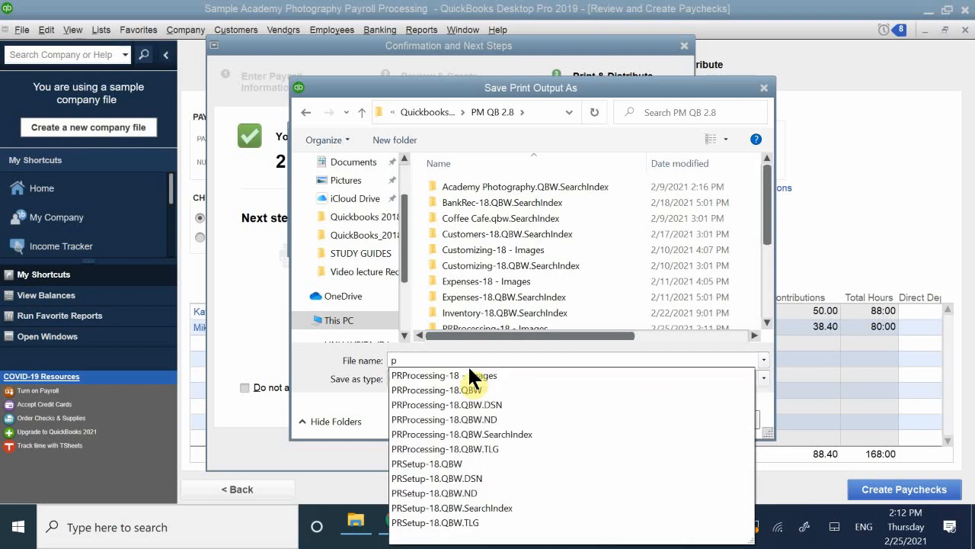
key(BackSpace)
text([T)
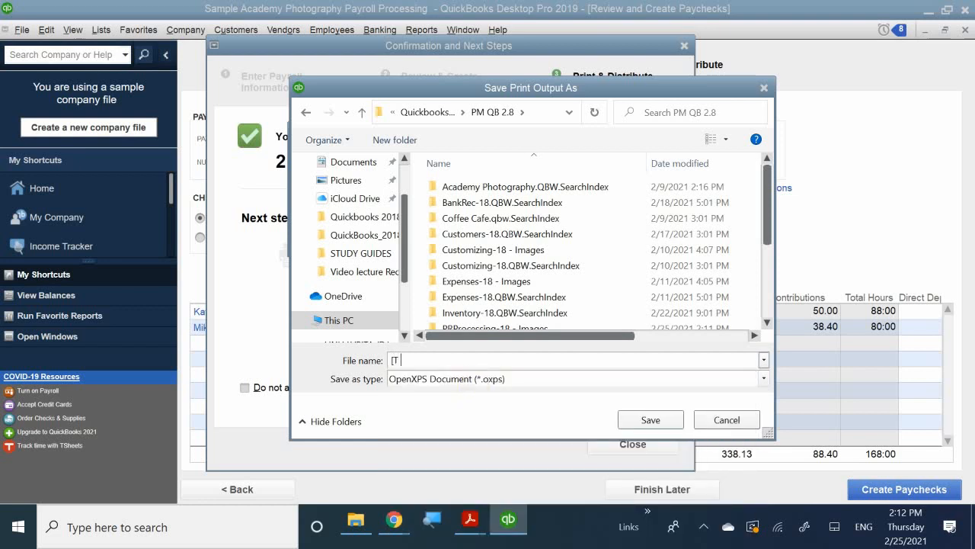
text(PT)
key(BackSpace)
text(R 12.16.19)
key(Return)
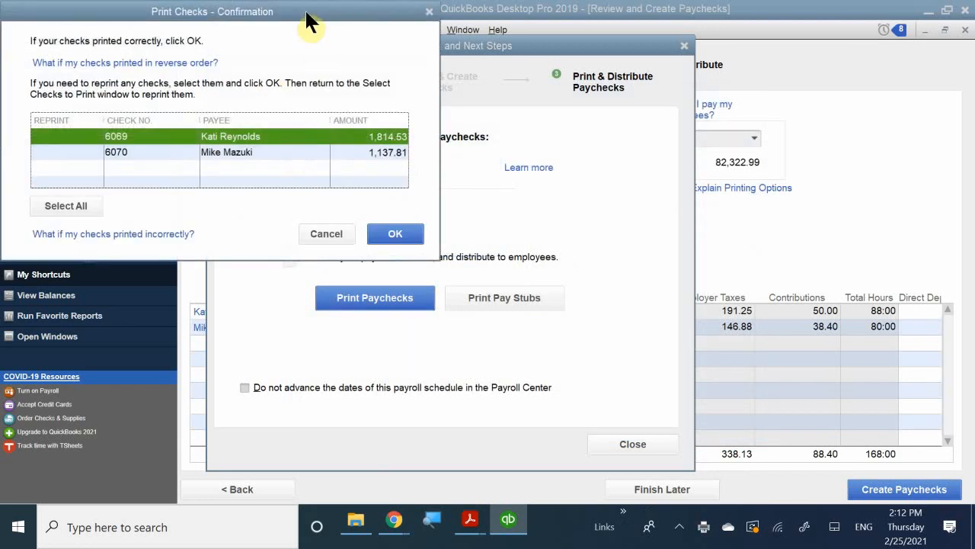
Close the check print confirmation and the paychecks' Confirmation and Next Steps window
drag(305, 8, 518, 233)
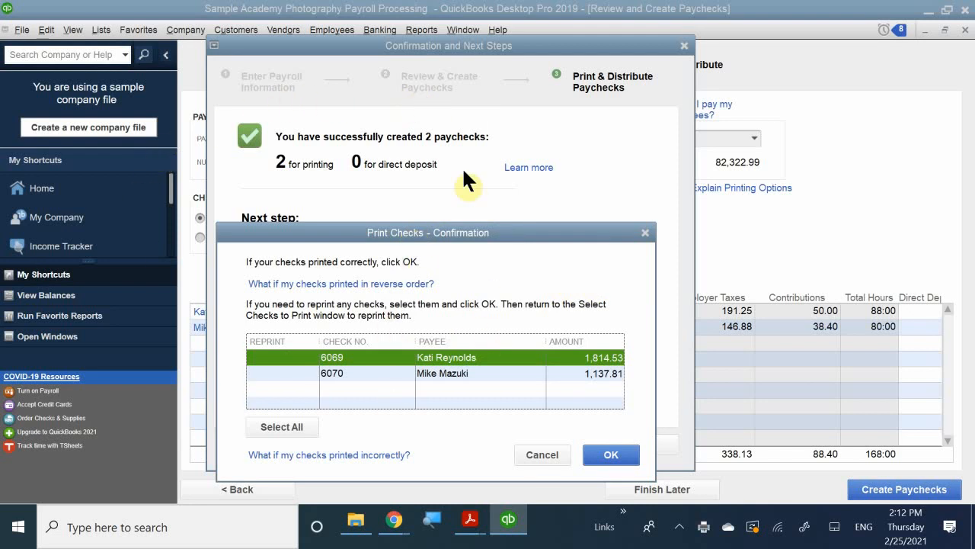
click(644, 233)
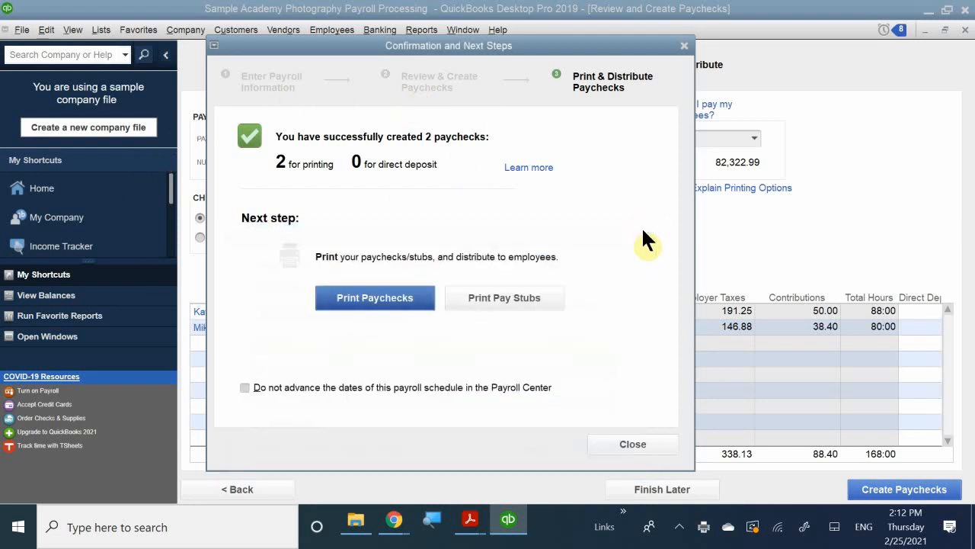
click(684, 46)
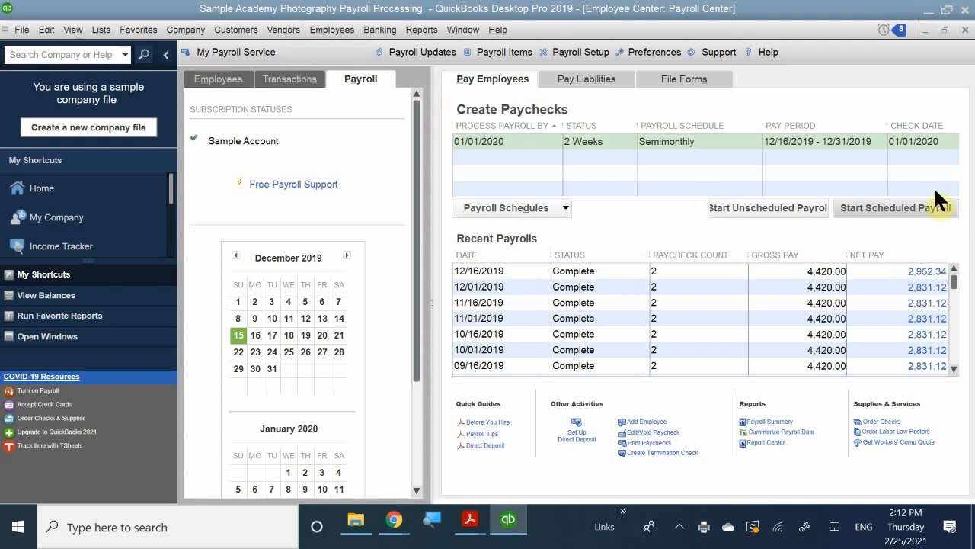
Decline exiting the program and close the Payroll Center to return to the Home page
click(964, 11)
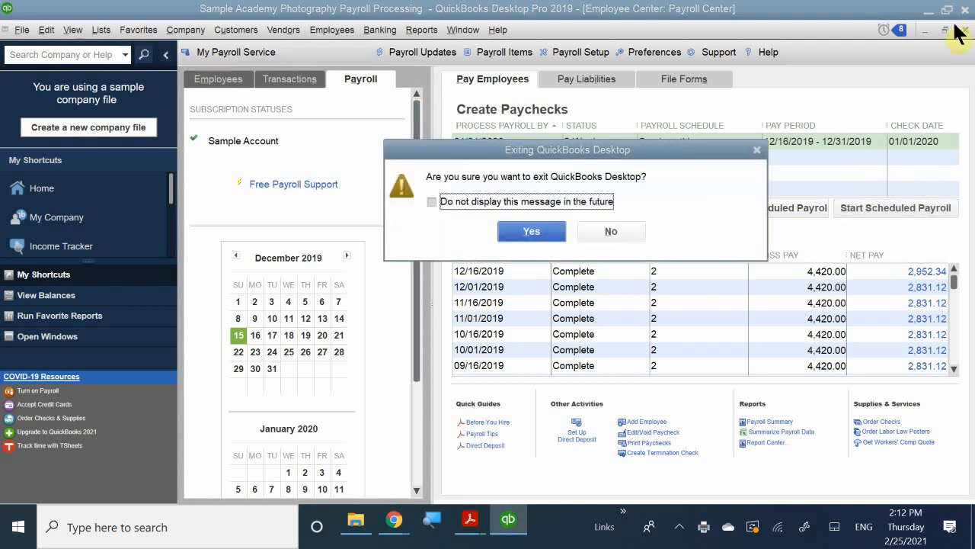
click(612, 232)
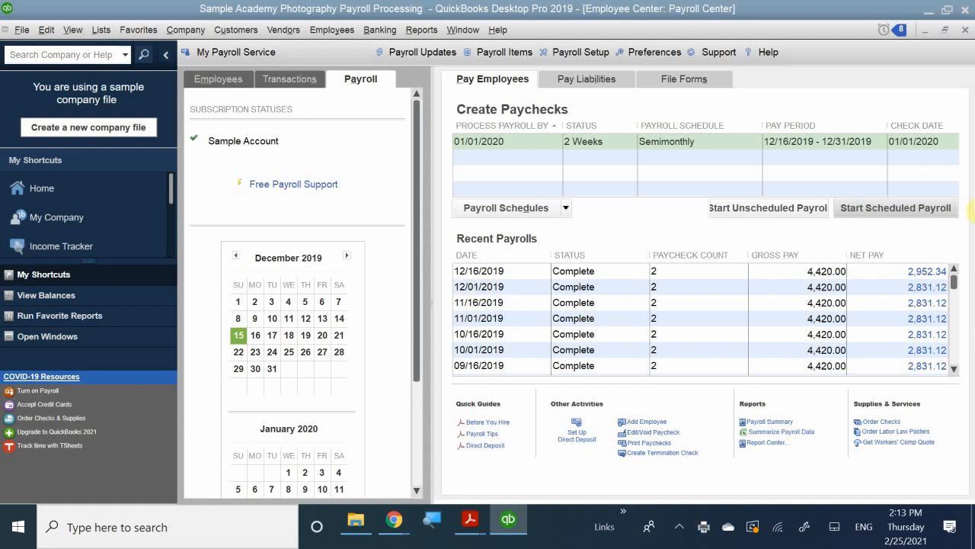
click(965, 30)
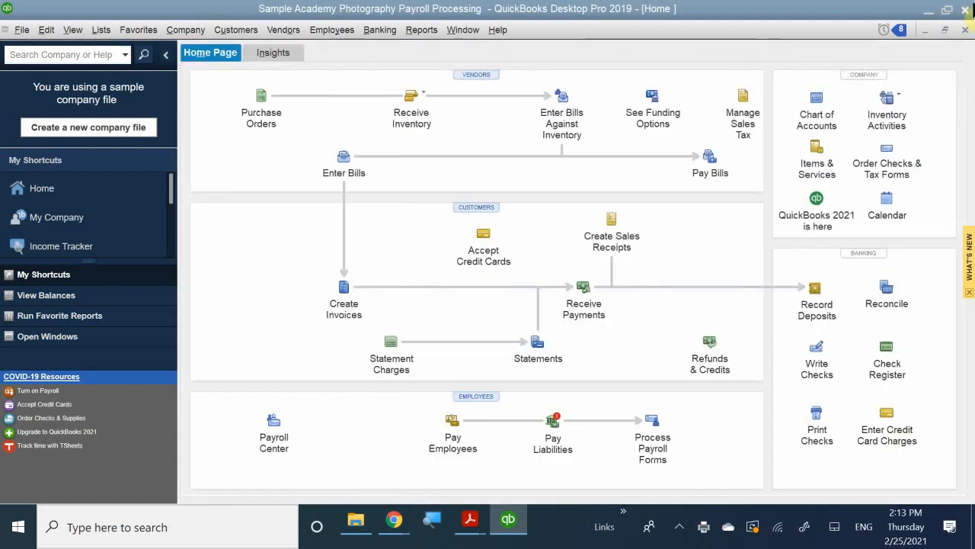
Open the register of the Savings account and review which fields its Go To search offers
click(887, 351)
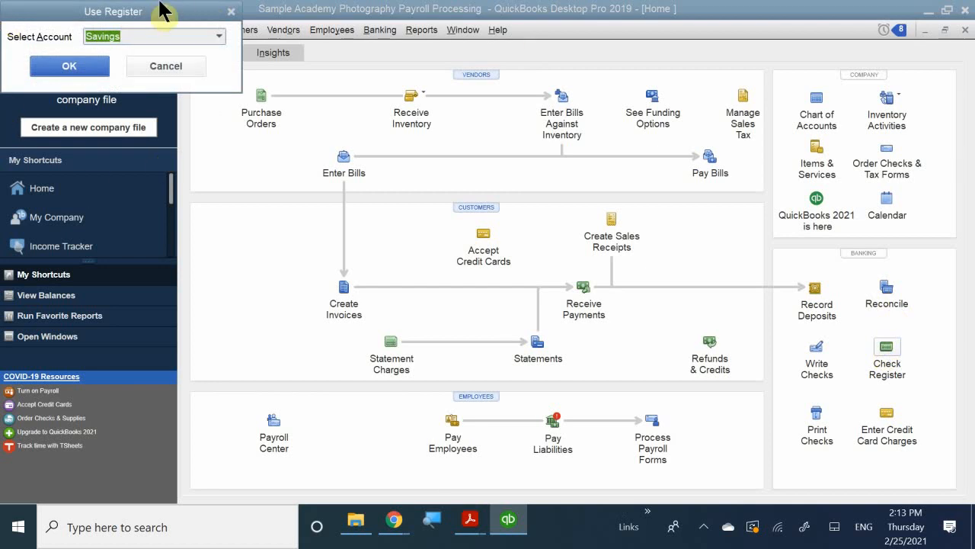
click(70, 67)
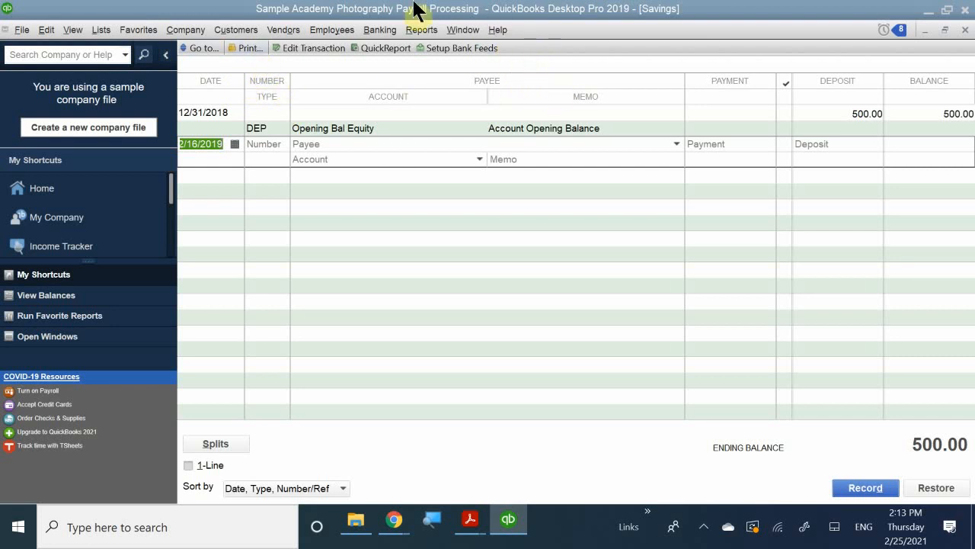
click(200, 48)
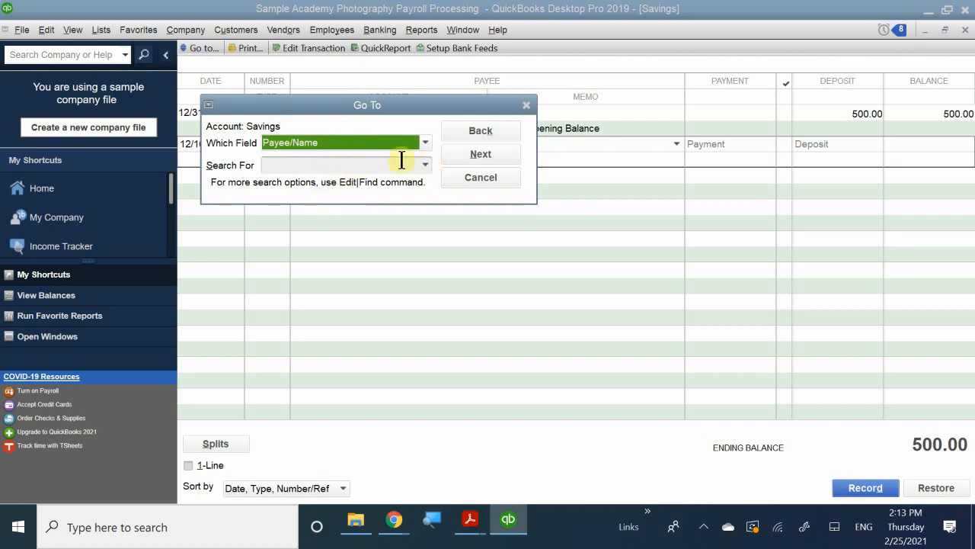
click(303, 140)
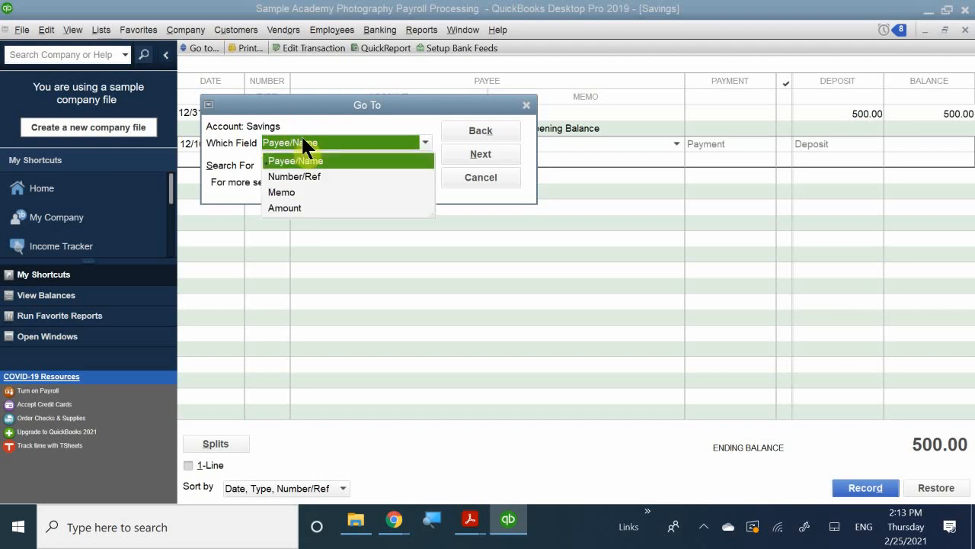
click(302, 139)
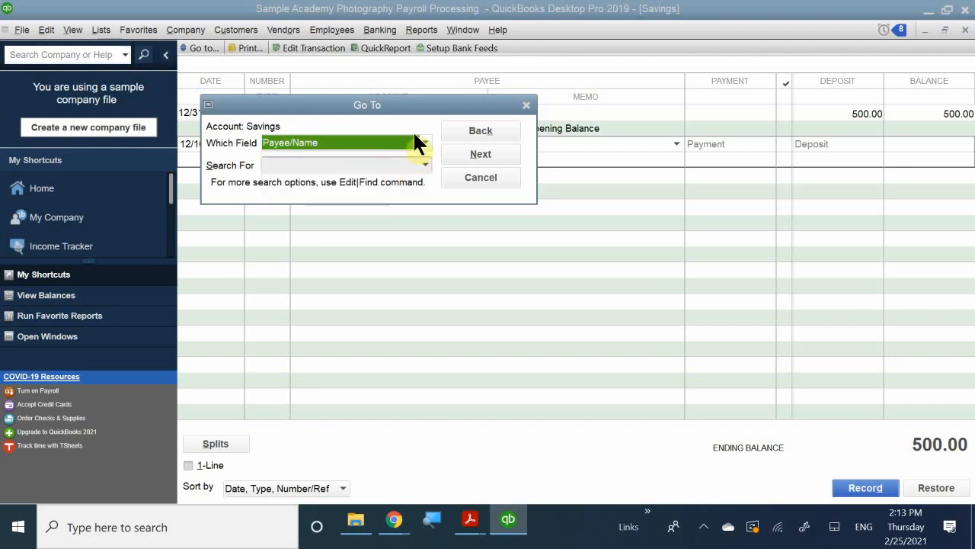
click(526, 104)
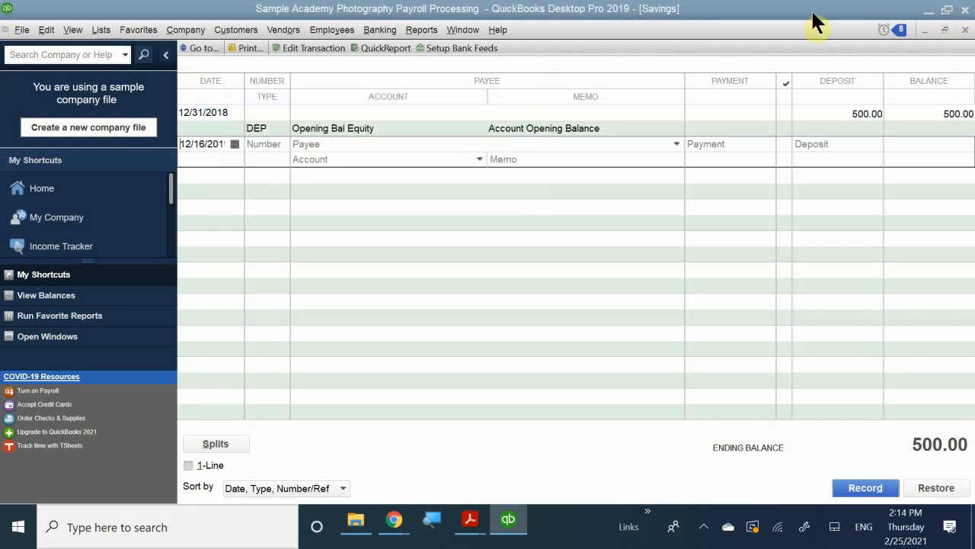
Close the Savings register without recording an entry and return to the Home page
click(806, 143)
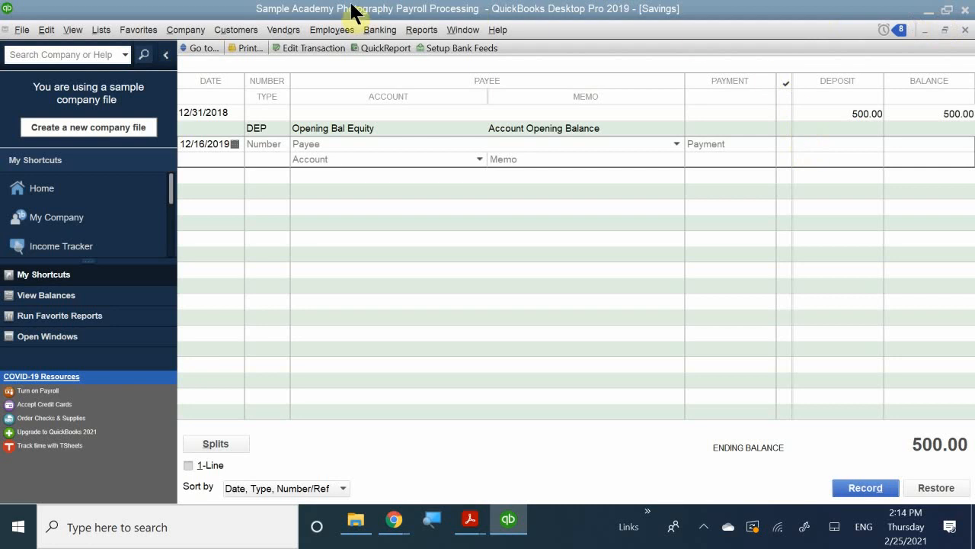
click(385, 34)
click(426, 79)
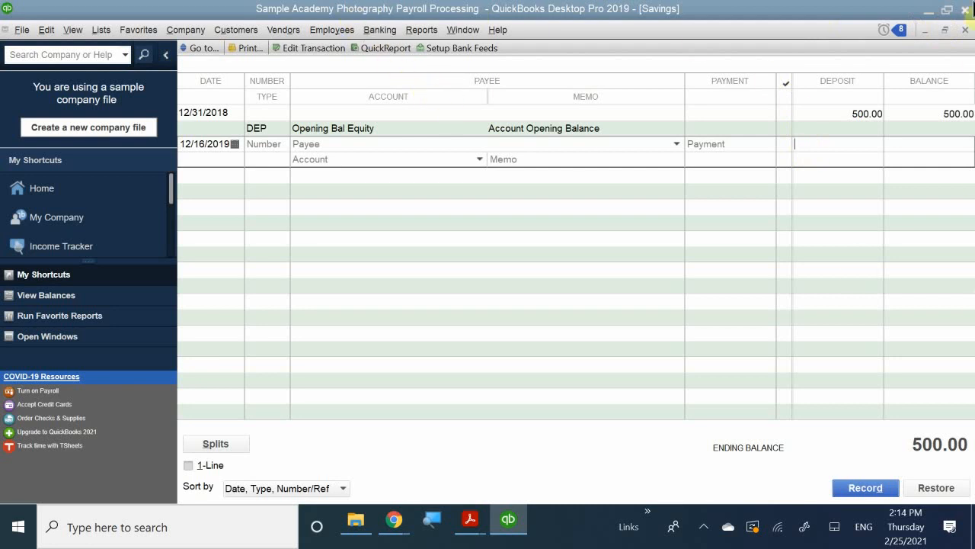
click(965, 29)
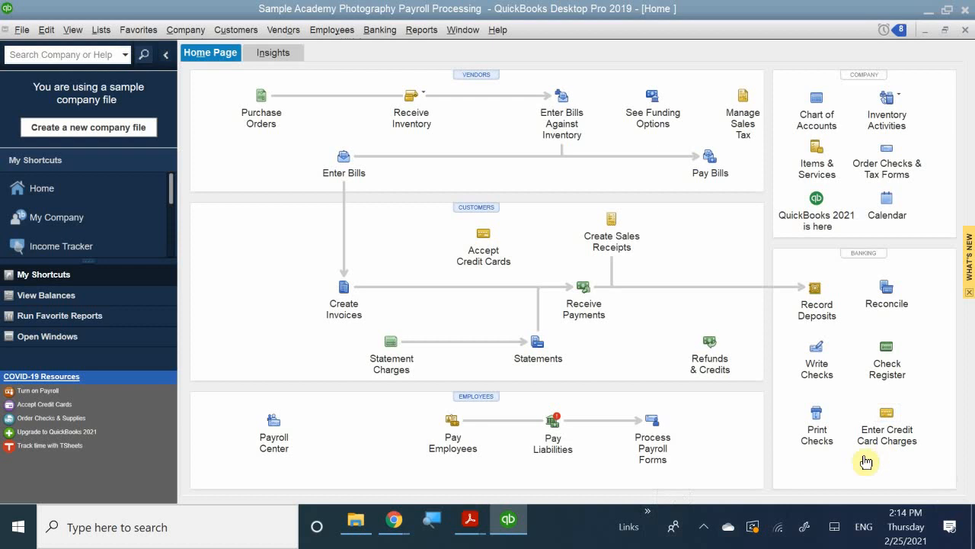
Switch to QB CH 11.pdf in Adobe Acrobat Reader and read the paycheck instructions from Step 3 to Step 11
mouse_move(470, 518)
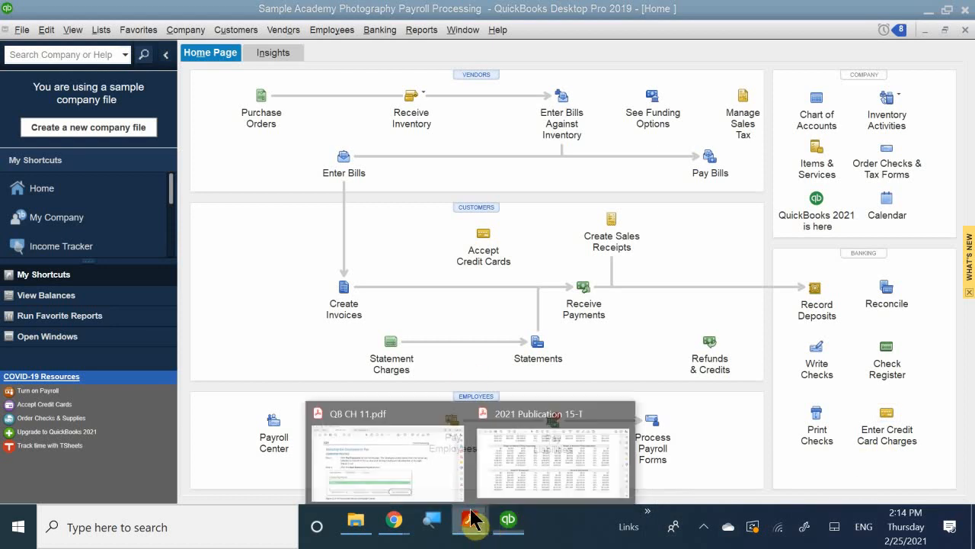
click(422, 439)
scroll(403, 386, down, 15)
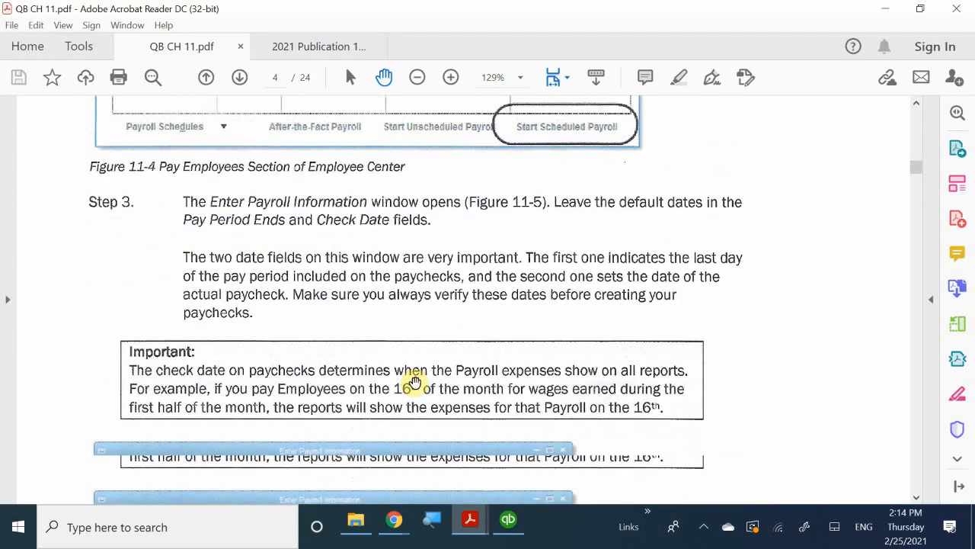
scroll(321, 296, down, 20)
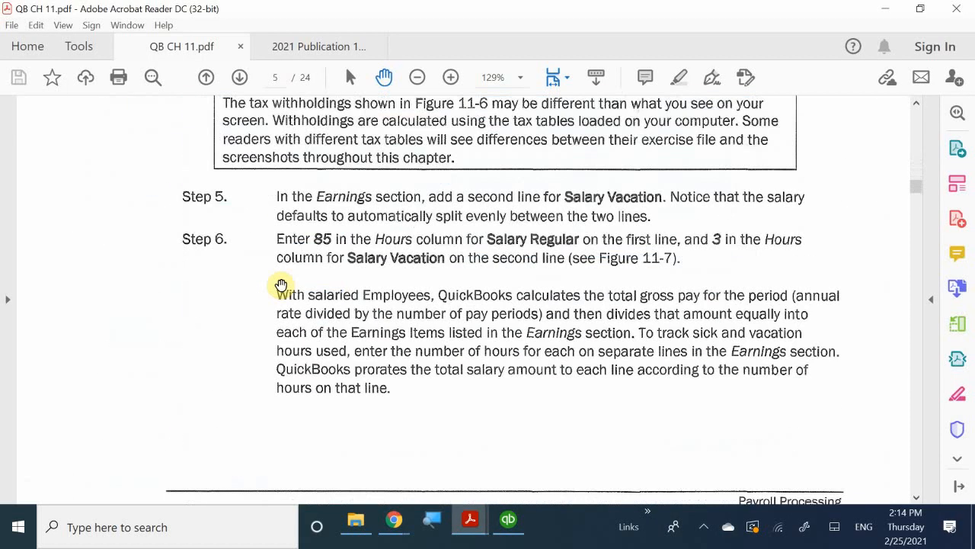
scroll(286, 289, down, 20)
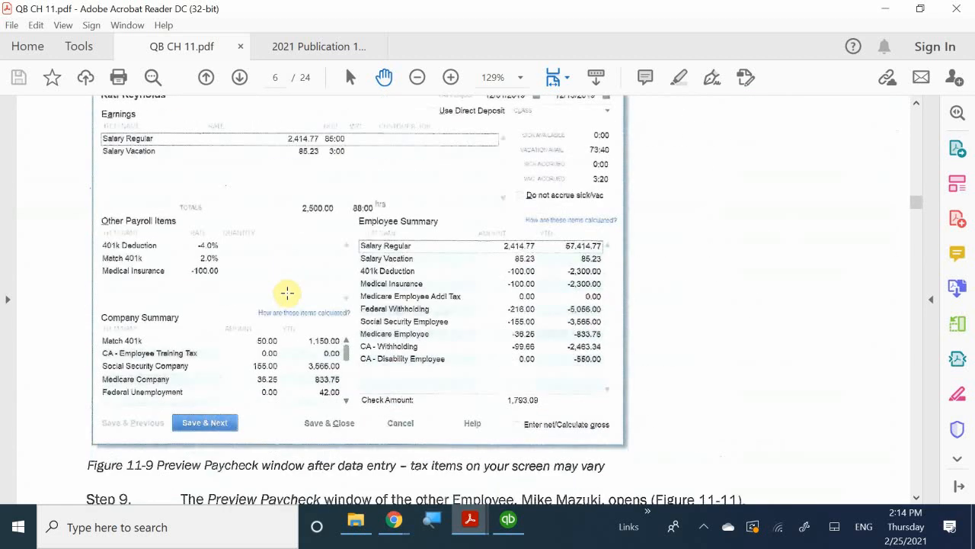
scroll(288, 292, down, 15)
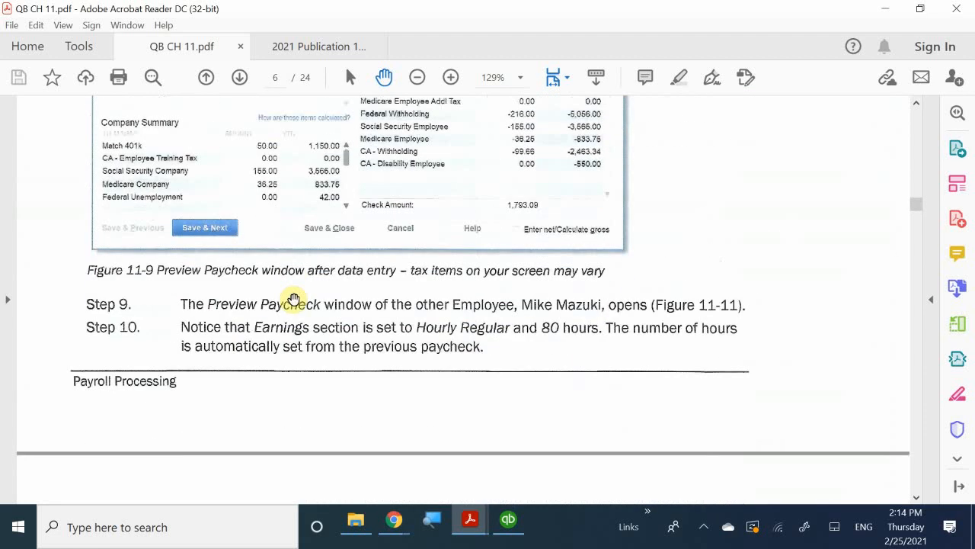
scroll(296, 302, down, 1)
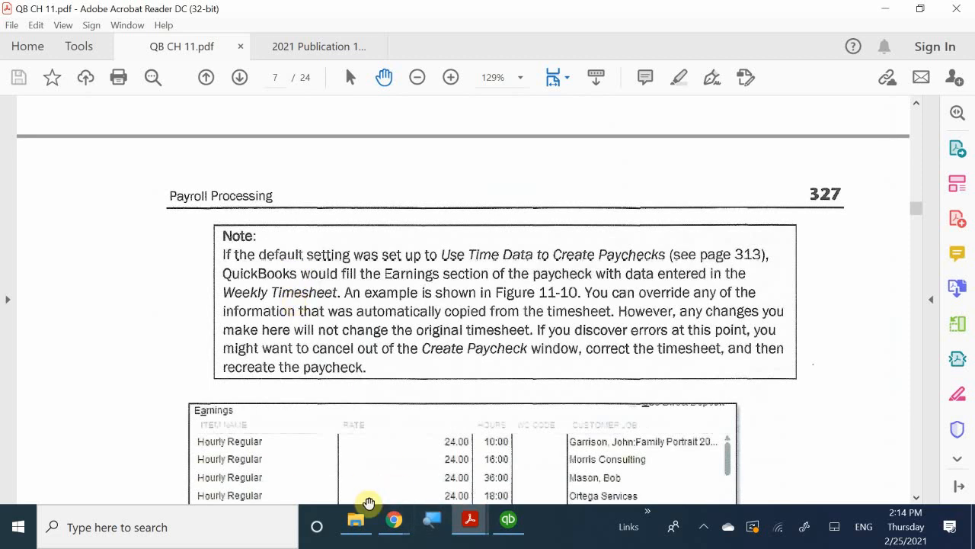
scroll(404, 404, down, 1)
scroll(404, 405, down, 5)
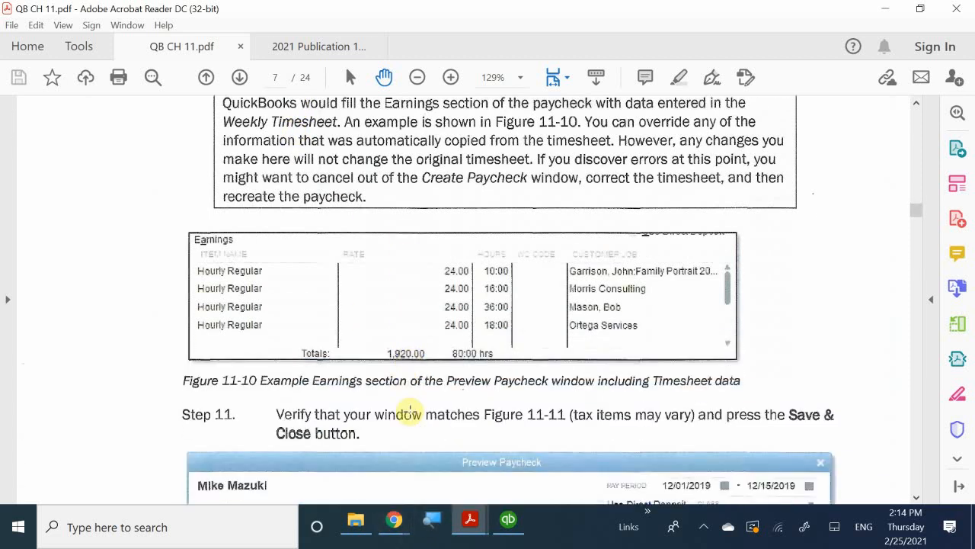
scroll(407, 412, down, 4)
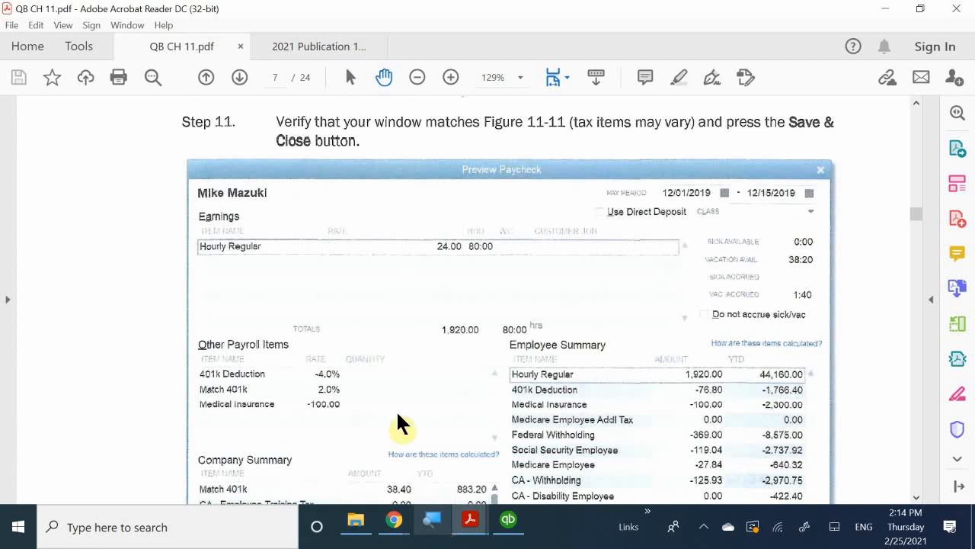
Read on in the chapter from Step 11 through creating the paychecks to Step 2 of printing them
scroll(401, 370, down, 10)
scroll(402, 371, down, 12)
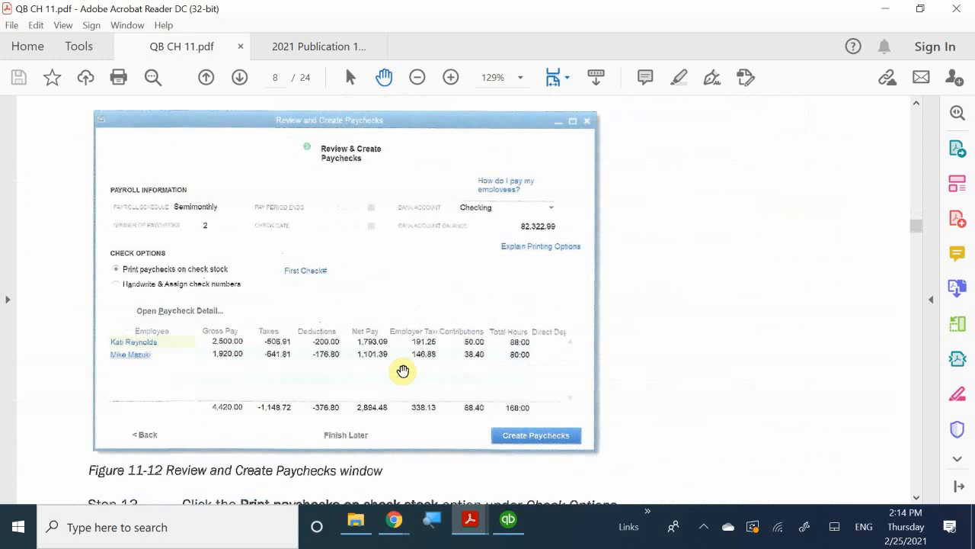
scroll(404, 372, down, 3)
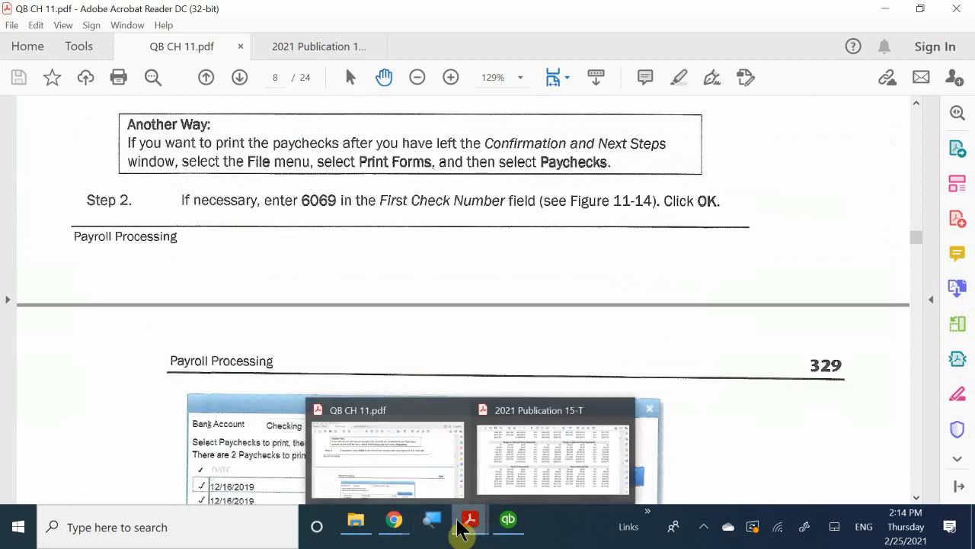
Switch to QuickBooks, open the Select Pay Stubs window from the printable forms, and move it clear of the menu area
click(509, 518)
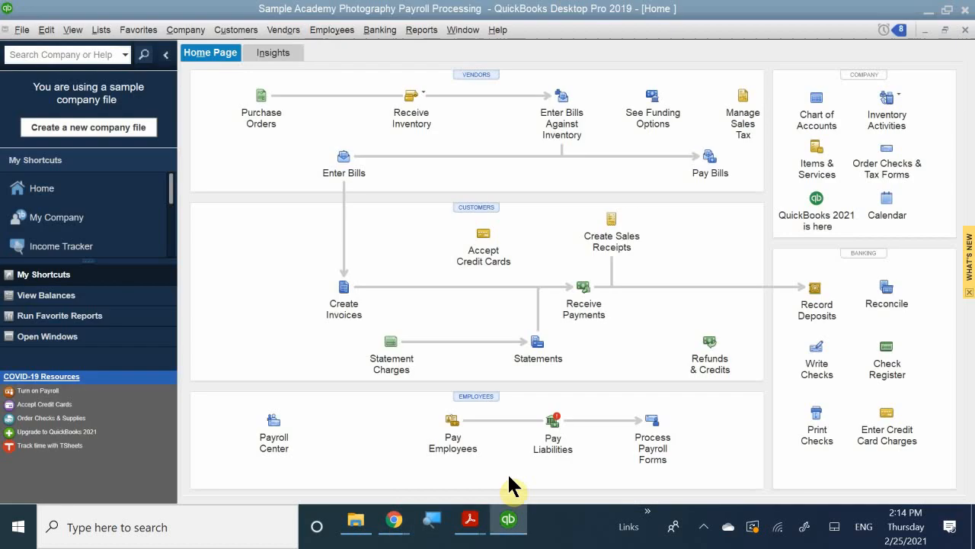
click(8, 9)
key(Right)
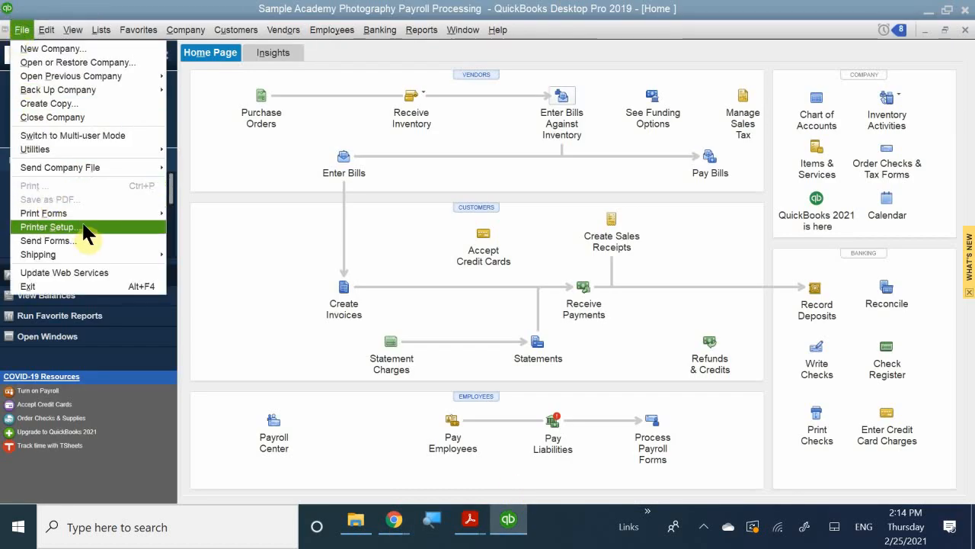
mouse_move(102, 213)
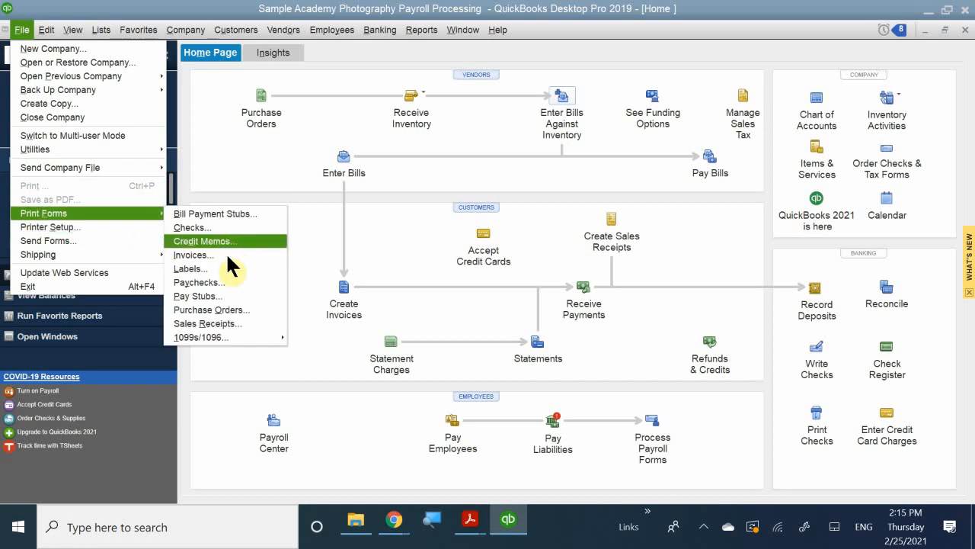
mouse_move(221, 337)
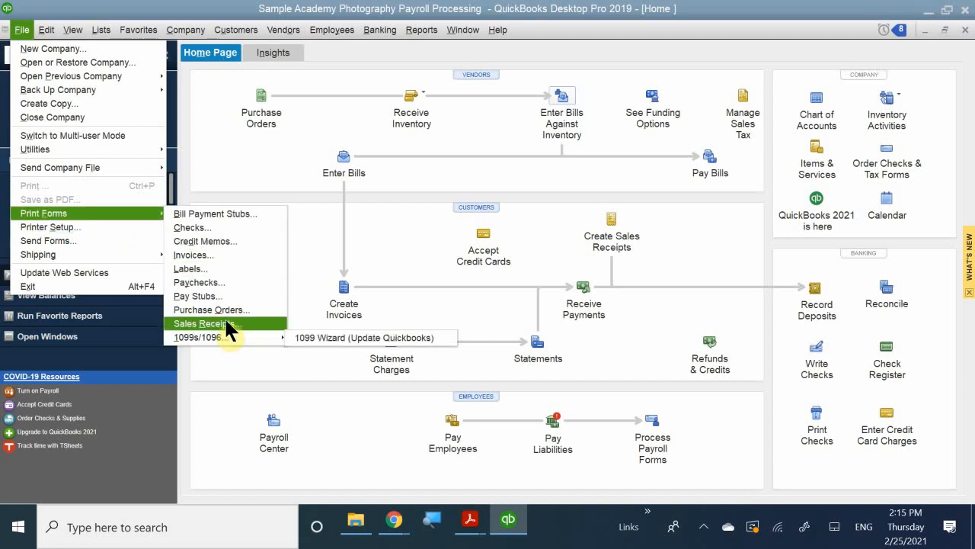
click(203, 298)
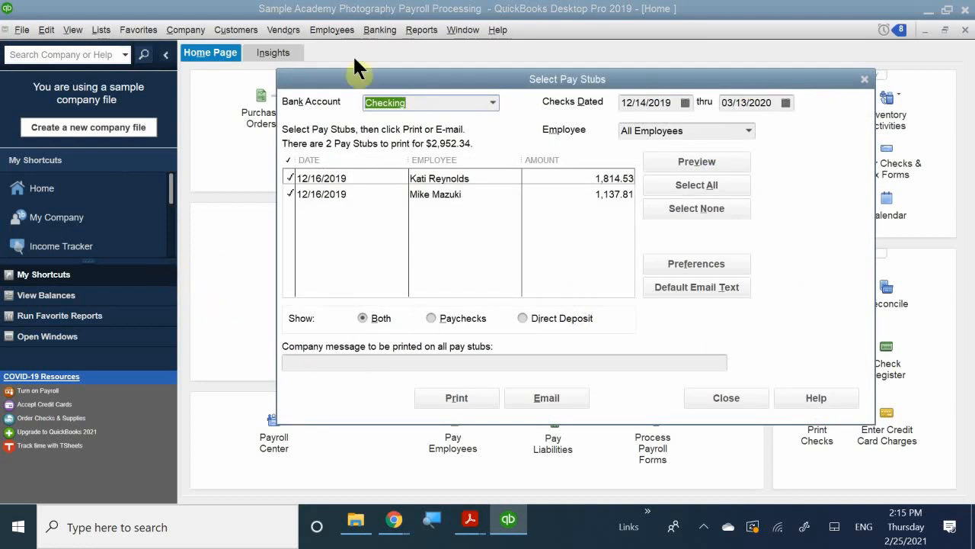
mouse_move(360, 80)
mouse_down()
mouse_move(311, 132)
mouse_move(320, 156)
mouse_up()
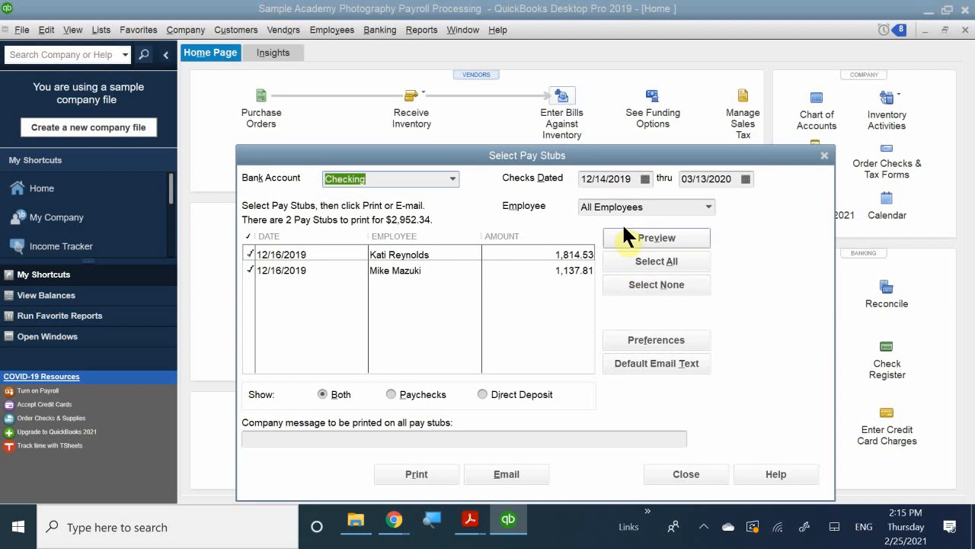
Preview both 12/16/2019 pay stubs at enlarged size, and close the preview and the Select Pay Stubs window without printing
click(647, 238)
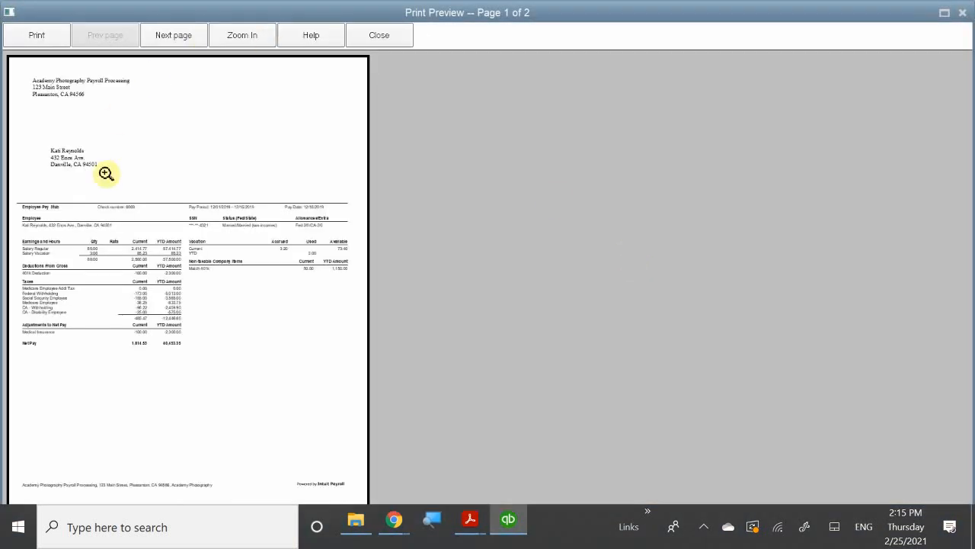
click(251, 283)
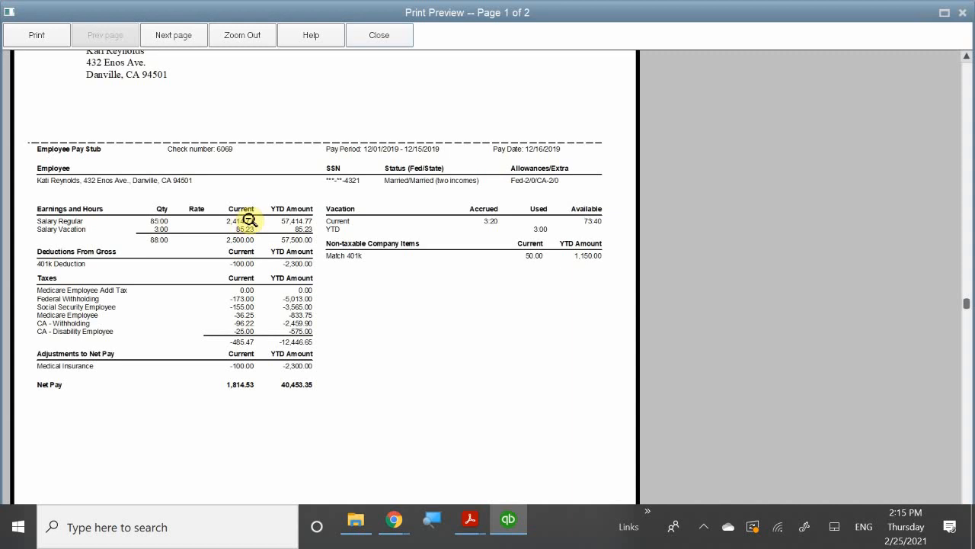
scroll(258, 225, down, 1)
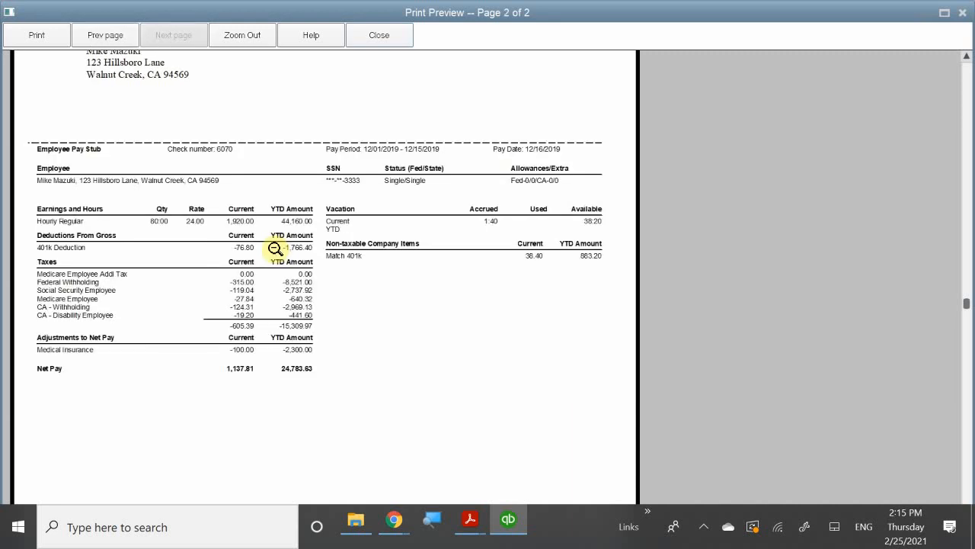
scroll(275, 248, up, 1)
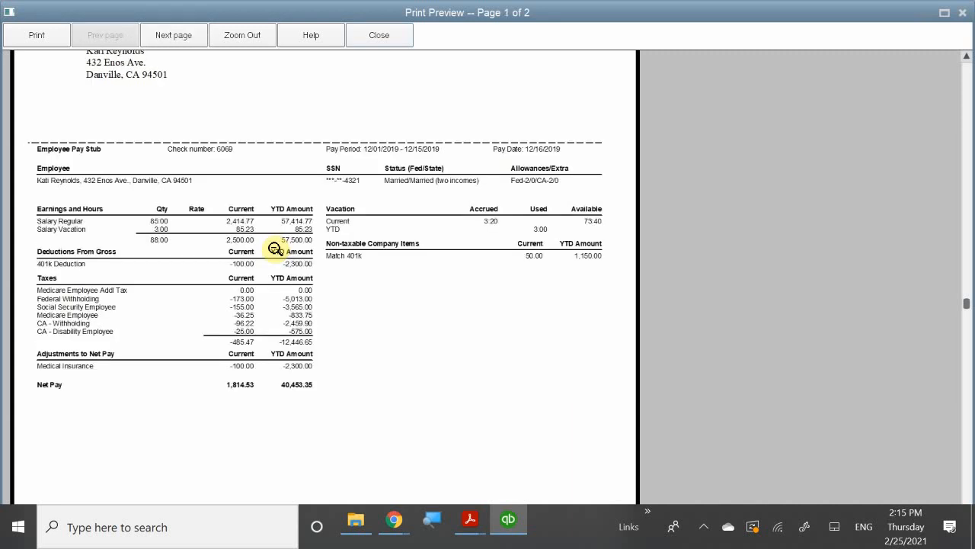
scroll(275, 248, down, 1)
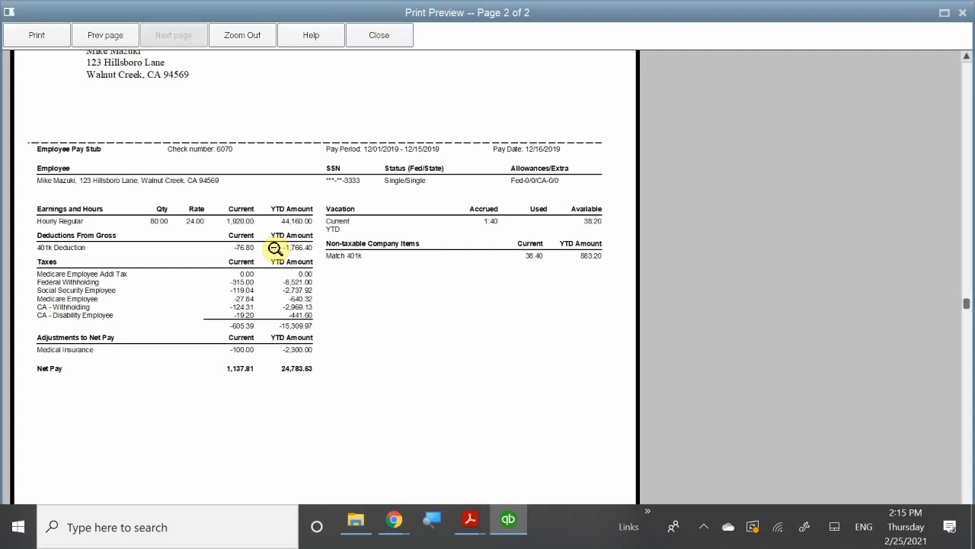
scroll(275, 248, up, 1)
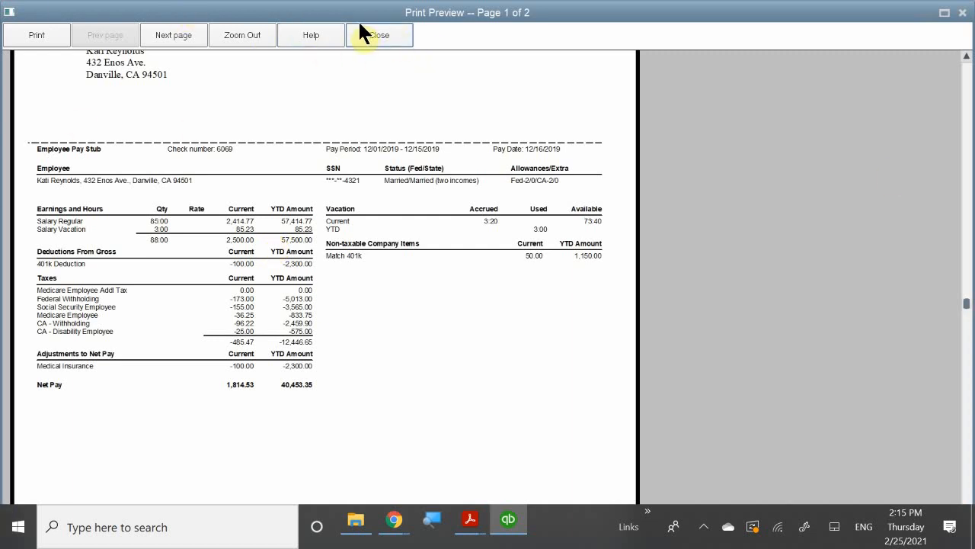
click(369, 36)
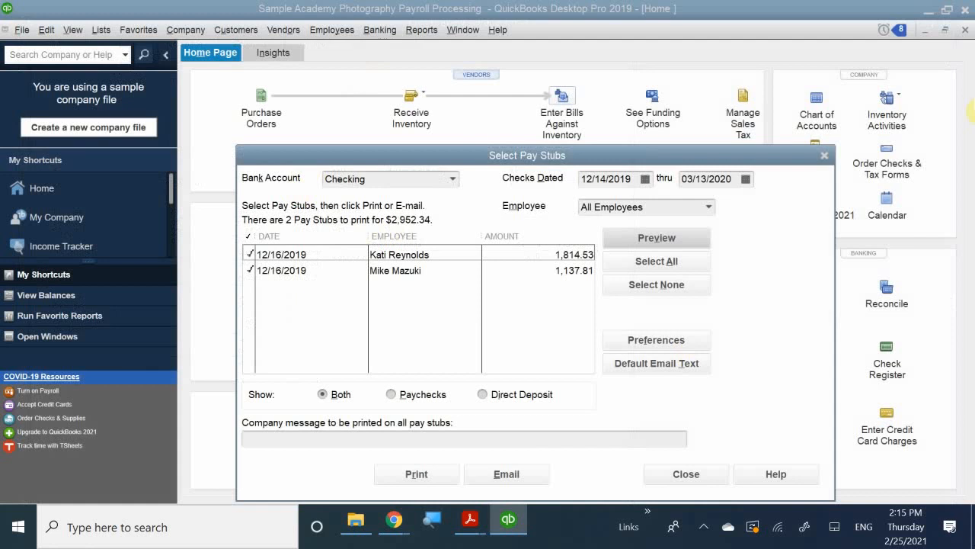
click(823, 155)
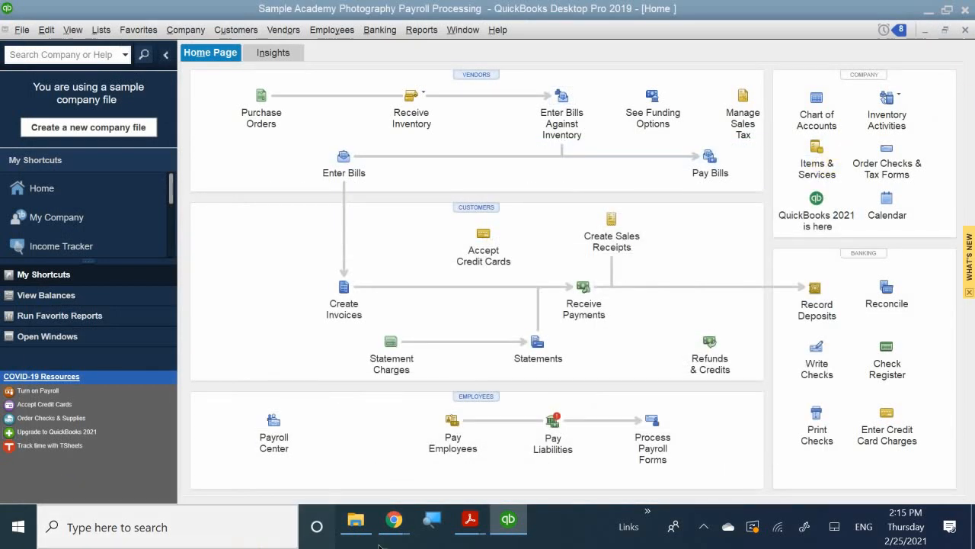
Switch to QB CH 11.pdf in Adobe Acrobat Reader and read the instructions for printing paychecks and pay stubs
mouse_move(471, 528)
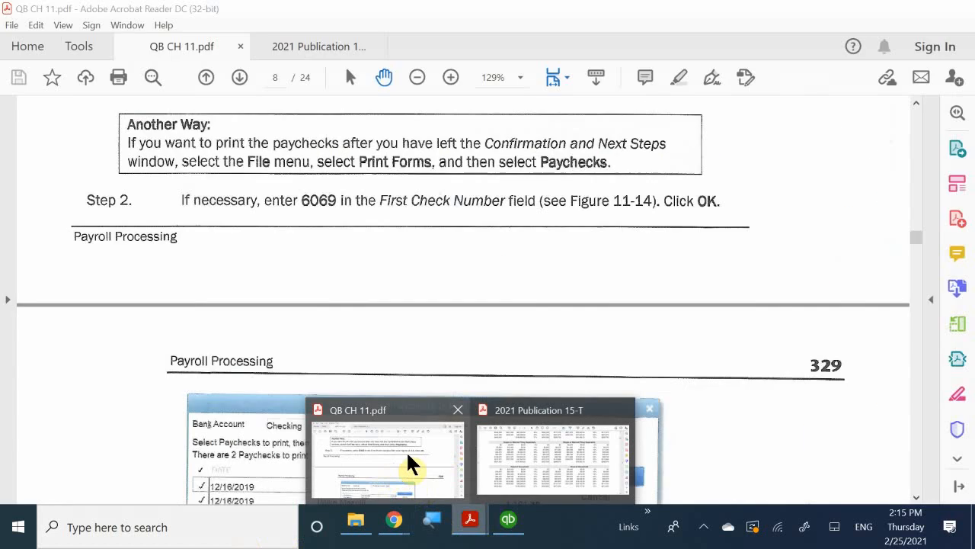
click(406, 450)
scroll(404, 450, down, 20)
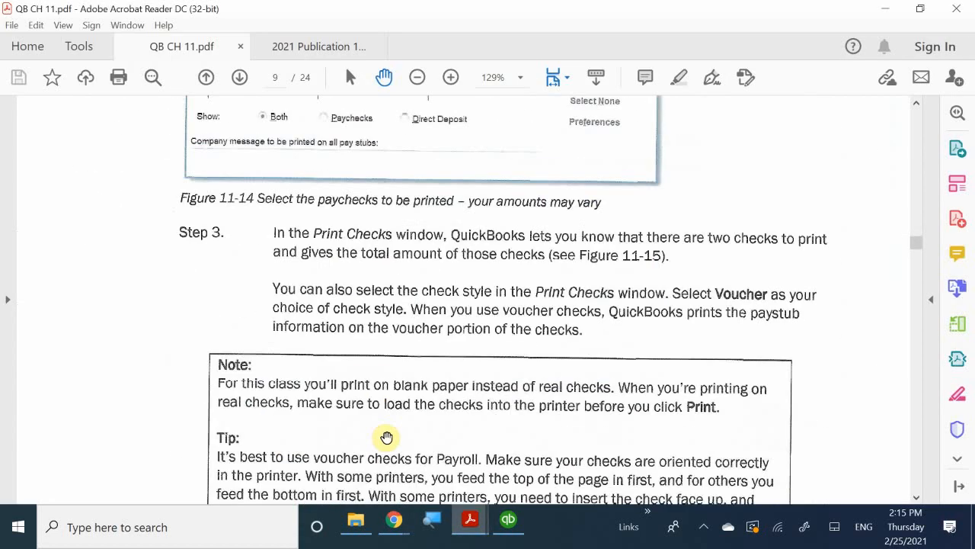
scroll(386, 437, down, 15)
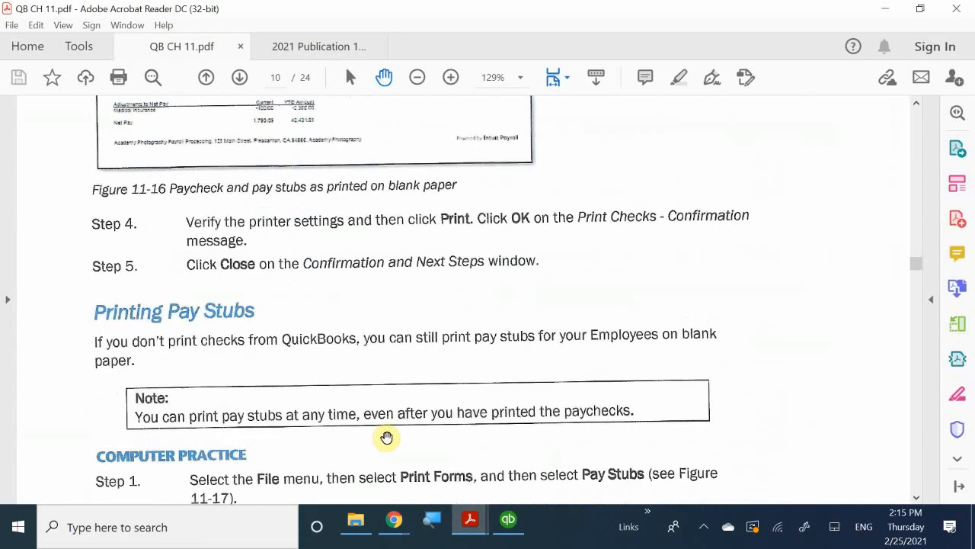
scroll(386, 436, up, 4)
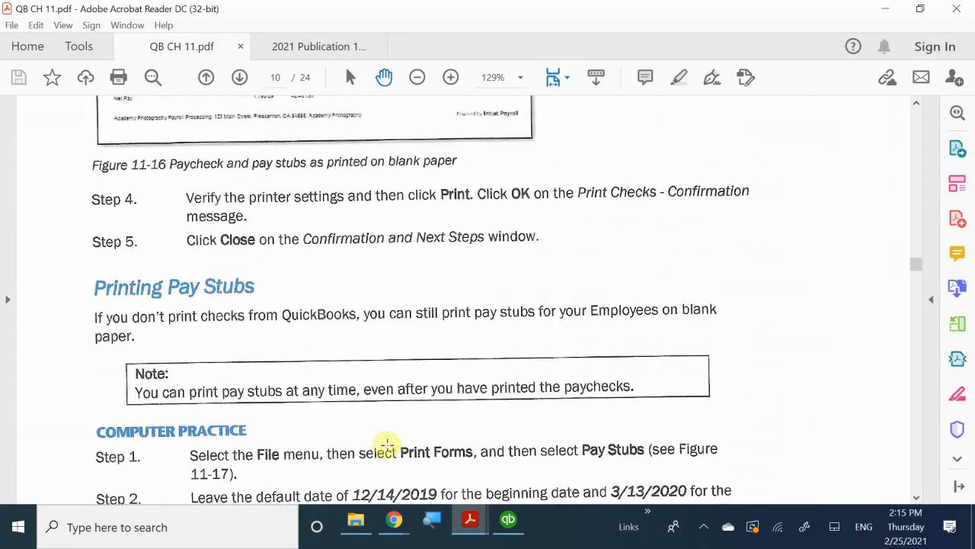
scroll(387, 443, down, 12)
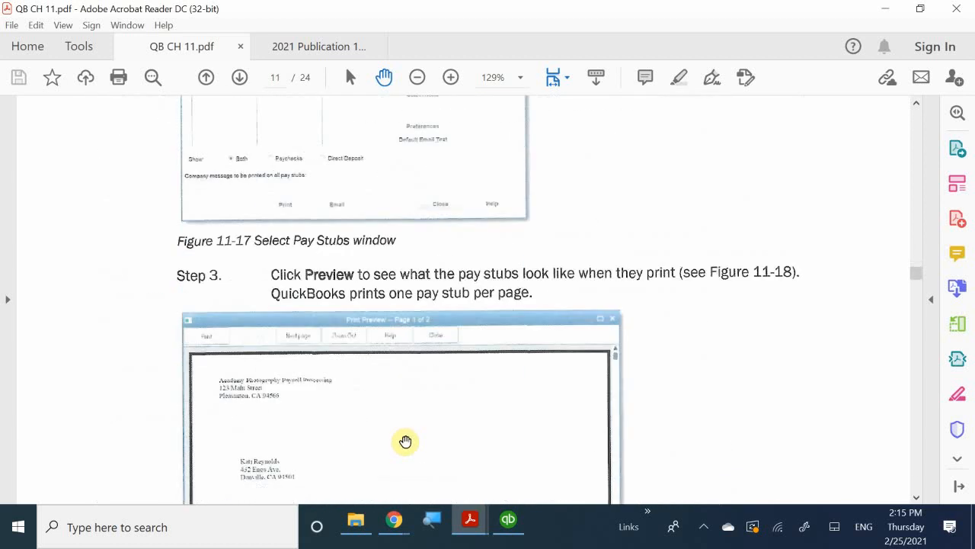
scroll(405, 440, down, 8)
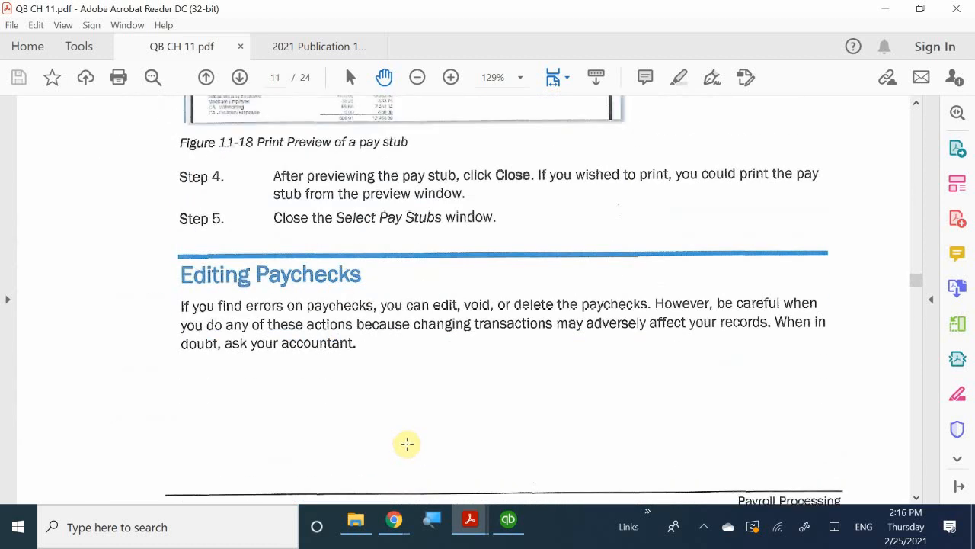
Read Steps 1 to 4 of the Editing Paychecks practice, including the Edit/Void Paychecks date range
scroll(407, 444, down, 10)
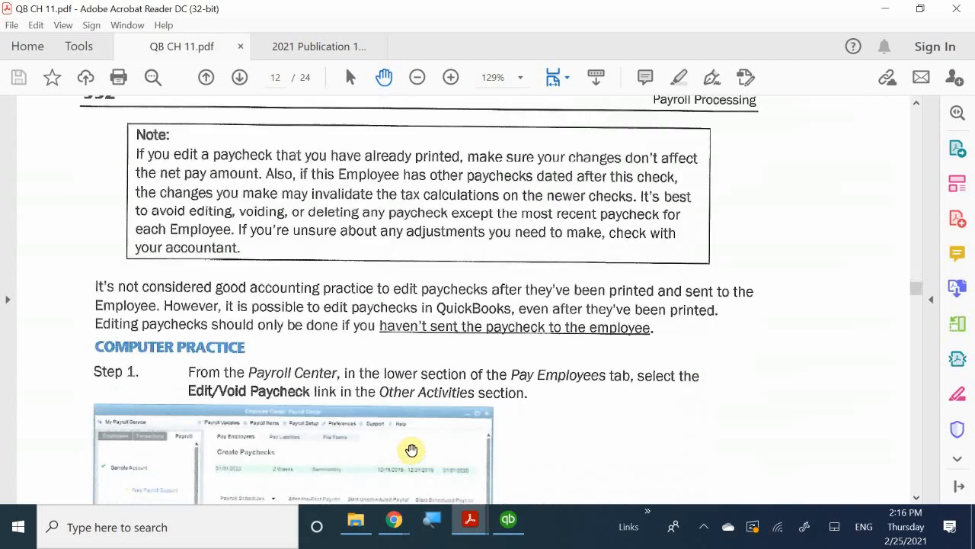
scroll(411, 449, down, 8)
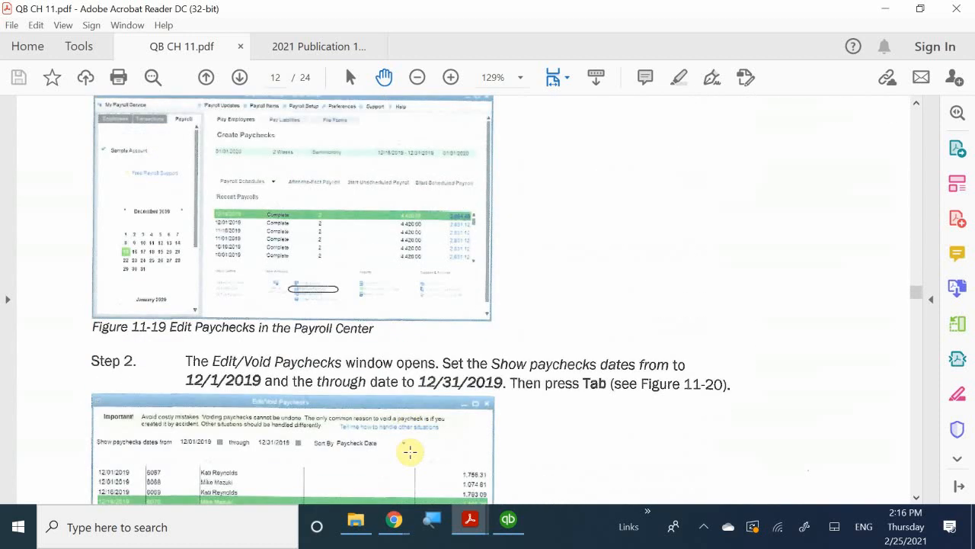
scroll(410, 452, down, 6)
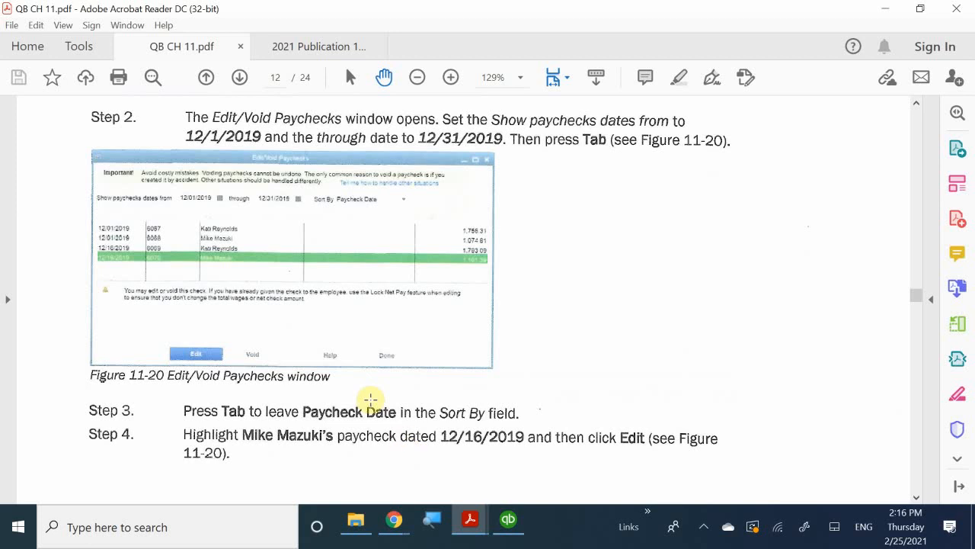
scroll(370, 398, down, 3)
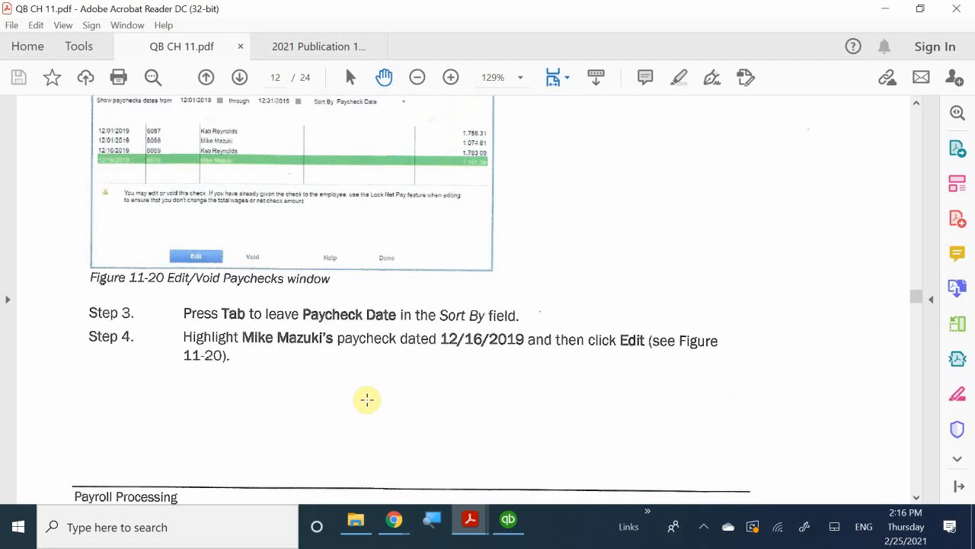
scroll(366, 399, up, 6)
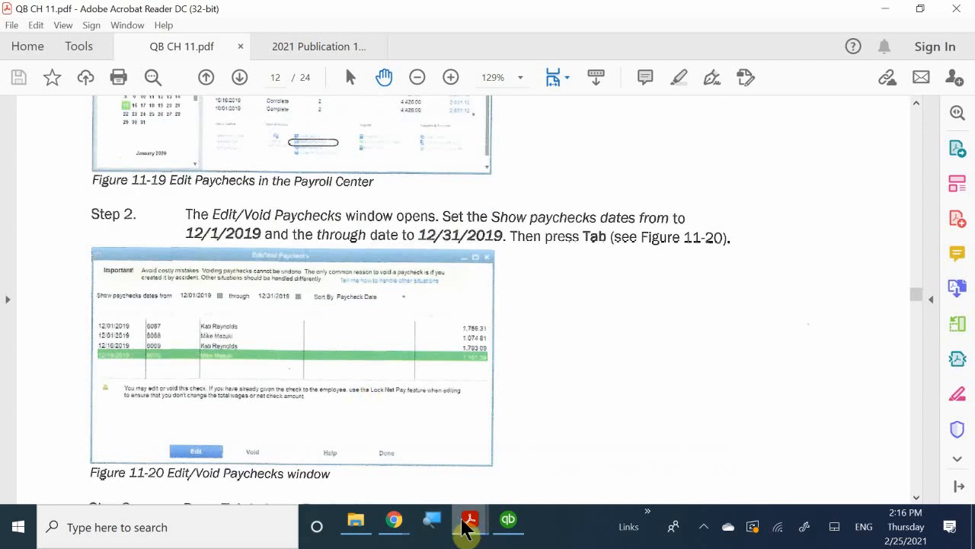
Switch back to QuickBooks and open the check register of the Checking account
mouse_move(501, 524)
click(493, 469)
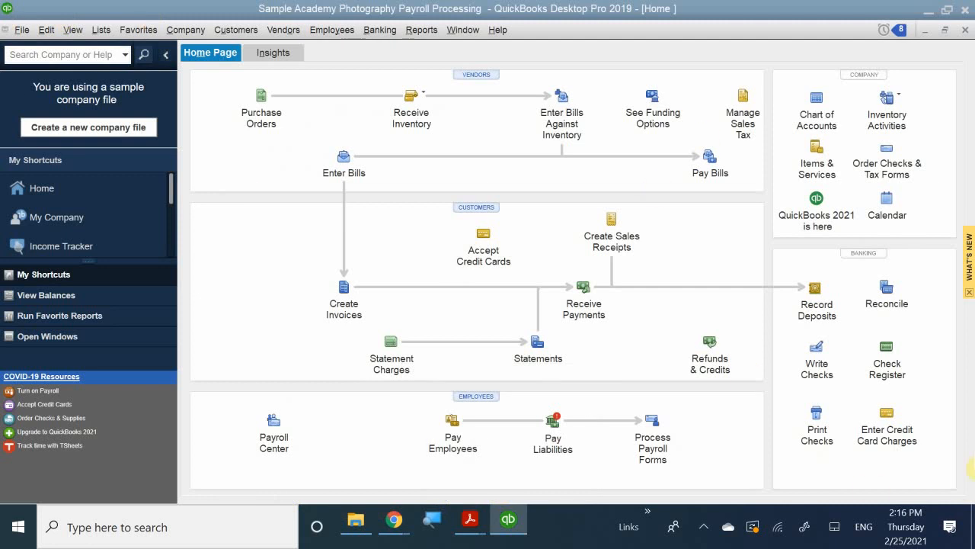
click(886, 350)
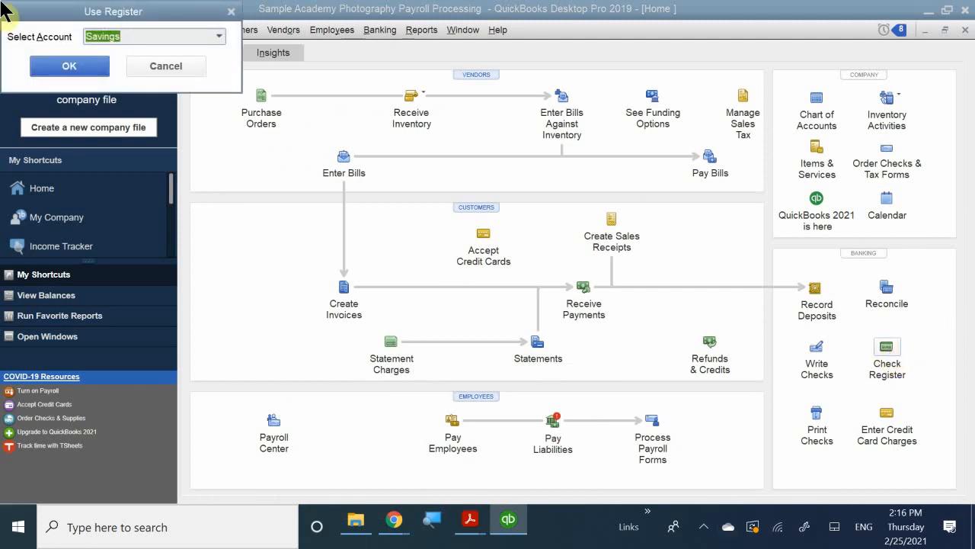
drag(46, 15, 294, 75)
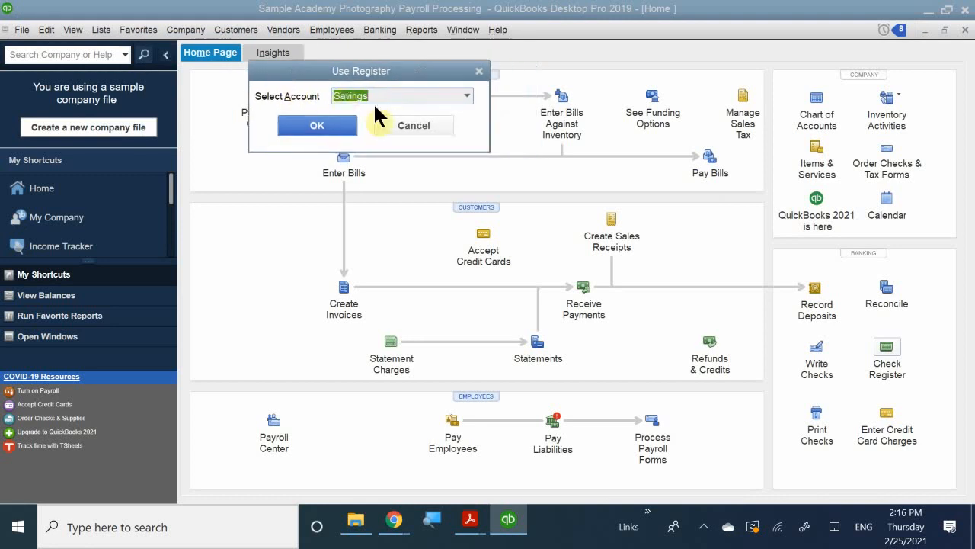
click(465, 93)
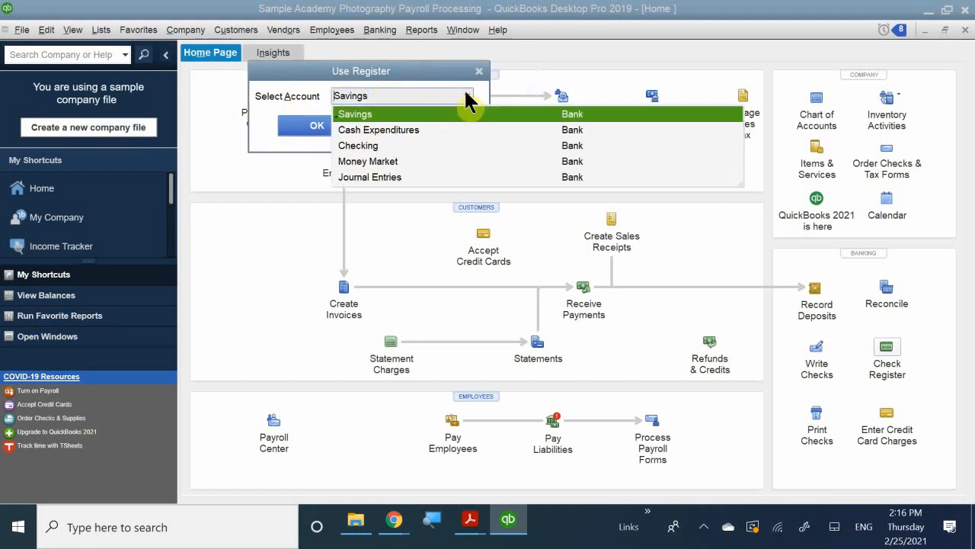
click(355, 146)
click(317, 125)
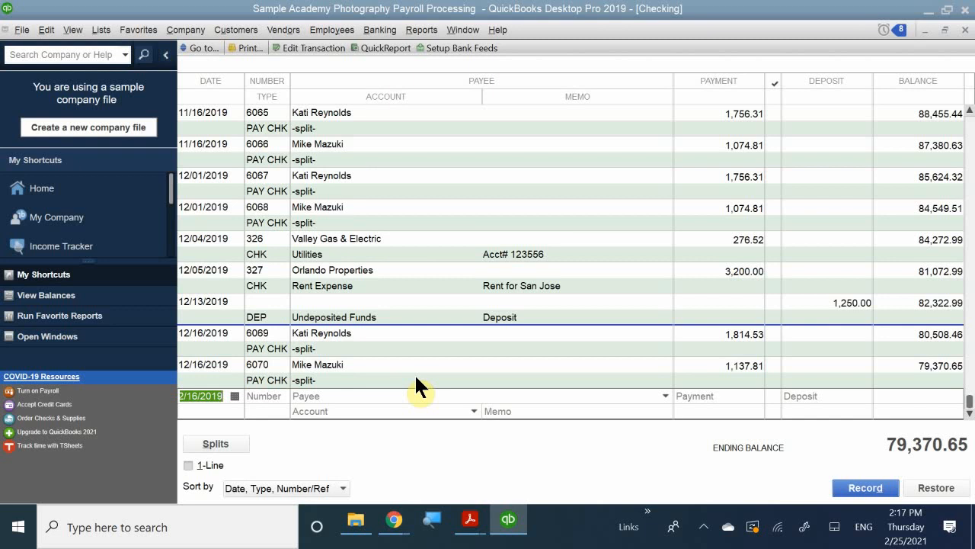
Select the last 12/16/2019 paycheck in the register and review its available edit, delete and void actions without choosing one
click(376, 367)
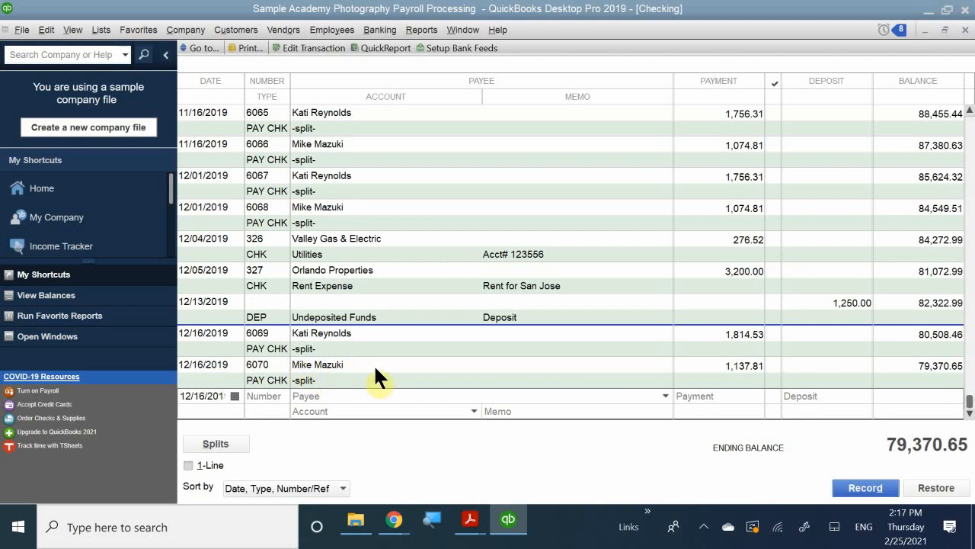
right_click(375, 368)
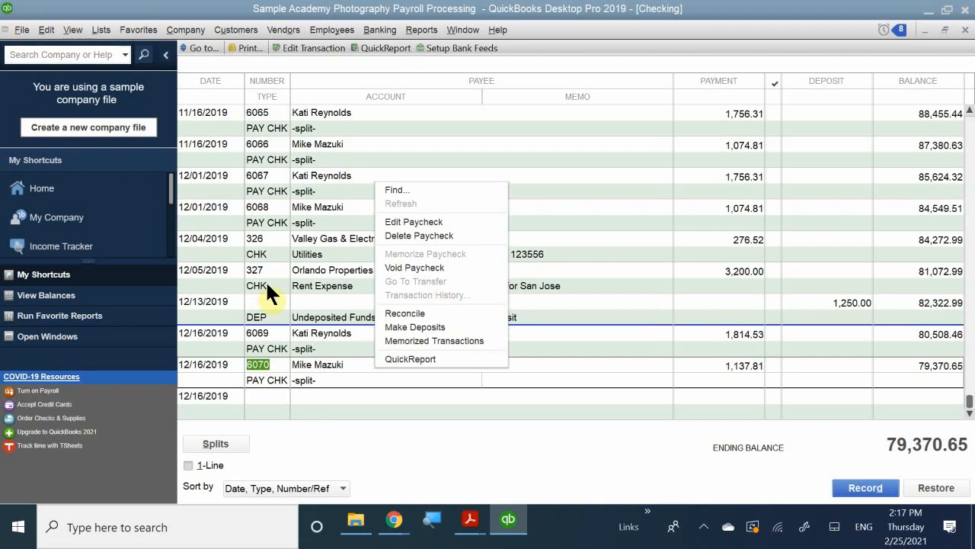
click(375, 439)
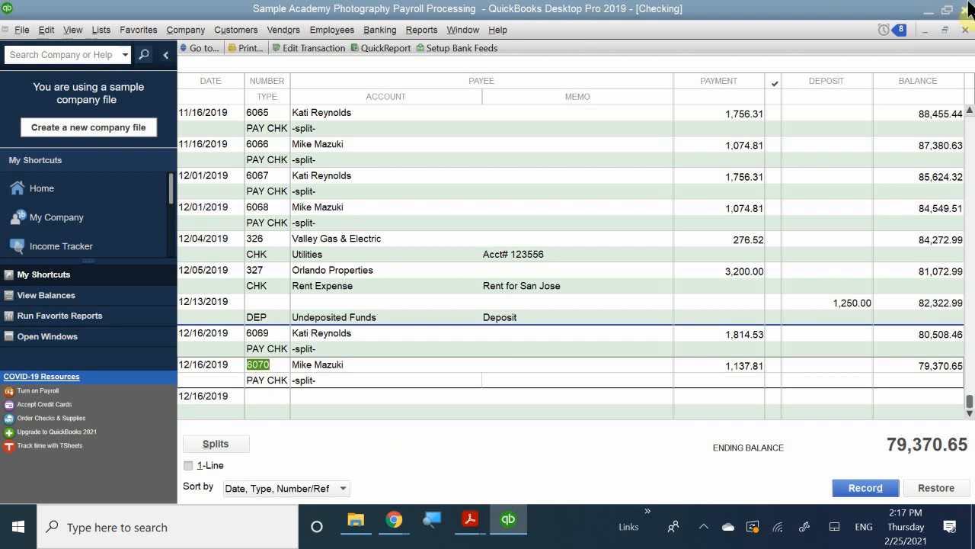
Close the check register, select the 12/16/2019 payroll in the Payroll Center and open its Edit/Void Paychecks list
click(964, 31)
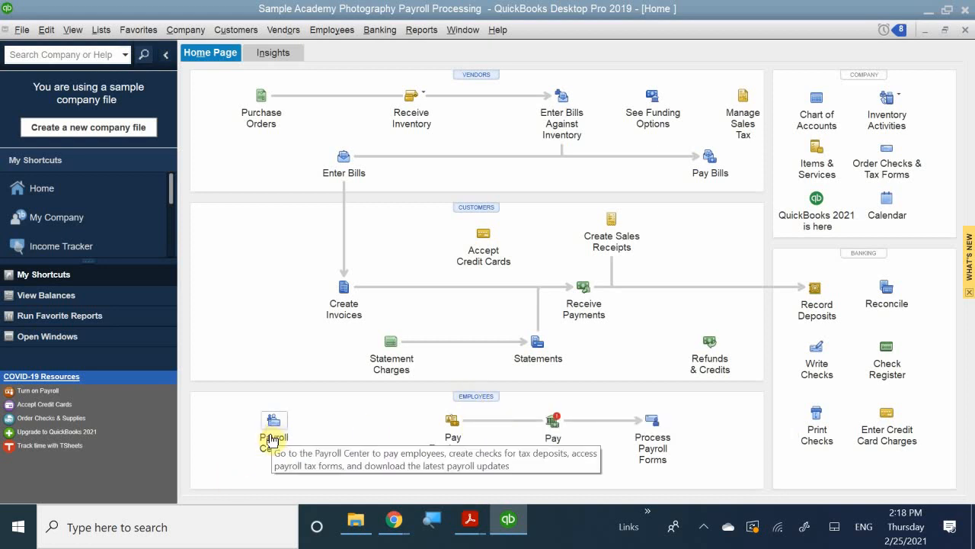
click(454, 425)
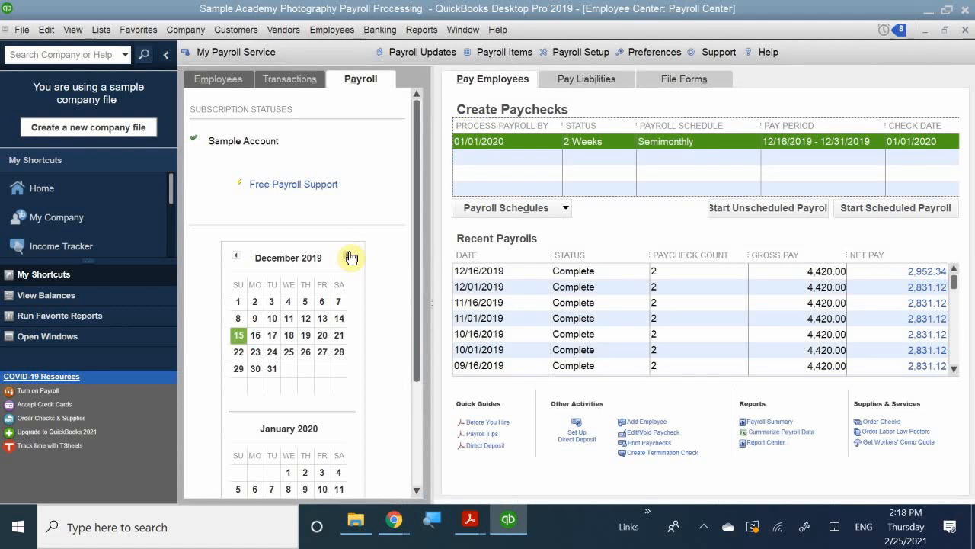
click(480, 272)
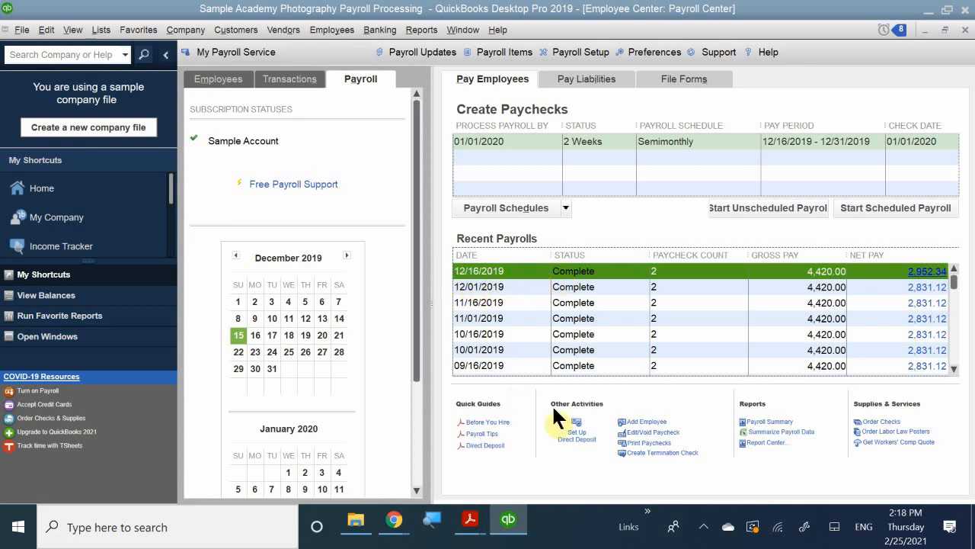
click(634, 432)
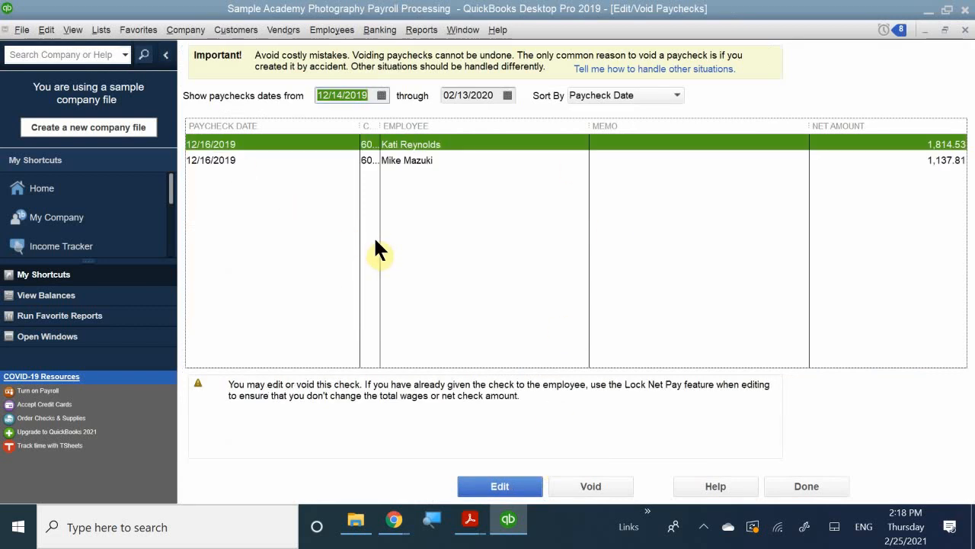
View the second 12/16/2019 paycheck, then close it and return to the Payroll Center
click(257, 160)
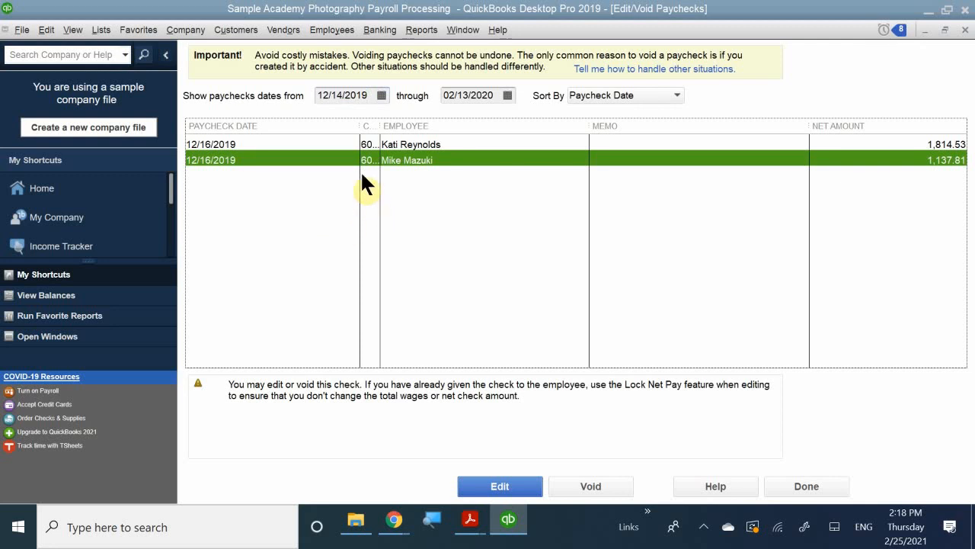
double_click(378, 157)
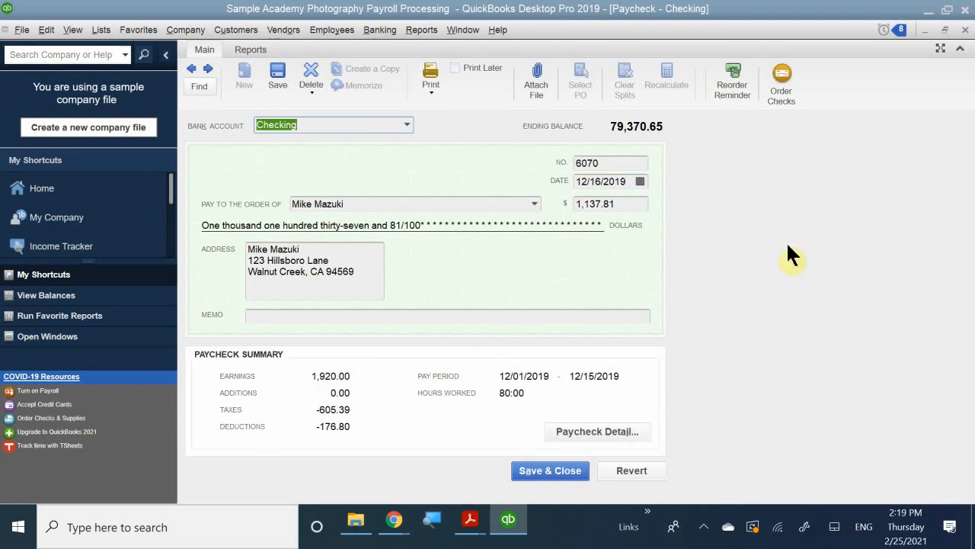
click(958, 31)
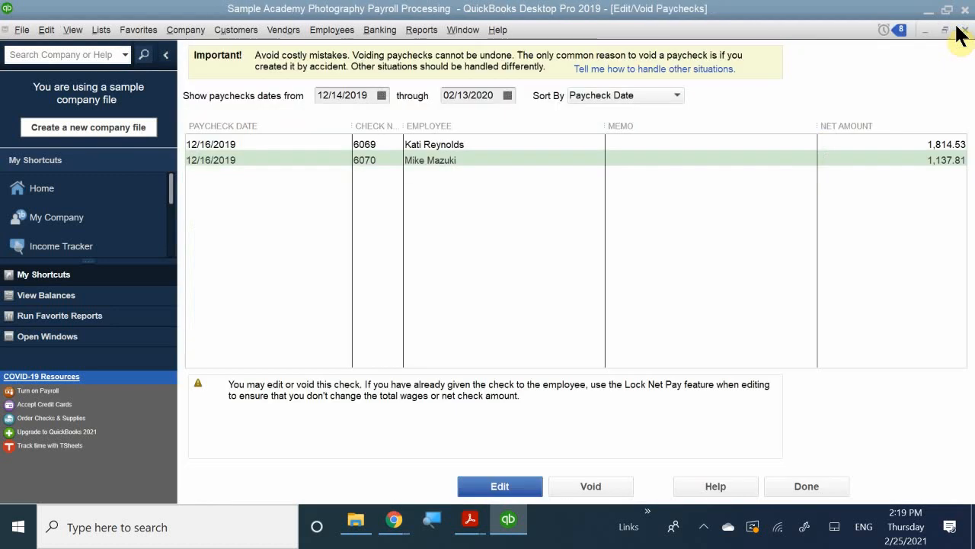
click(963, 31)
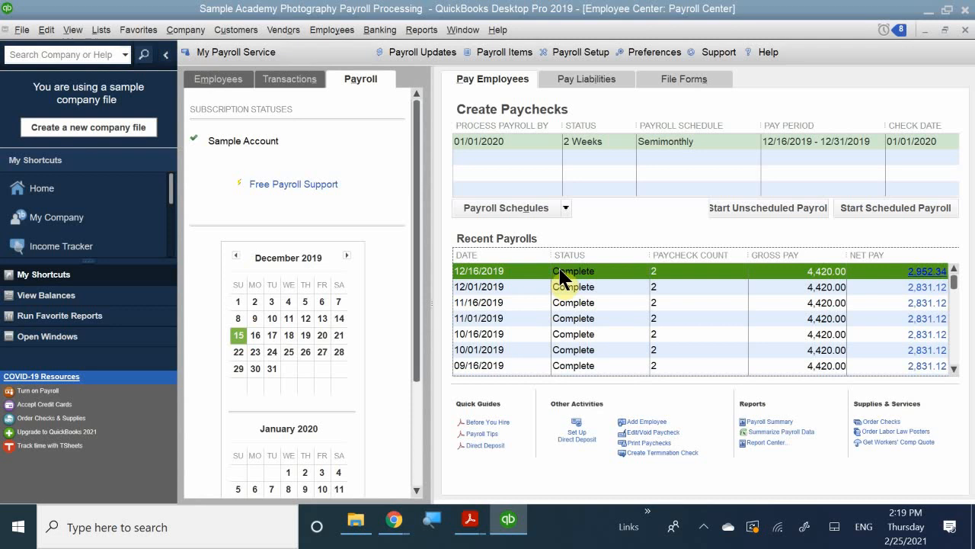
Look through the recent payrolls and reopen the second 12/16/2019 paycheck through Edit/Void Paychecks
scroll(579, 322, down, 2)
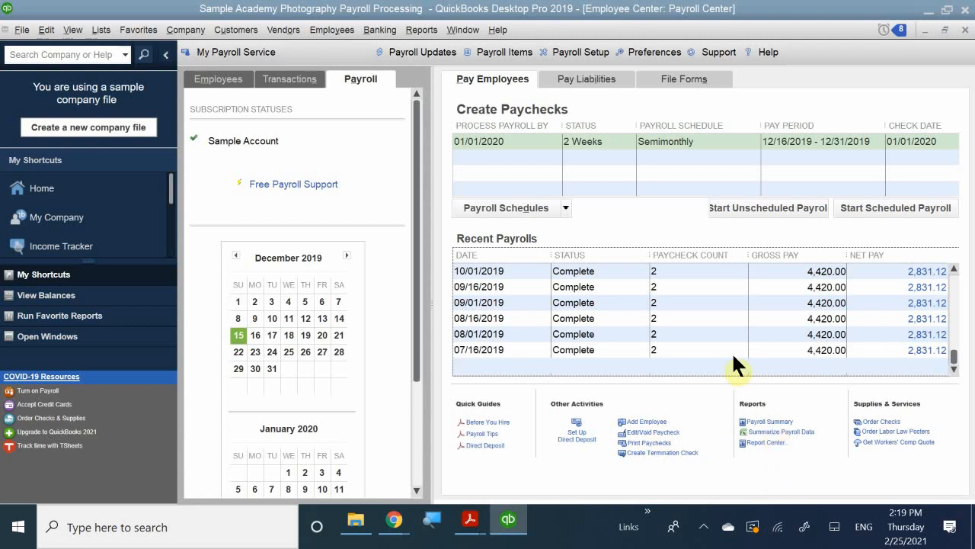
scroll(701, 328, up, 3)
click(489, 273)
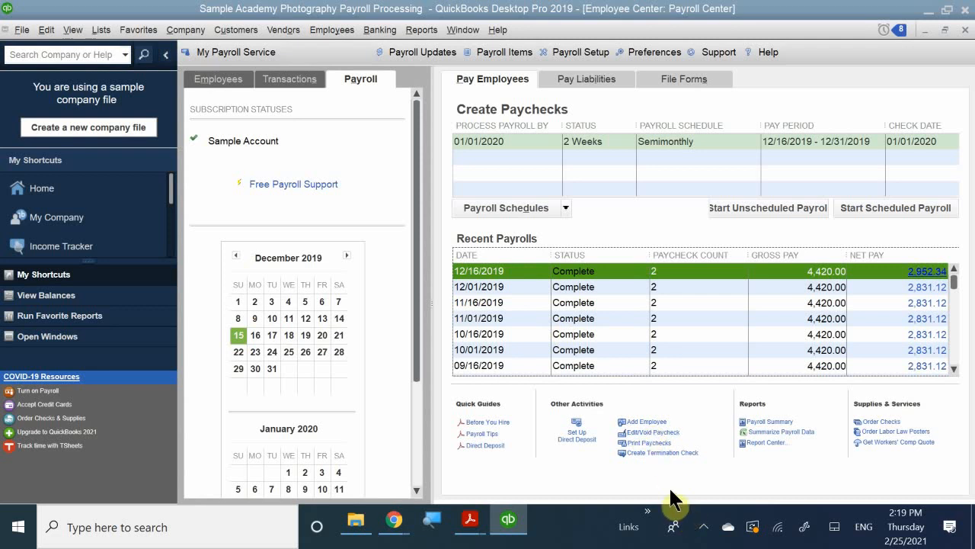
click(642, 432)
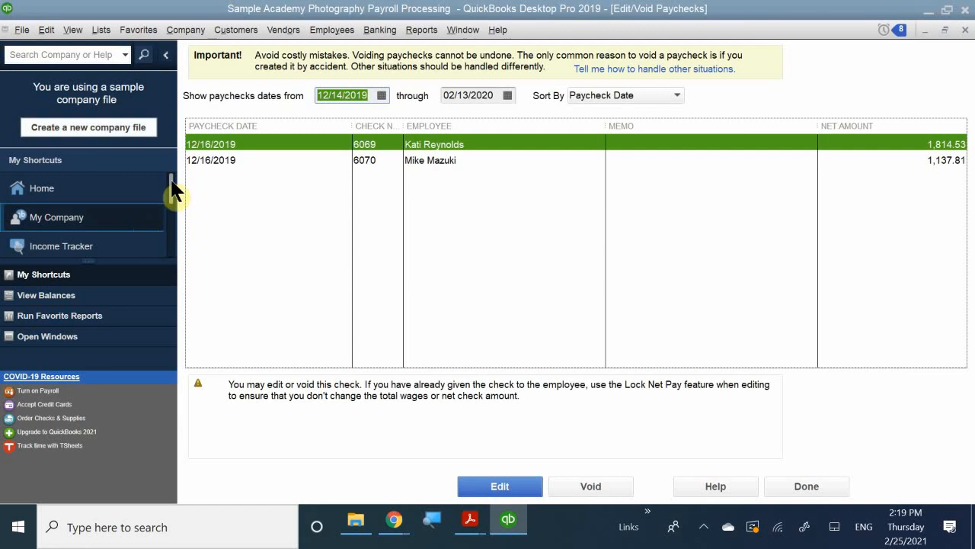
click(416, 160)
double_click(416, 161)
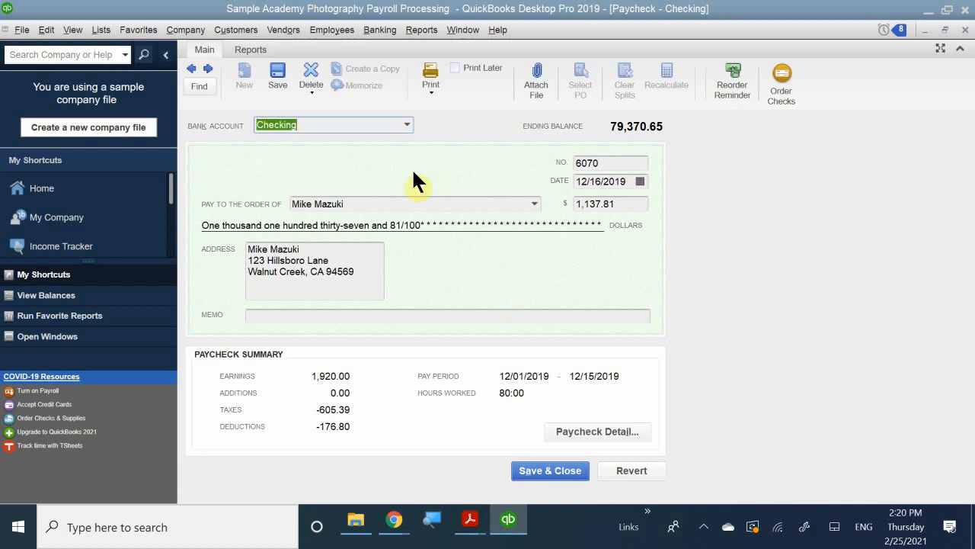
Restore the stacked windows, close the paycheck and the Edit/Void Paychecks list, and maximize the Payroll Center
click(944, 29)
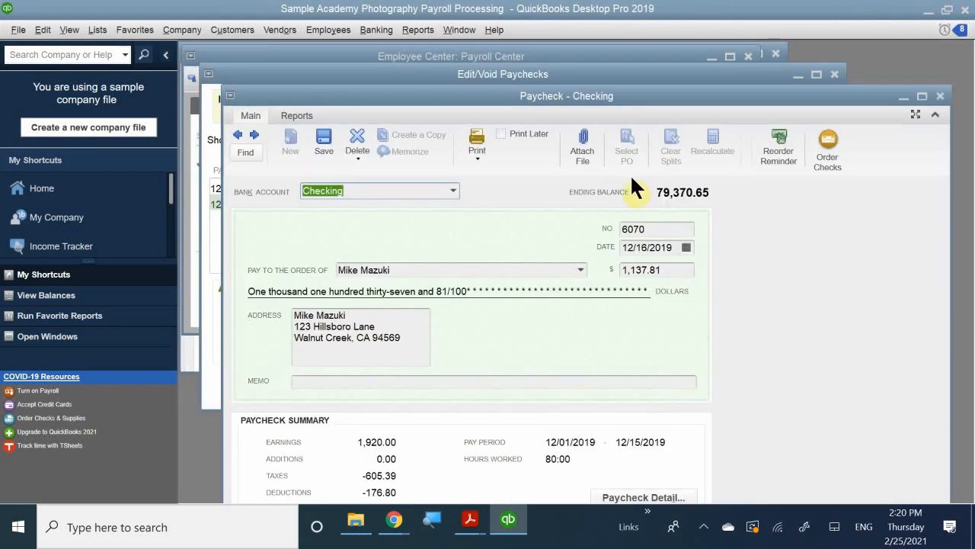
drag(583, 100, 348, 162)
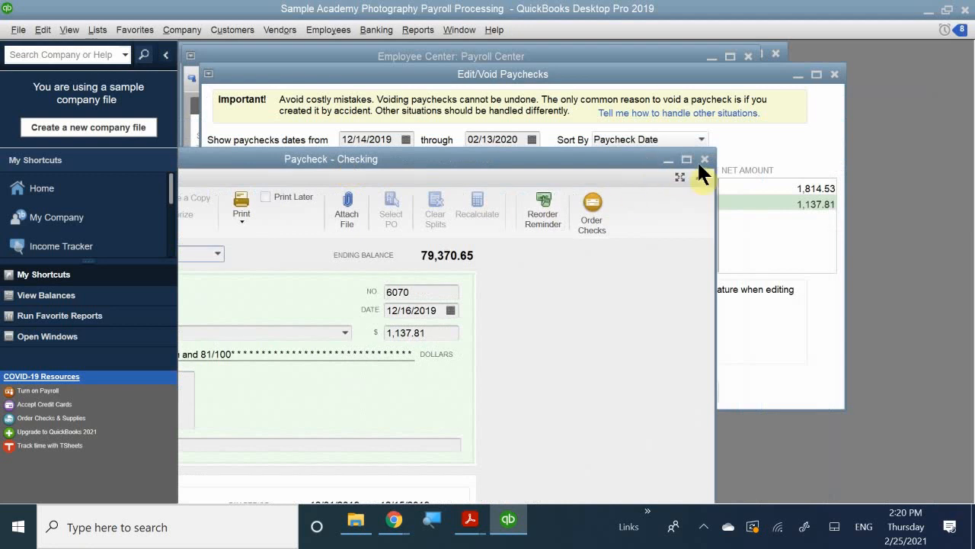
click(704, 160)
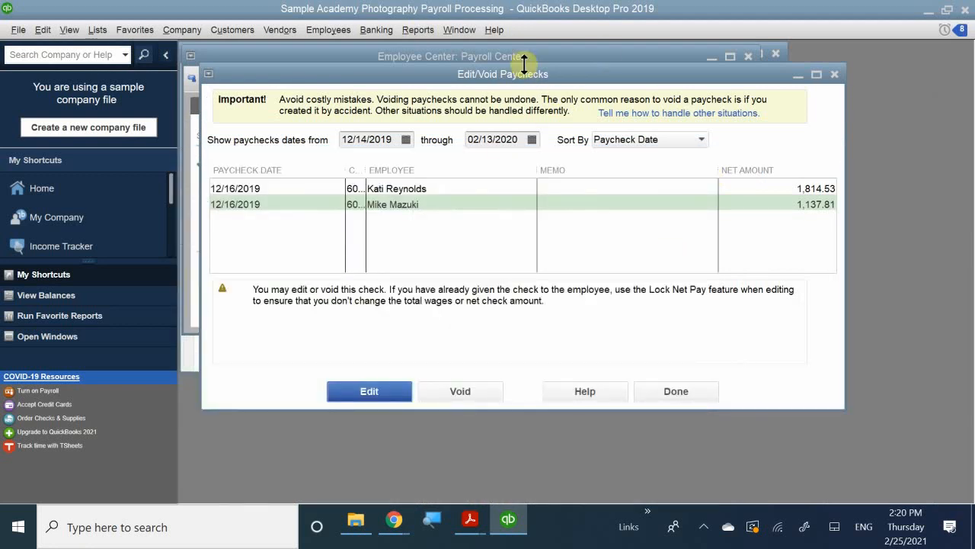
drag(538, 75, 372, 259)
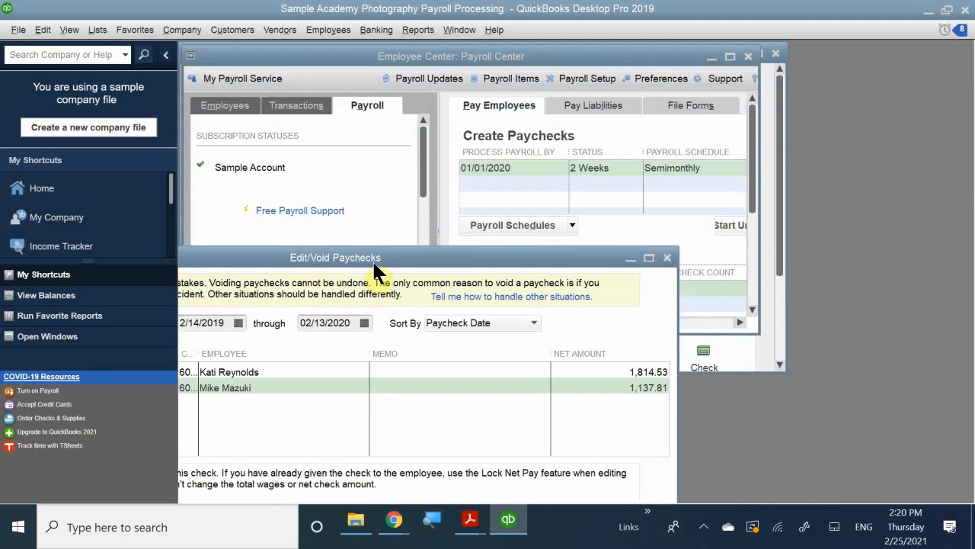
click(666, 259)
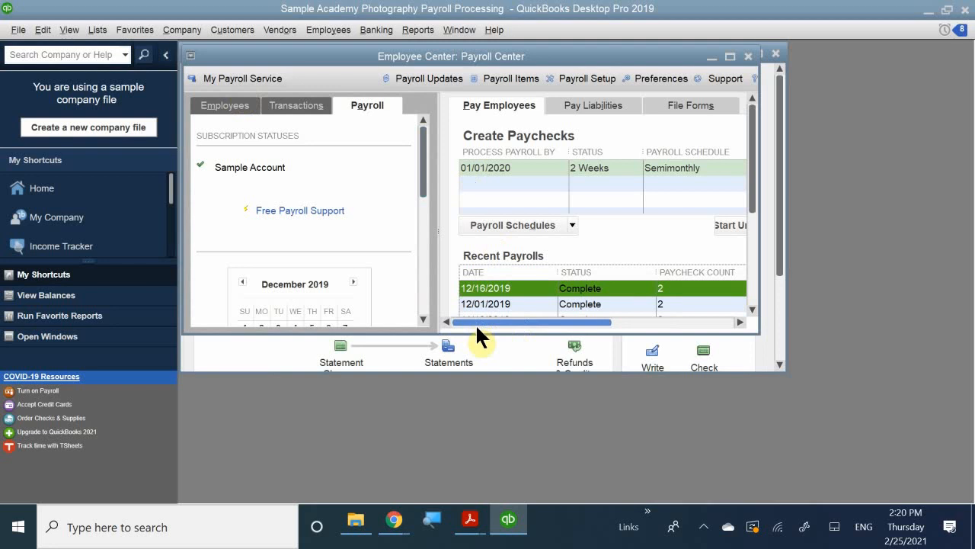
double_click(415, 48)
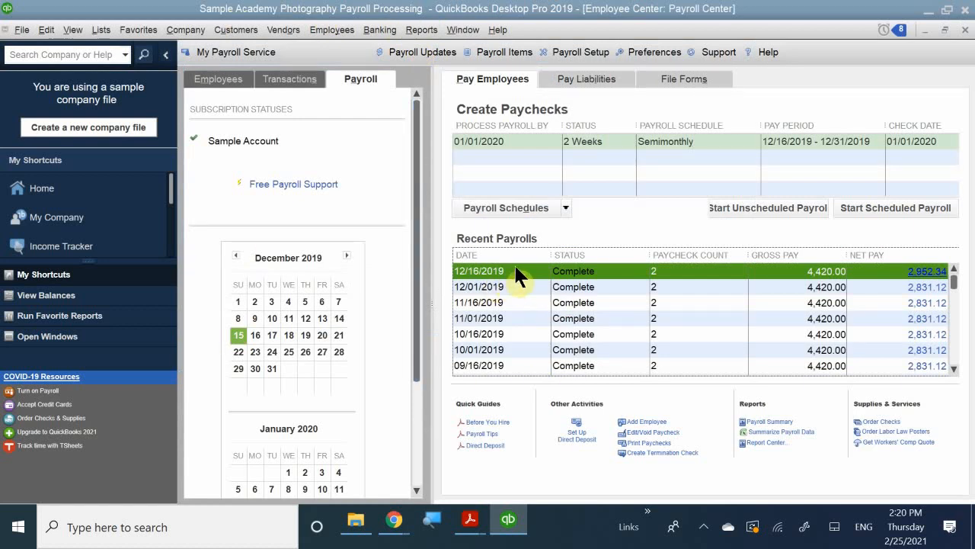
Reopen the Edit/Void Paychecks list and open the second 12/16/2019 paycheck for editing
click(646, 432)
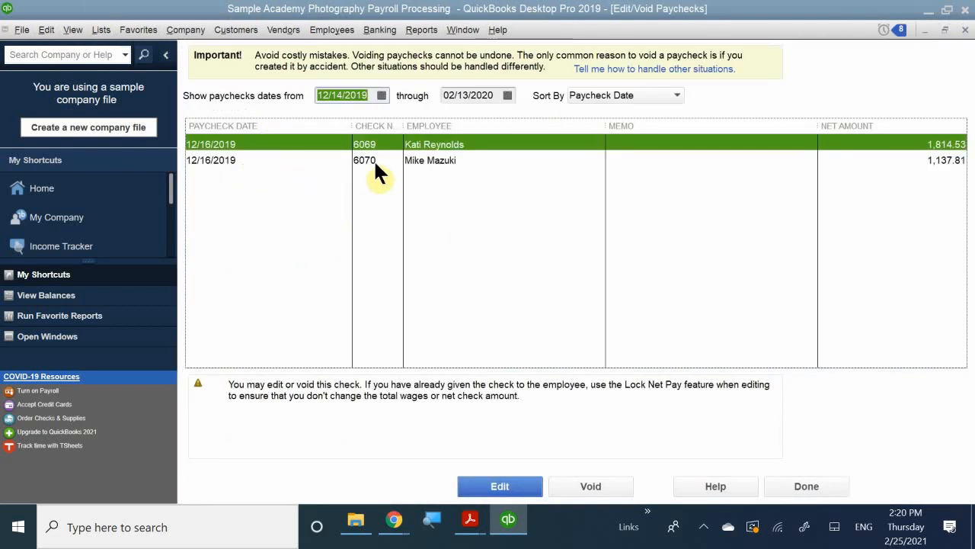
click(422, 160)
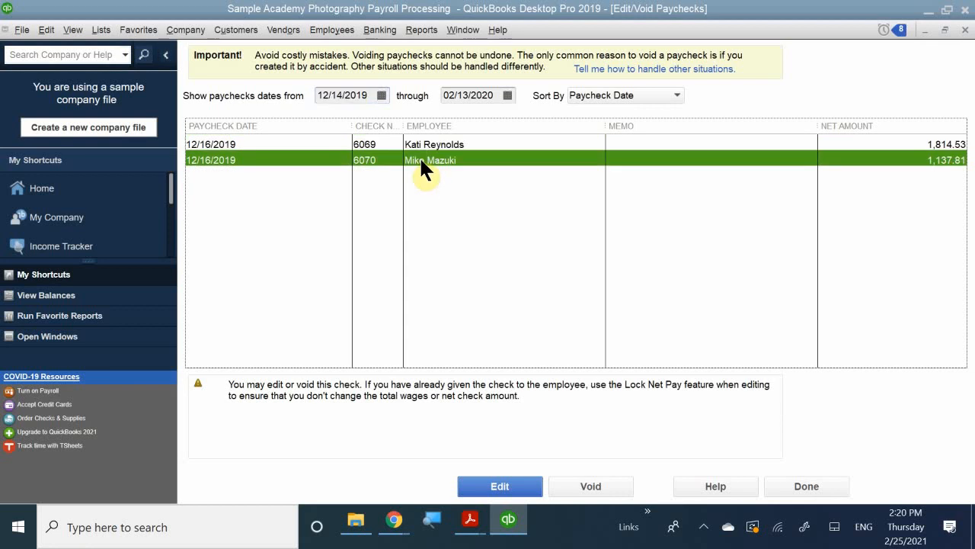
double_click(422, 160)
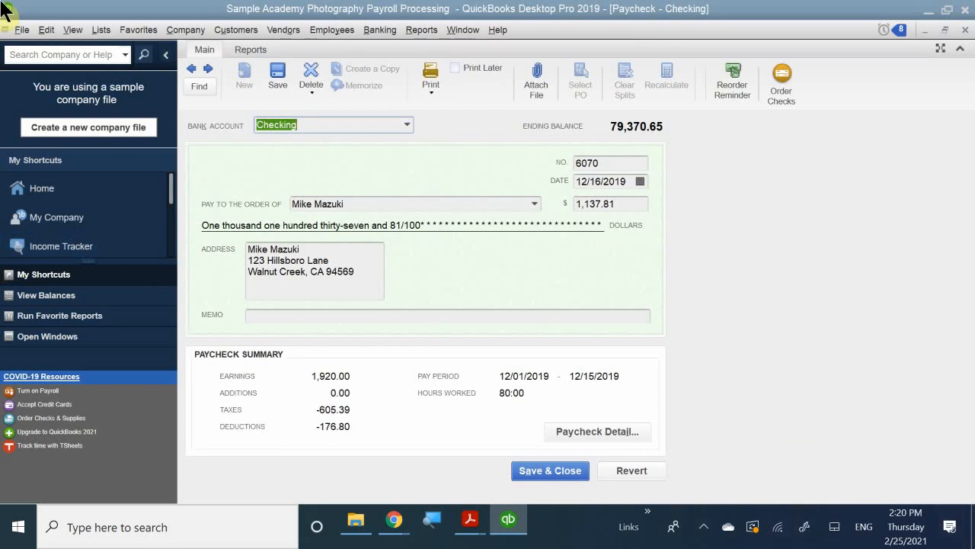
Try voiding the open paycheck, inspecting its paycheck details before reverting the void
click(46, 29)
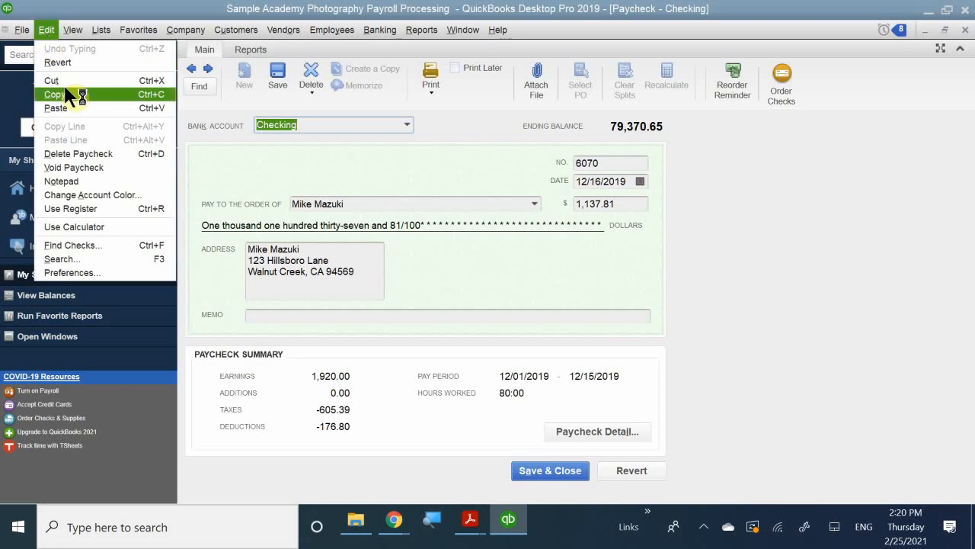
click(96, 166)
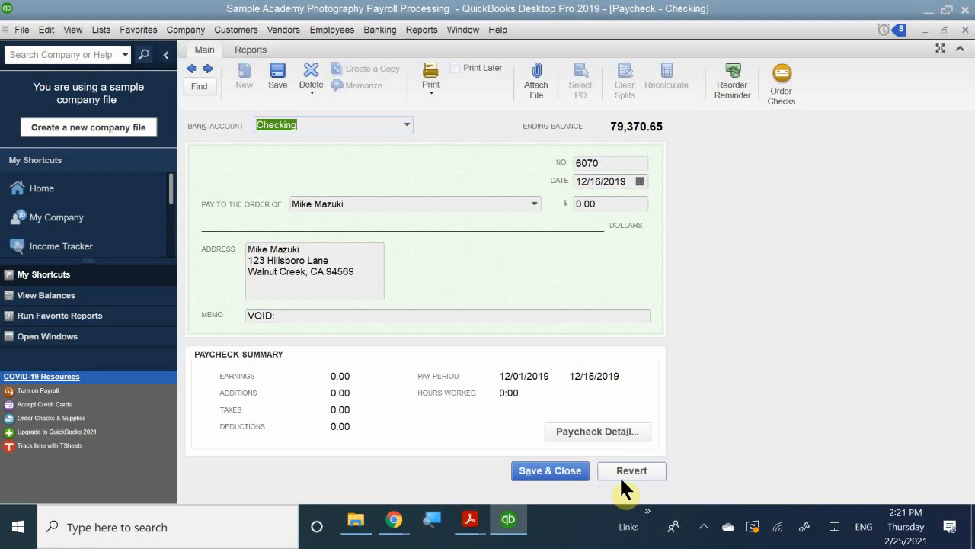
click(610, 431)
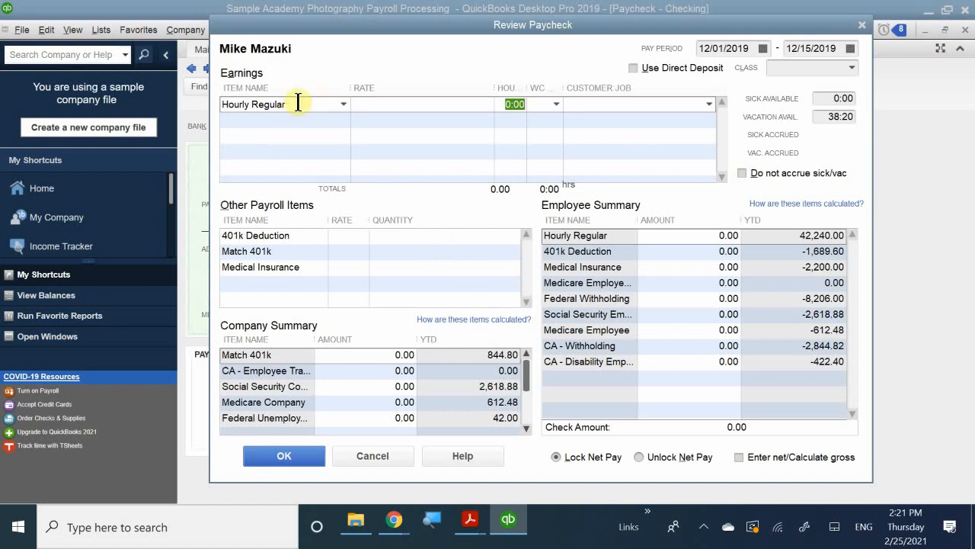
click(570, 104)
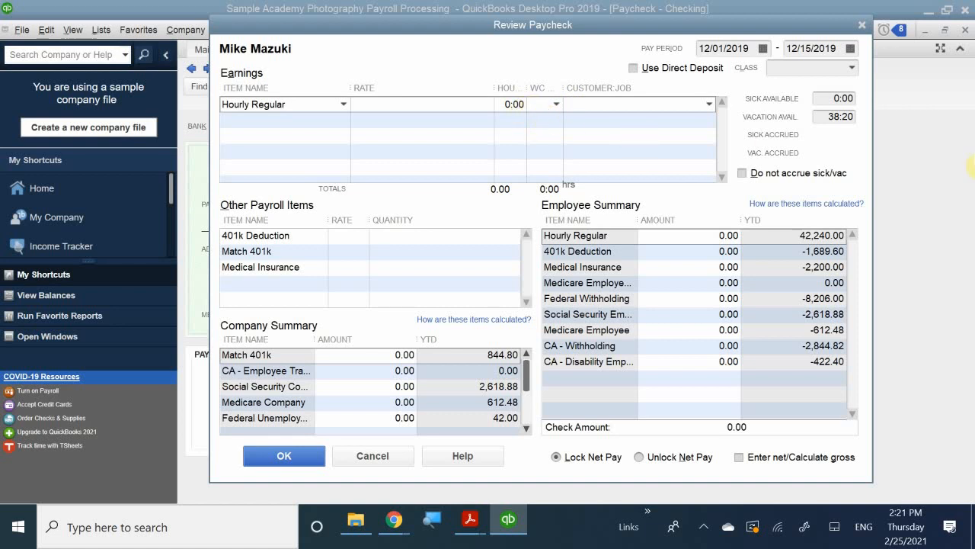
click(863, 24)
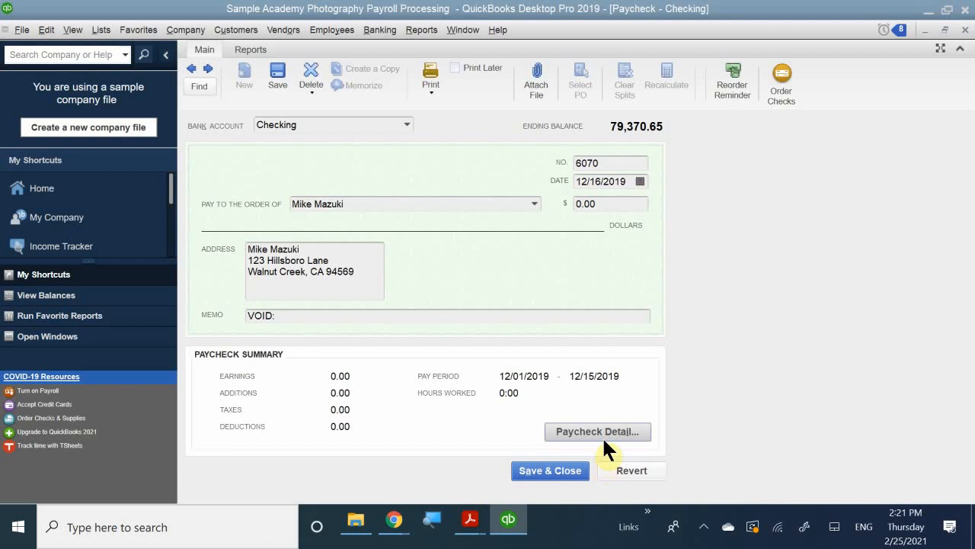
click(631, 470)
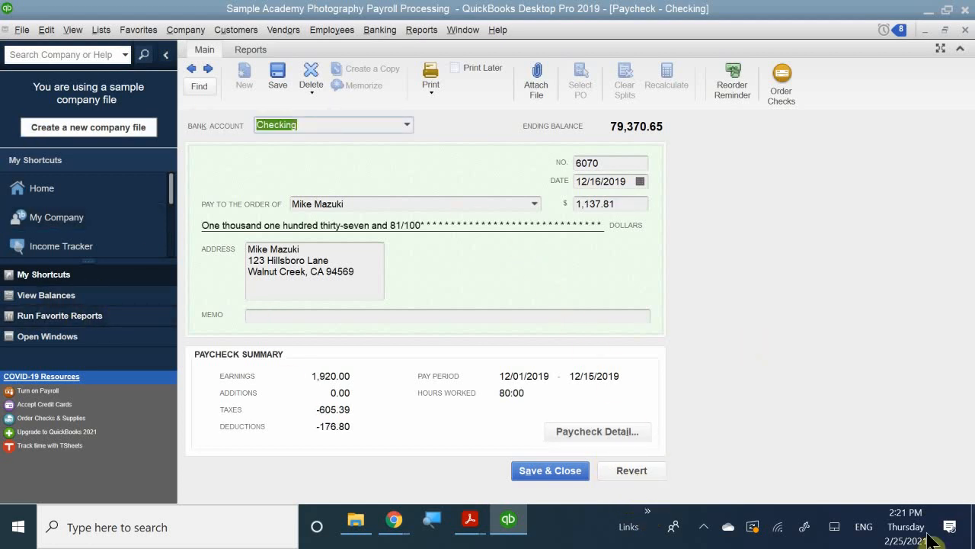
In the paycheck details, set the Hourly Regular hours to 76
click(587, 429)
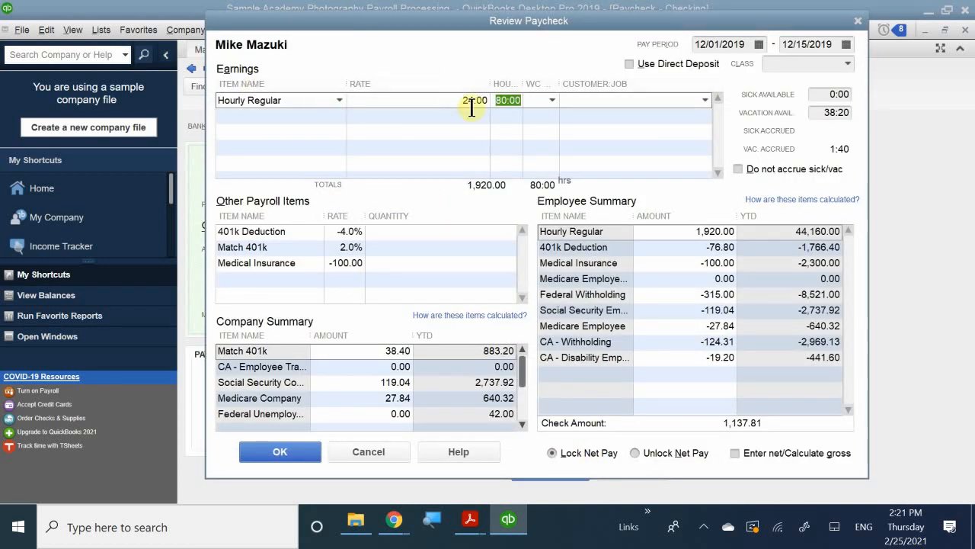
click(503, 102)
drag(520, 101, 485, 100)
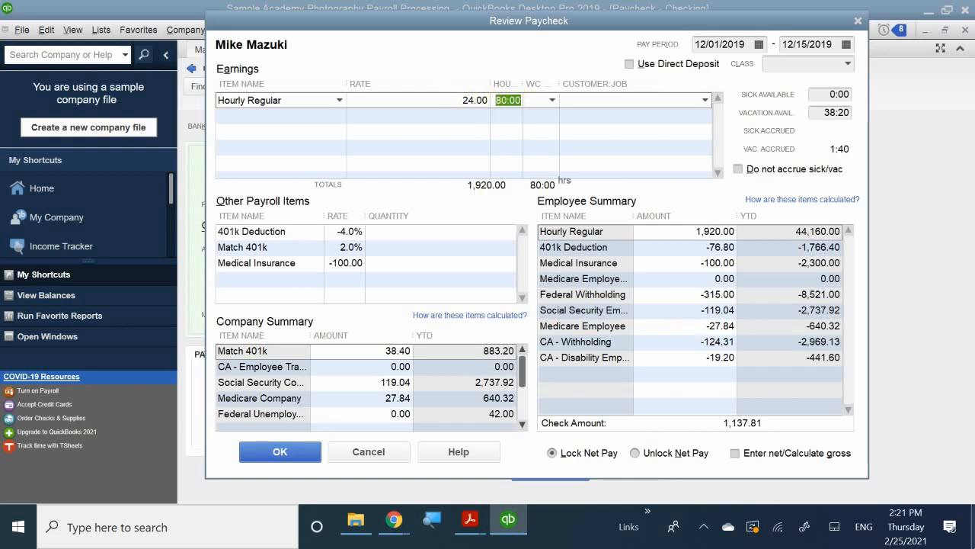
text(76)
click(508, 134)
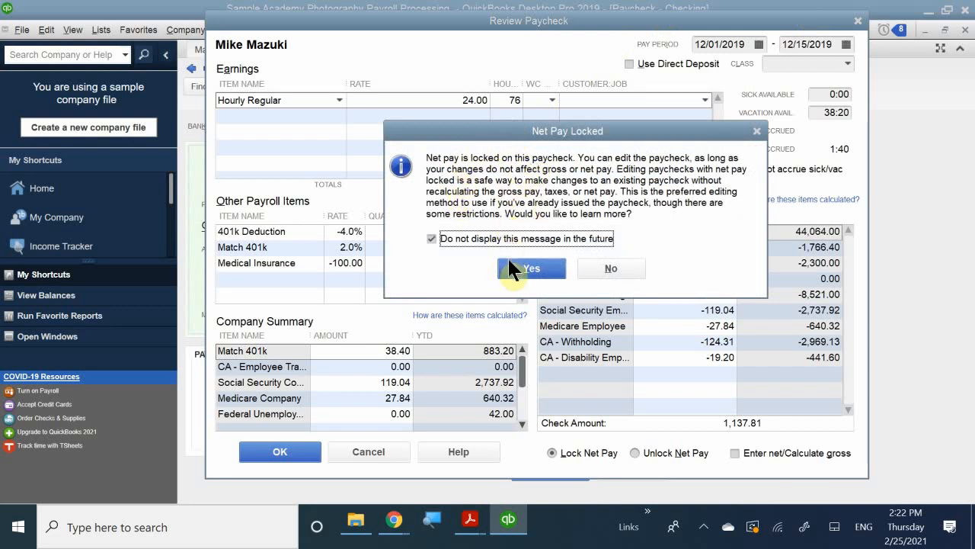
View the help article on locking and unlocking net pay, then close the help windows
click(532, 269)
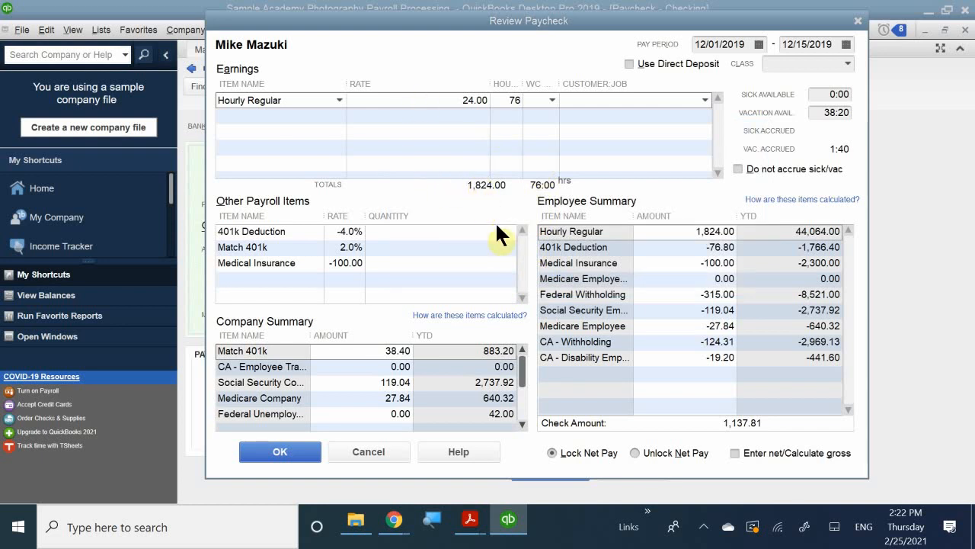
key(F1)
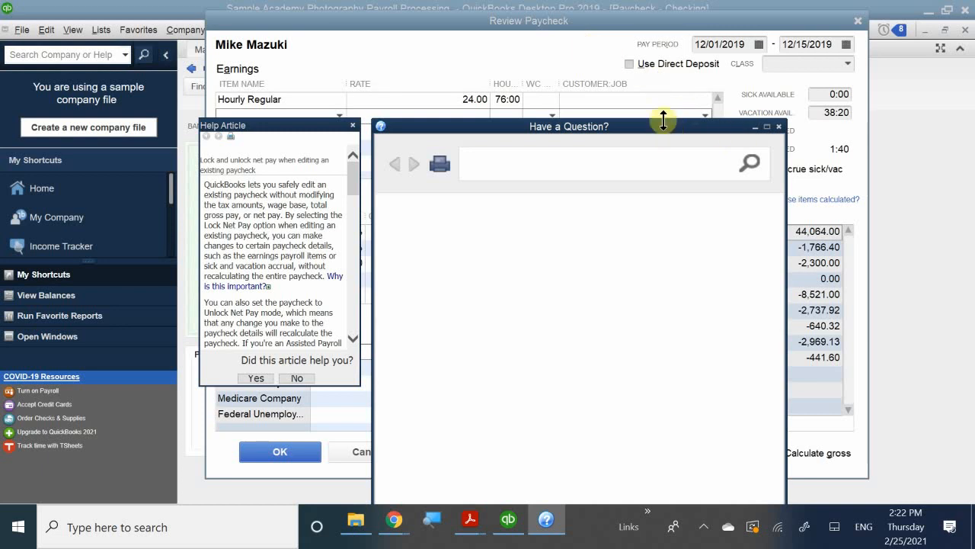
drag(636, 137, 535, 215)
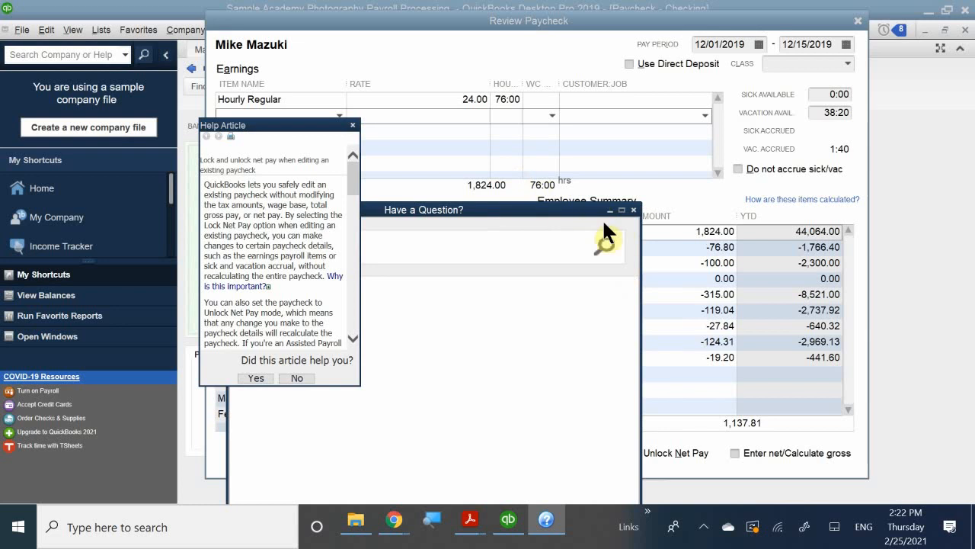
click(632, 211)
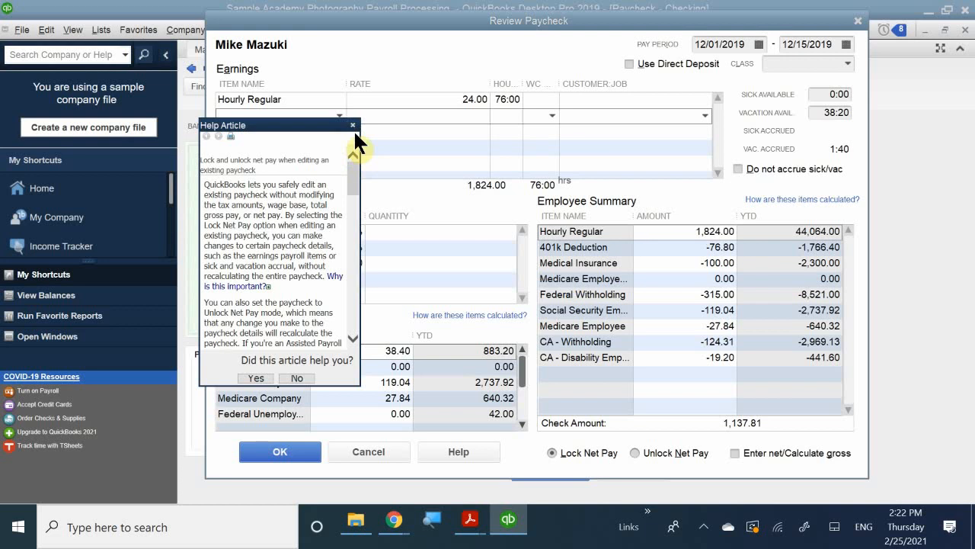
click(352, 126)
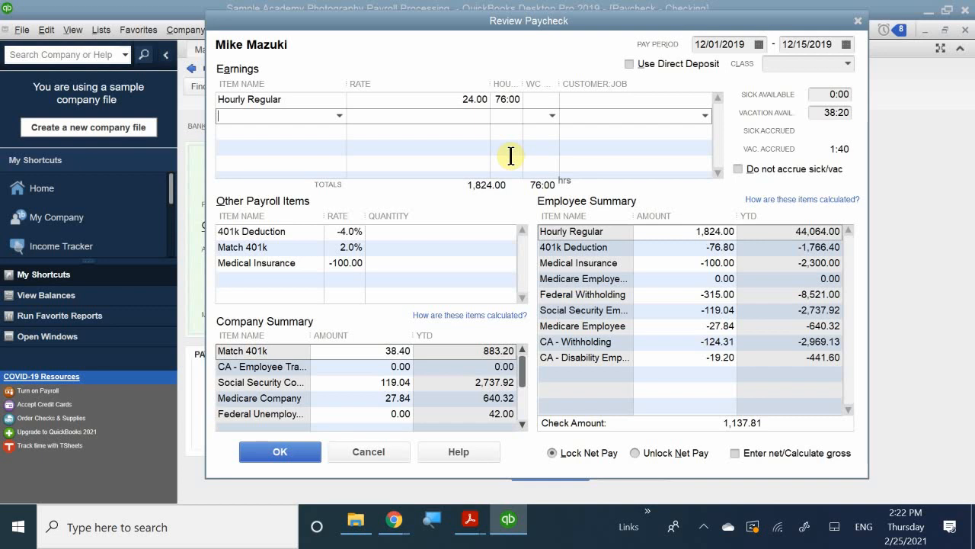
Try to save the 76-hour paycheck change with net pay locked, then discard the paycheck detail changes
key(Down)
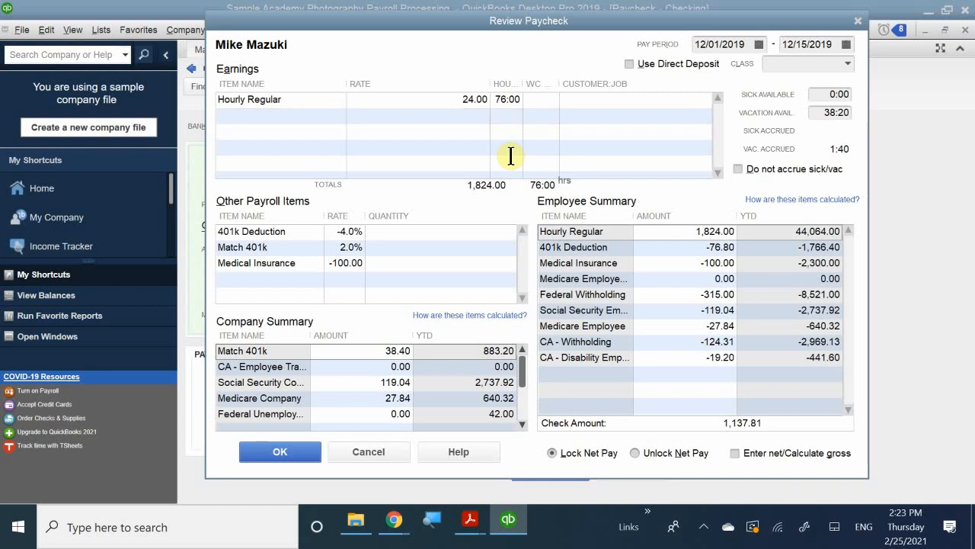
click(508, 97)
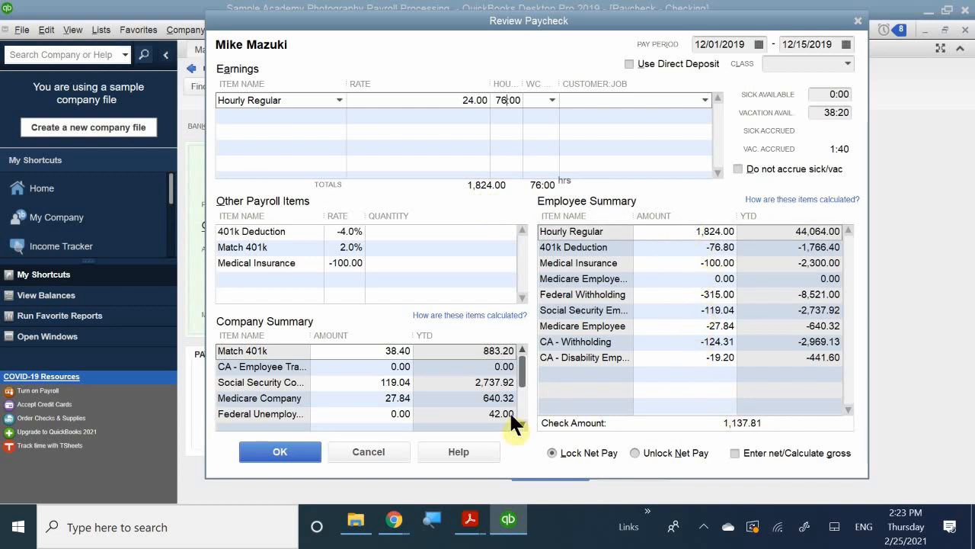
click(271, 445)
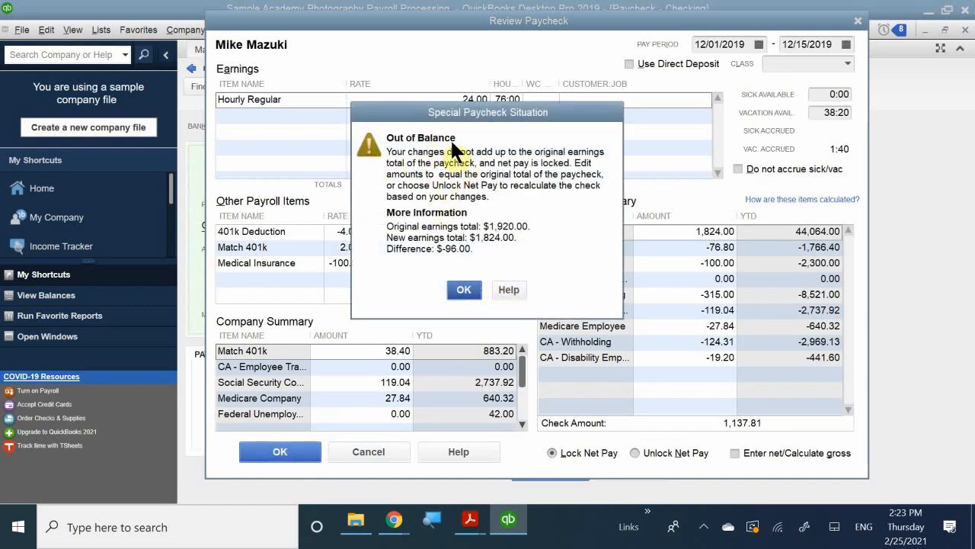
click(463, 291)
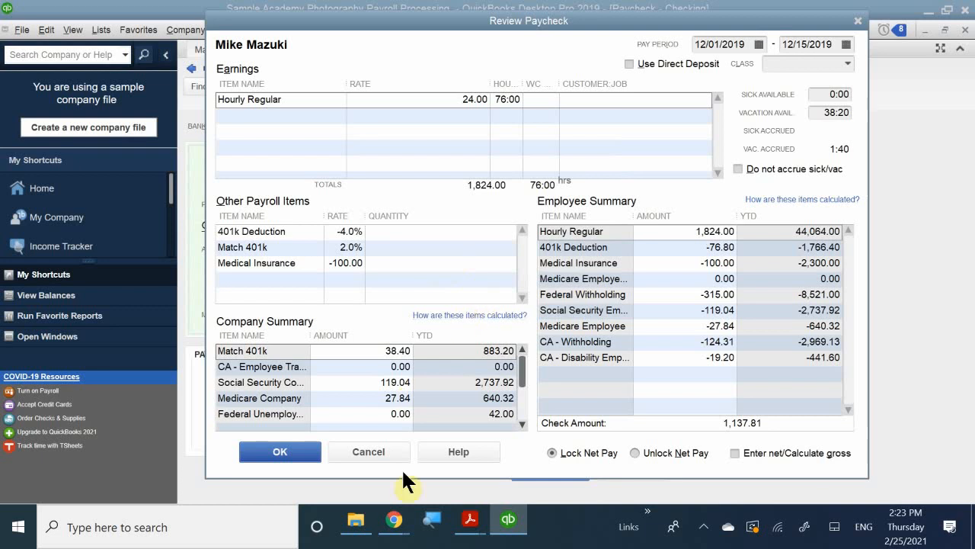
click(302, 453)
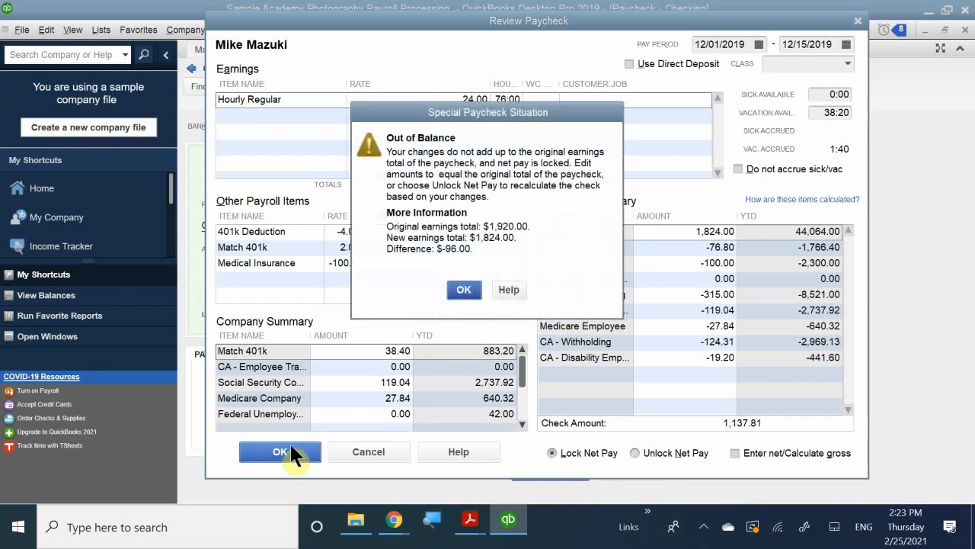
click(464, 291)
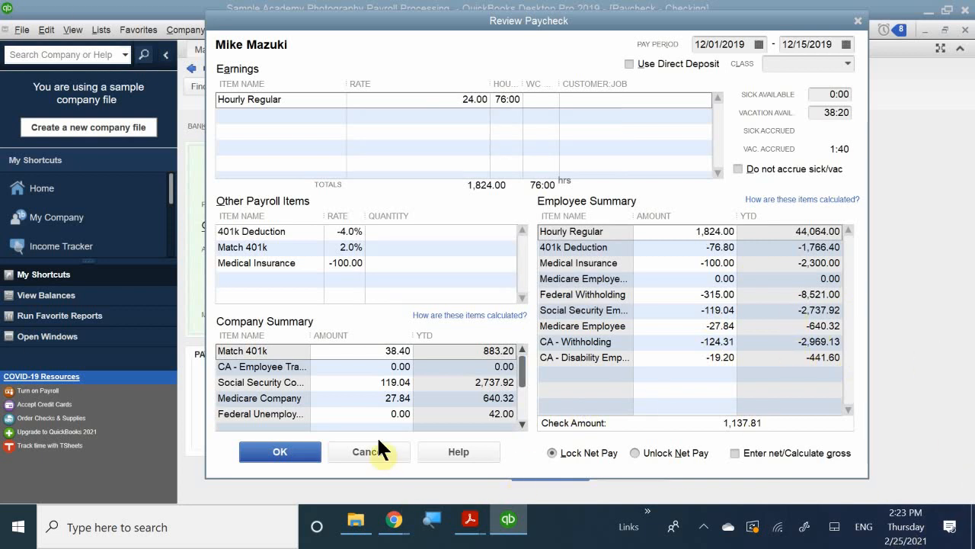
click(281, 448)
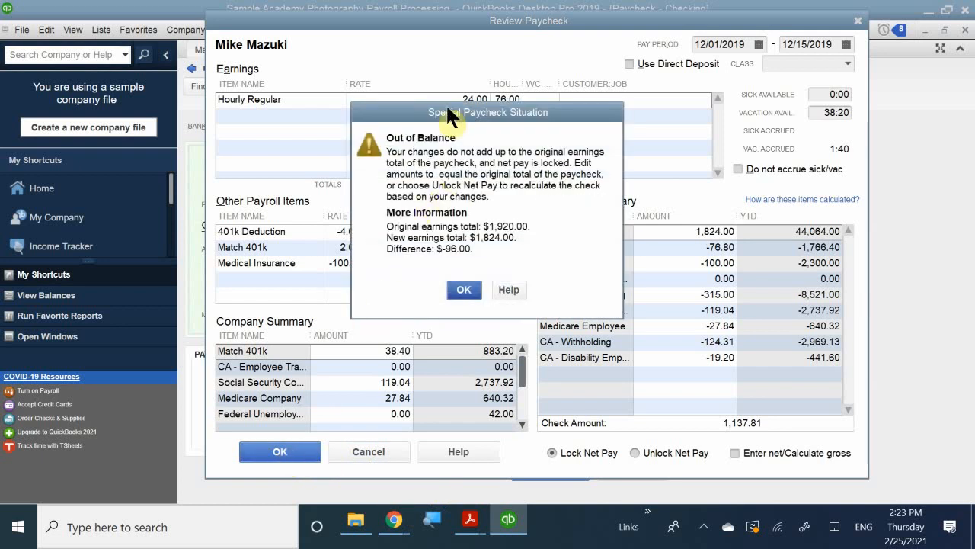
drag(448, 111, 448, 247)
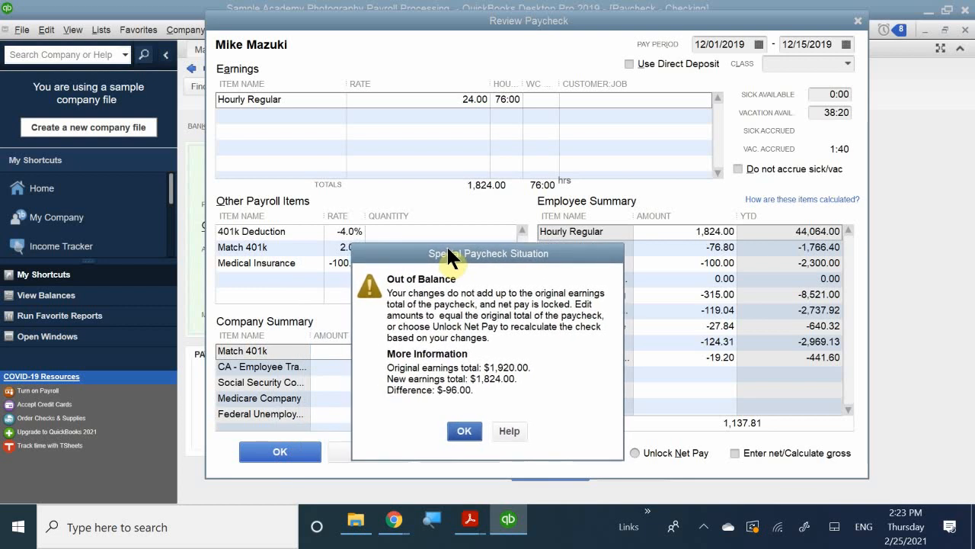
drag(447, 247, 435, 203)
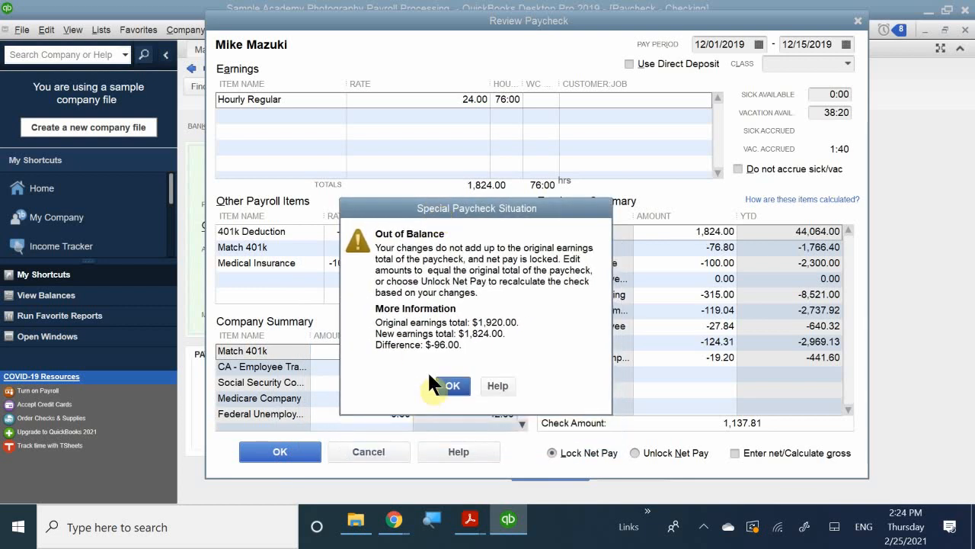
click(453, 387)
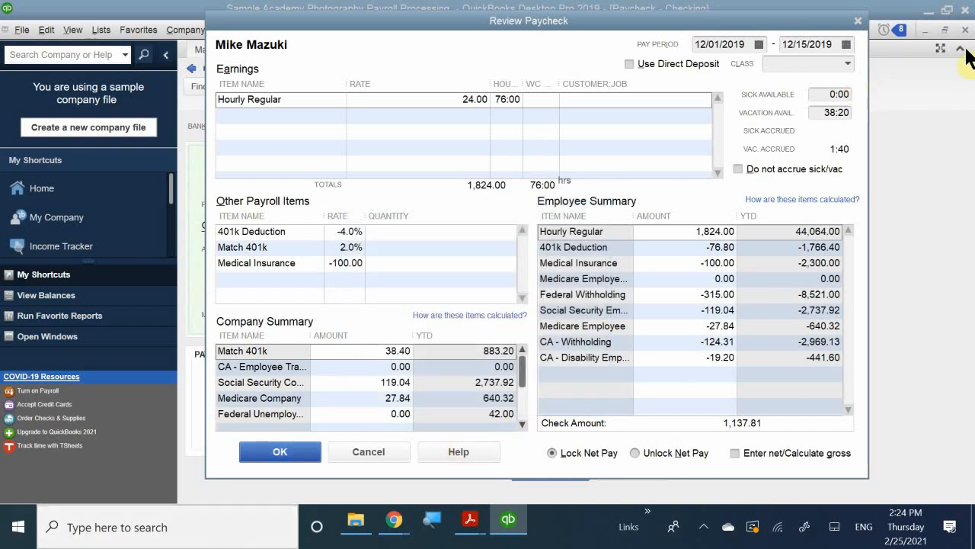
click(858, 22)
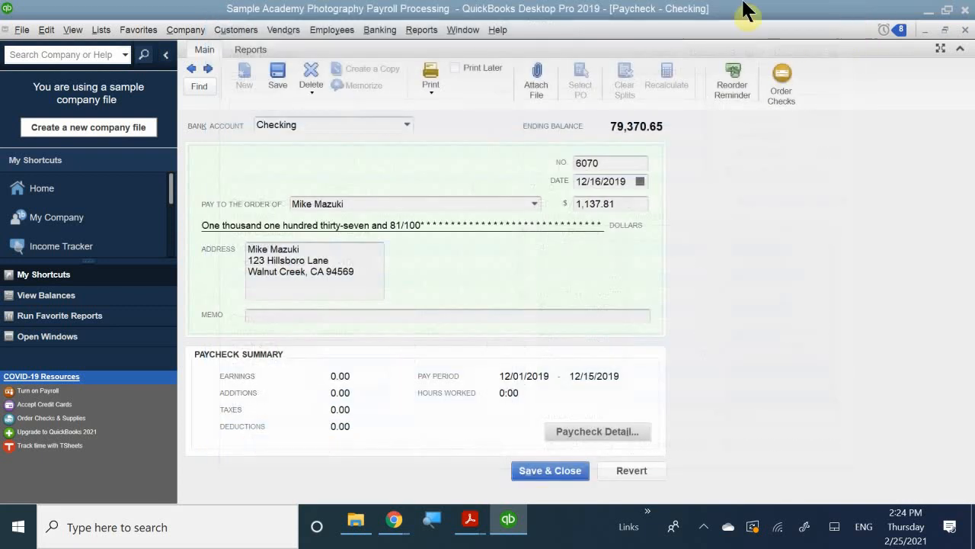
Try voiding the open 12/16/2019 paycheck and inspect its details, then close it without recording and leave the Edit/Void Paychecks list
click(45, 29)
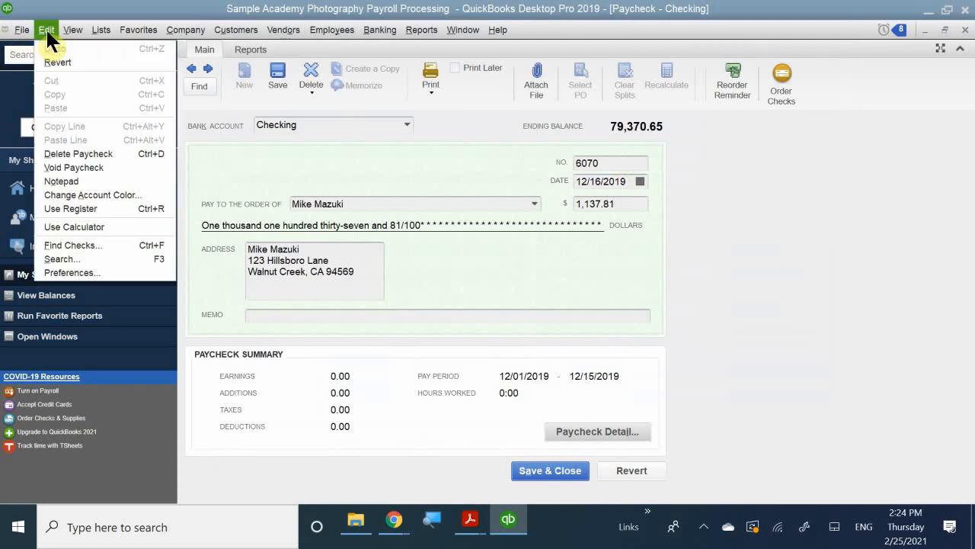
click(99, 168)
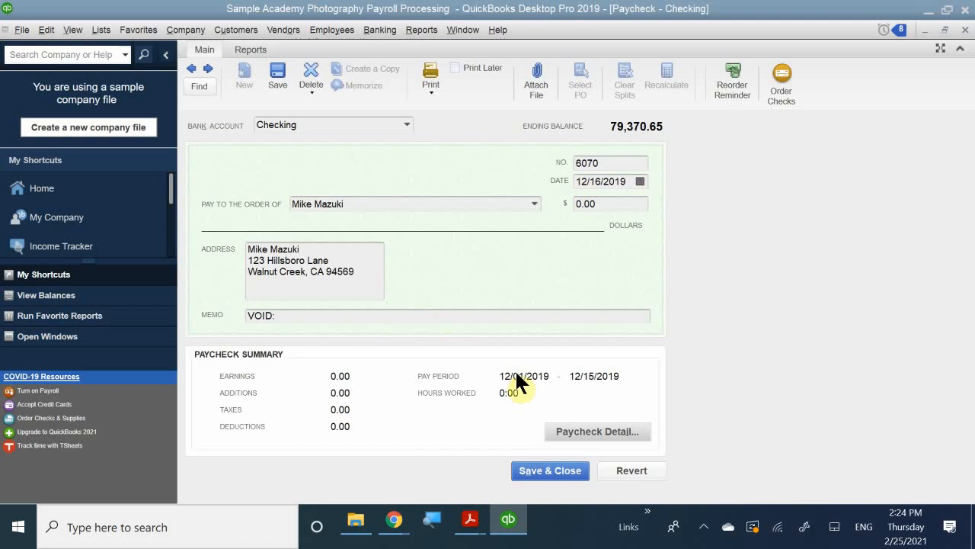
click(581, 431)
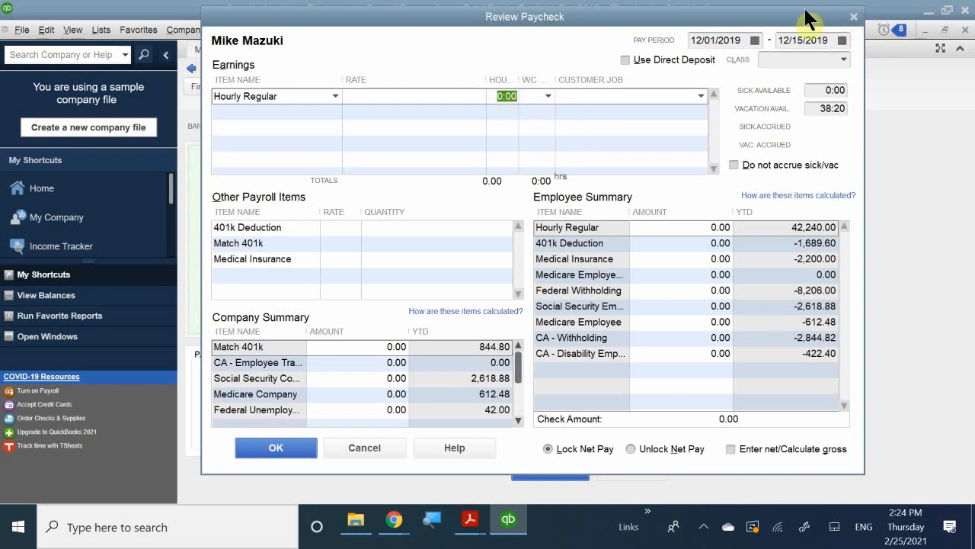
click(854, 17)
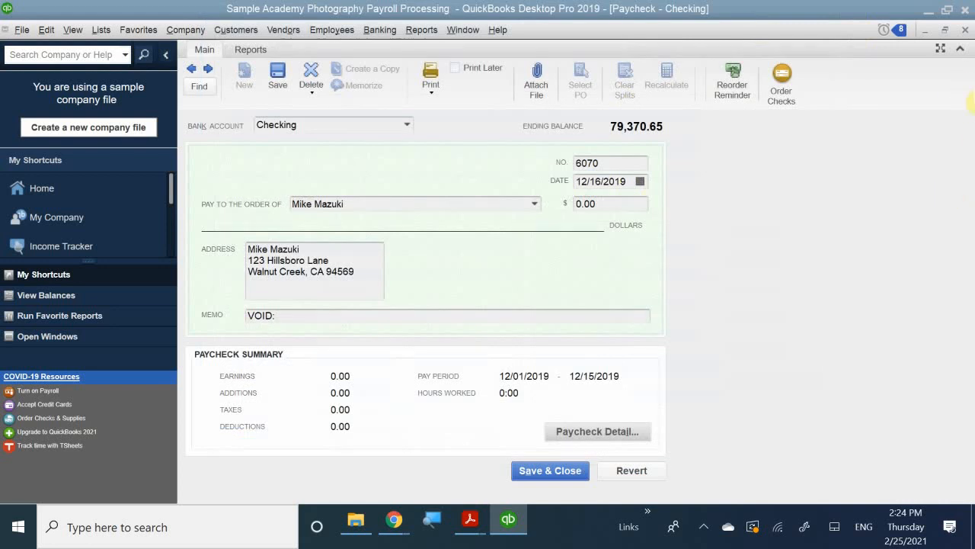
click(965, 28)
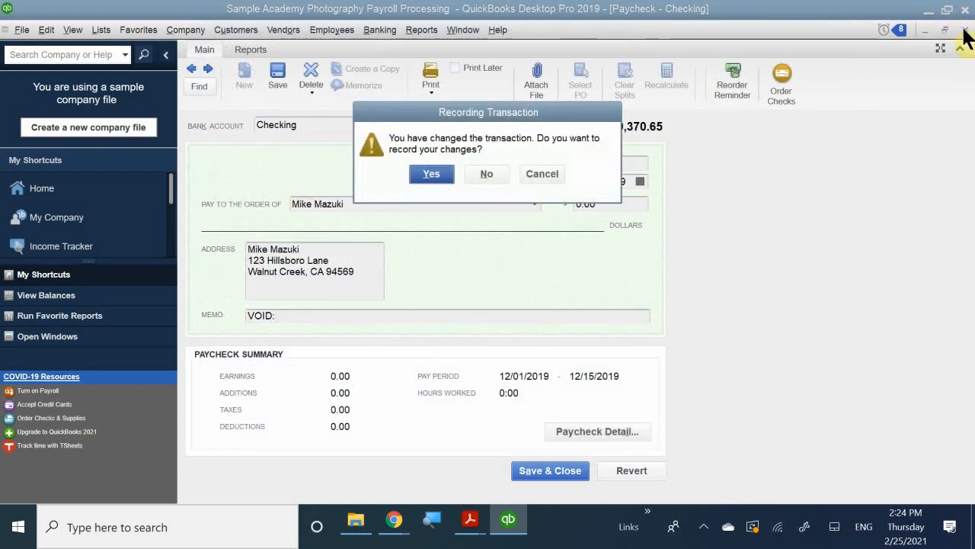
click(542, 174)
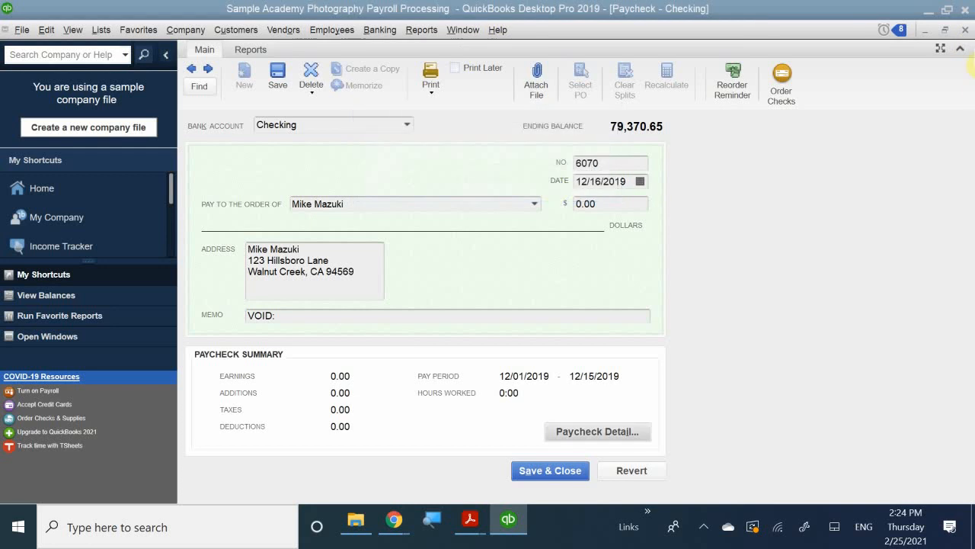
click(961, 31)
click(480, 173)
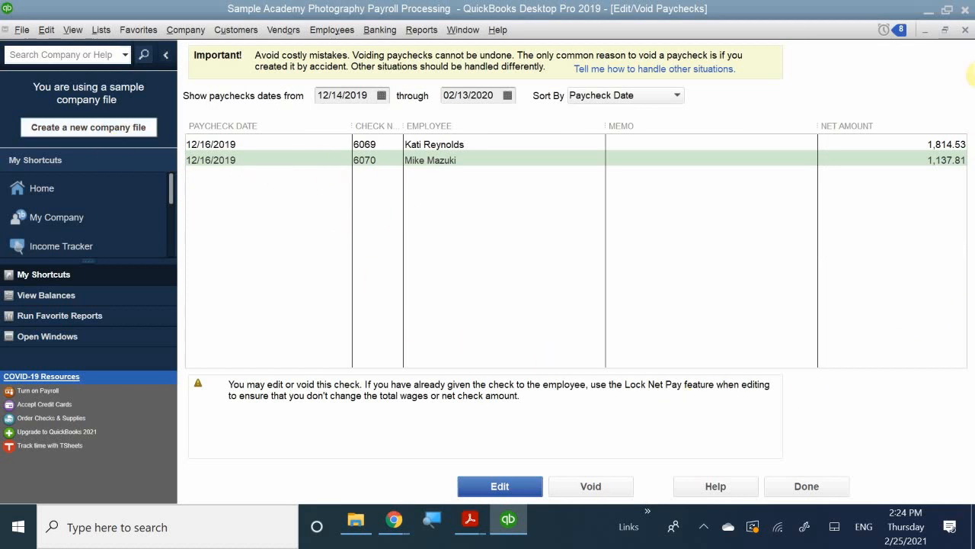
click(965, 31)
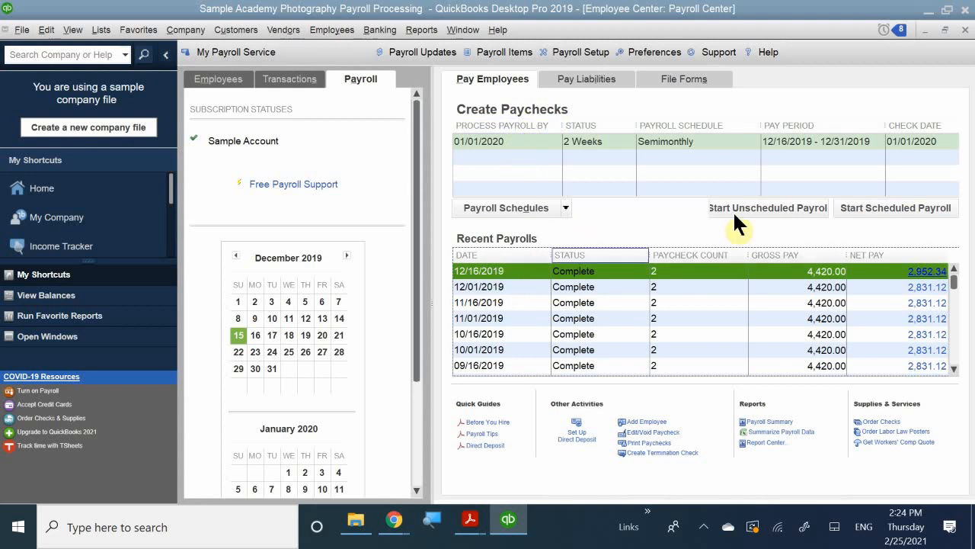
Start the scheduled semimonthly payroll with the pay period ending 12/15/2019 and a check date of 12/16/2019
click(870, 202)
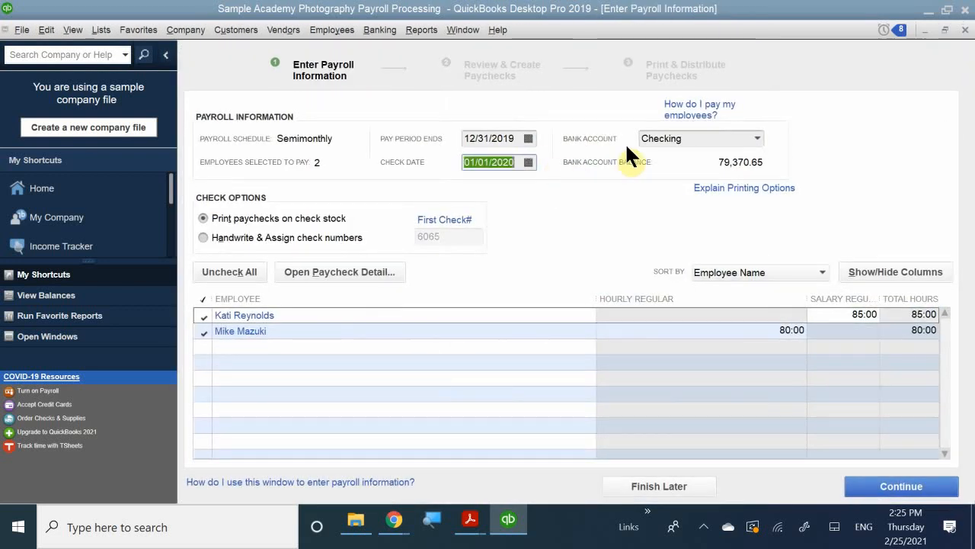
click(527, 136)
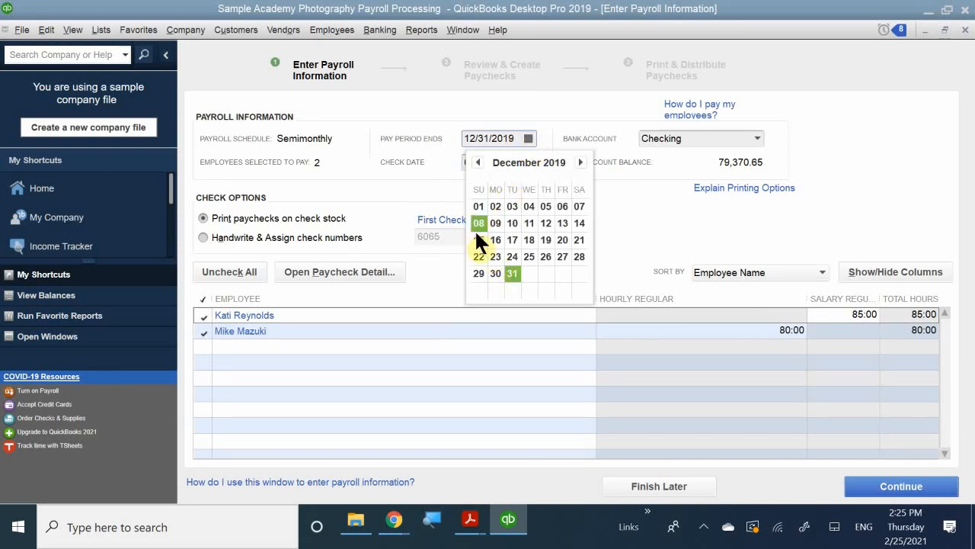
click(495, 241)
click(504, 137)
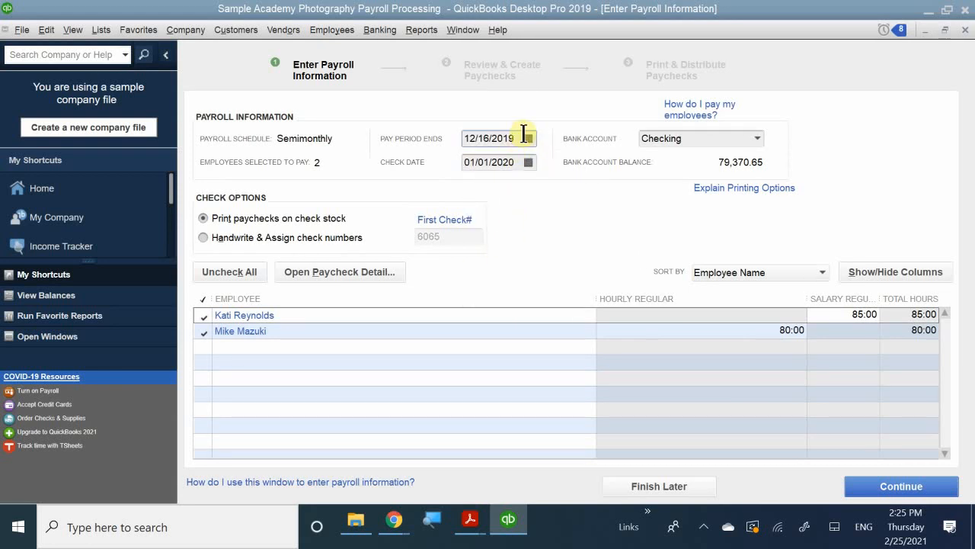
click(528, 137)
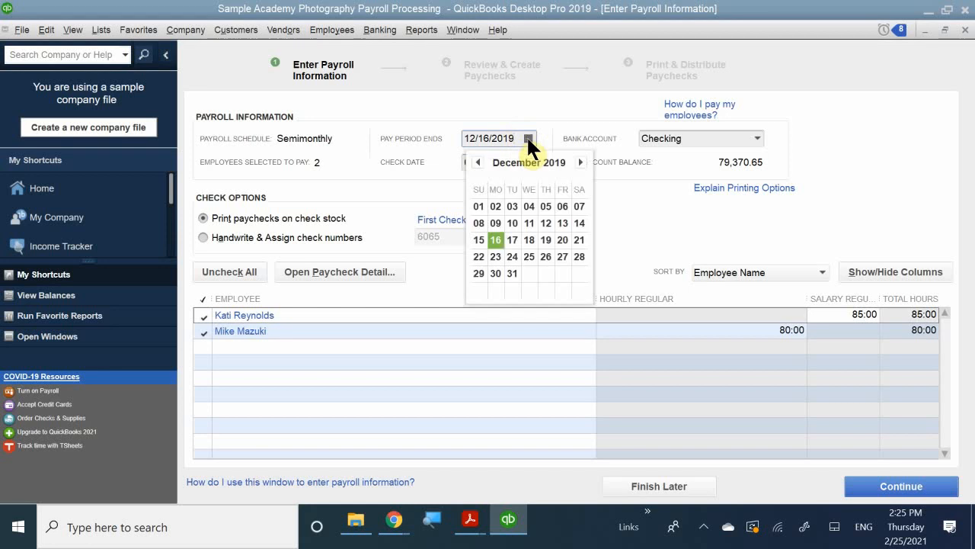
click(480, 239)
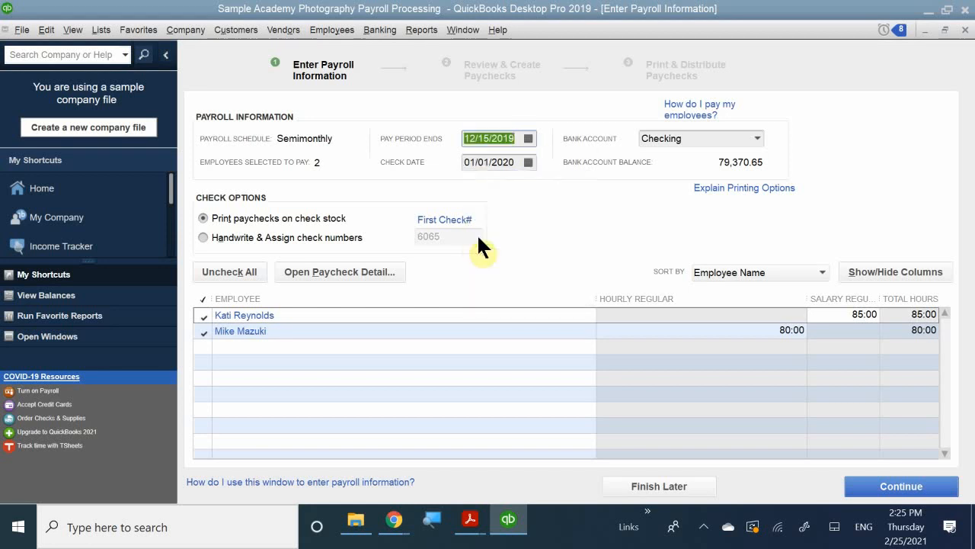
click(527, 161)
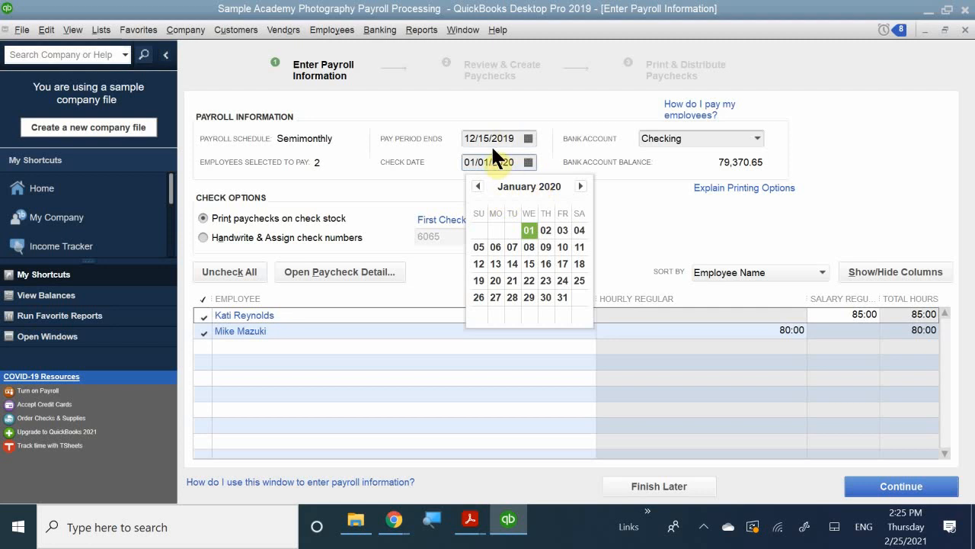
click(474, 185)
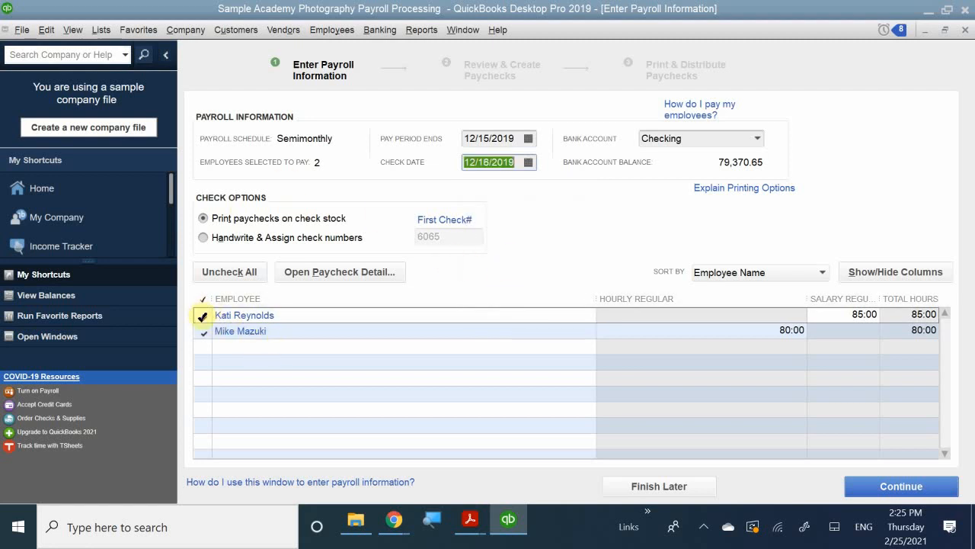
Dismiss the existing-paycheck notice permanently and exclude the salaried employee from this payroll run
click(204, 315)
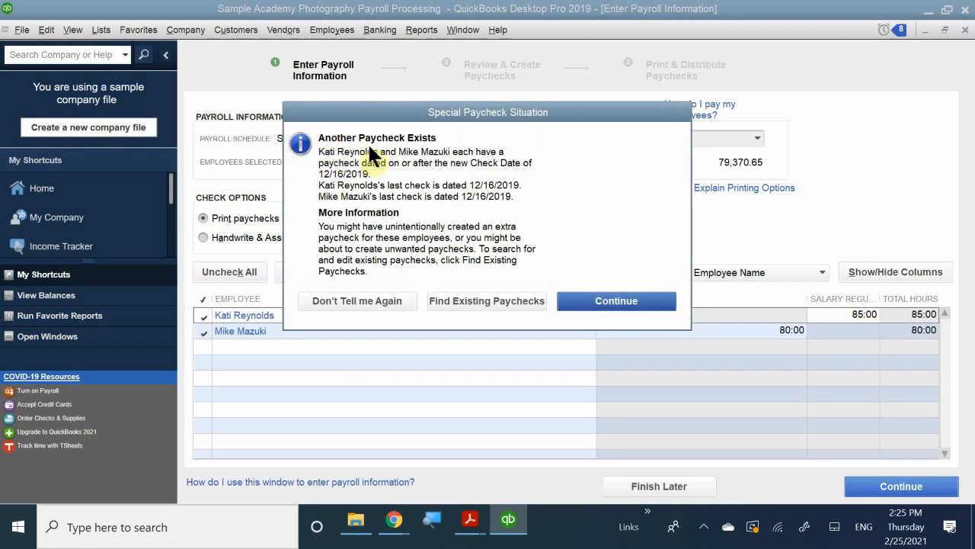
click(342, 301)
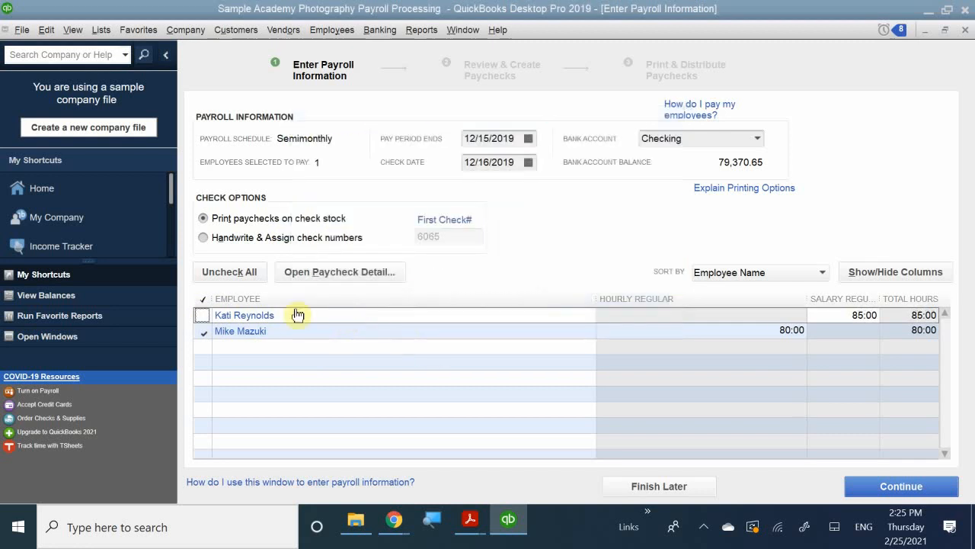
click(203, 316)
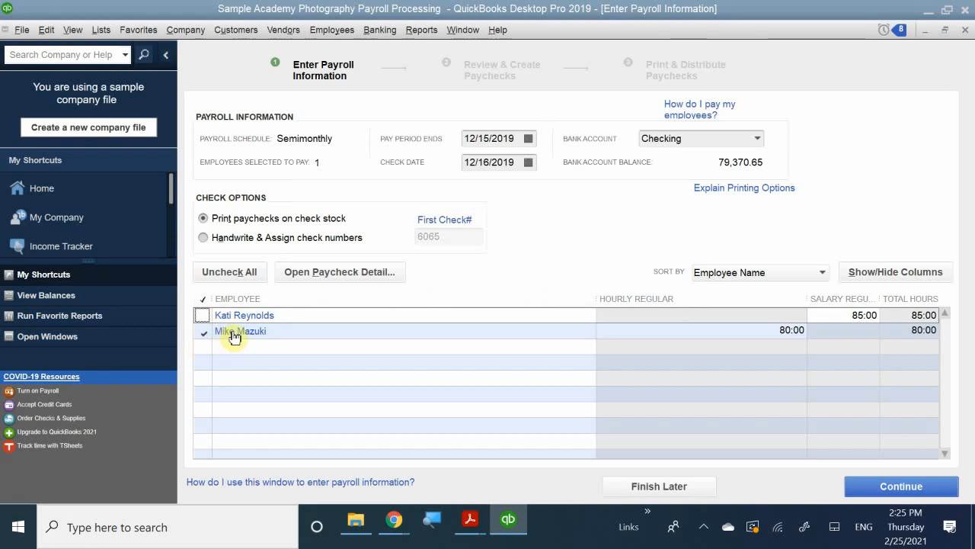
In the hourly employee's paycheck preview, set the Hourly Regular hours to 76 and save the paycheck details
click(234, 334)
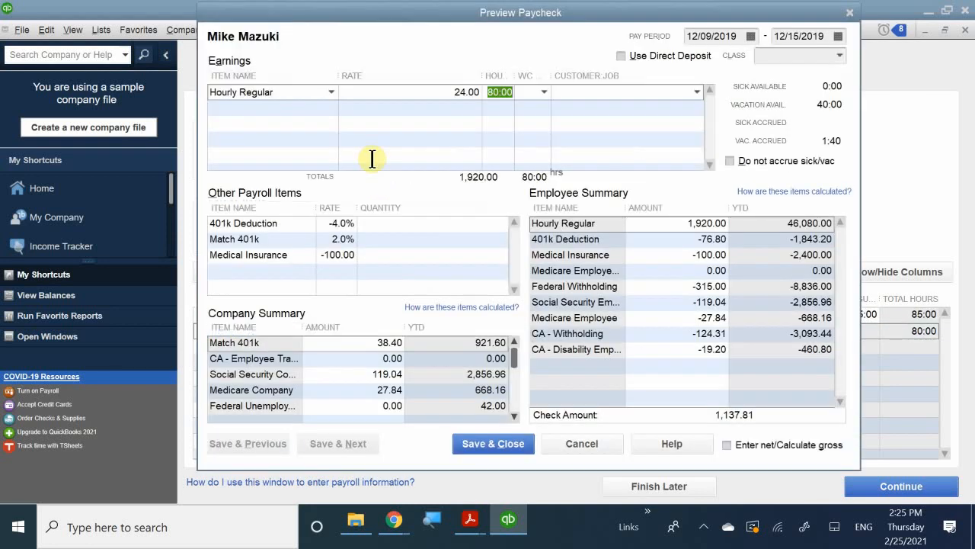
click(223, 108)
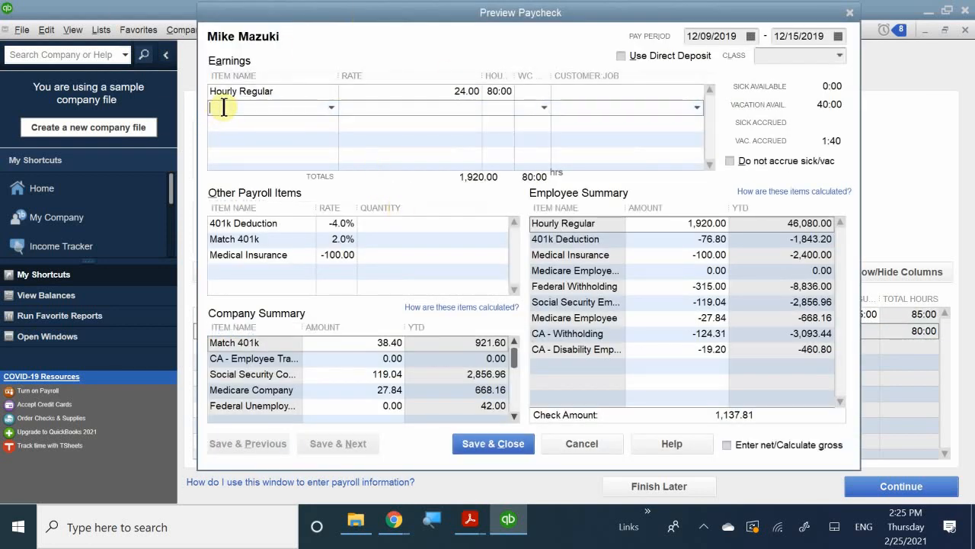
click(509, 91)
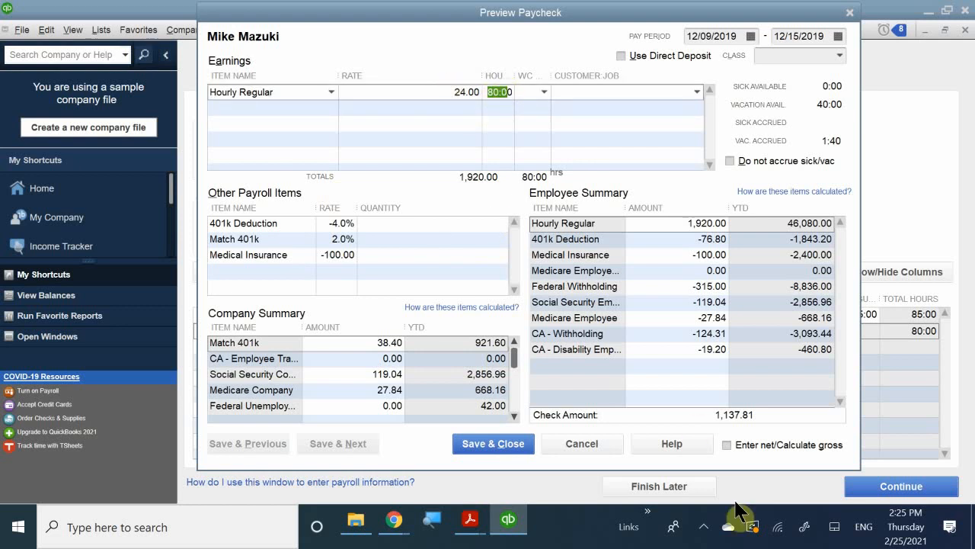
key(End)
key(BackSpace)
key(BackSpace)
key(BackSpace)
key(BackSpace)
key(BackSpace)
text(76)
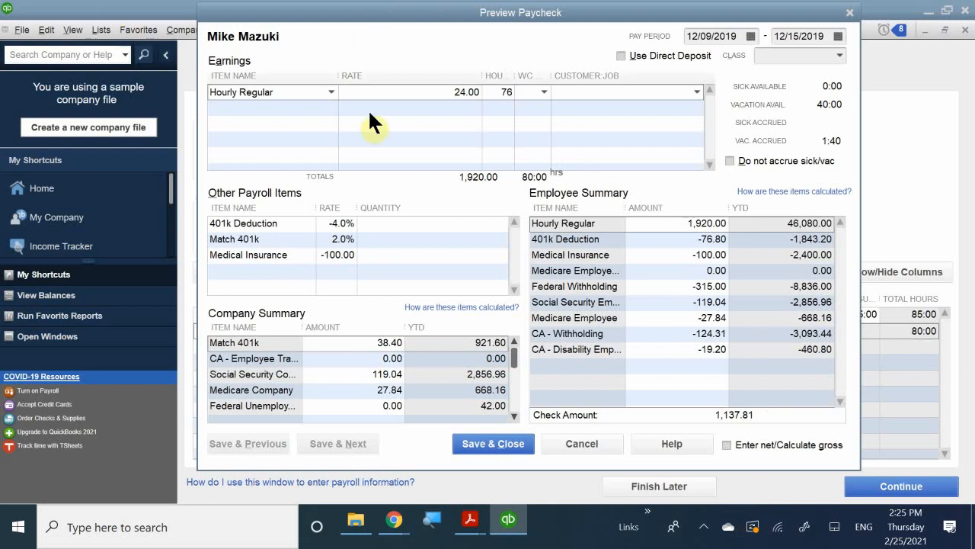
click(522, 152)
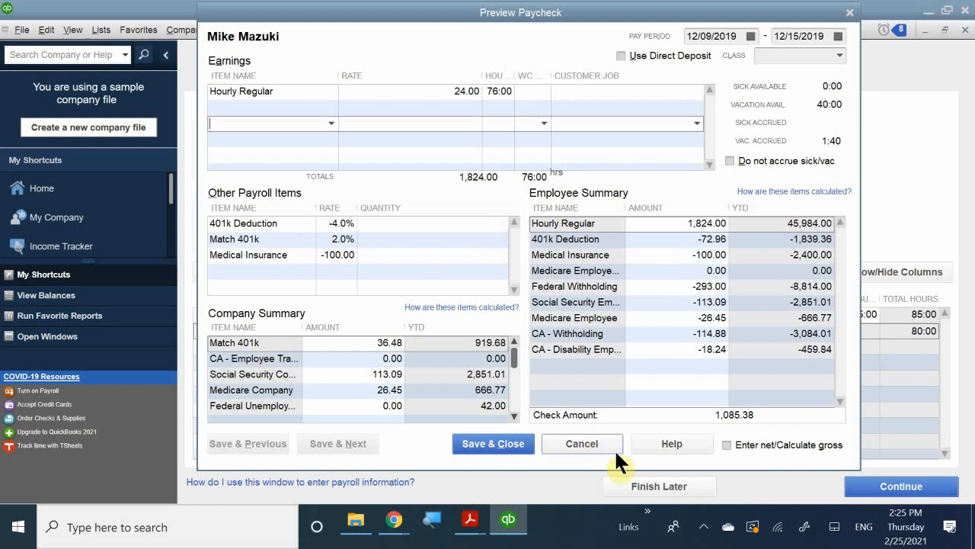
click(511, 444)
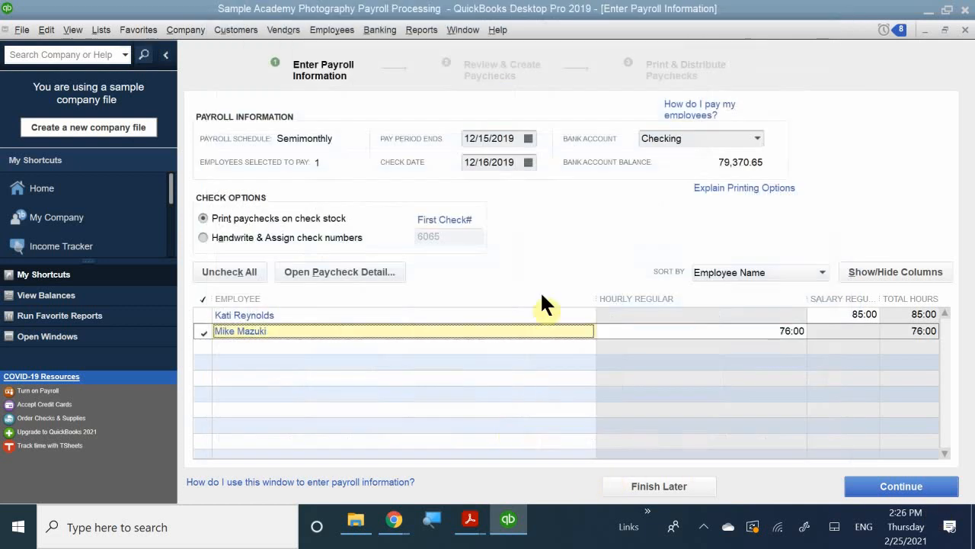
Continue to the payroll review and create the hourly employee's 76-hour paycheck dated 12/16/2019
click(885, 485)
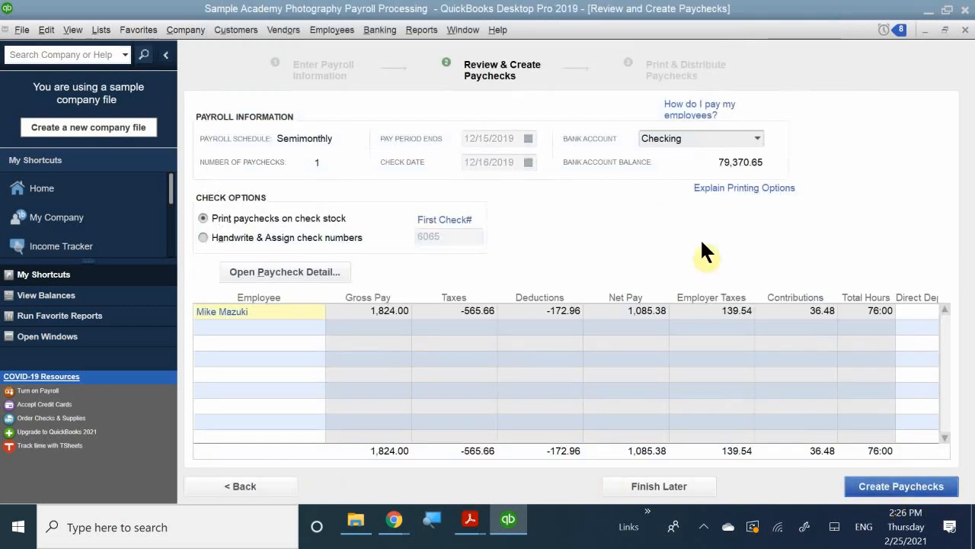
click(878, 484)
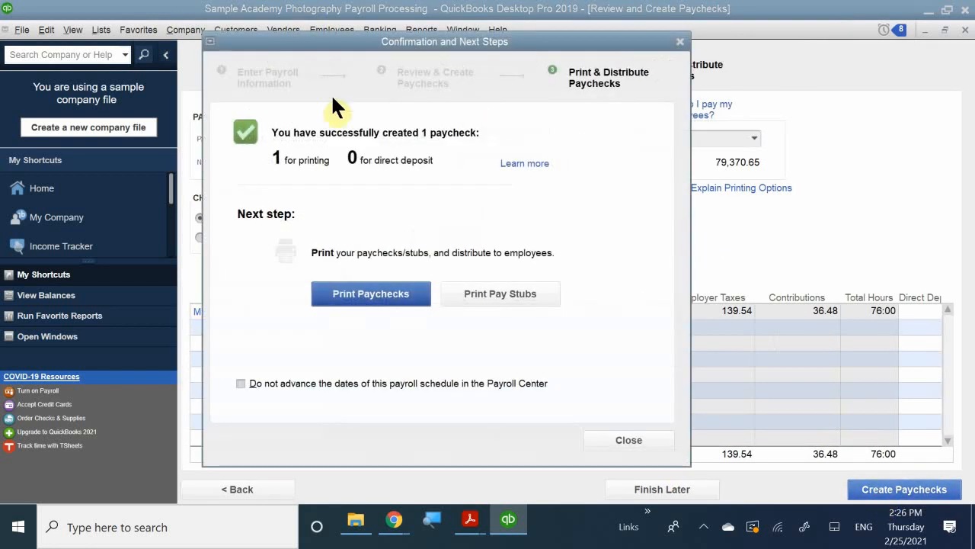
Inspect the print selection and printer settings for the new paycheck, cancel printing, and close the payroll confirmation
click(364, 282)
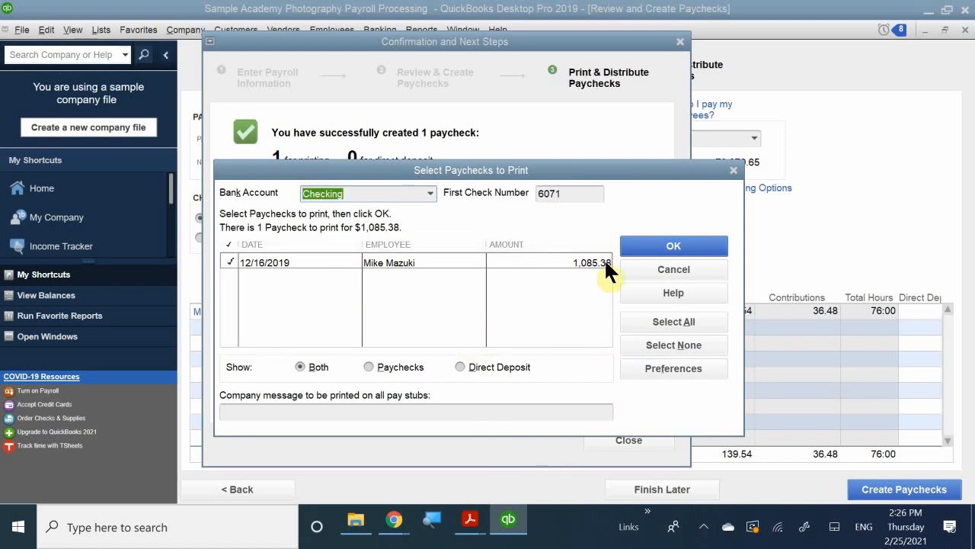
click(641, 245)
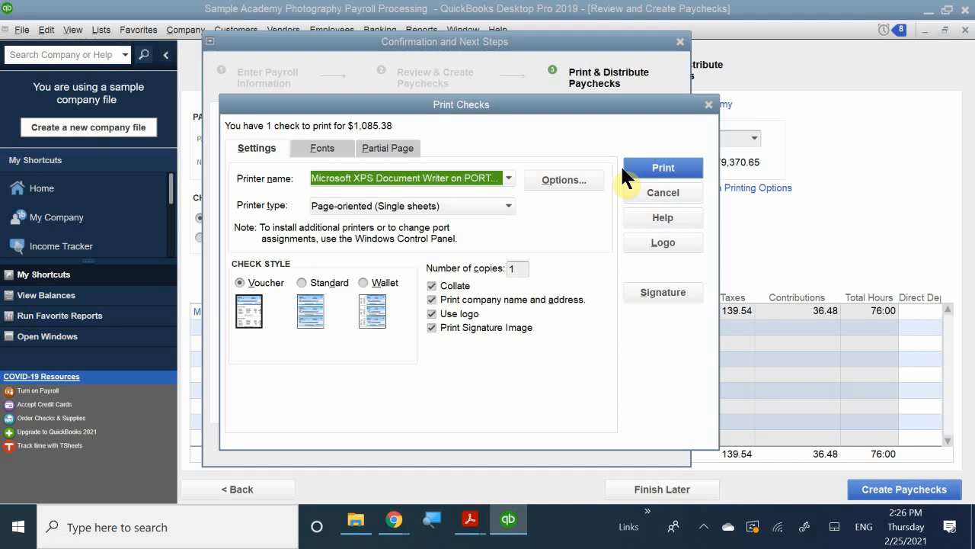
click(645, 189)
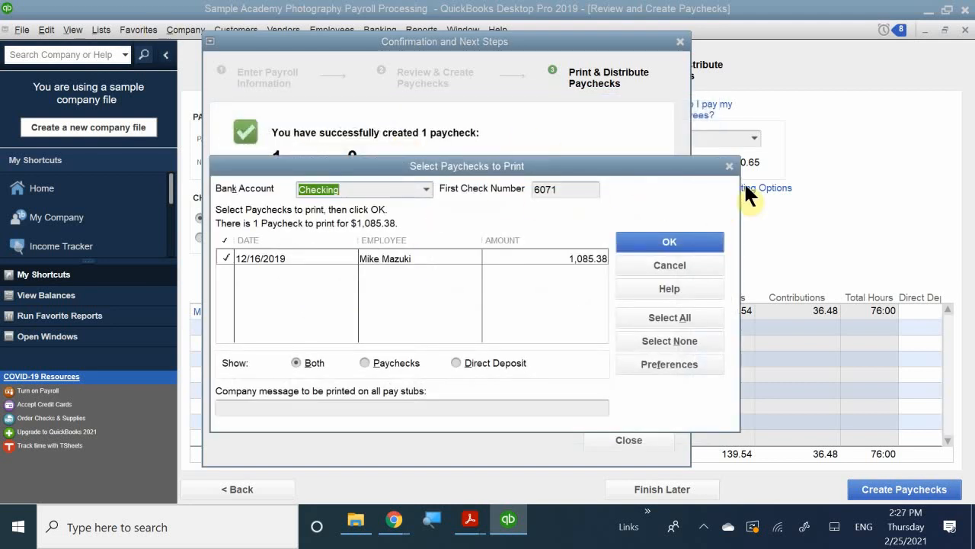
click(729, 166)
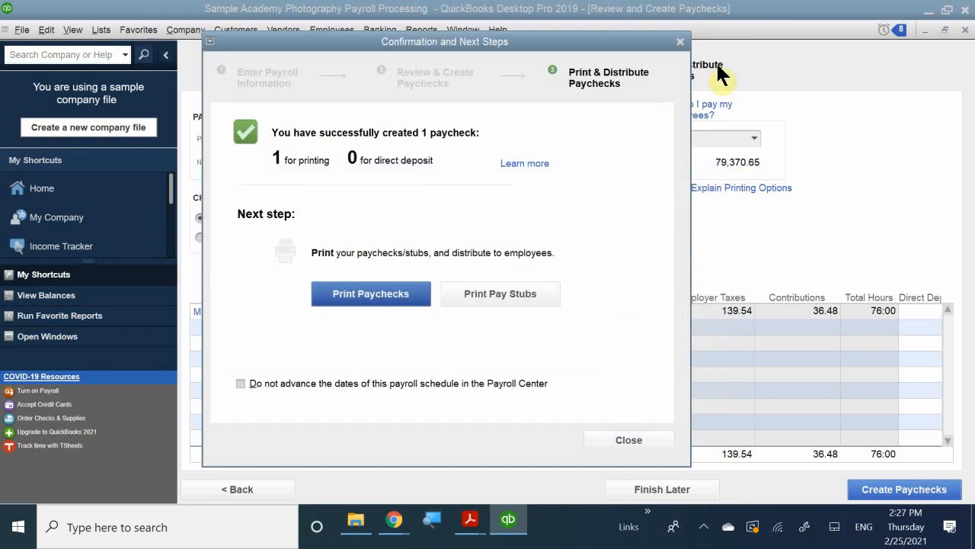
click(679, 41)
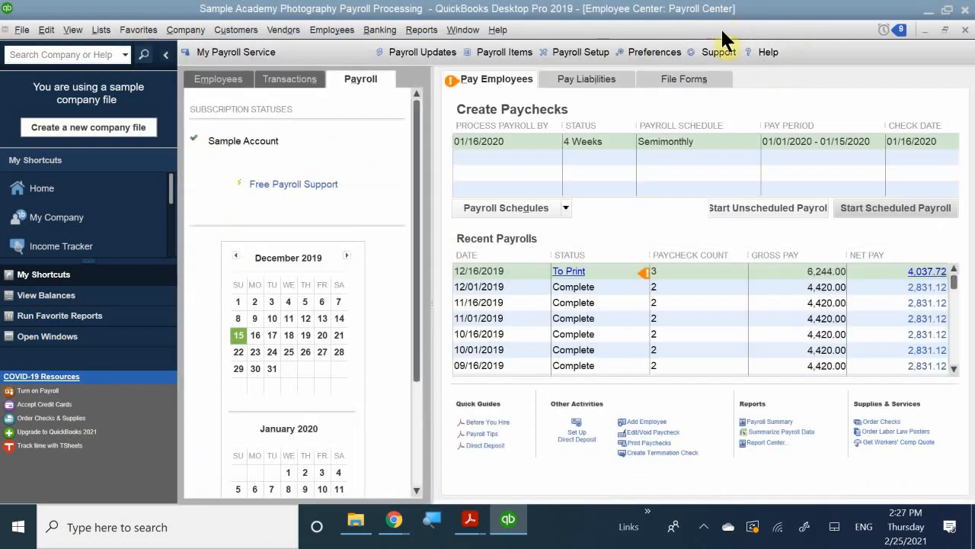
Minimize the Reminders and Payroll Center windows and maximize the Home page
click(769, 52)
click(912, 36)
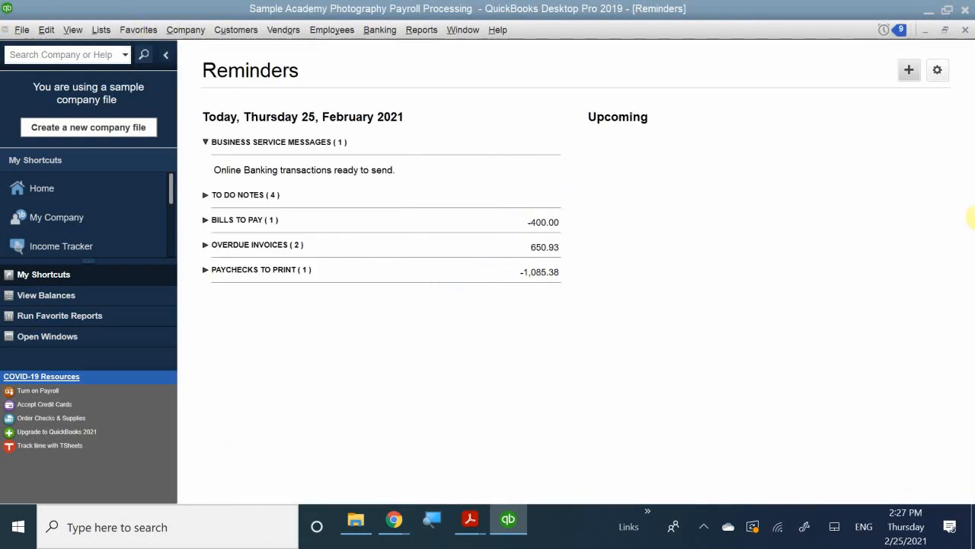
click(924, 30)
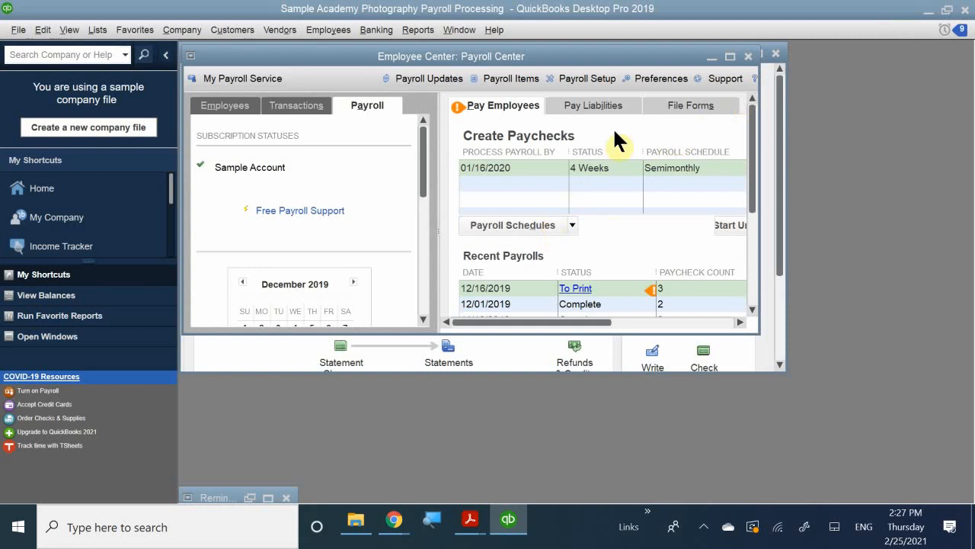
click(711, 58)
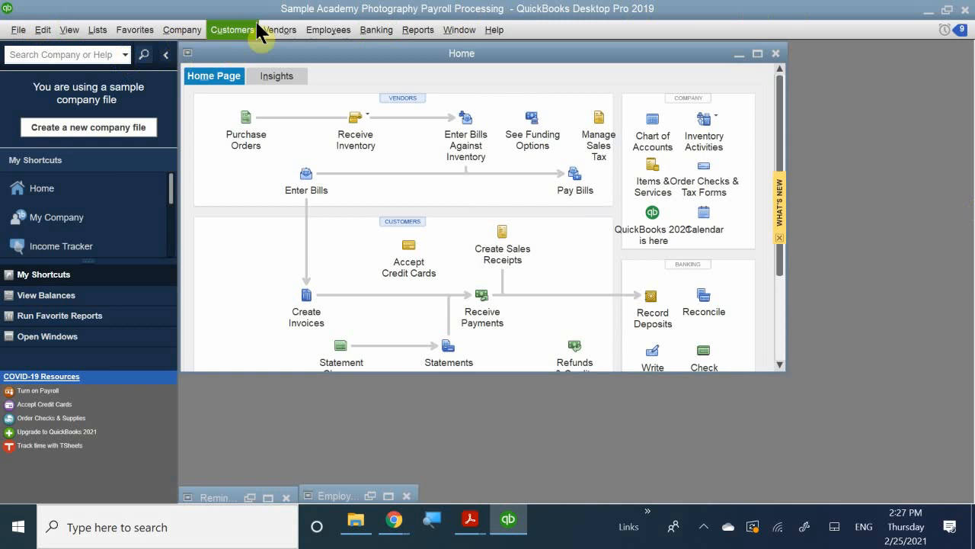
double_click(517, 52)
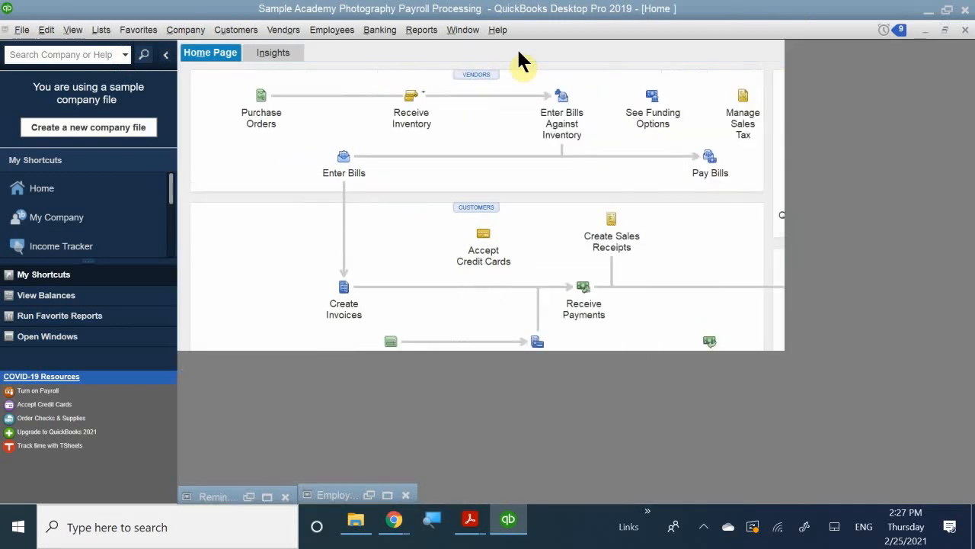
click(893, 356)
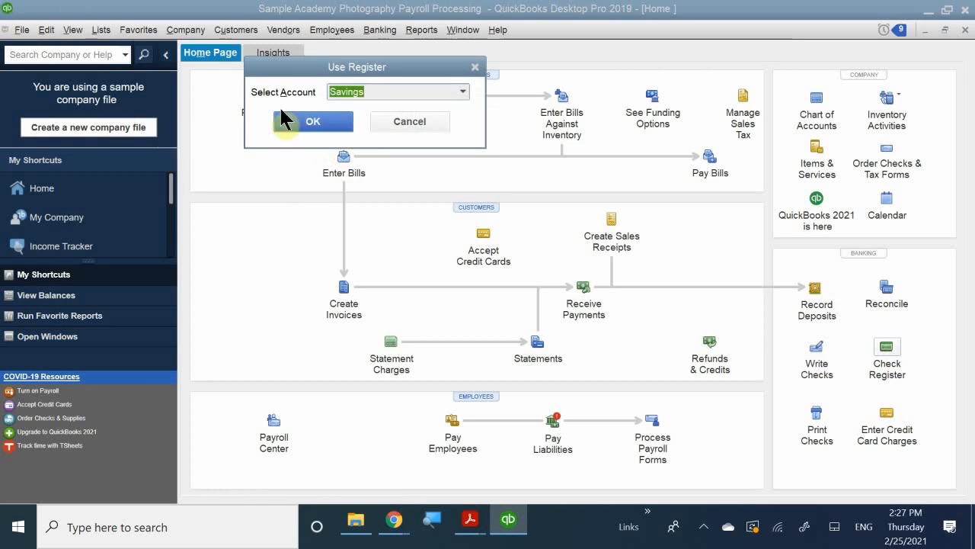
click(292, 121)
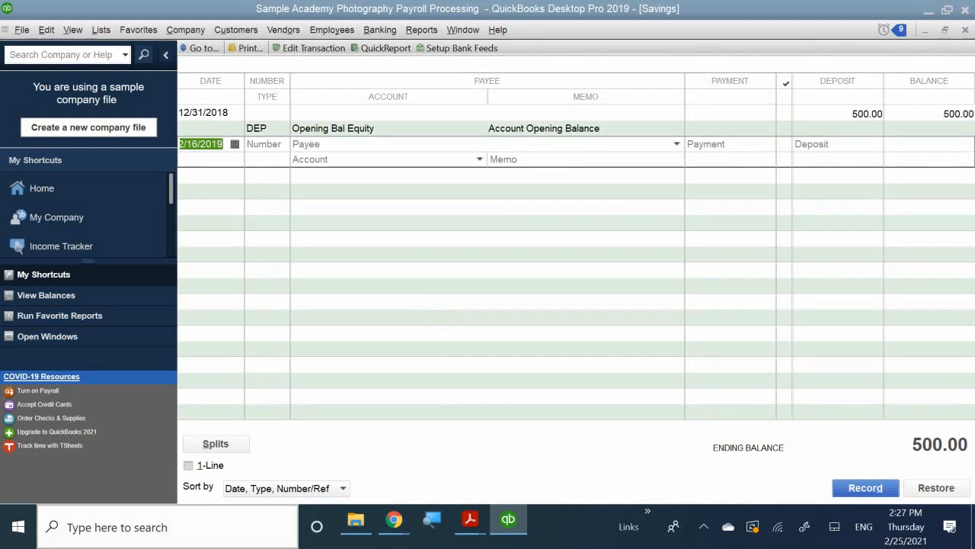
click(965, 31)
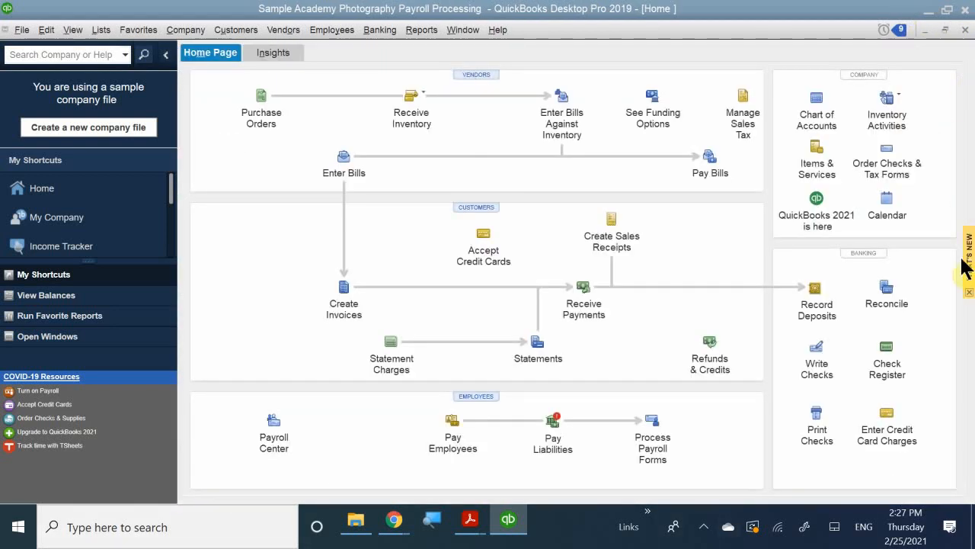
Open the check register for the Checking account
click(886, 349)
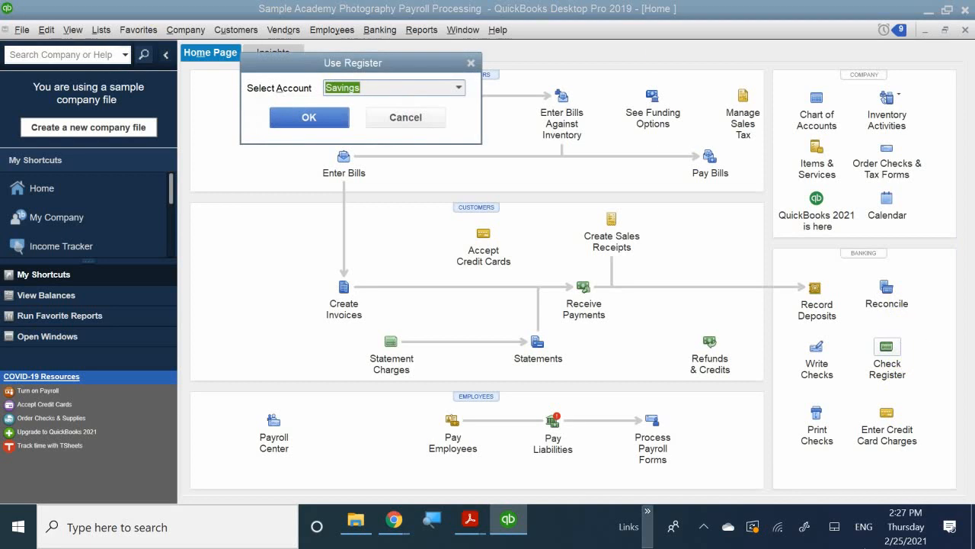
click(437, 88)
click(458, 88)
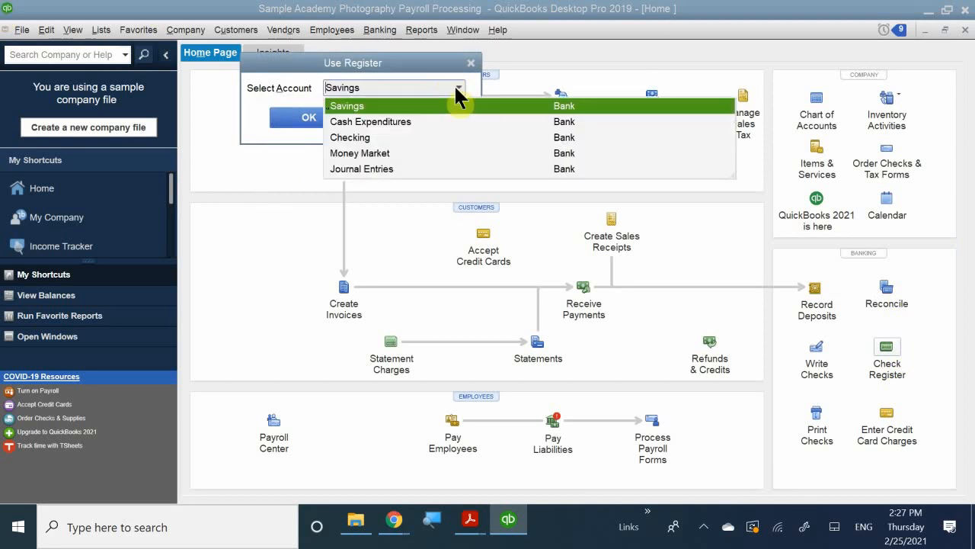
click(350, 137)
click(328, 120)
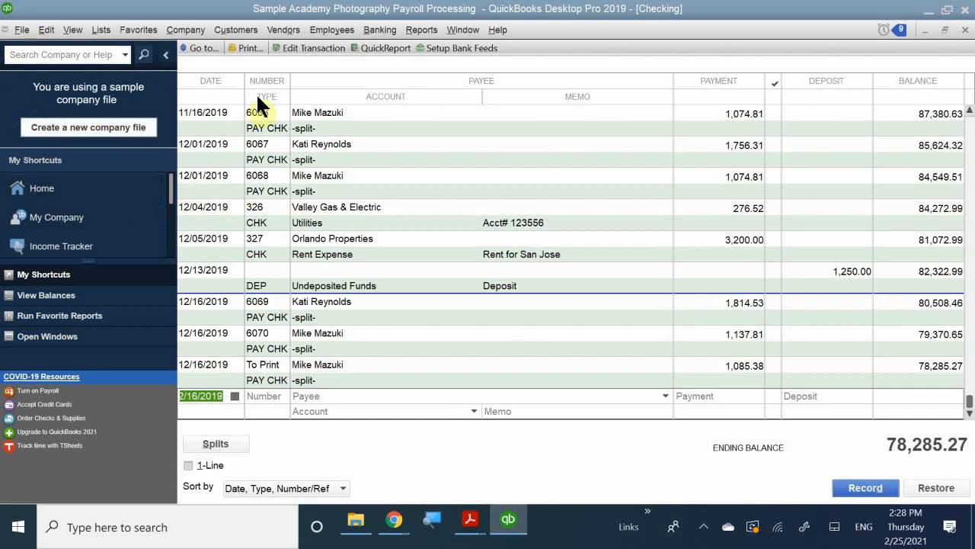
Void the hourly employee's 12/16/2019 paycheck with check number 6070 in the Checking register and record the change
click(312, 335)
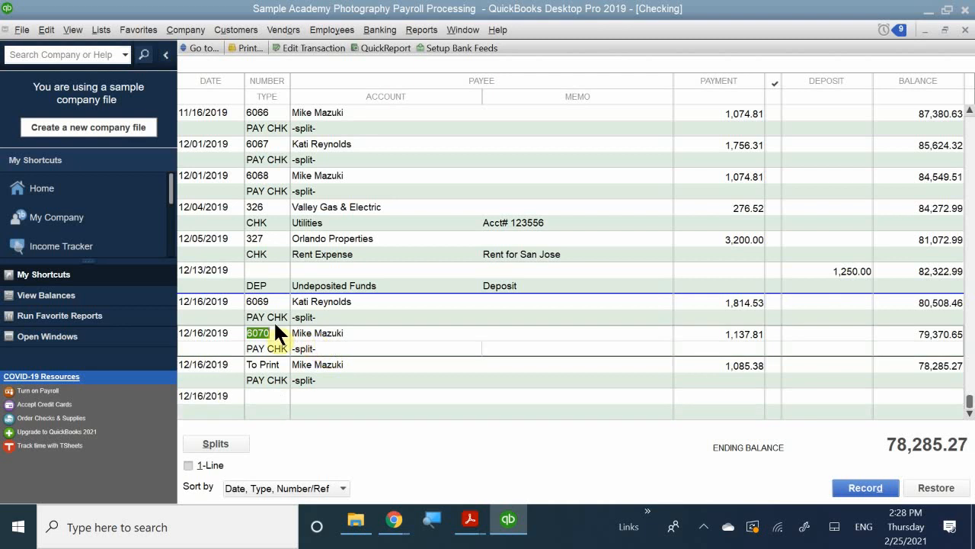
right_click(339, 344)
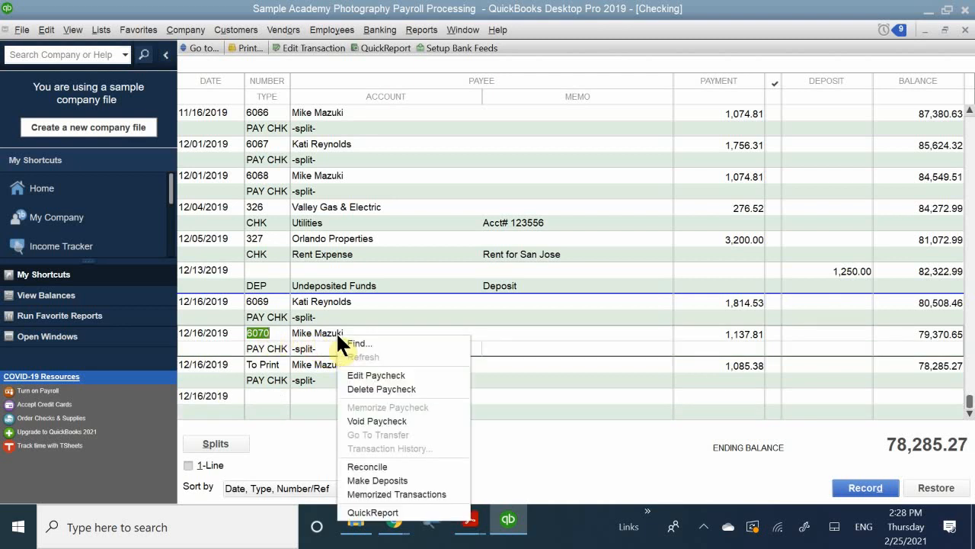
click(385, 419)
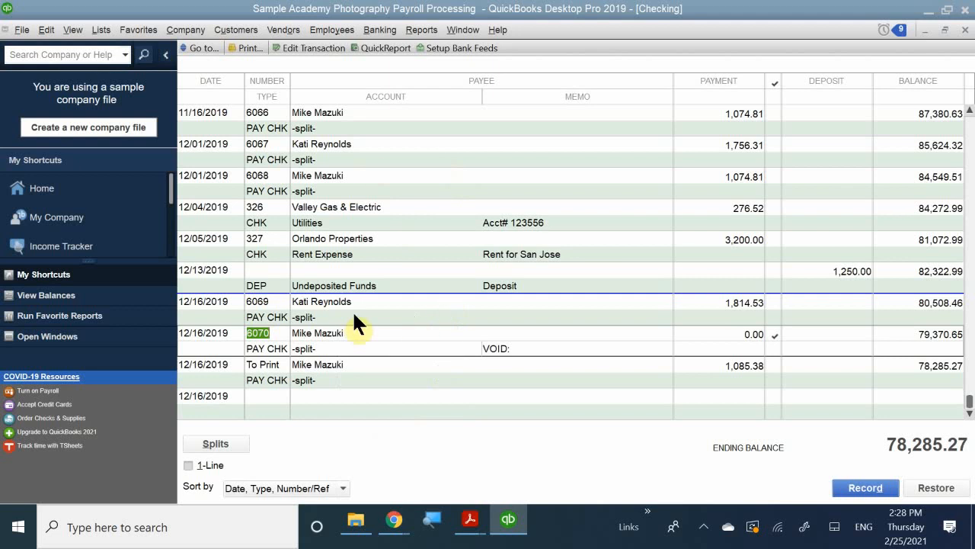
click(709, 365)
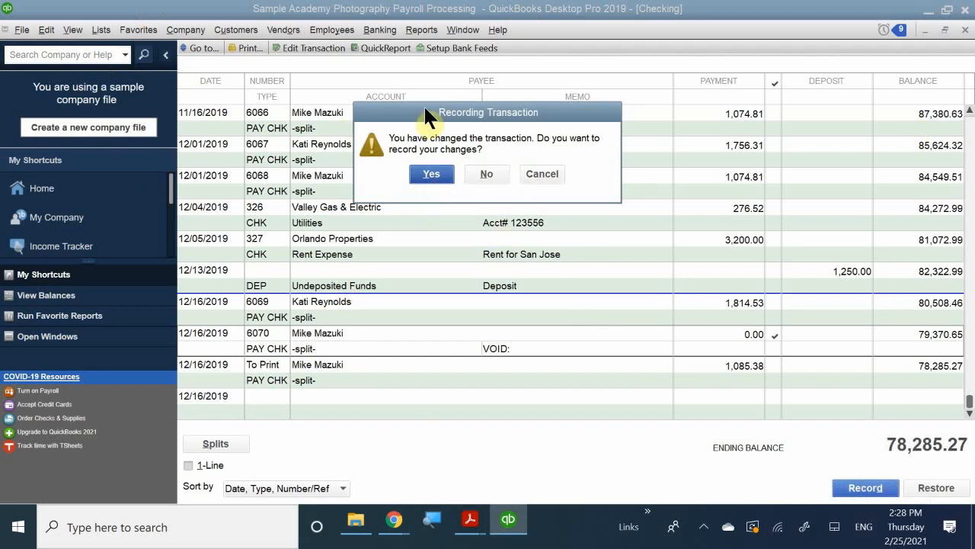
drag(424, 106, 418, 207)
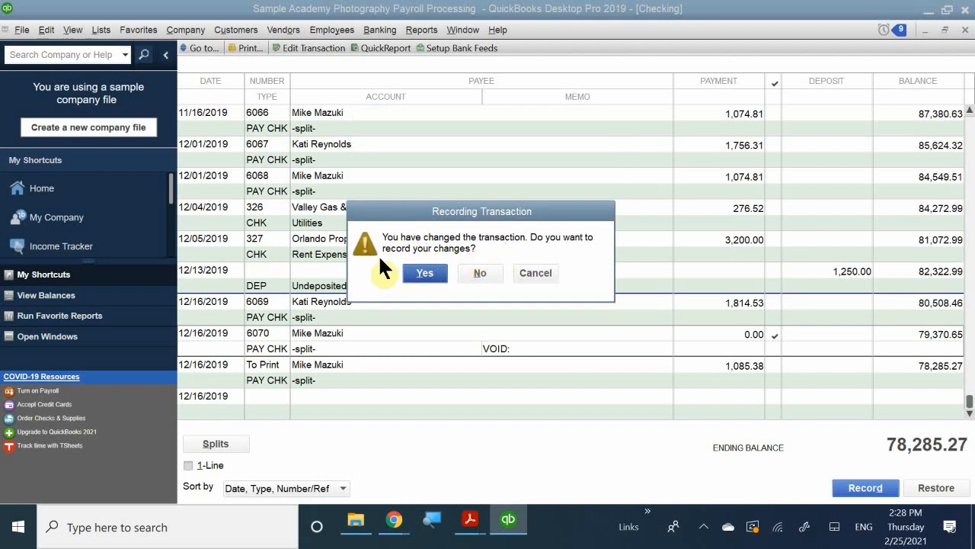
click(425, 272)
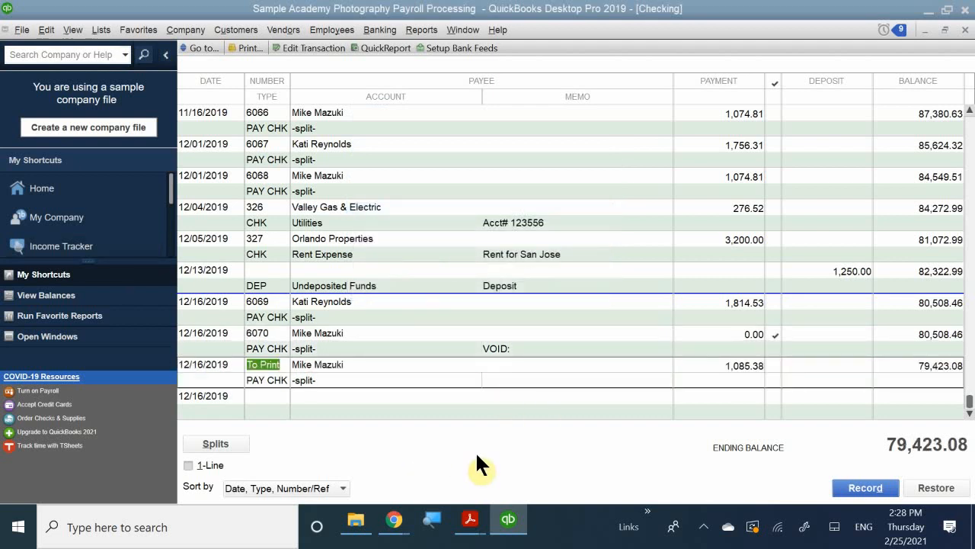
click(390, 404)
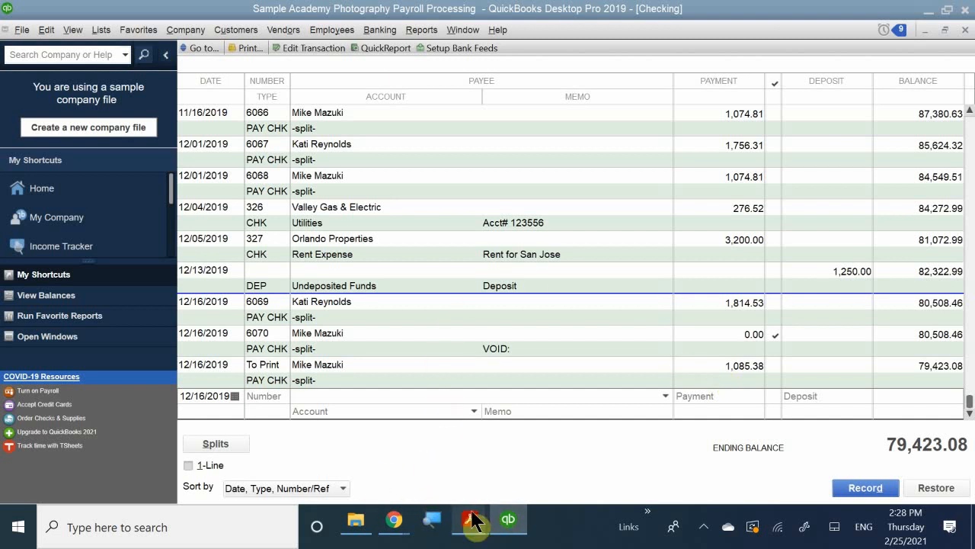
Switch to QB CH 11.pdf in Acrobat Reader and read the paycheck editing steps and the Paying Payroll Liabilities introduction on page 13
mouse_move(473, 520)
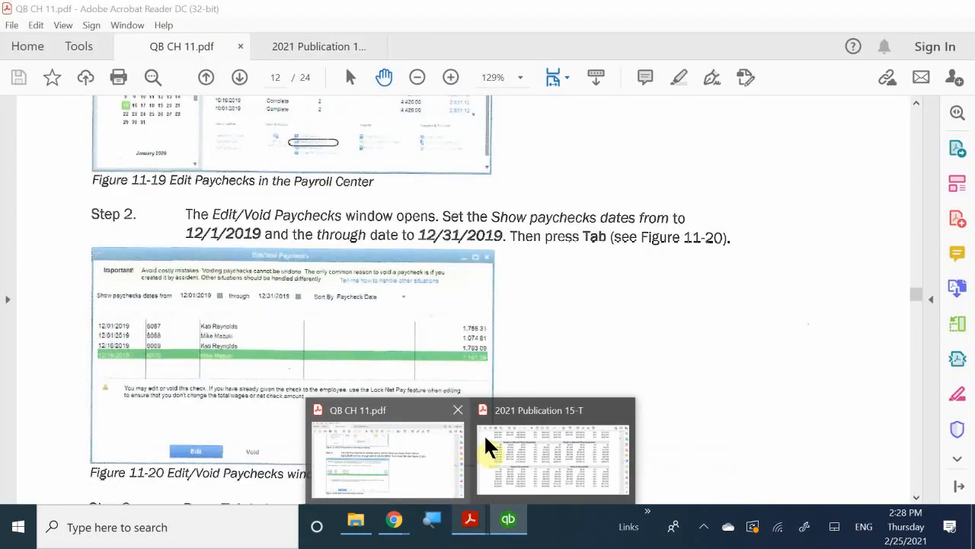
mouse_move(504, 439)
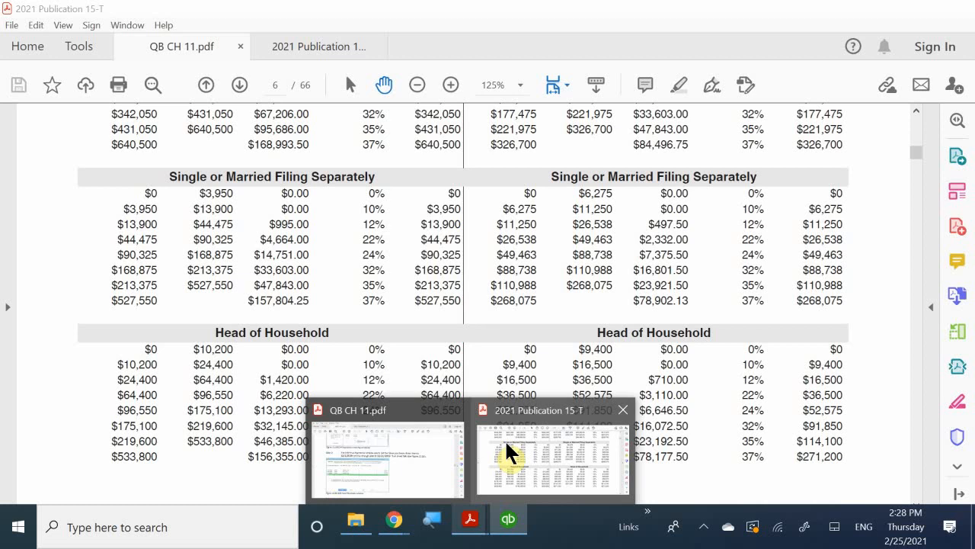
mouse_move(511, 521)
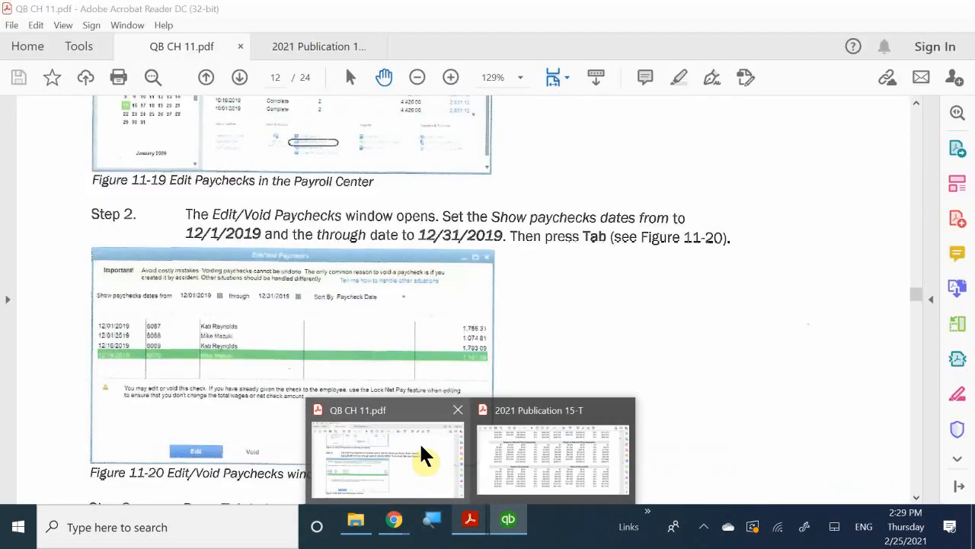
click(419, 441)
scroll(313, 274, down, 2)
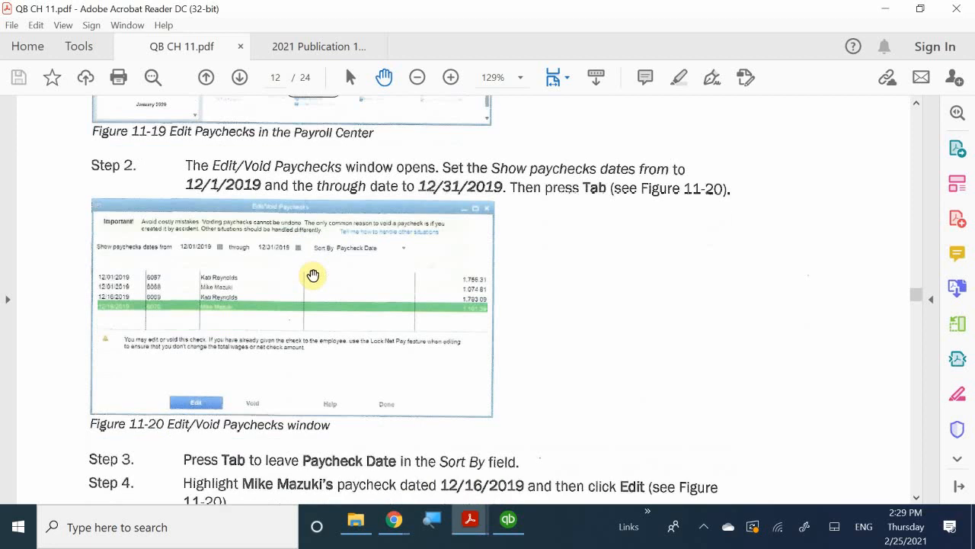
scroll(312, 274, down, 10)
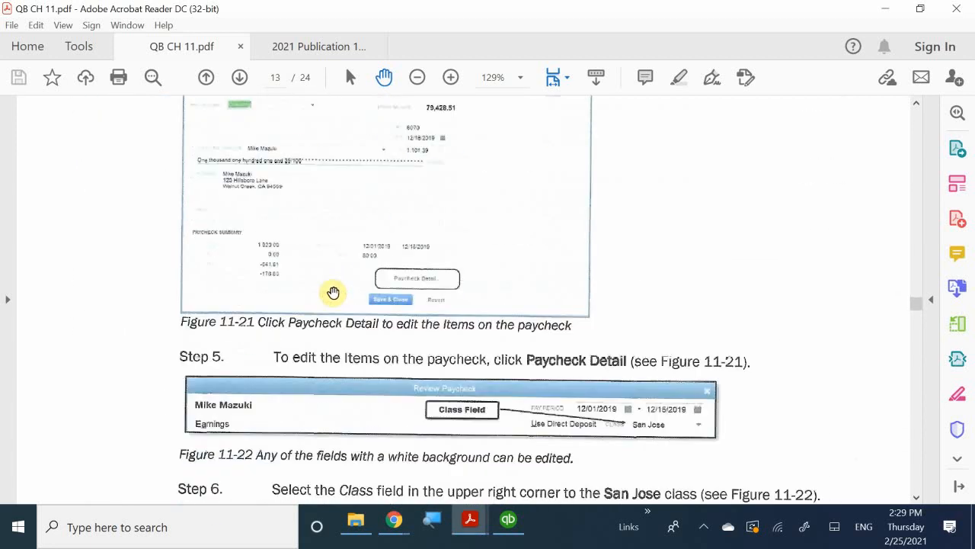
scroll(333, 292, down, 10)
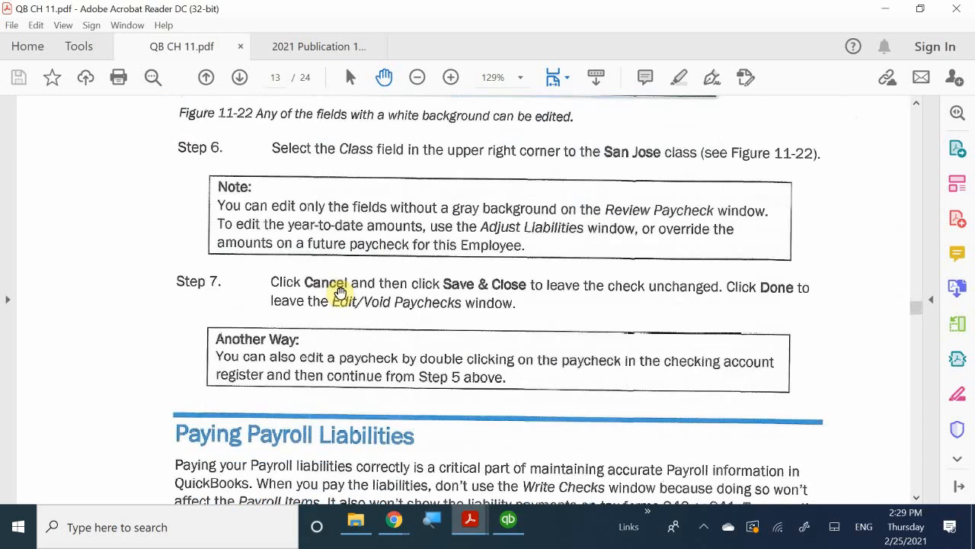
scroll(339, 292, down, 5)
scroll(350, 293, up, 3)
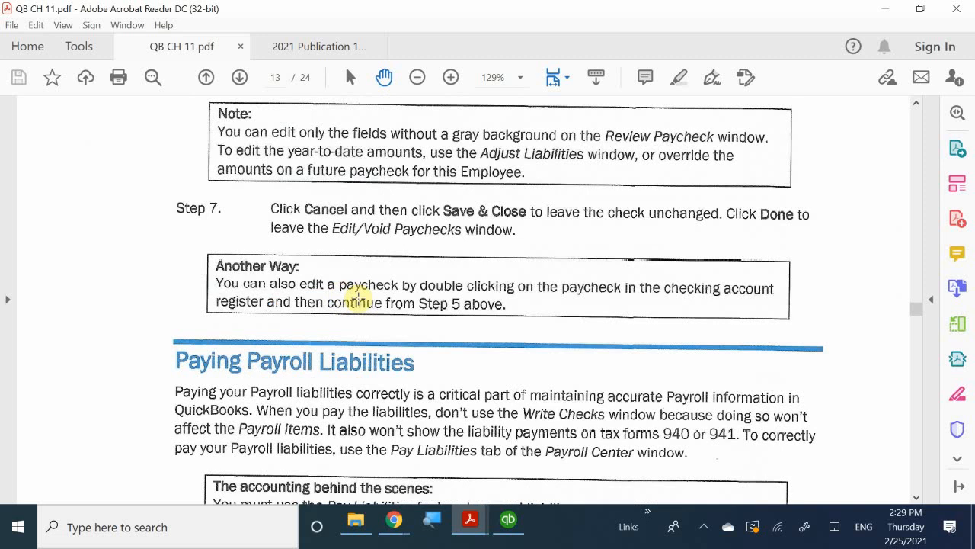
scroll(358, 295, up, 10)
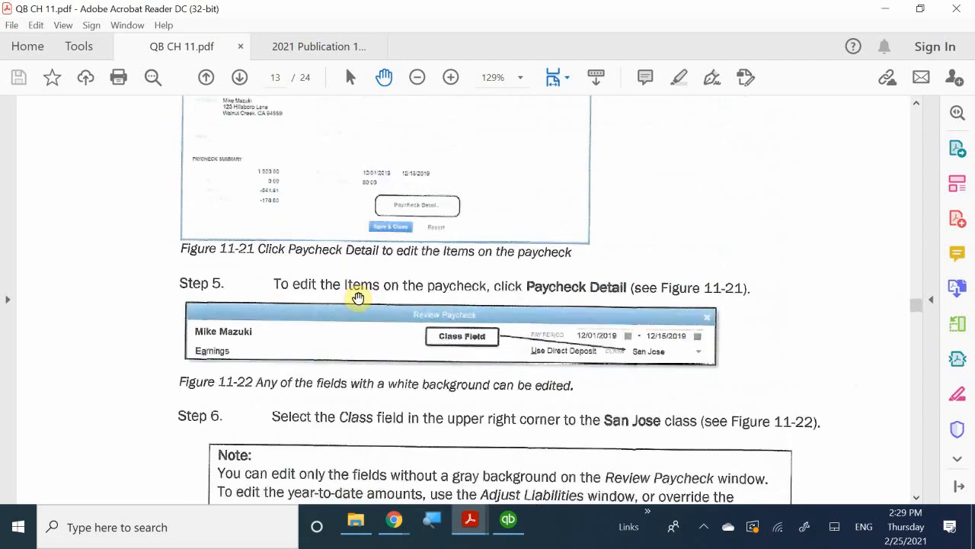
scroll(358, 298, down, 8)
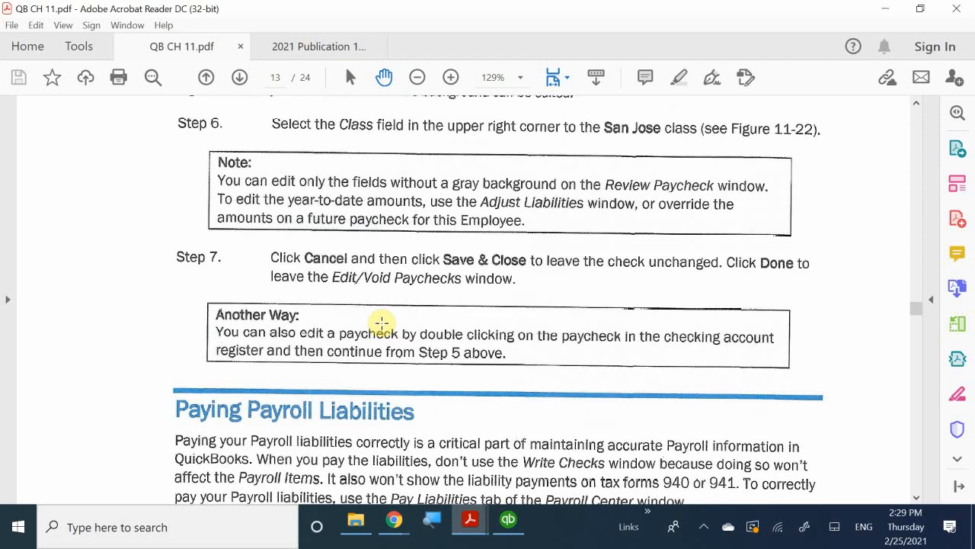
scroll(383, 323, down, 2)
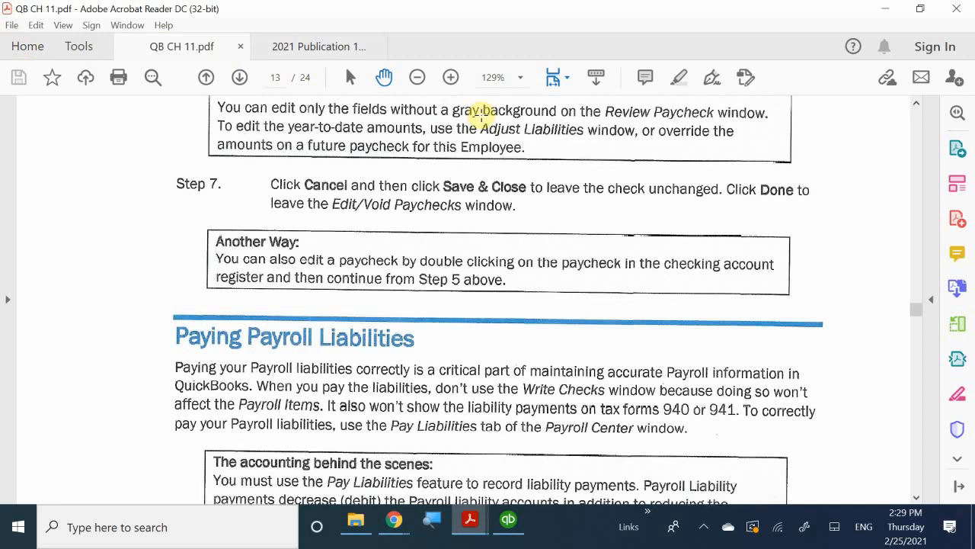
scroll(484, 116, down, 3)
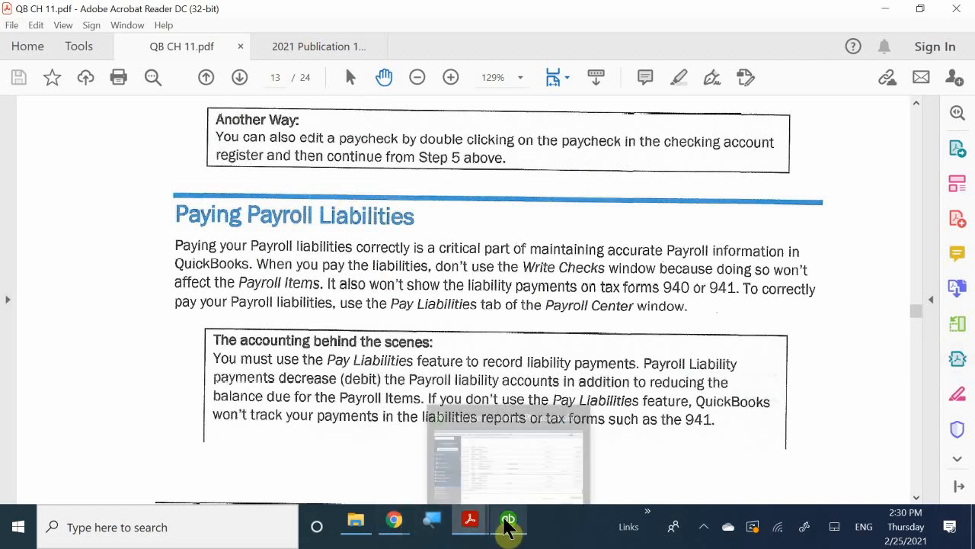
Switch back to QuickBooks, close the Checking register and open the Pay Liabilities section of the Payroll Center
click(503, 466)
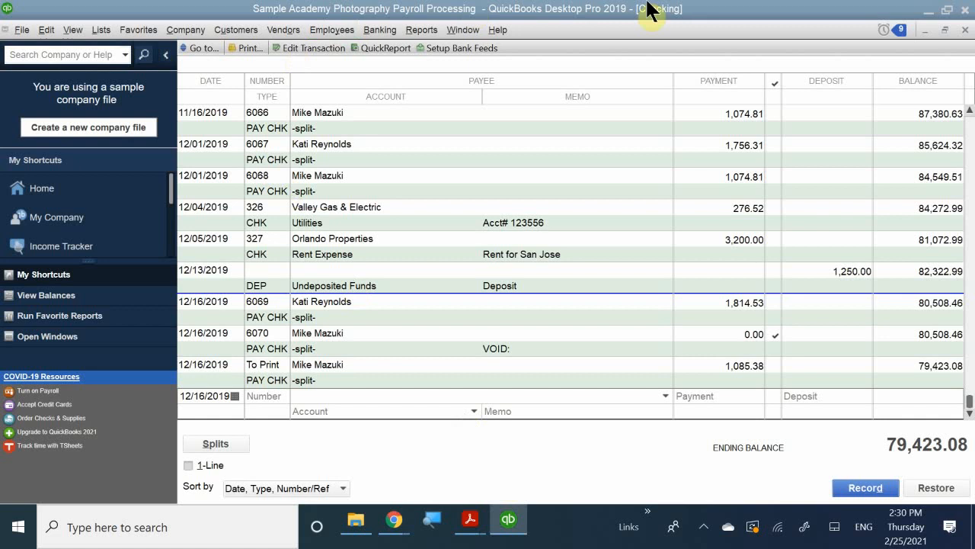
click(965, 30)
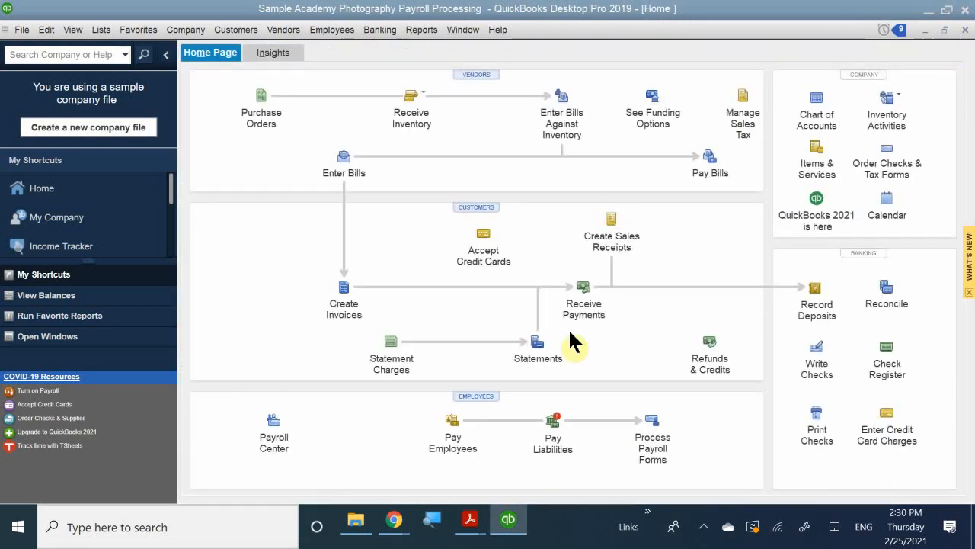
click(552, 427)
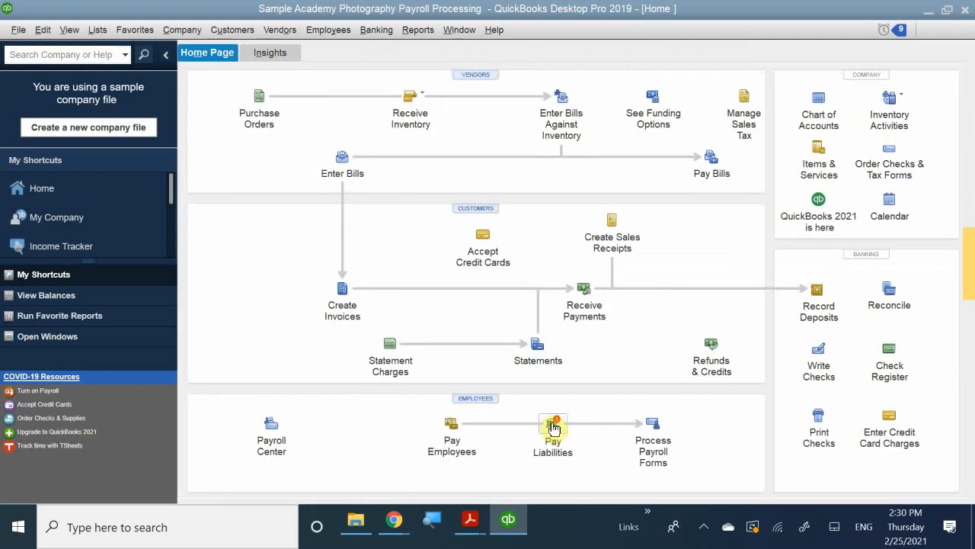
click(552, 427)
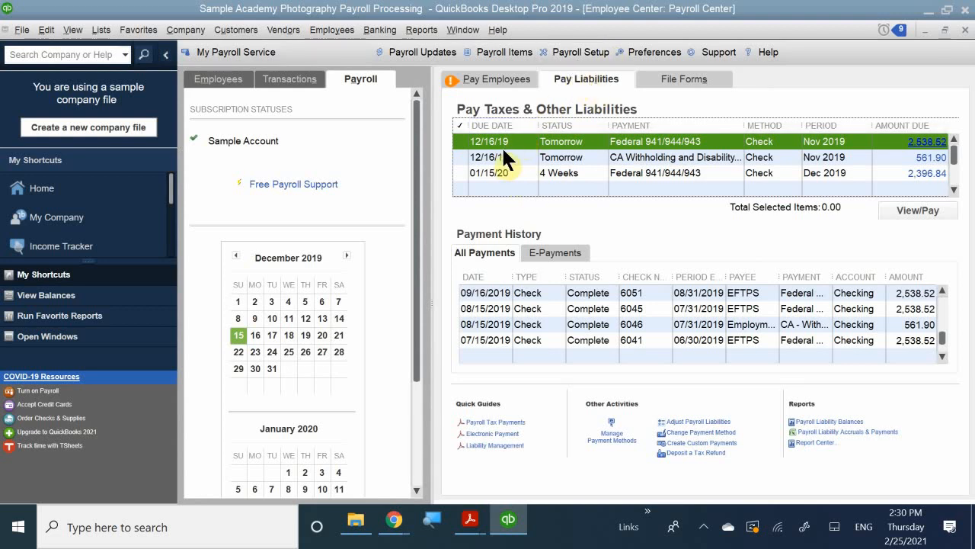
Create and save the liability payment check for the Nov 2019 Federal 941/944/943 liability due 12/16/19
click(550, 142)
click(917, 210)
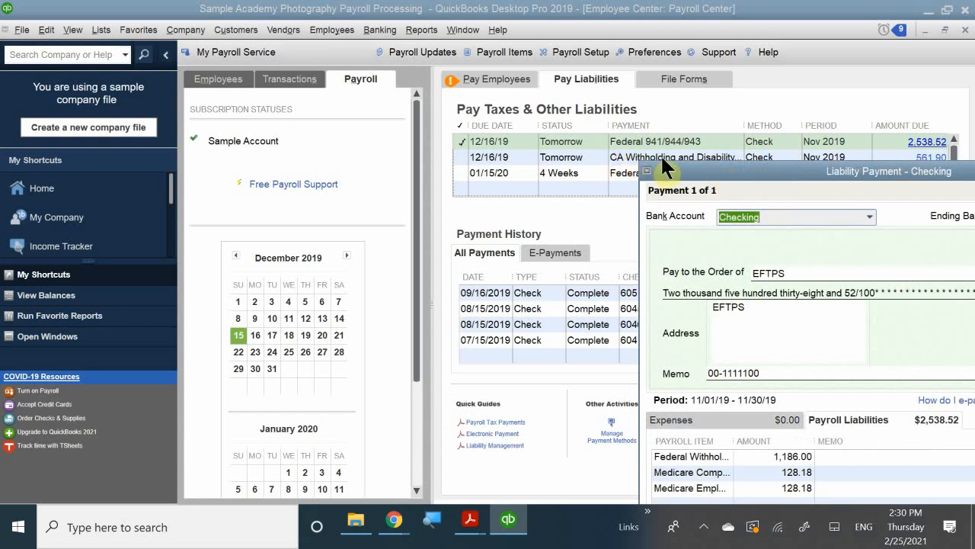
drag(682, 169, 466, 66)
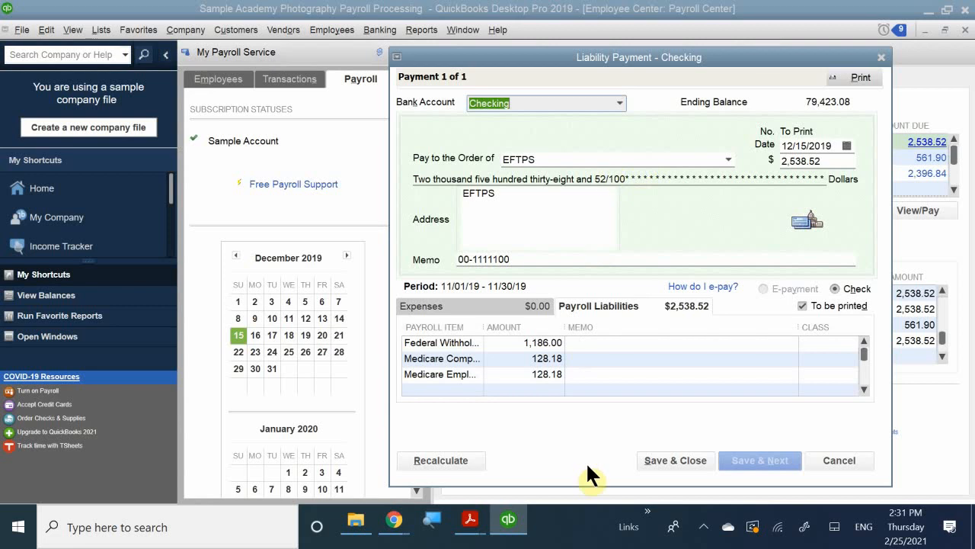
click(682, 461)
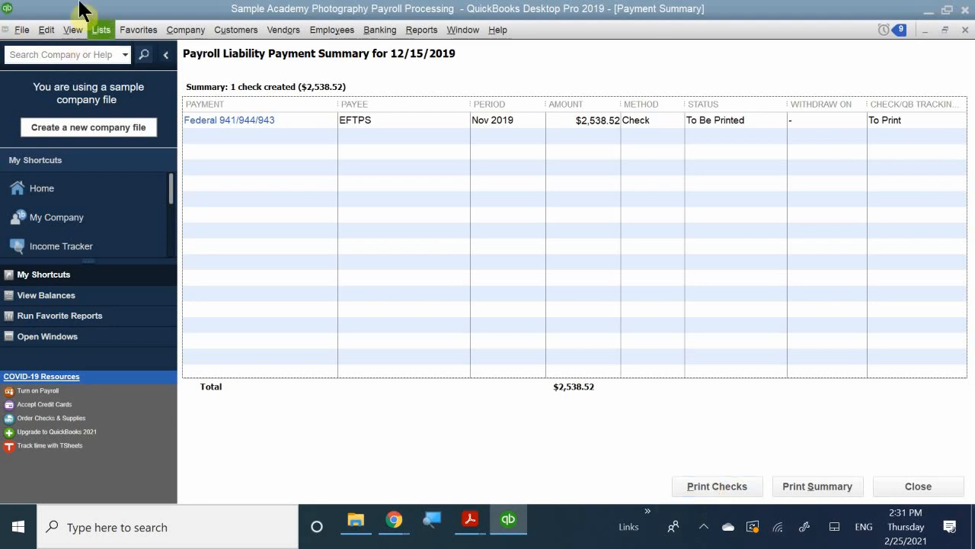
Close the Payroll Liability Payment Summary and the Payroll Center to return to the Home page
click(60, 31)
mouse_move(57, 34)
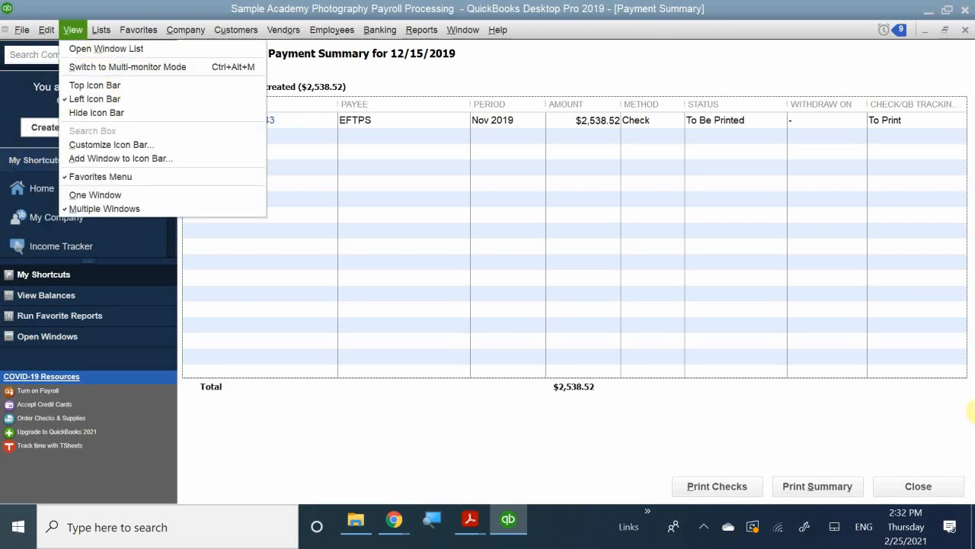
click(973, 145)
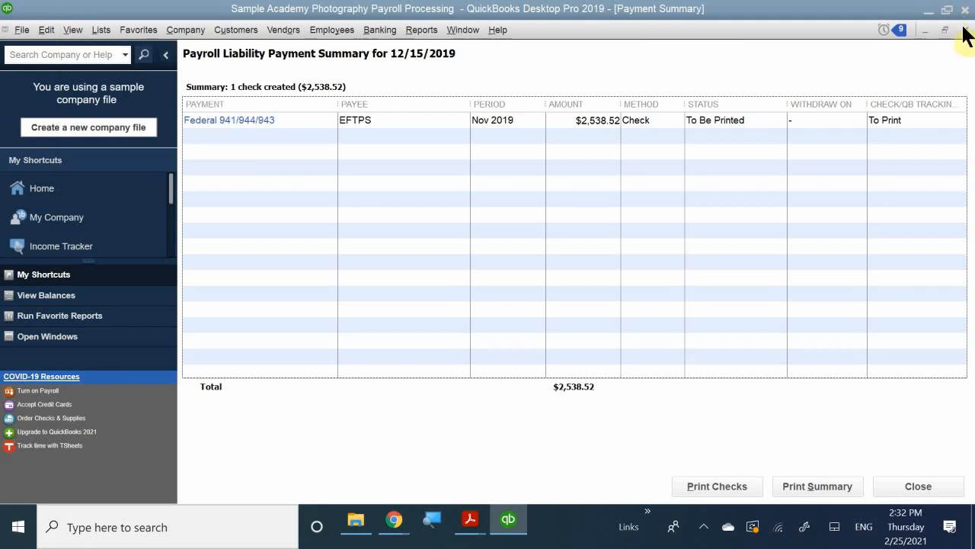
click(964, 29)
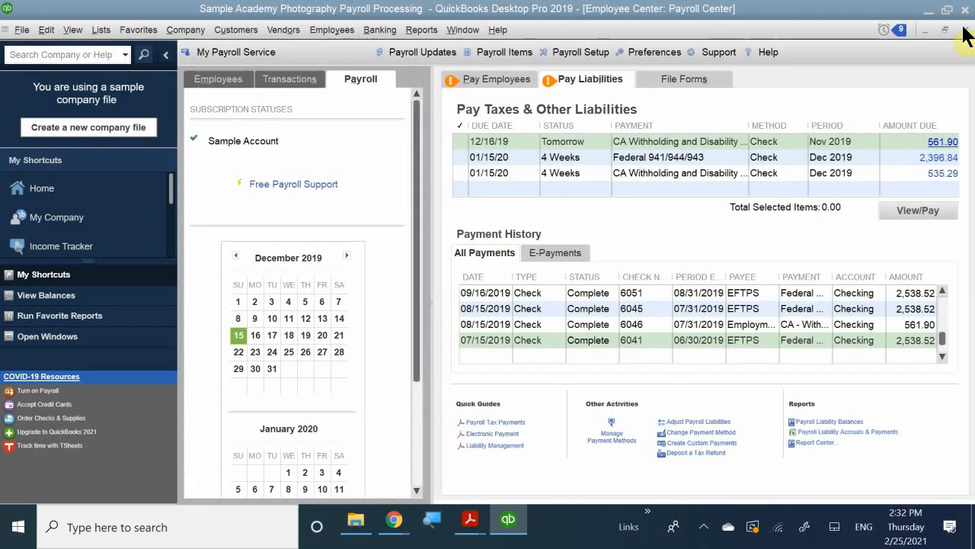
click(965, 32)
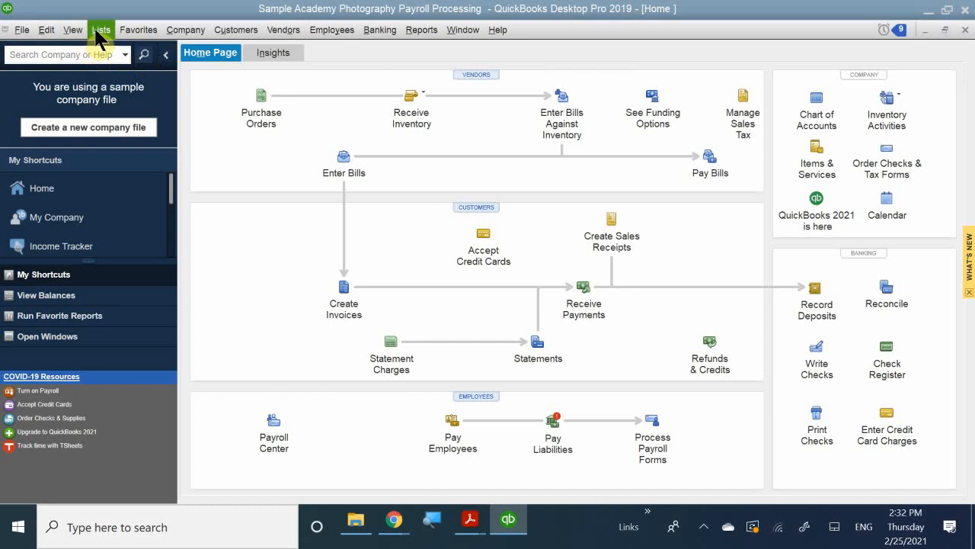
Open the Payroll Item List and open the CA - Disability Employee item for editing
click(98, 30)
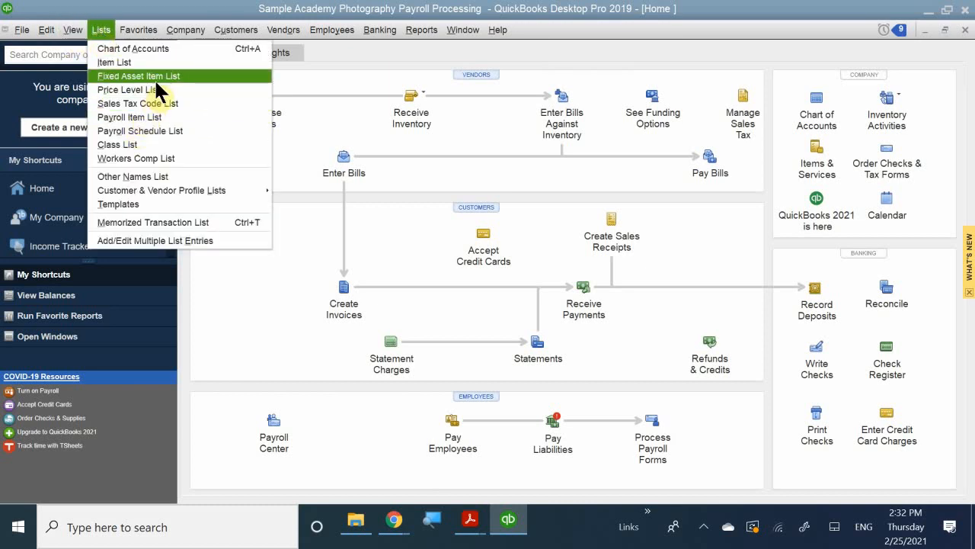
click(150, 122)
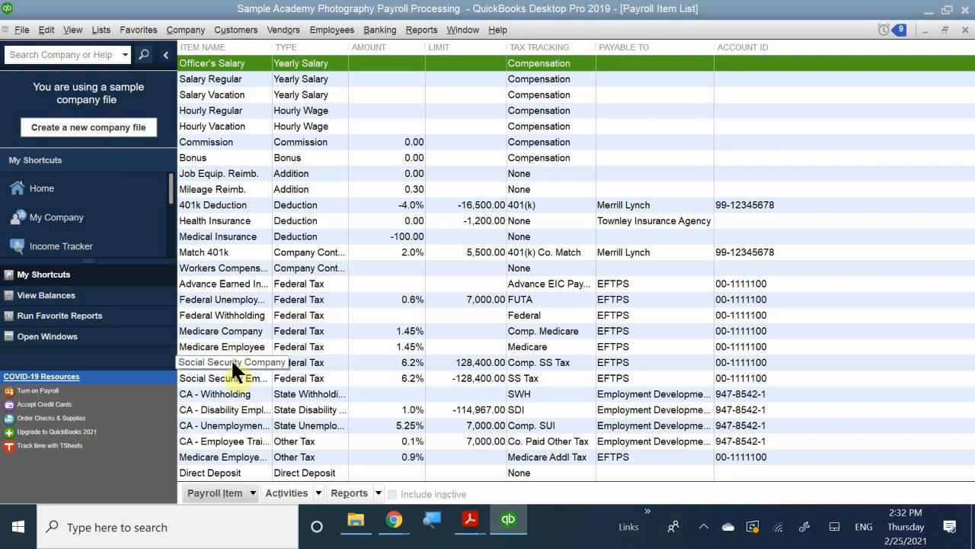
click(226, 409)
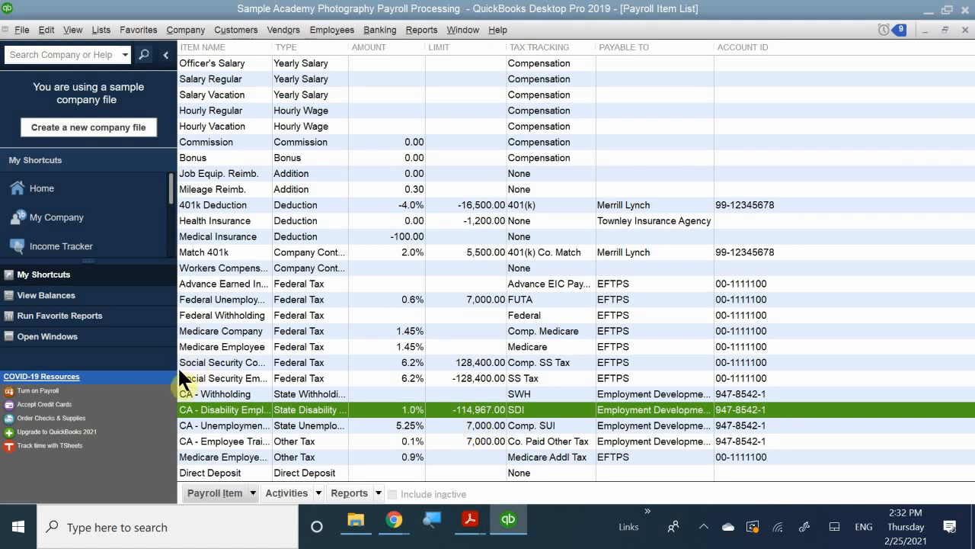
right_click(226, 399)
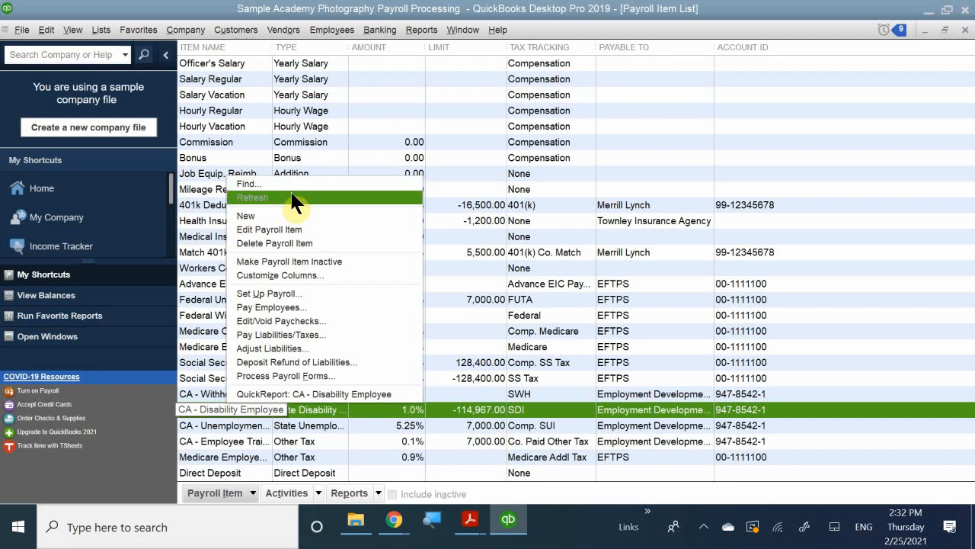
click(315, 232)
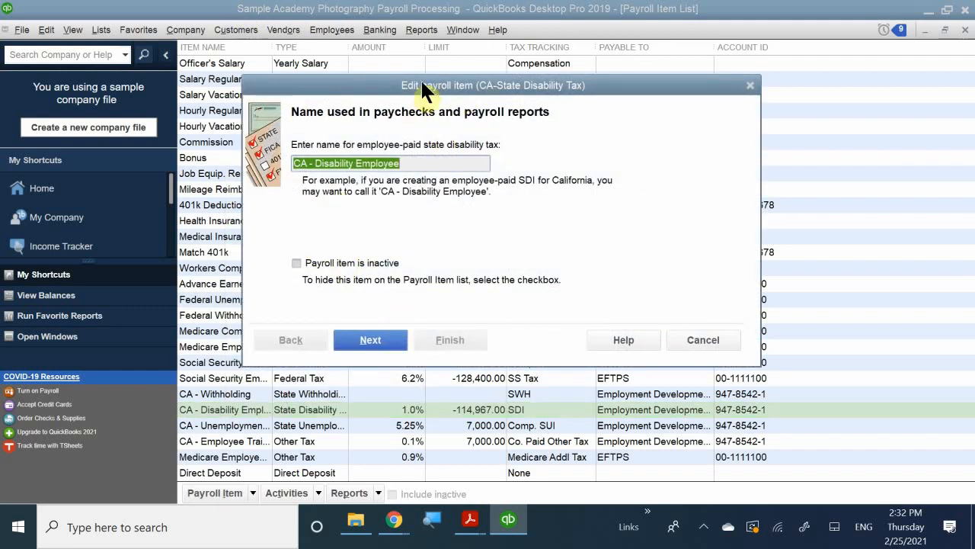
Review the CA - Disability Employee item's setup pages, including the employee tax rate, through to the pre-tax deductions
click(382, 338)
click(381, 337)
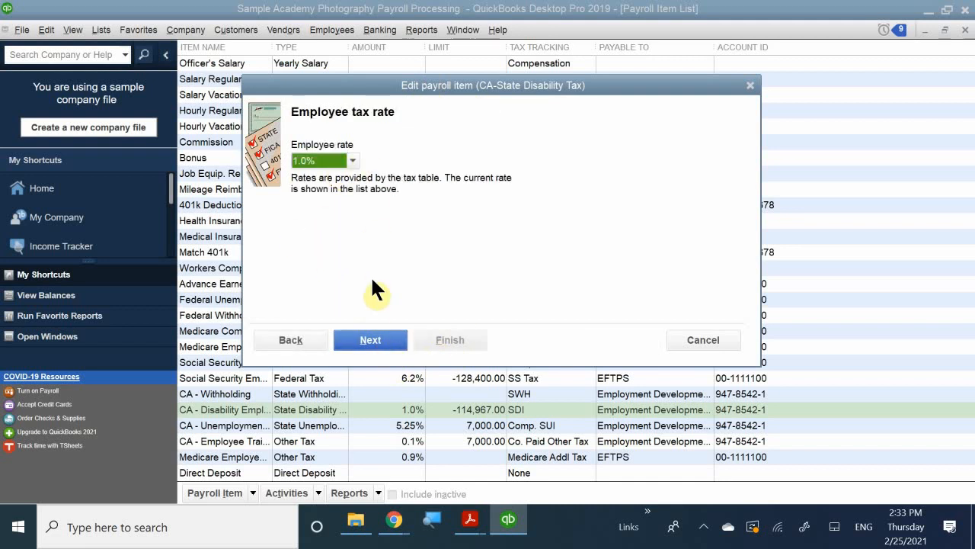
click(370, 340)
click(370, 340)
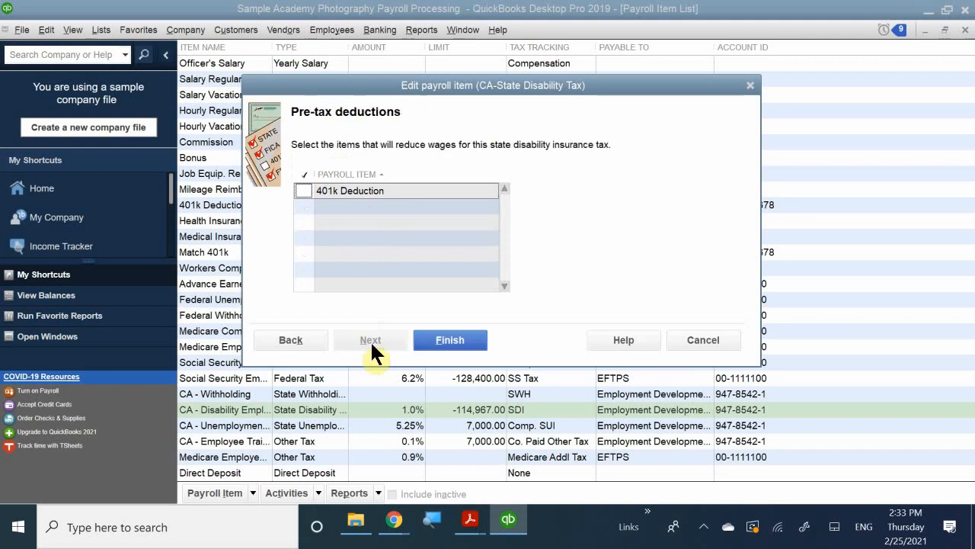
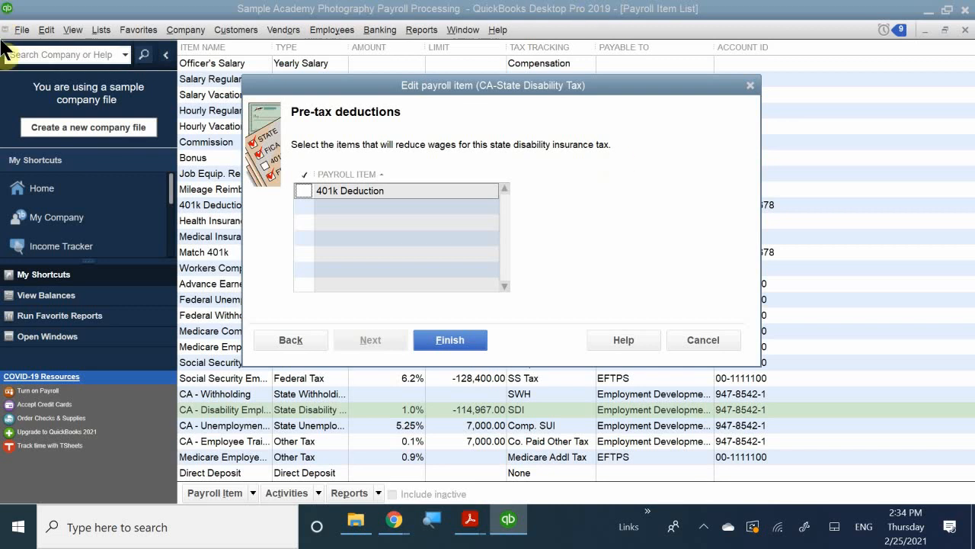
Finish editing the CA - Disability Employee item and close the Payroll Item List
click(446, 339)
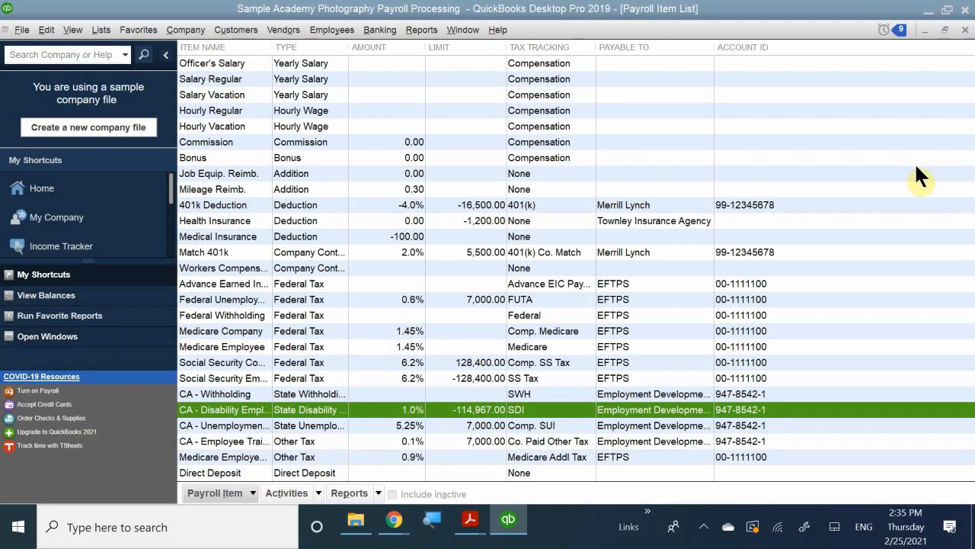
click(964, 30)
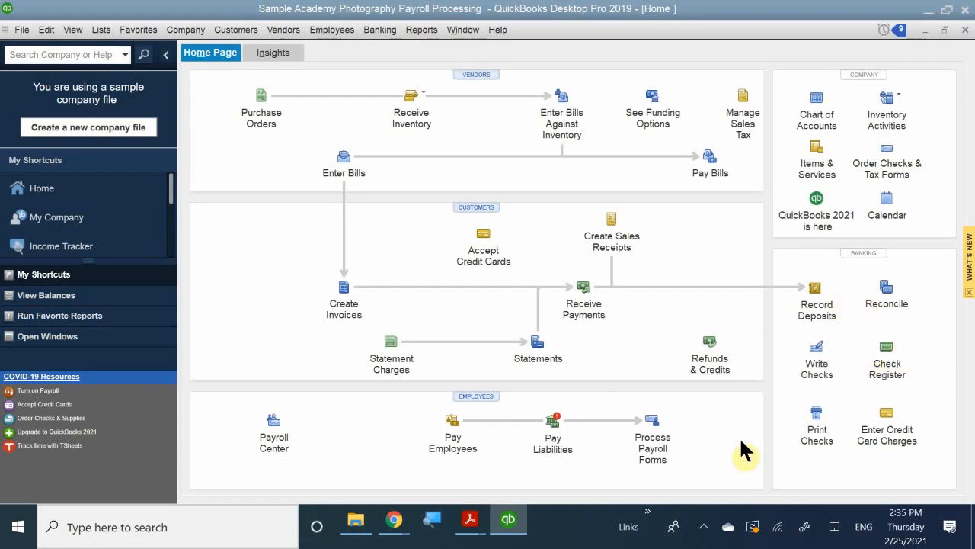
Open the check register for the Checking account
click(886, 365)
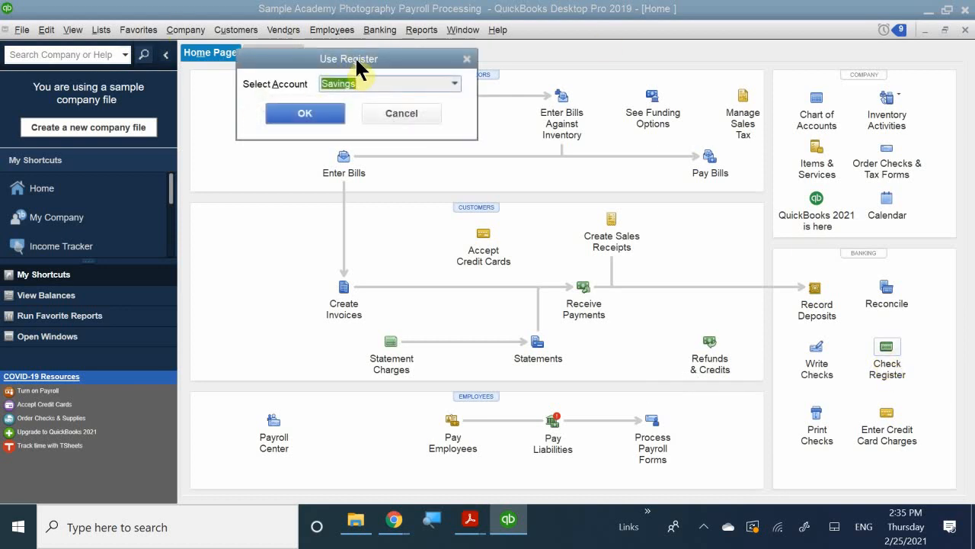
drag(353, 59, 447, 169)
click(542, 191)
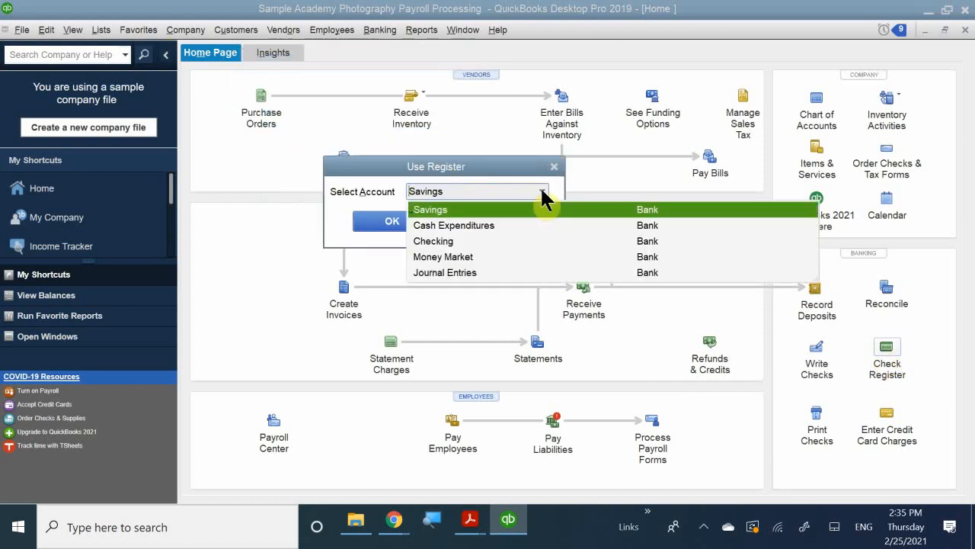
click(431, 240)
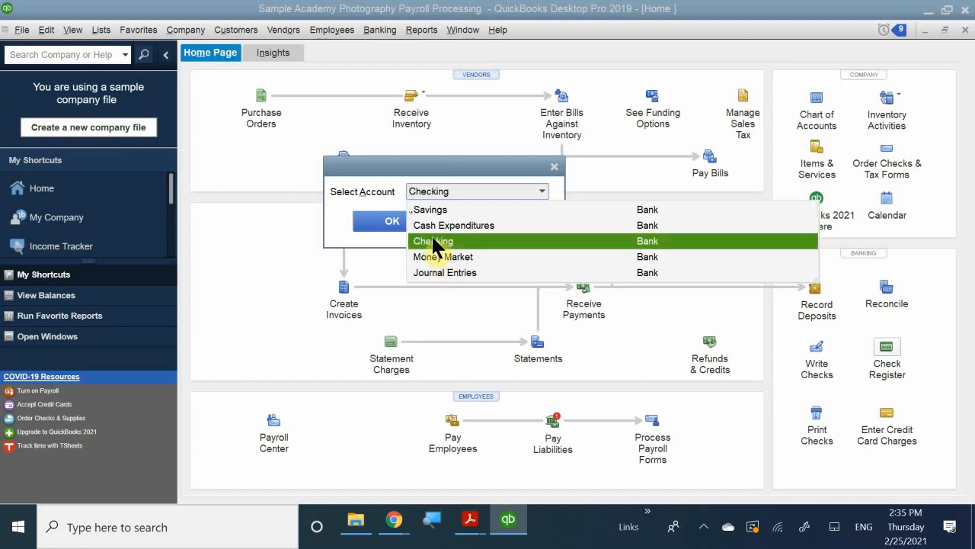
click(403, 223)
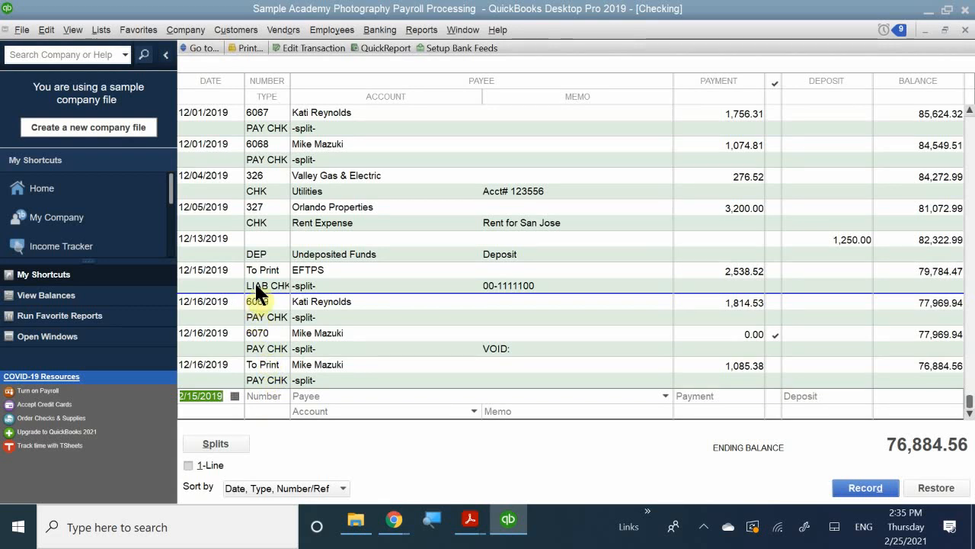
Review the EFTPS liability check dated 12/15/2019, then close the check and the Checking register
double_click(340, 275)
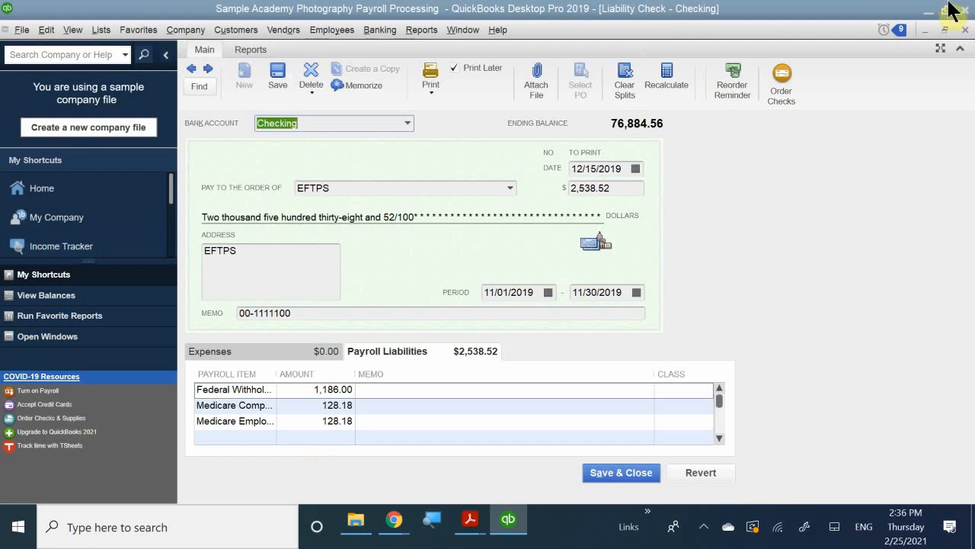
click(965, 30)
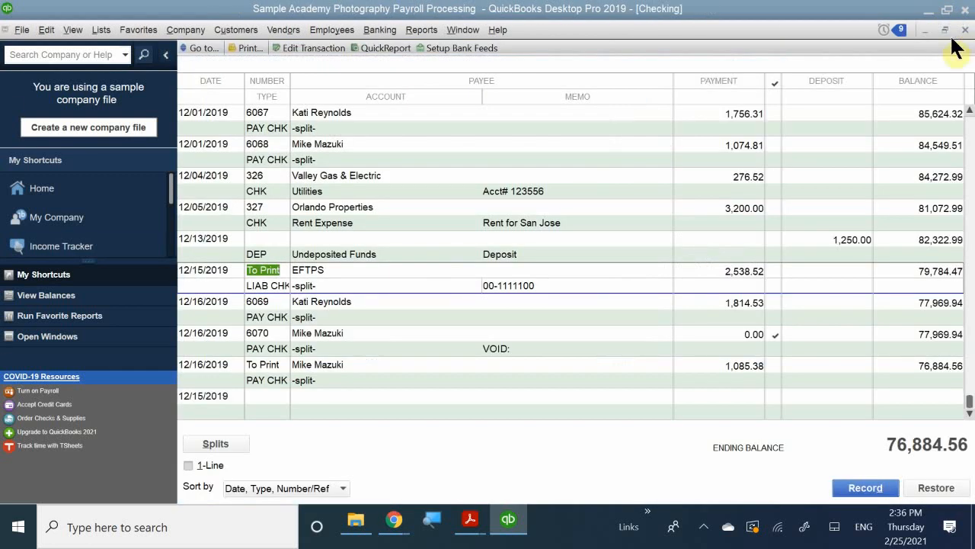
click(965, 30)
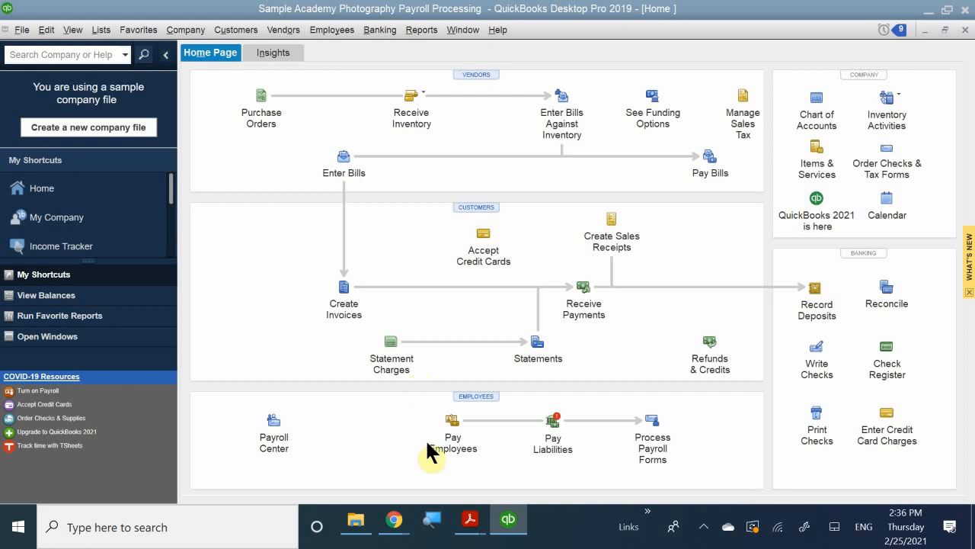
Switch to QB CH 11.pdf in Acrobat Reader and read the payroll liability payment steps through Figure 11-26
mouse_move(467, 523)
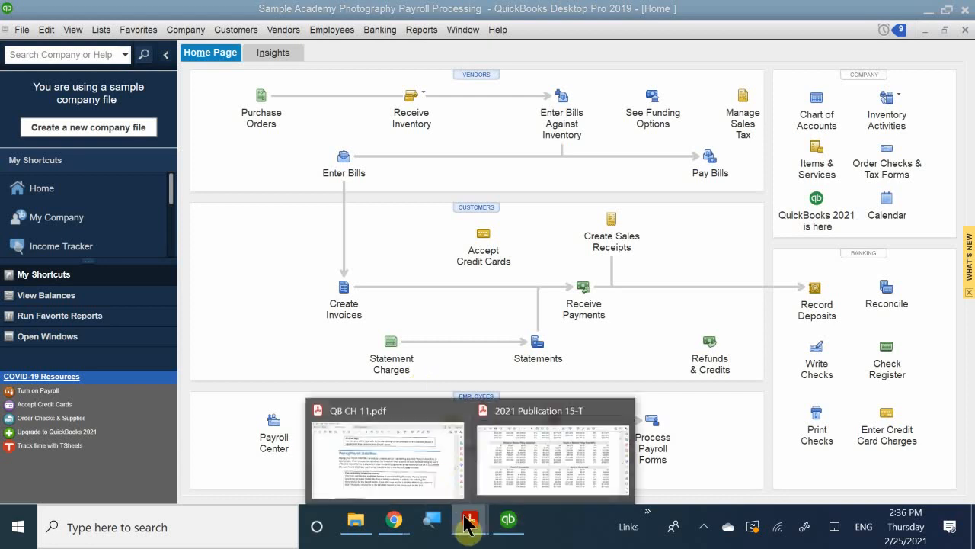
click(435, 463)
scroll(537, 379, down, 2)
scroll(537, 379, down, 10)
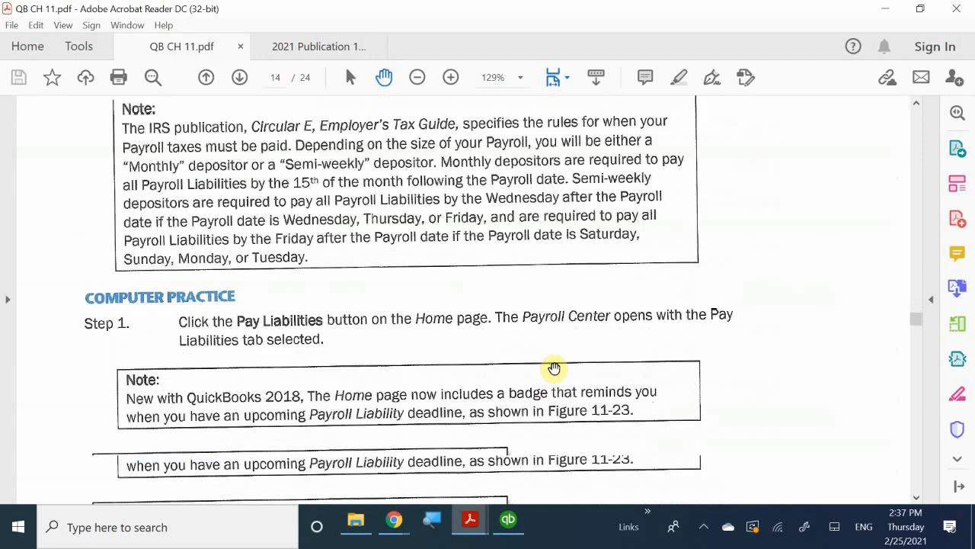
scroll(554, 369, down, 10)
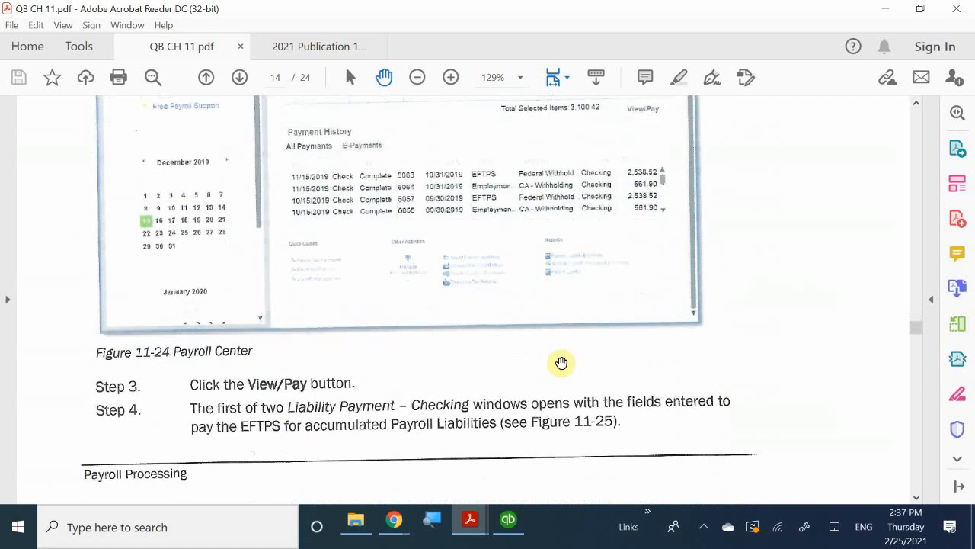
scroll(563, 361, down, 10)
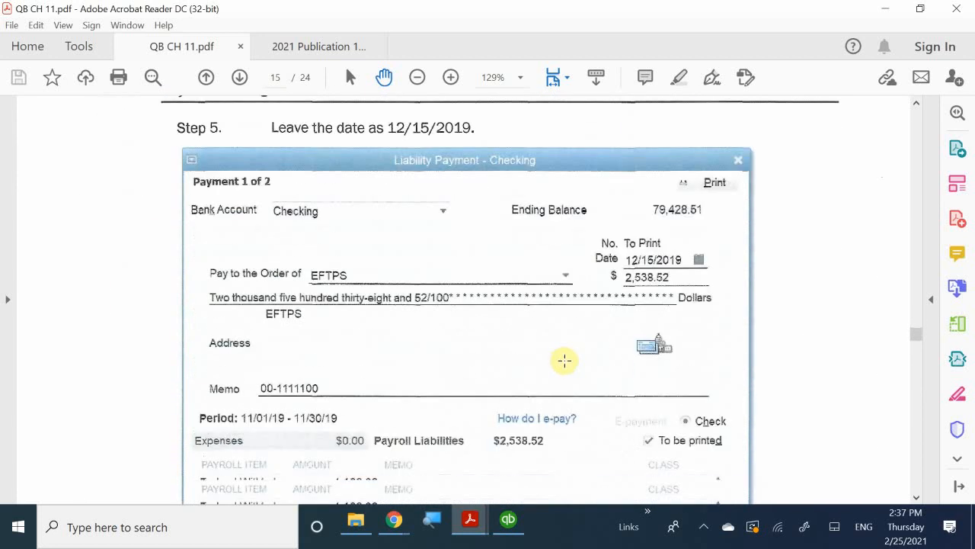
scroll(564, 358, down, 10)
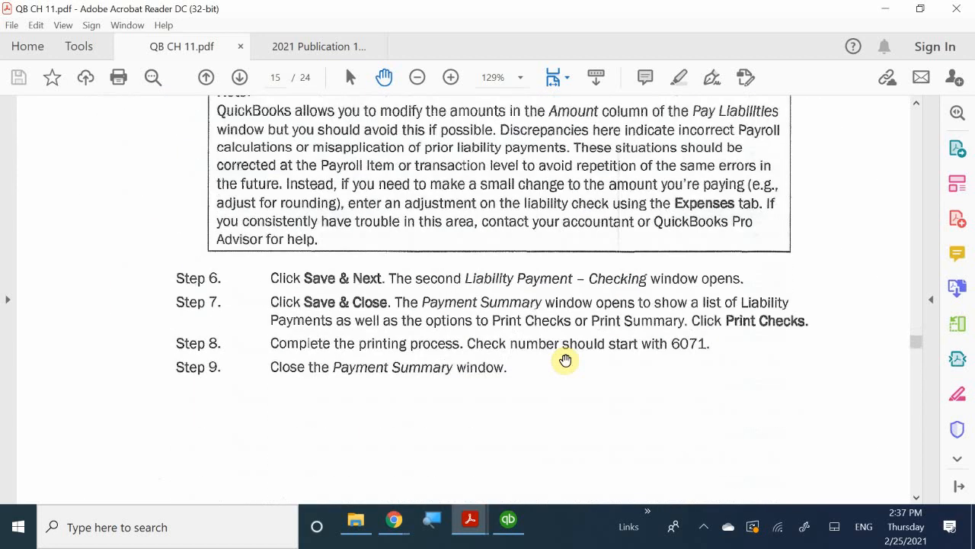
scroll(573, 361, down, 10)
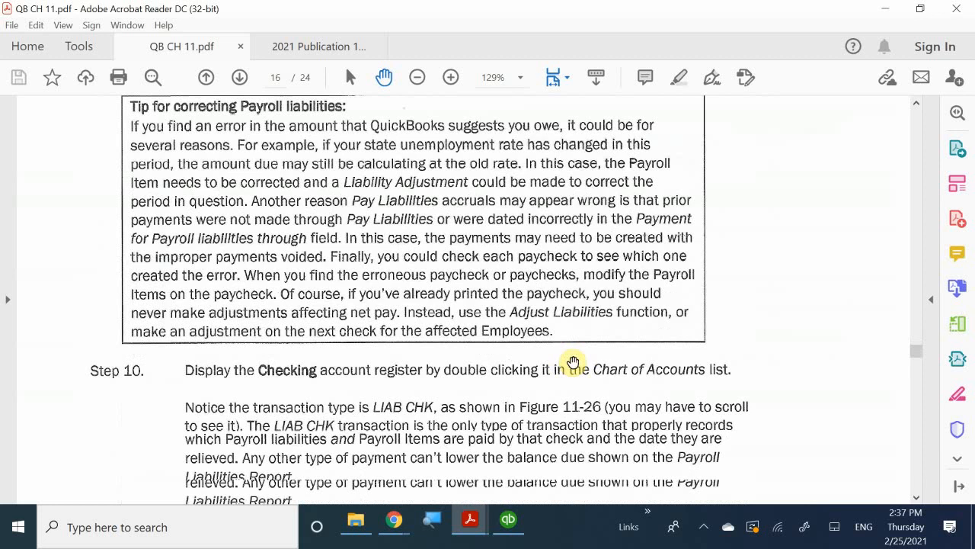
scroll(573, 361, down, 2)
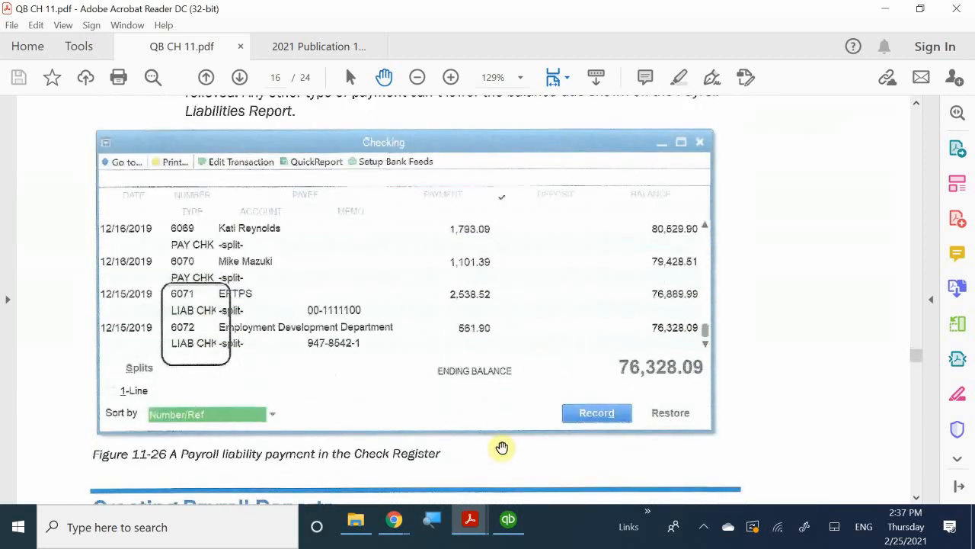
Switch to QuickBooks and open Process Payroll Forms, dismissing the payroll update warning to reach File Forms
click(508, 522)
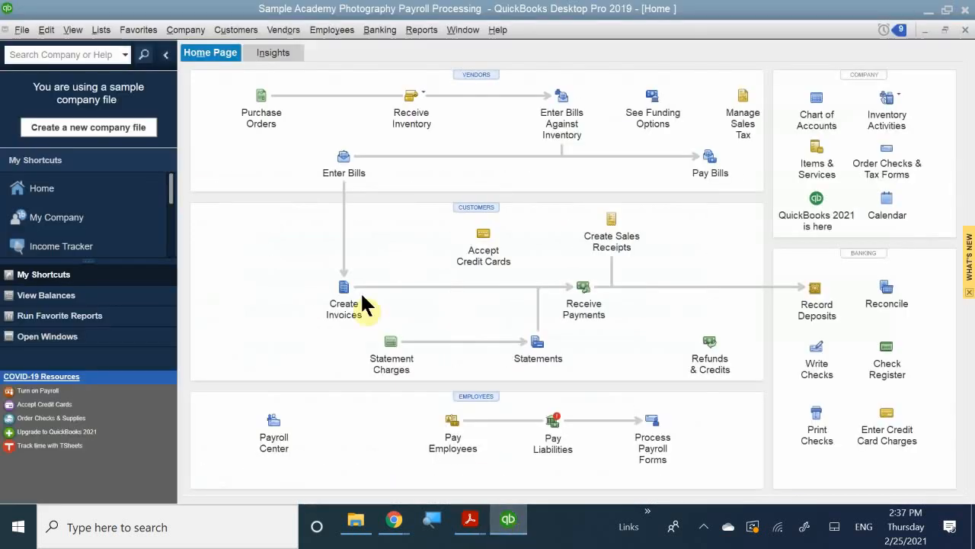
click(648, 426)
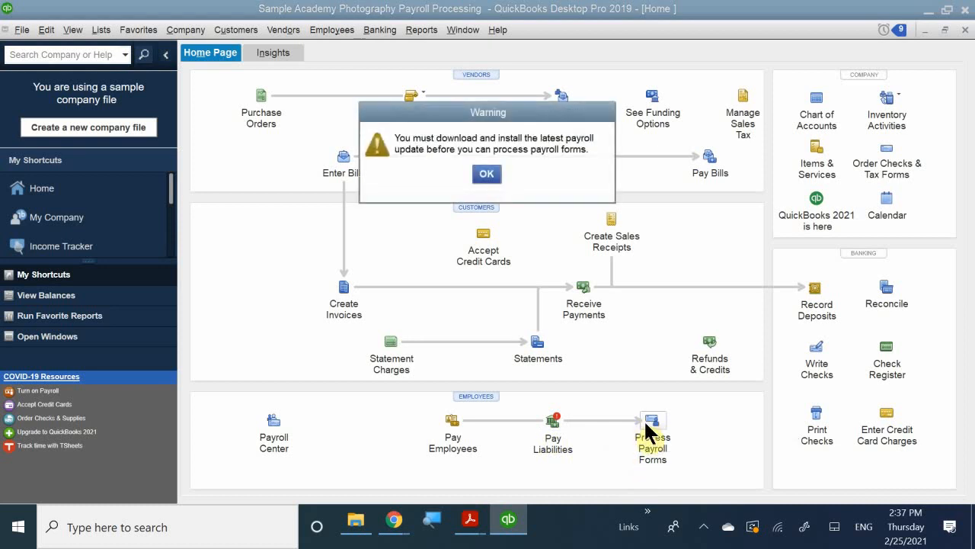
click(487, 175)
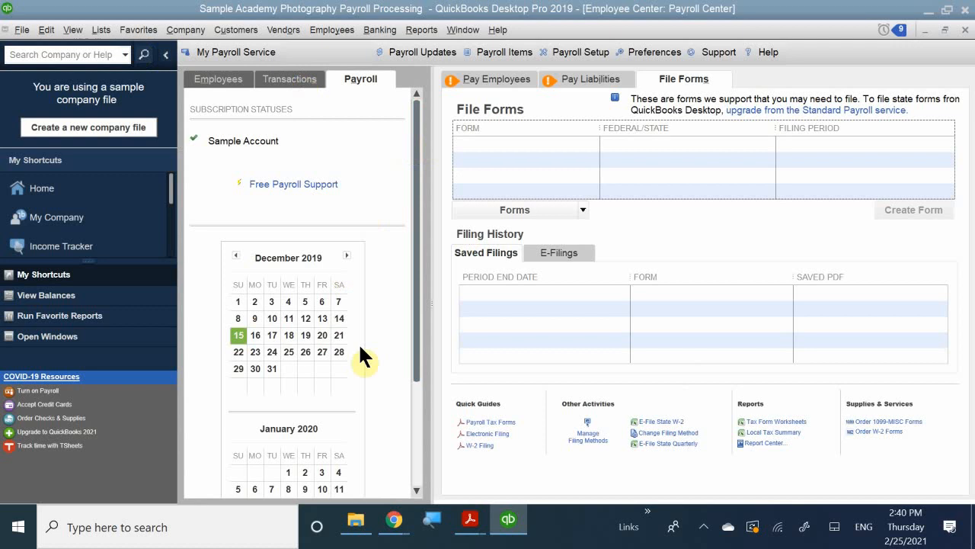
Return to QB CH 11.pdf and read the Creating Payroll Reports section, including the Payroll Summary and Sales Rep Commissions instructions
mouse_move(474, 528)
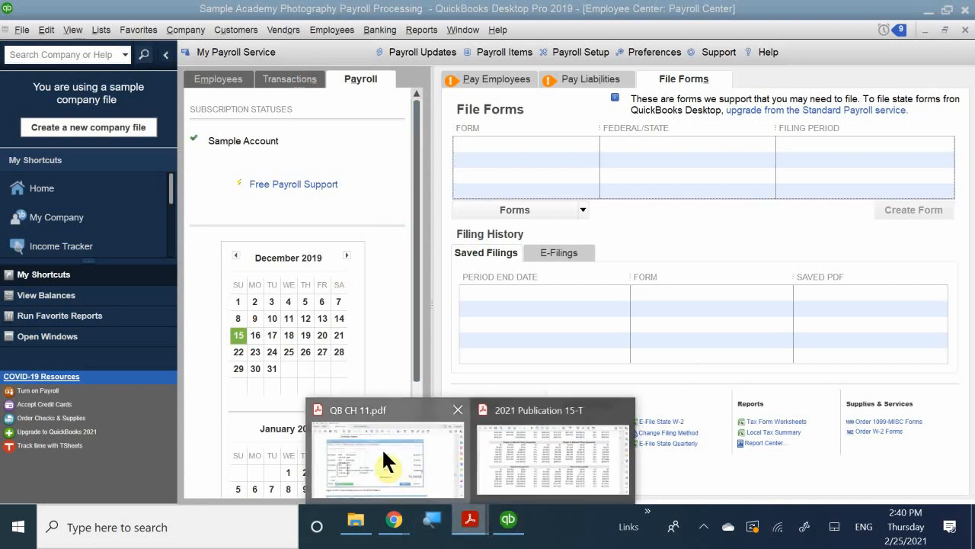
click(383, 451)
scroll(310, 260, down, 5)
scroll(310, 260, up, 1)
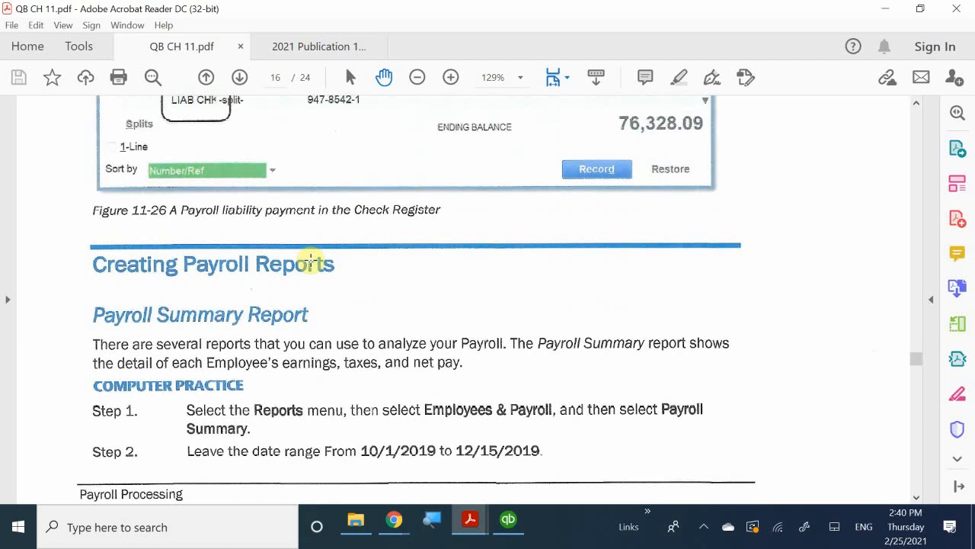
scroll(310, 260, down, 5)
scroll(310, 259, down, 18)
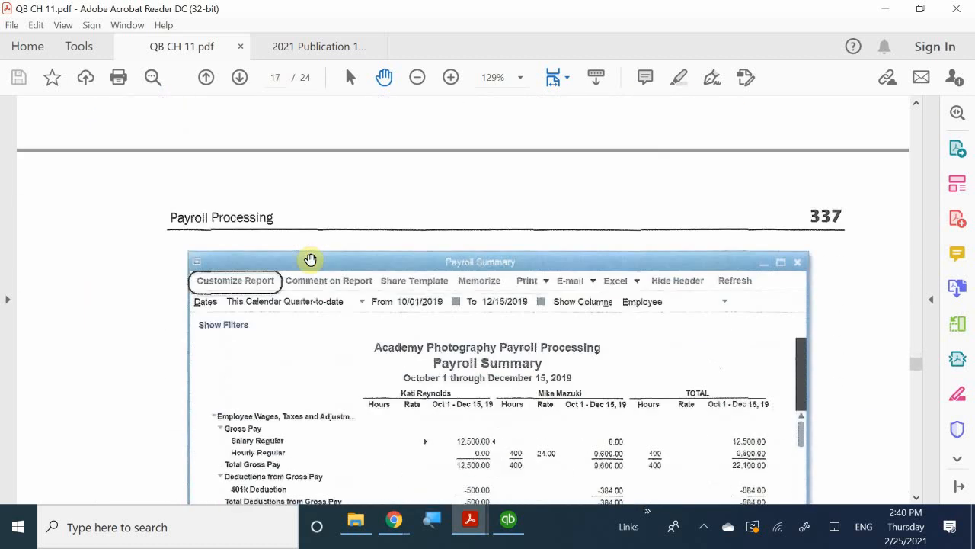
scroll(308, 259, down, 17)
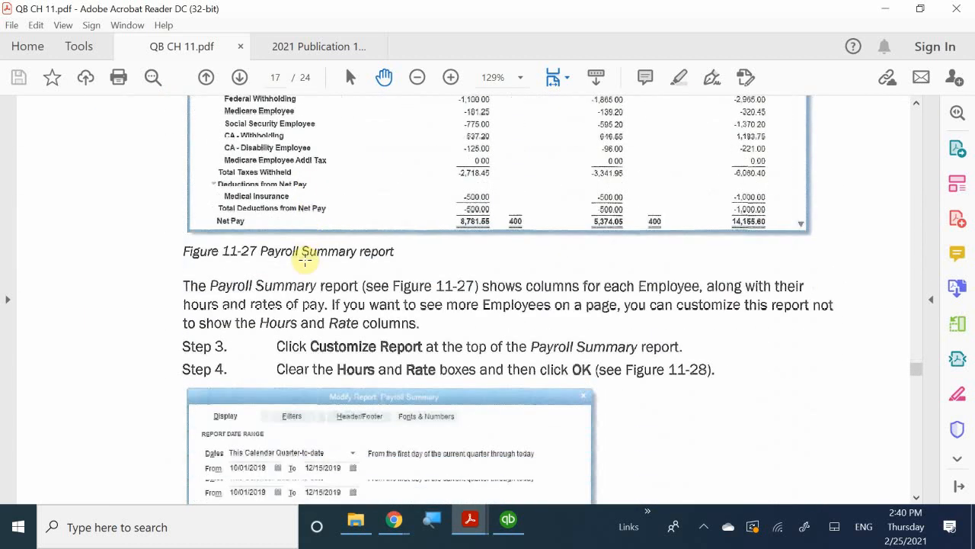
scroll(305, 260, down, 8)
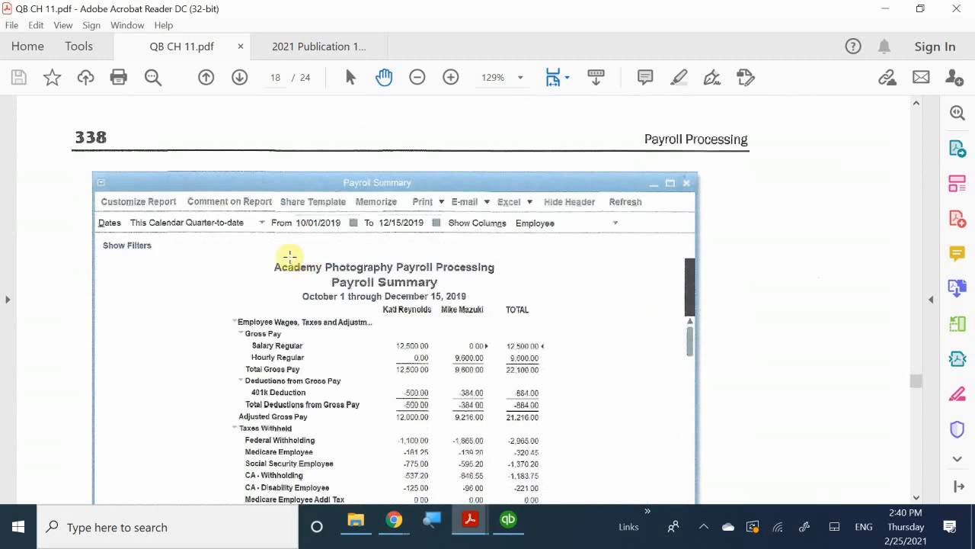
scroll(290, 256, down, 9)
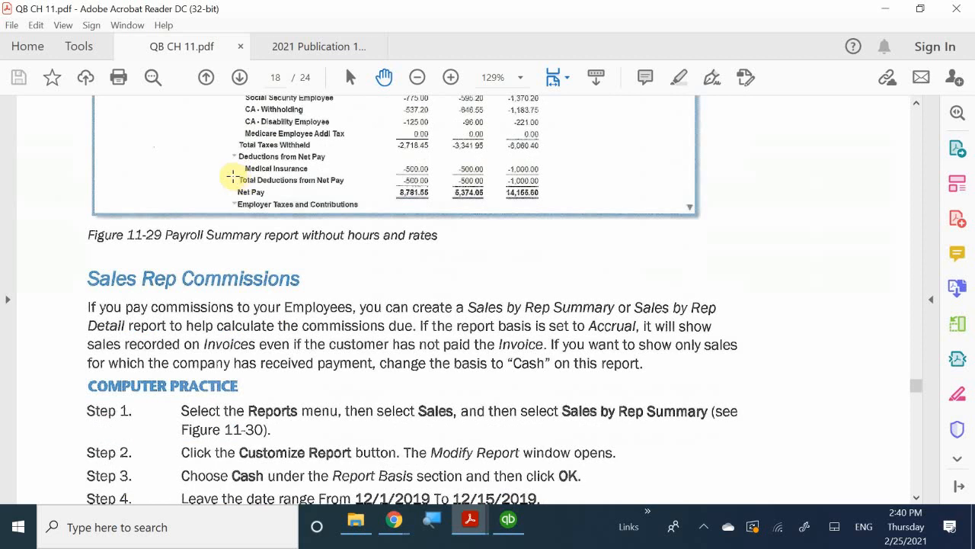
scroll(231, 176, up, 1)
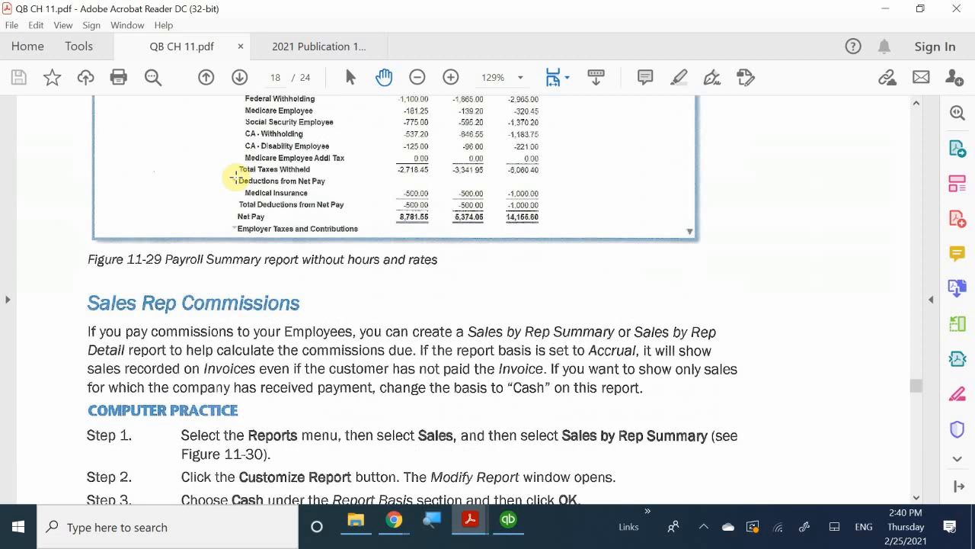
scroll(232, 176, up, 10)
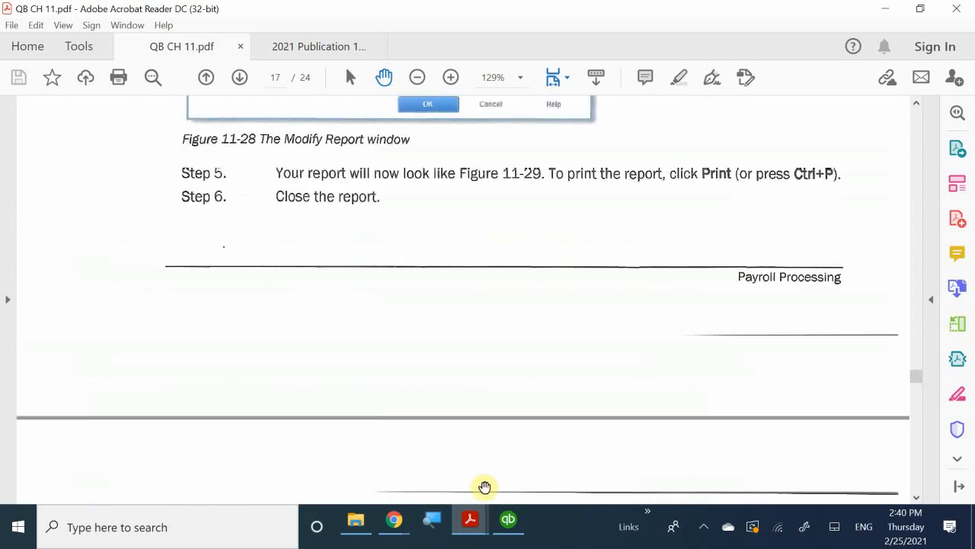
Switch to QuickBooks, run Summarize Payroll Data in Excel, and accept recovery of the QB_Payroll_Link.xlt content
click(509, 520)
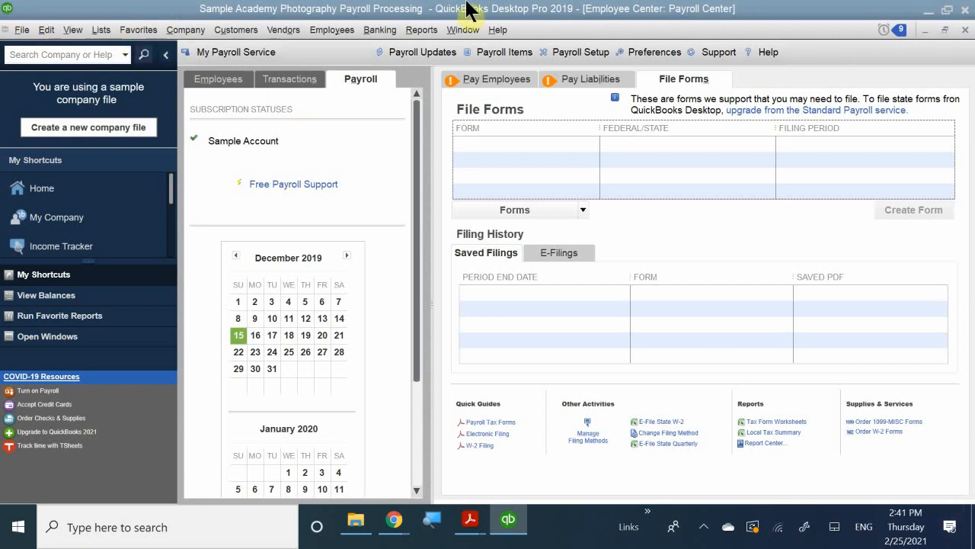
click(419, 31)
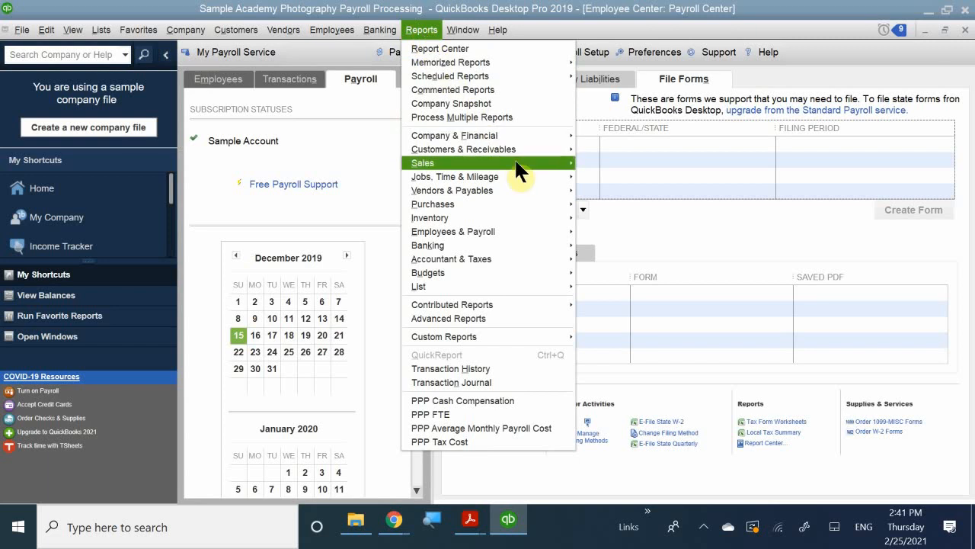
mouse_move(542, 261)
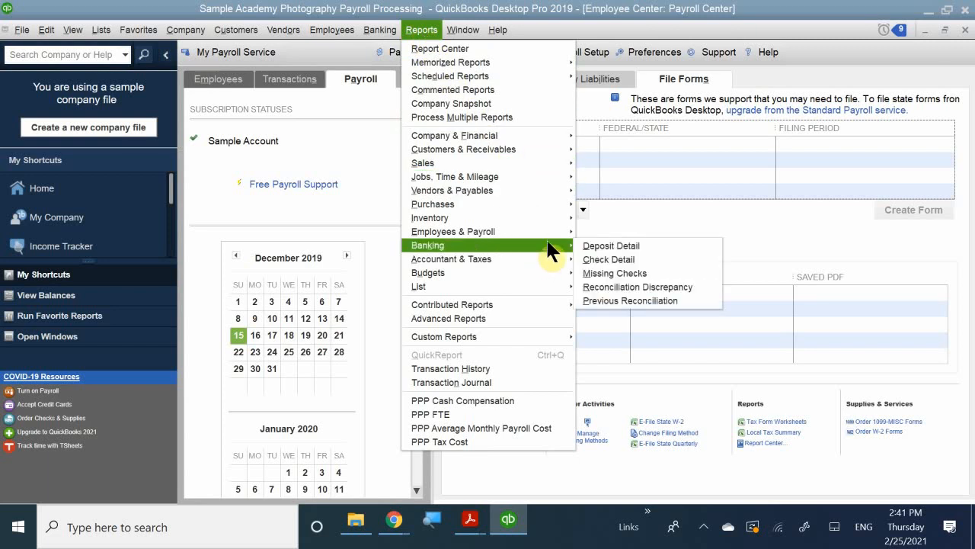
mouse_move(554, 223)
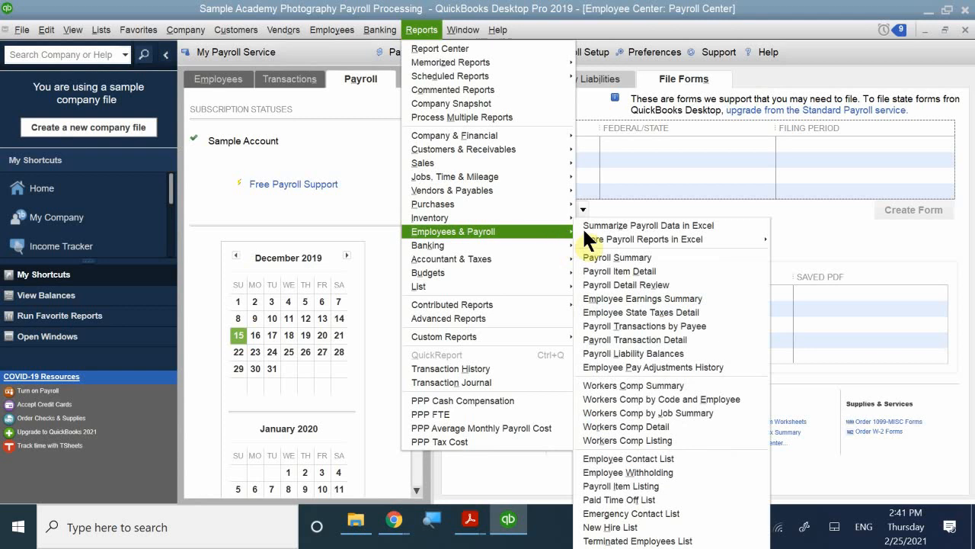
click(664, 226)
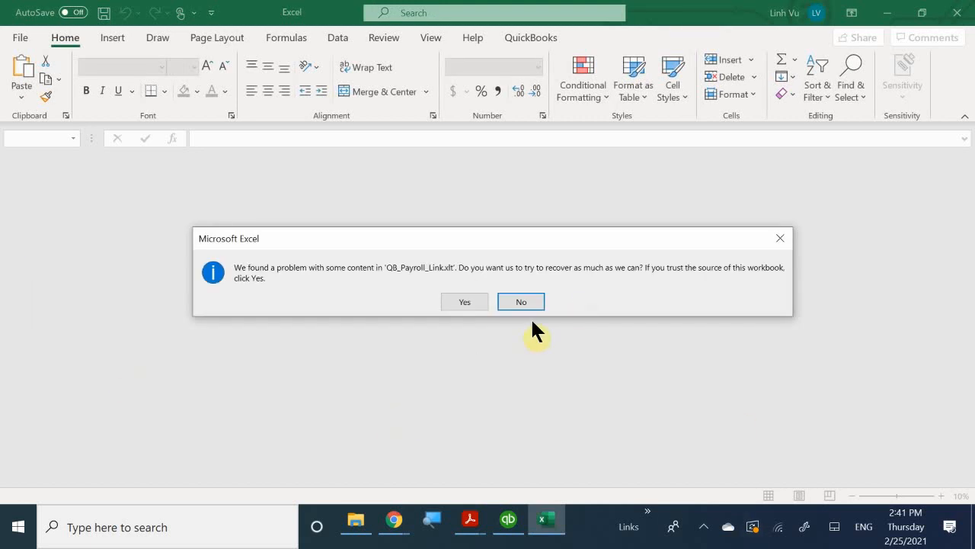
click(464, 301)
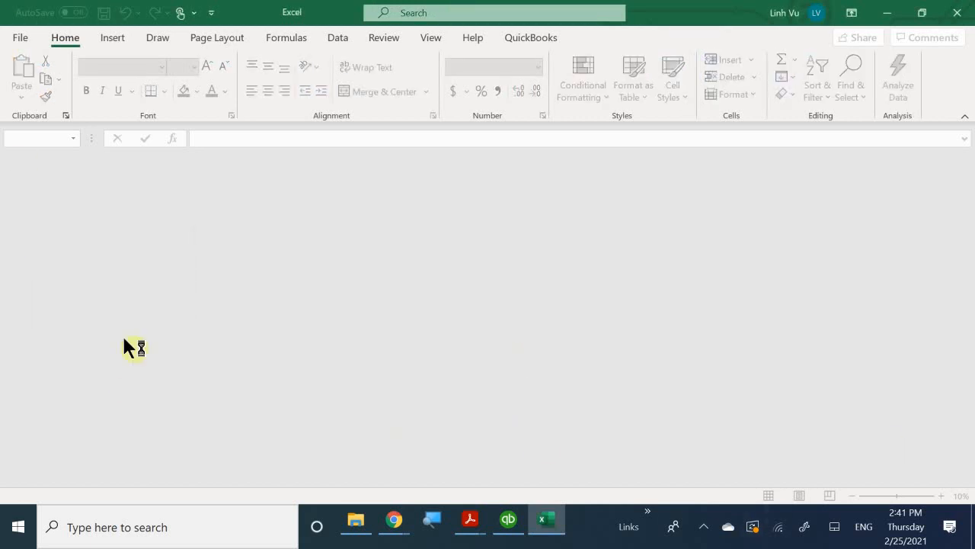
Switch back to QuickBooks and open the Payroll Summary report from the Employees & Payroll reports
click(508, 521)
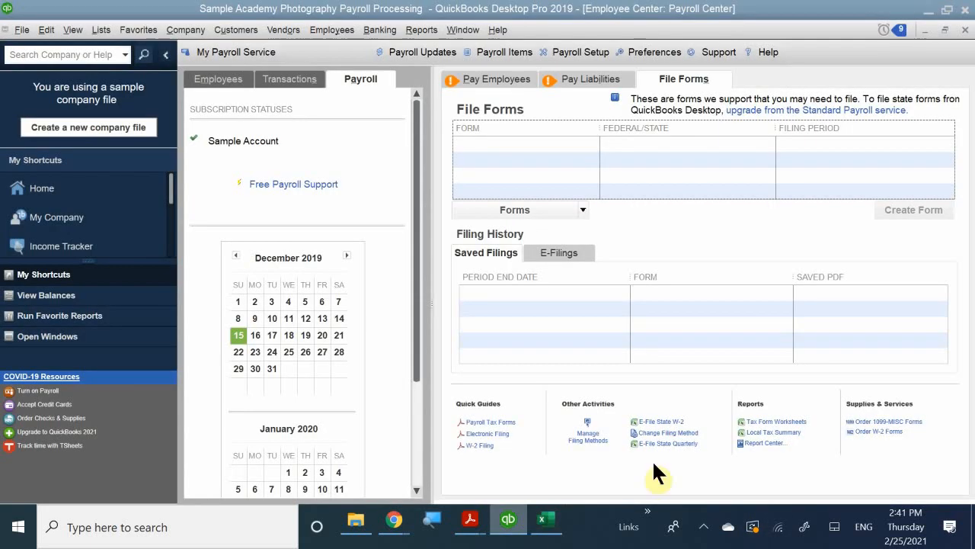
click(353, 32)
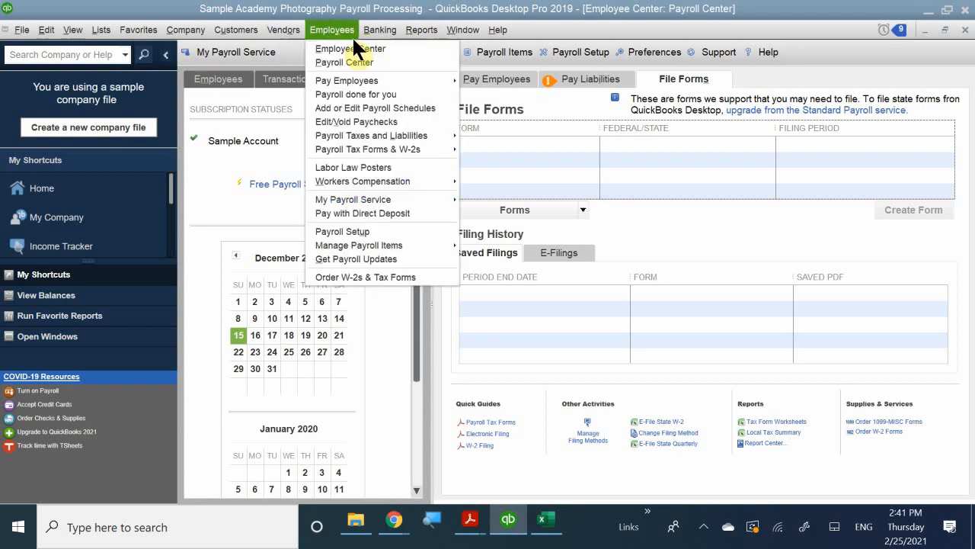
mouse_move(417, 30)
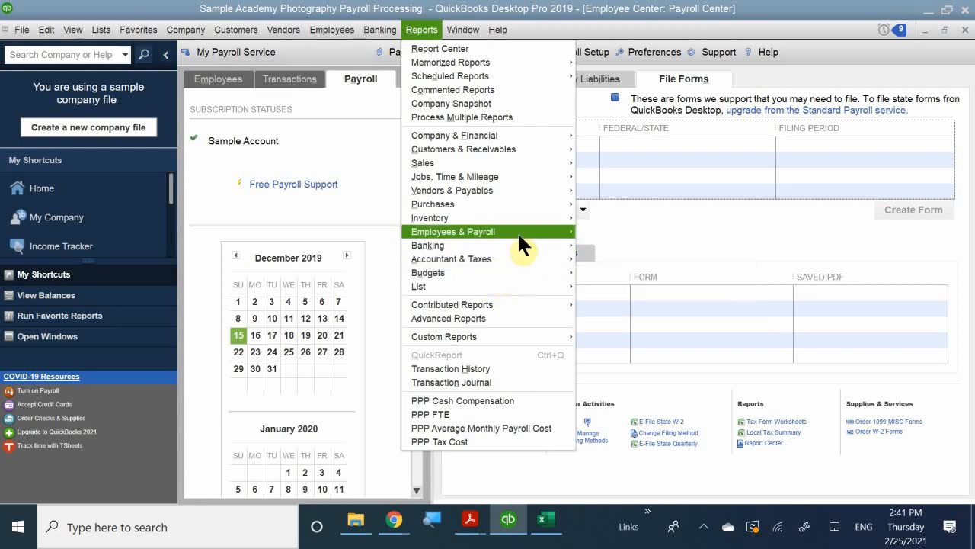
mouse_move(518, 232)
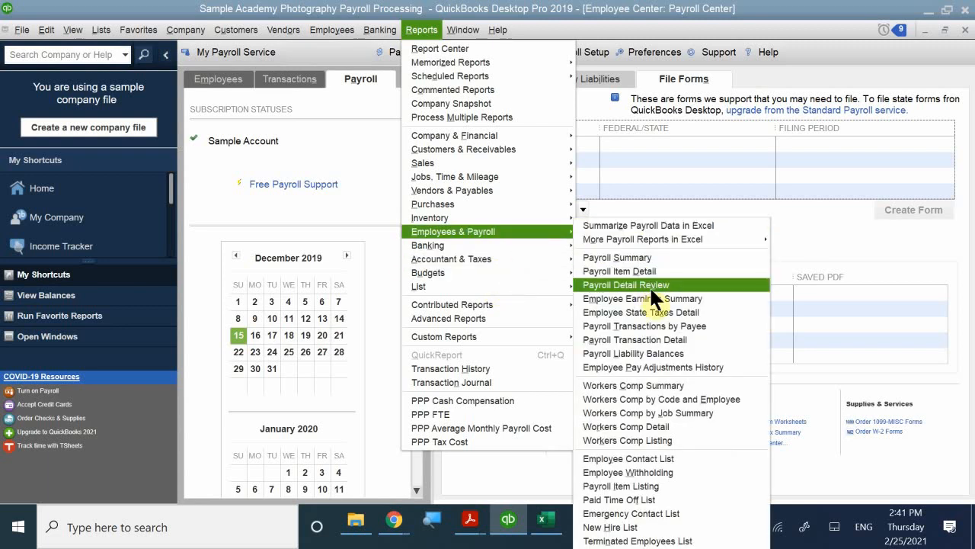
click(659, 257)
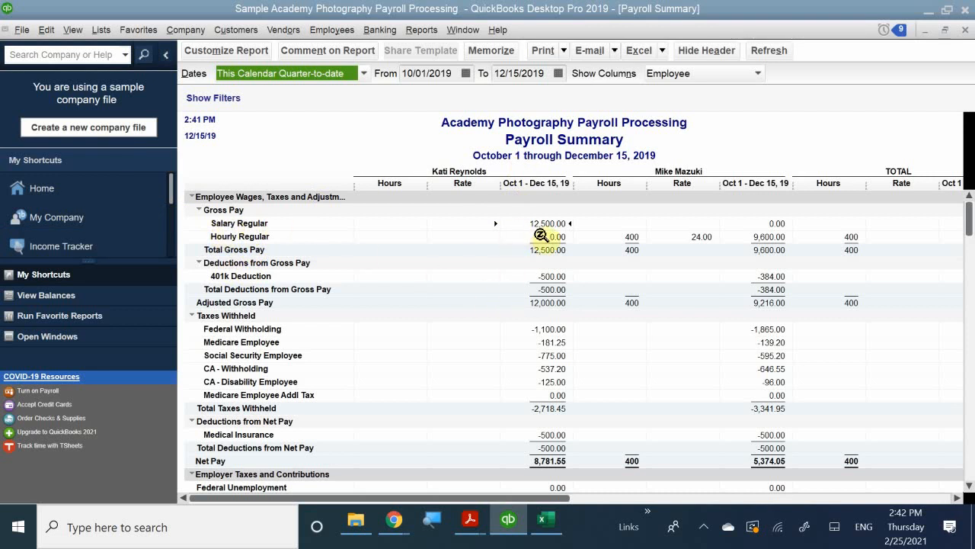
Set the Payroll Summary report's date range to All and review it from gross pay through employer taxes and contributions
click(288, 66)
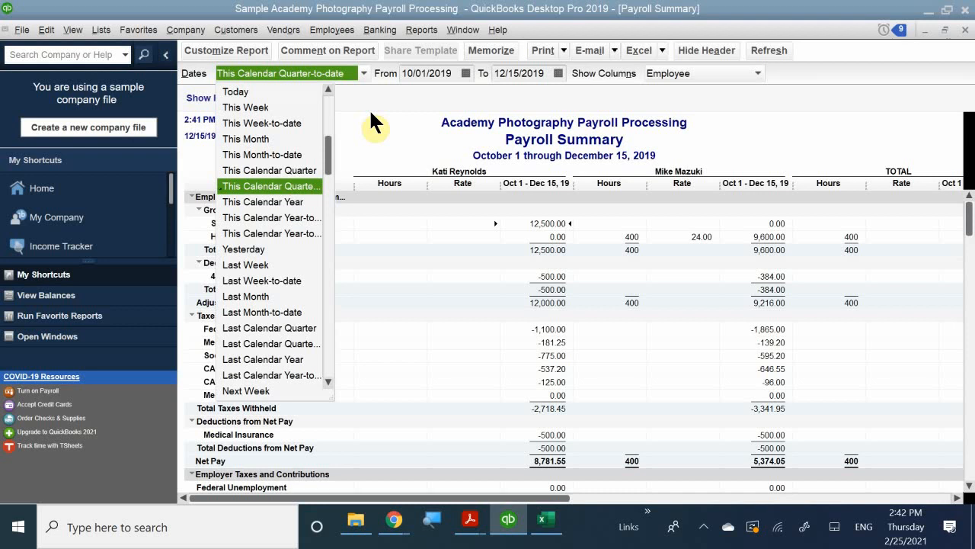
scroll(266, 107, up, 1)
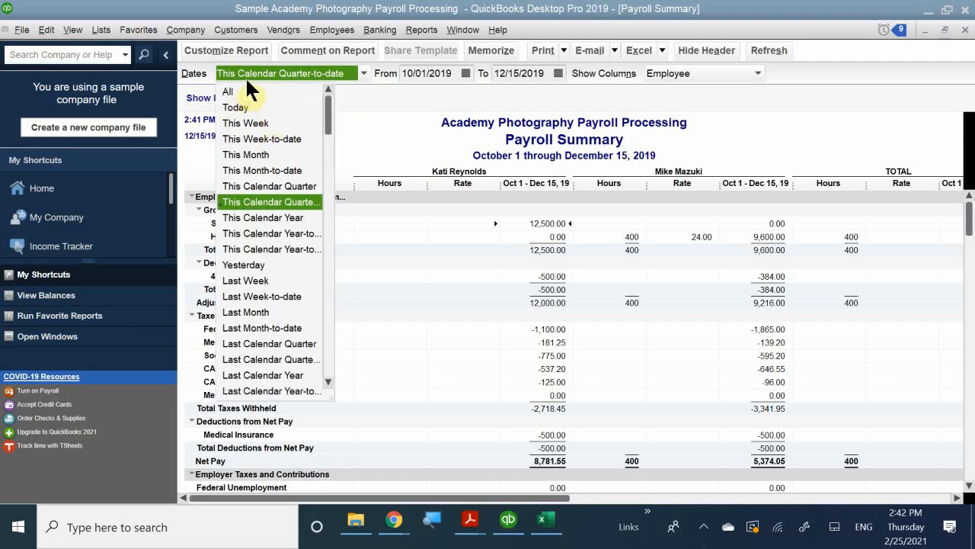
scroll(248, 89, down, 1)
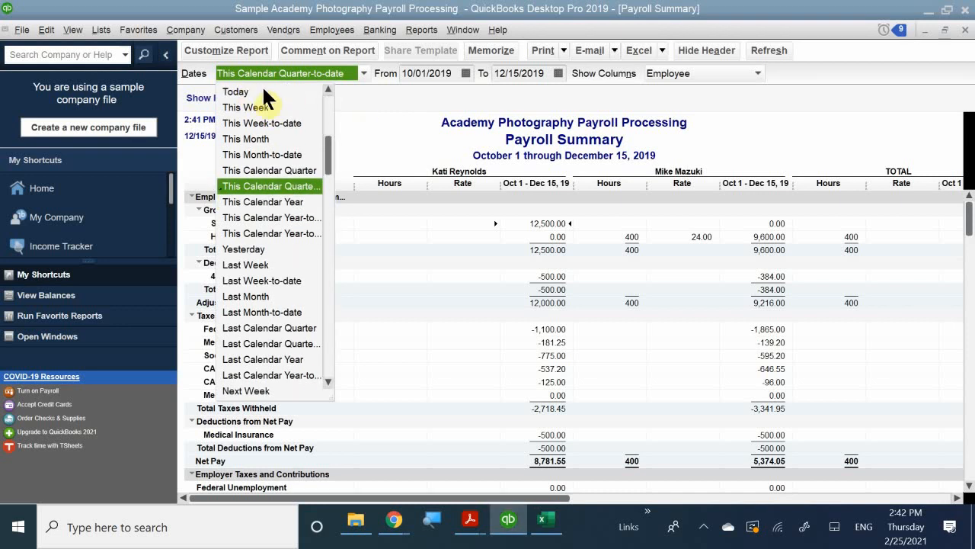
scroll(262, 89, up, 1)
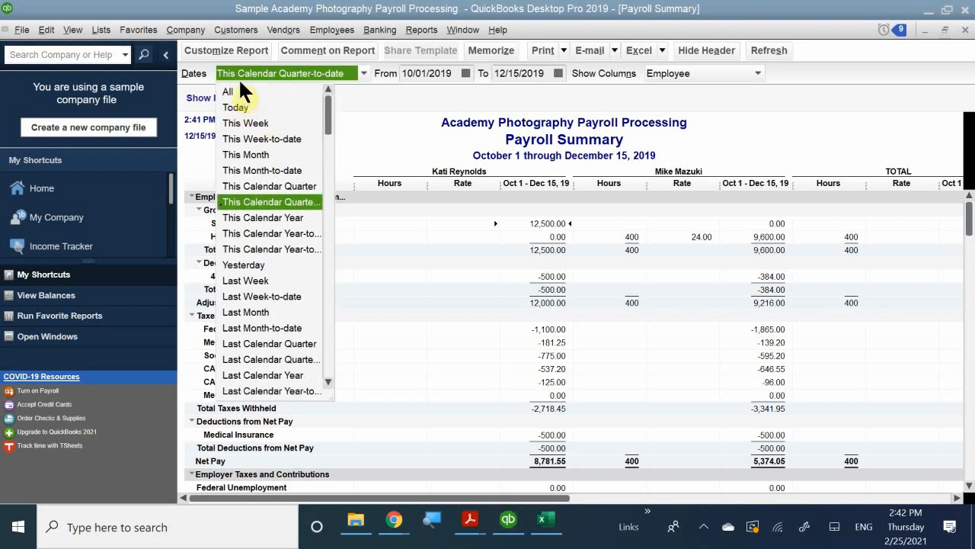
scroll(241, 85, down, 1)
scroll(252, 91, up, 1)
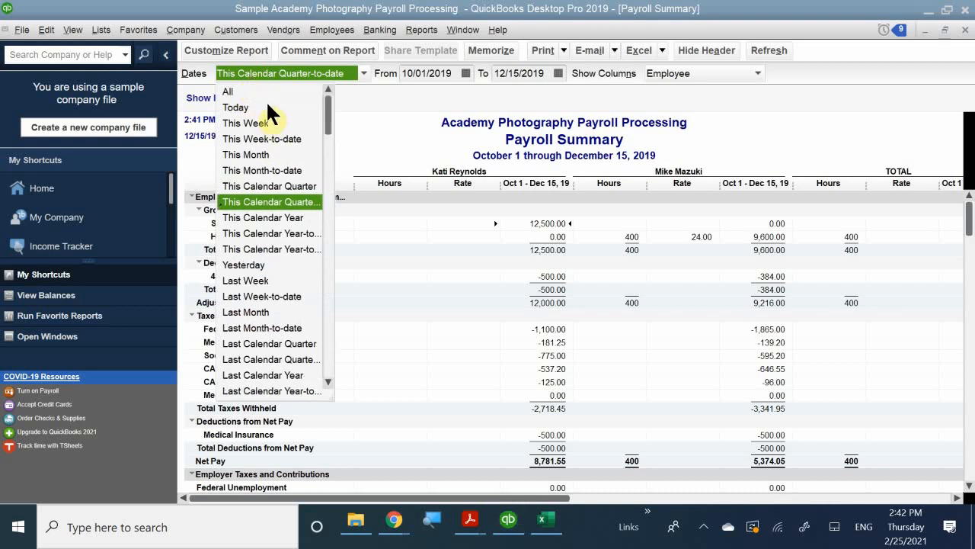
click(229, 91)
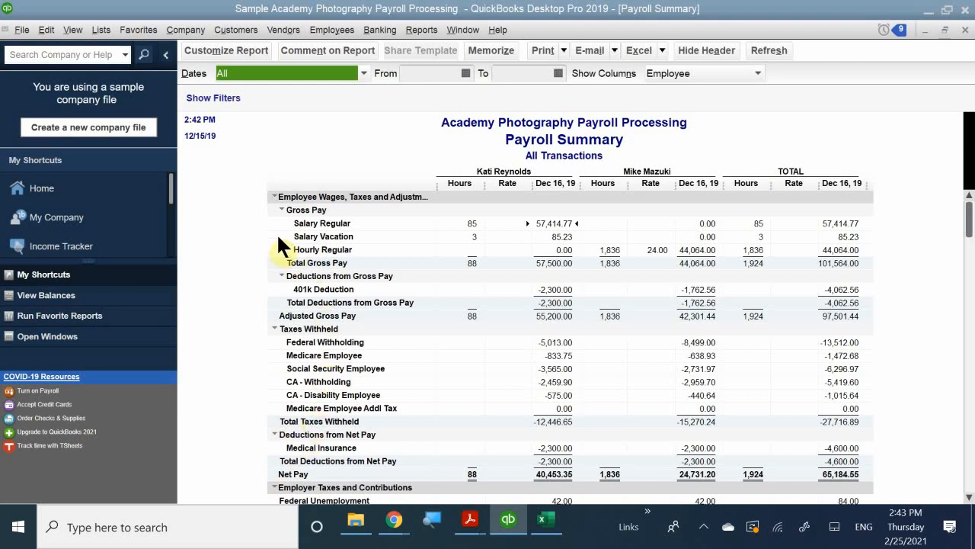
scroll(326, 305, down, 3)
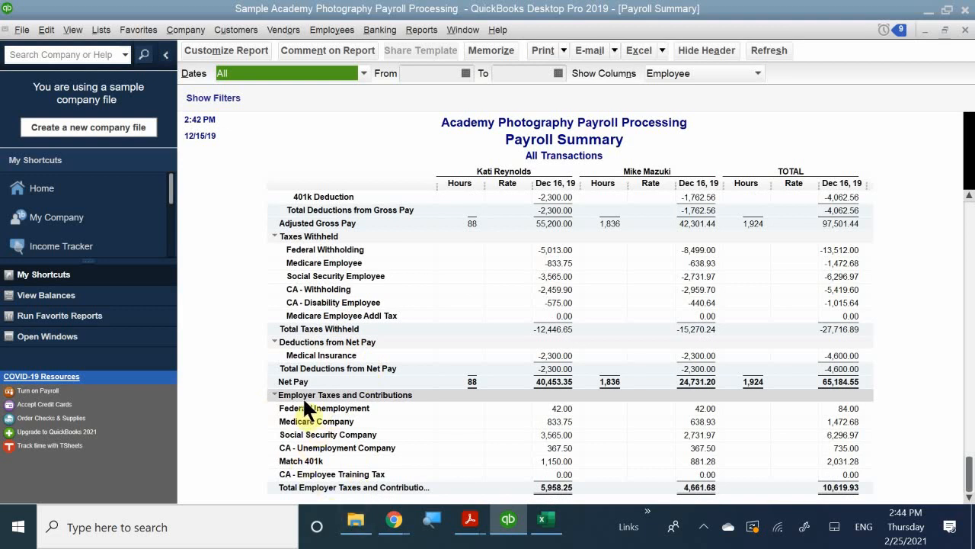
scroll(308, 401, up, 2)
scroll(310, 407, up, 1)
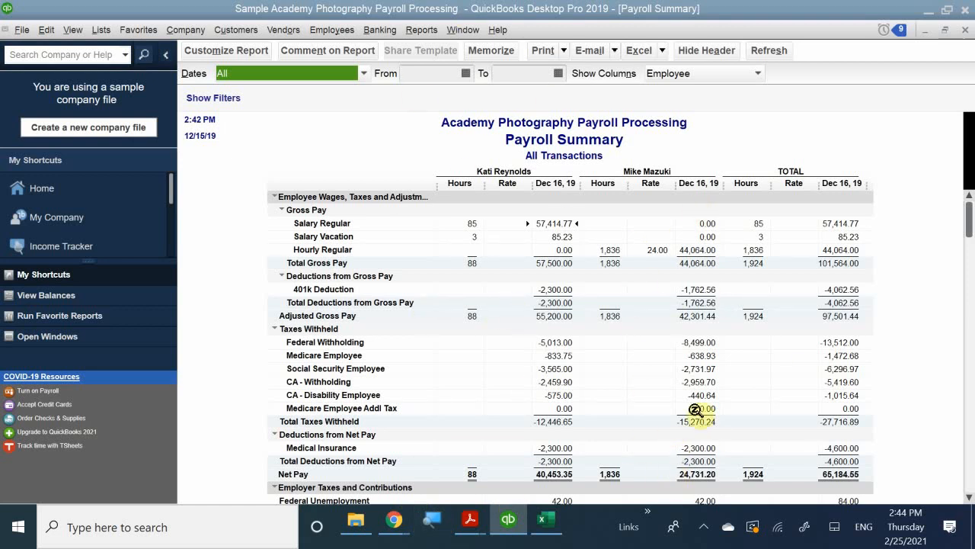
scroll(695, 409, down, 3)
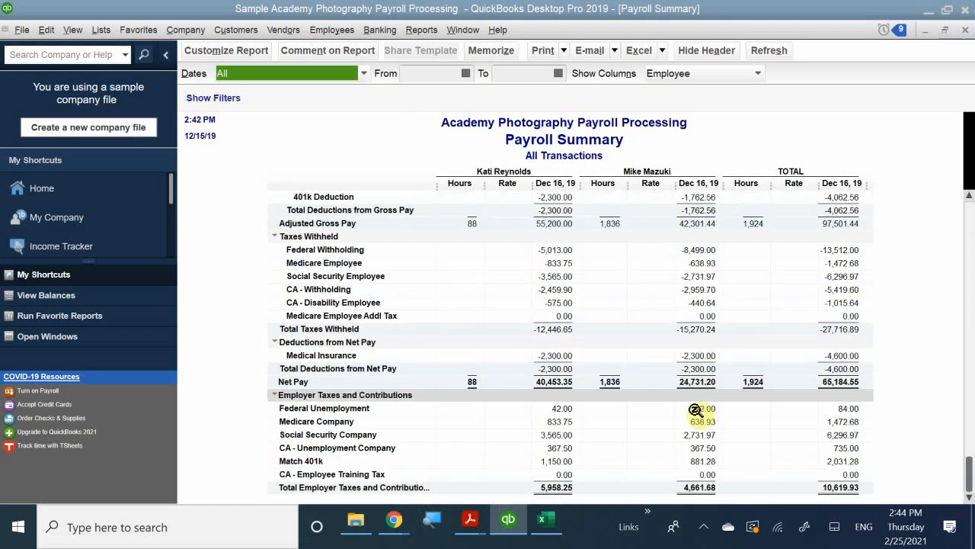
scroll(695, 409, up, 3)
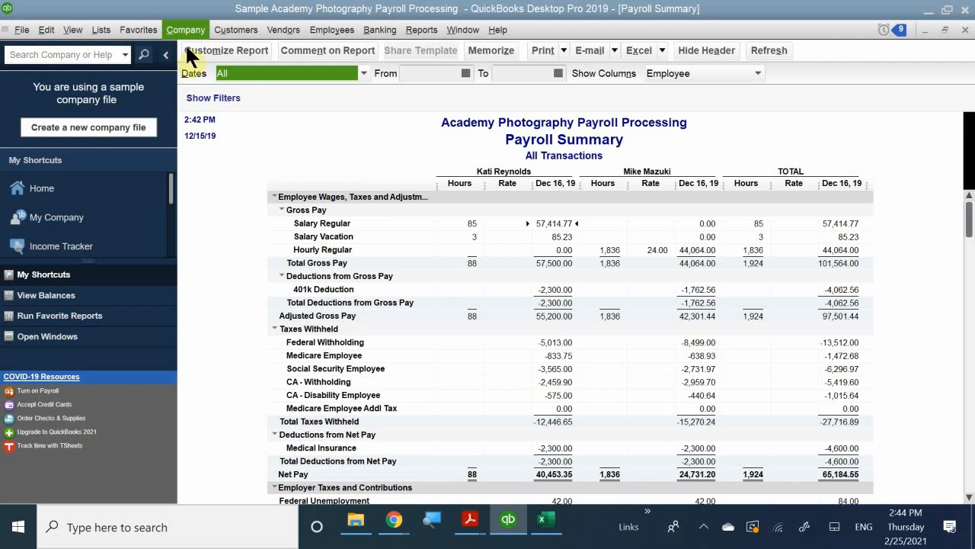
Open the Payroll Liability Balances report and set its date range to All
click(420, 27)
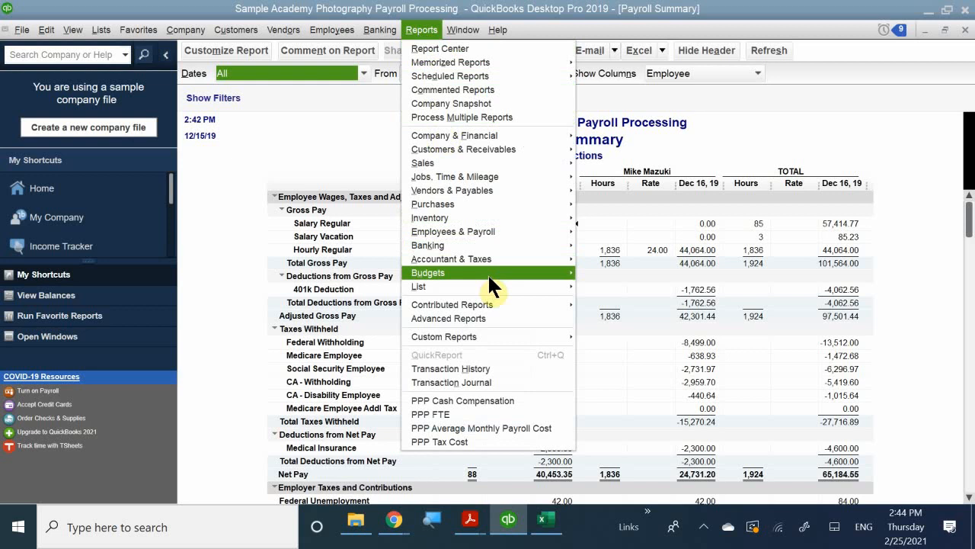
mouse_move(490, 279)
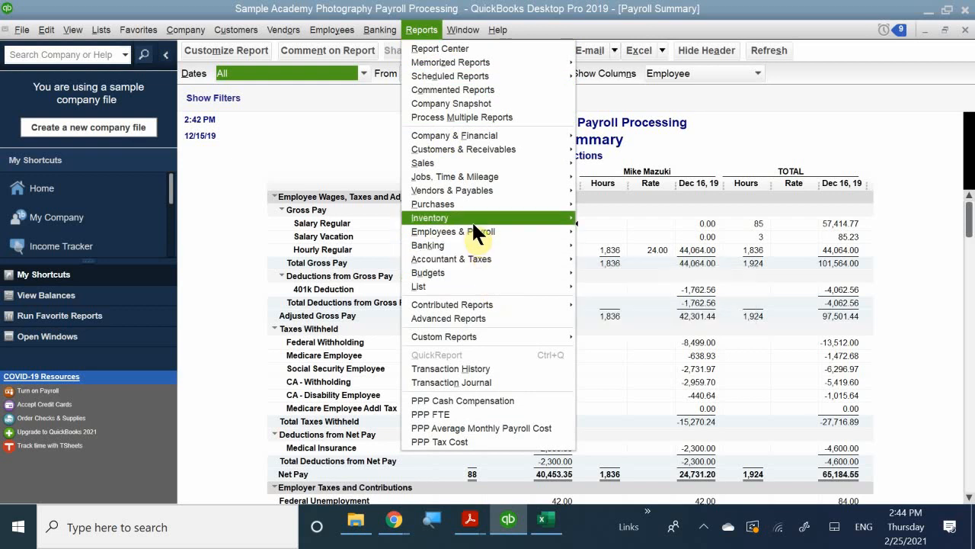
mouse_move(475, 231)
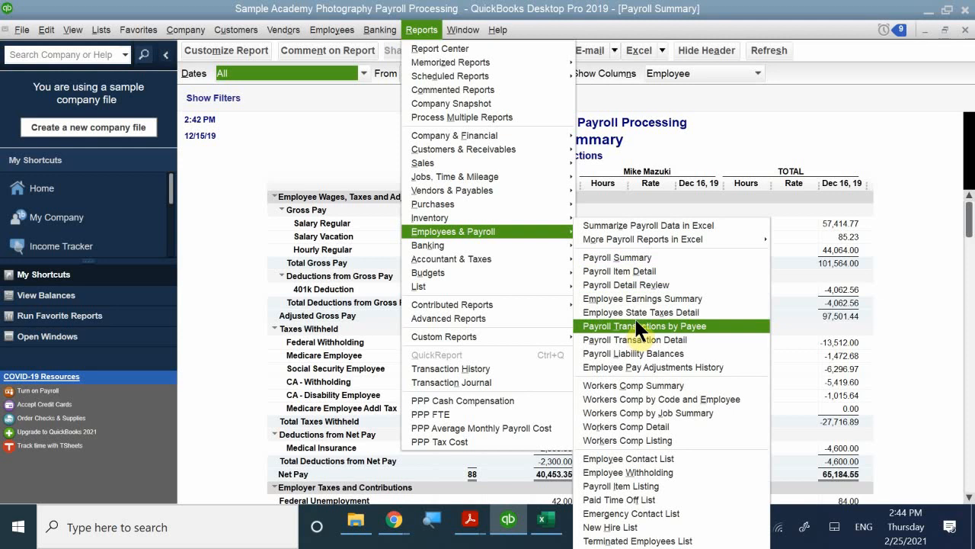
click(670, 352)
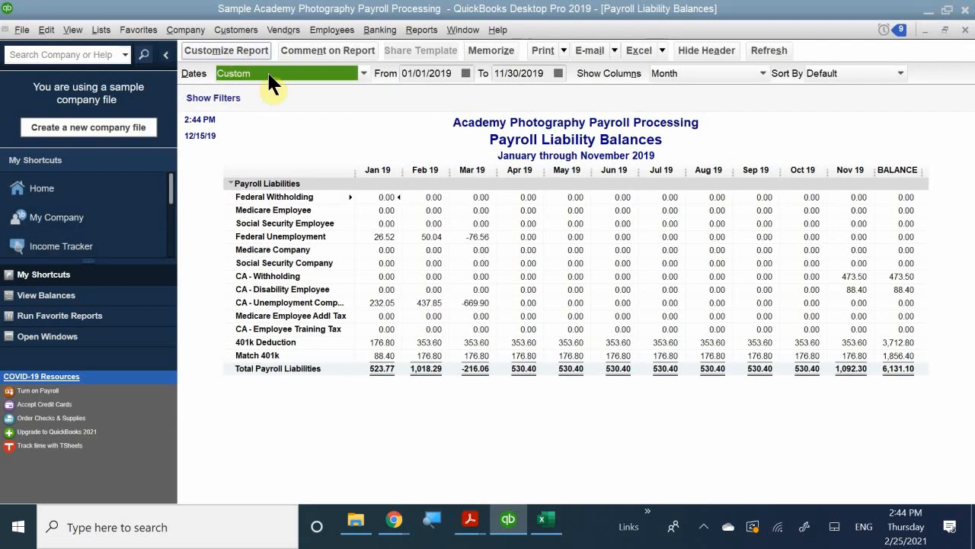
click(308, 72)
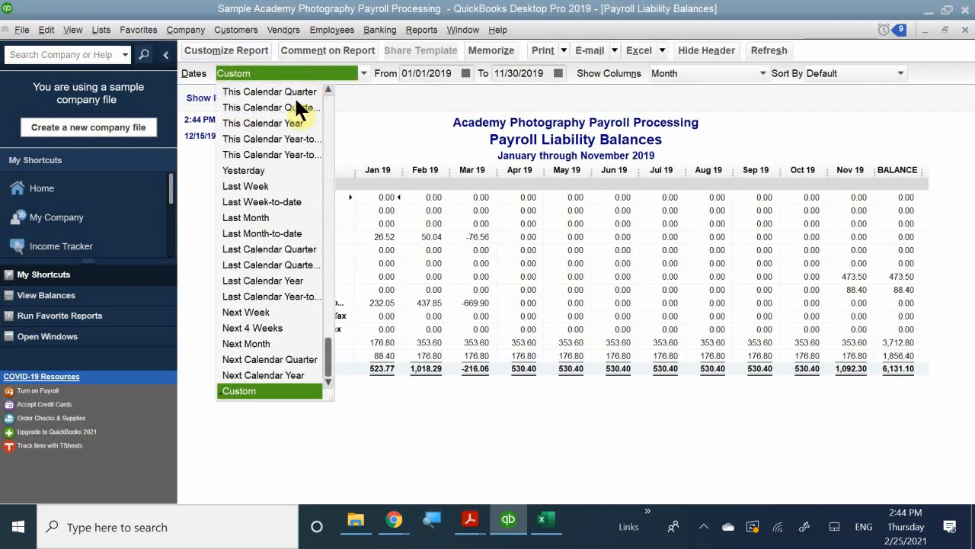
click(236, 91)
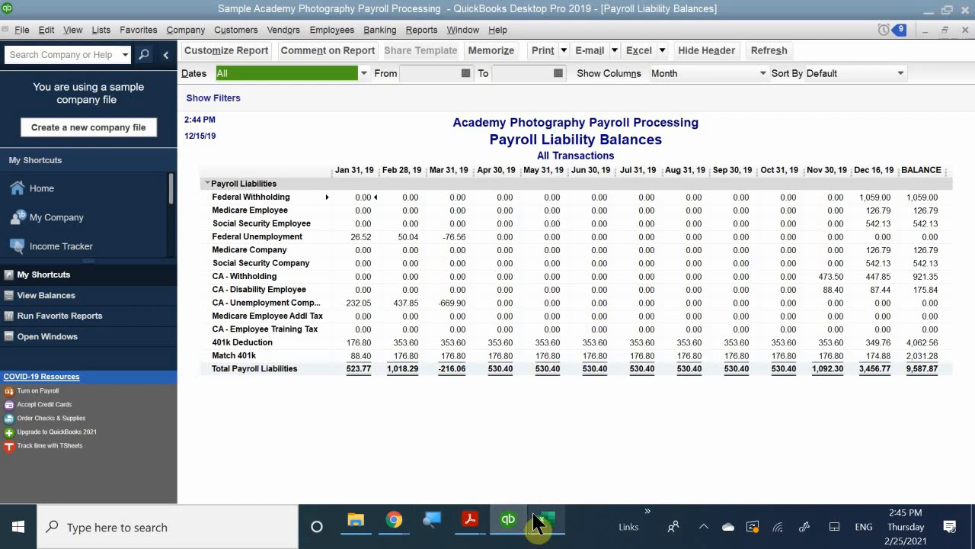
click(432, 30)
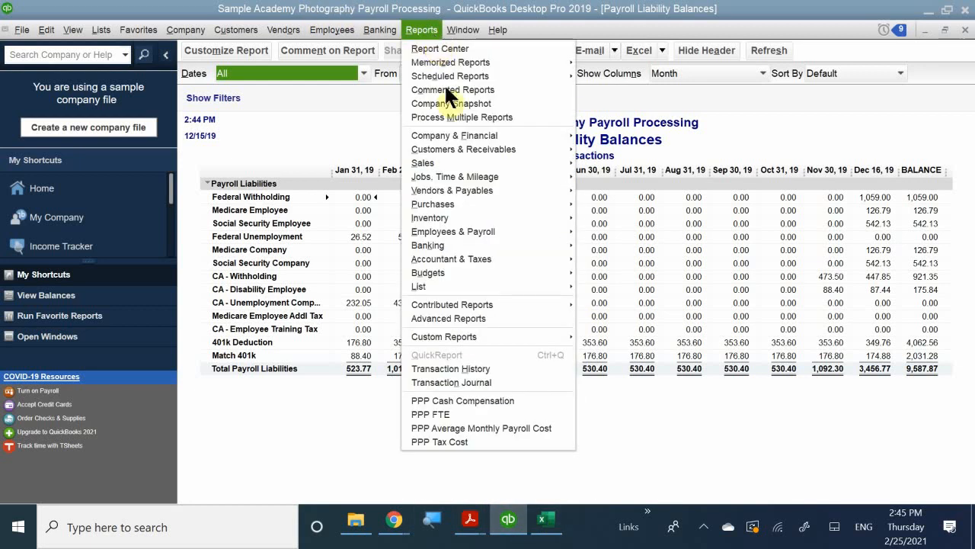
mouse_move(503, 223)
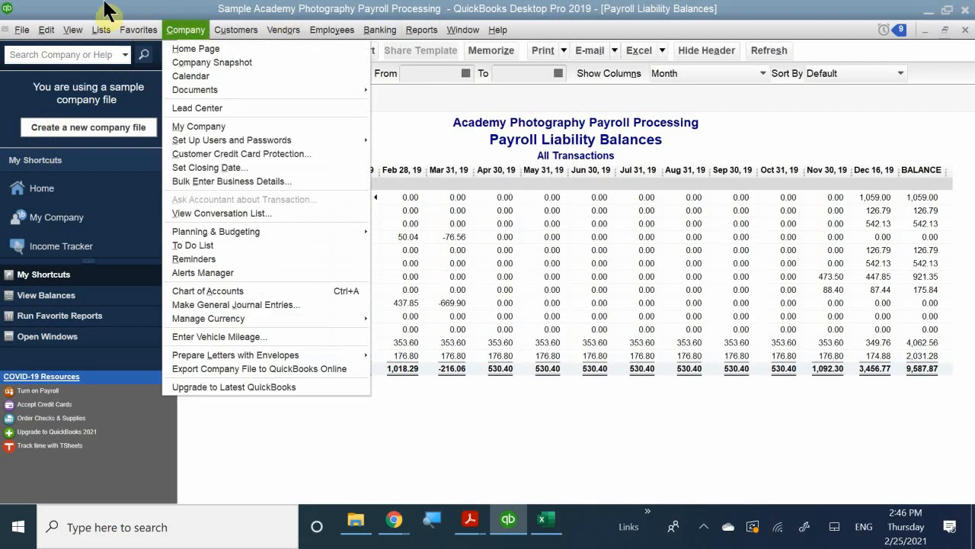
click(319, 8)
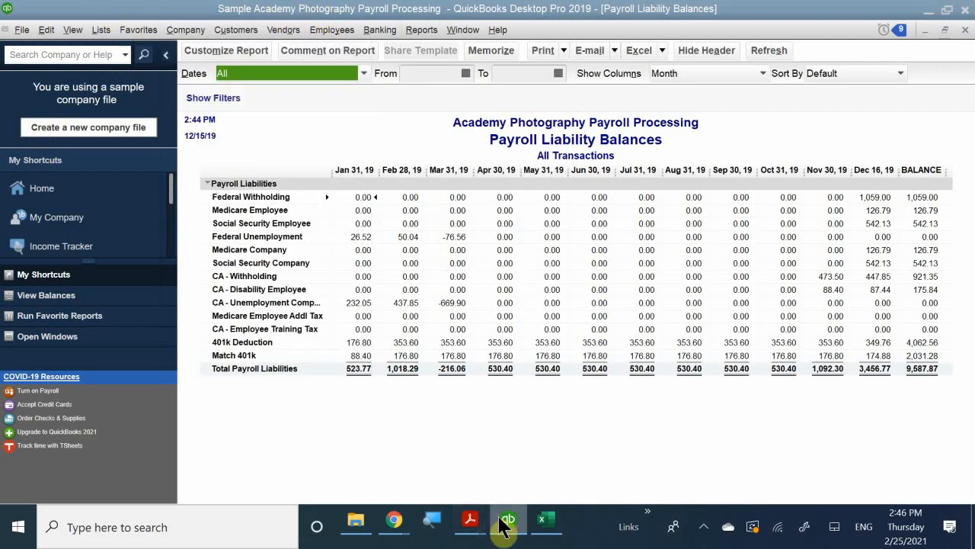
Switch to QB CH 11.pdf in Acrobat Reader and skim the payroll report sections through Preparing Payroll Taxes
mouse_move(499, 519)
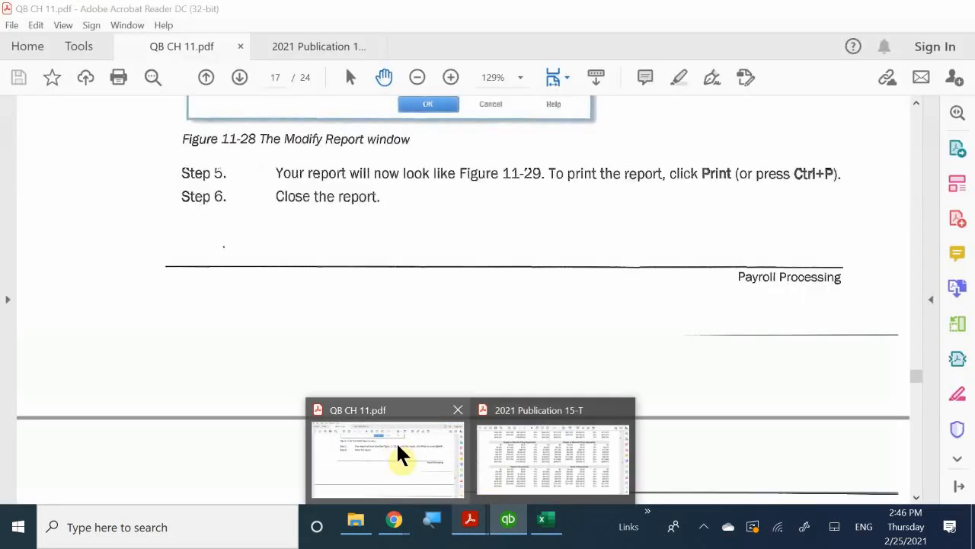
click(397, 445)
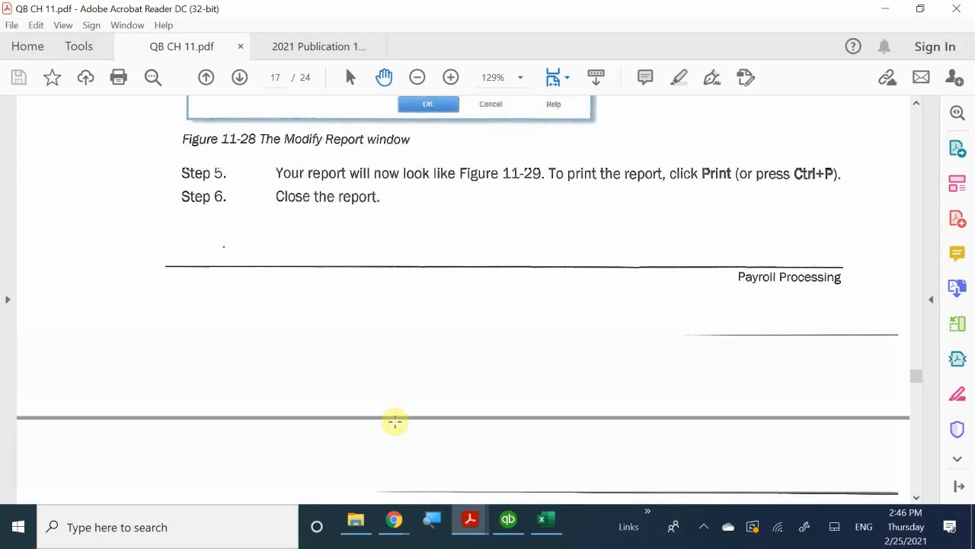
scroll(394, 419, down, 5)
scroll(400, 417, down, 12)
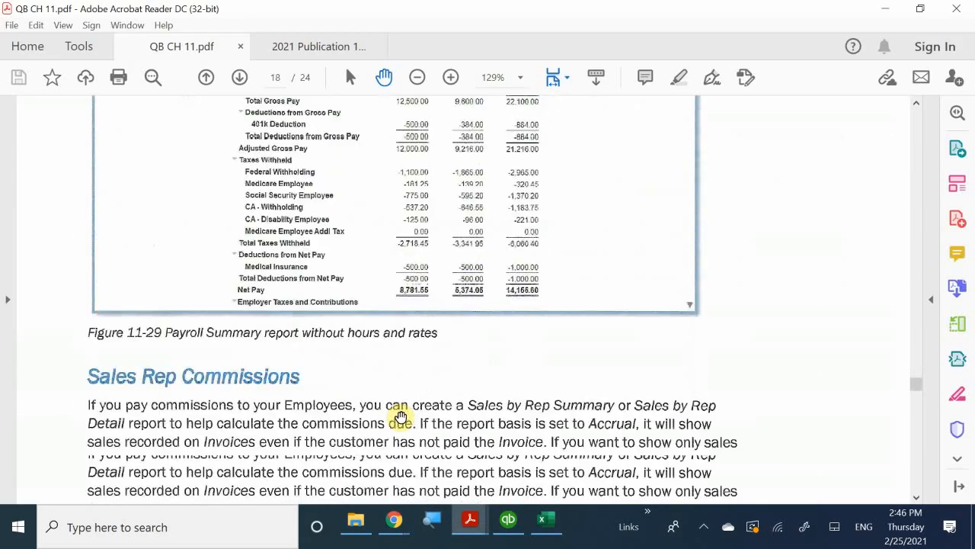
scroll(444, 421, down, 12)
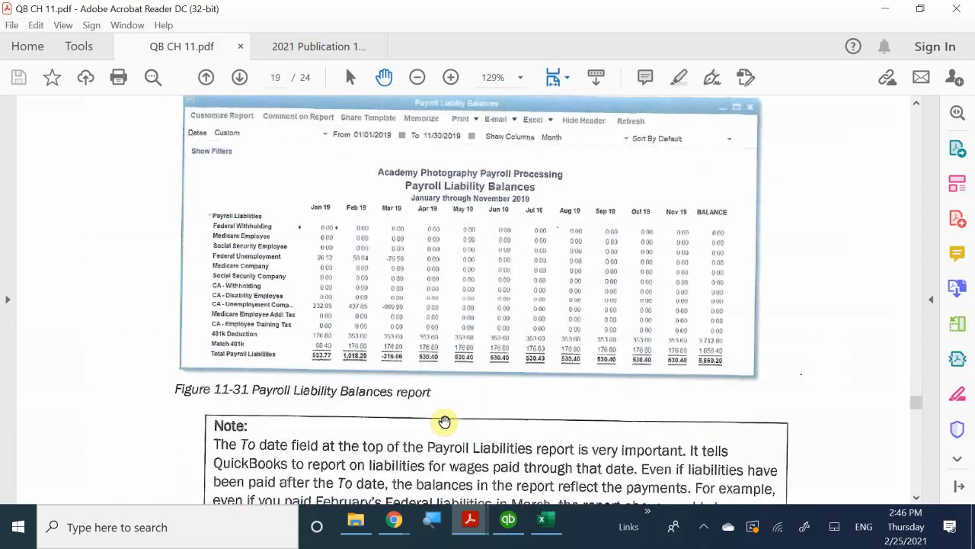
scroll(438, 405, down, 12)
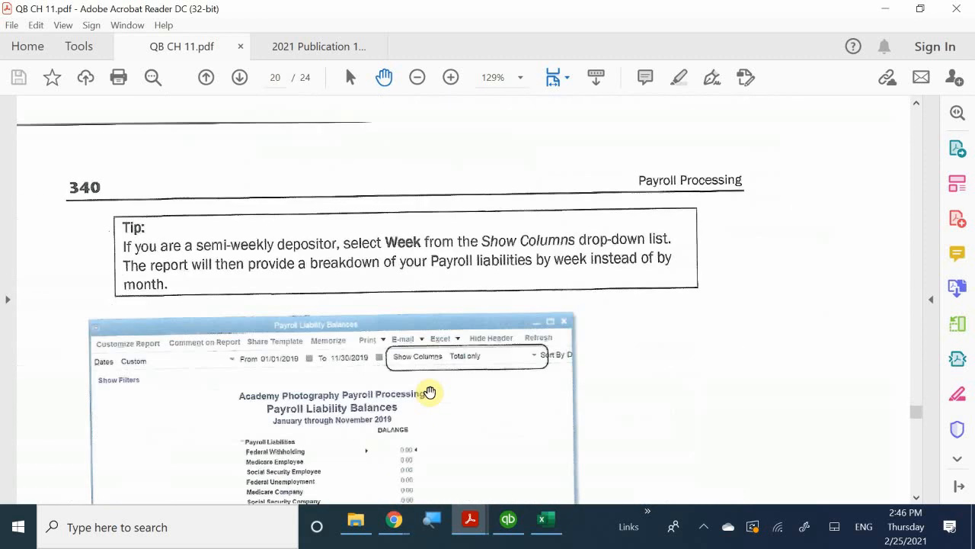
scroll(354, 296, down, 12)
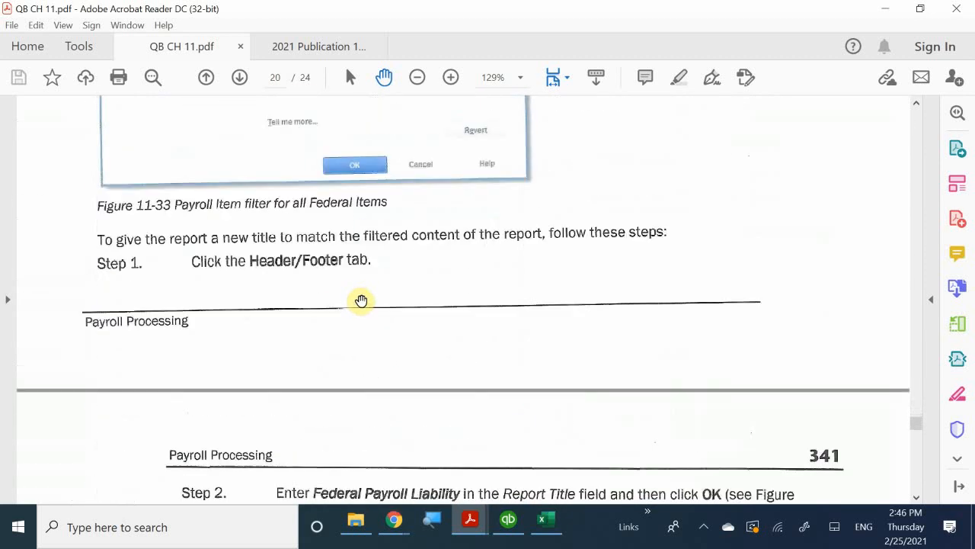
scroll(366, 298, down, 5)
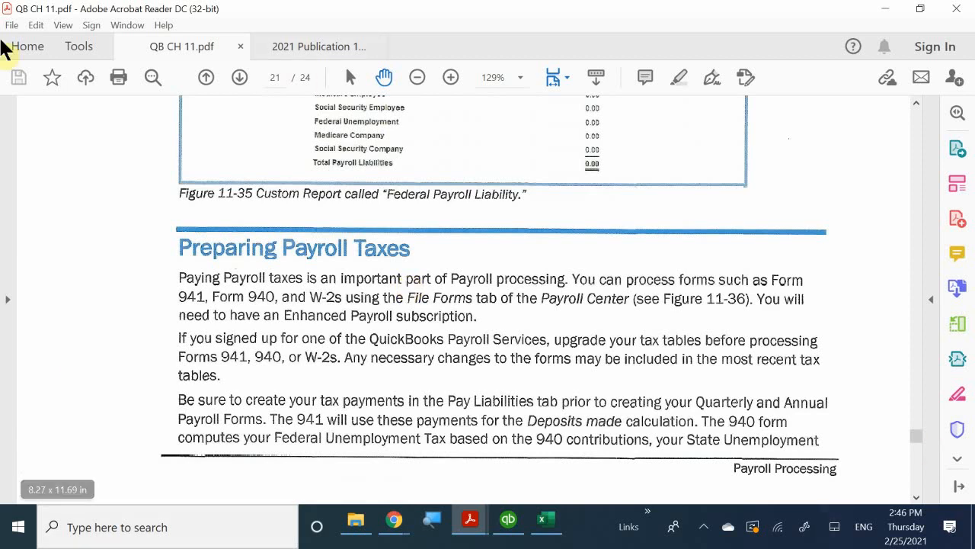
Look through the chapter's Review Questions on paying payroll taxes, voucher style checks and the Payroll Liability Balances report
scroll(221, 154, down, 3)
scroll(220, 141, down, 20)
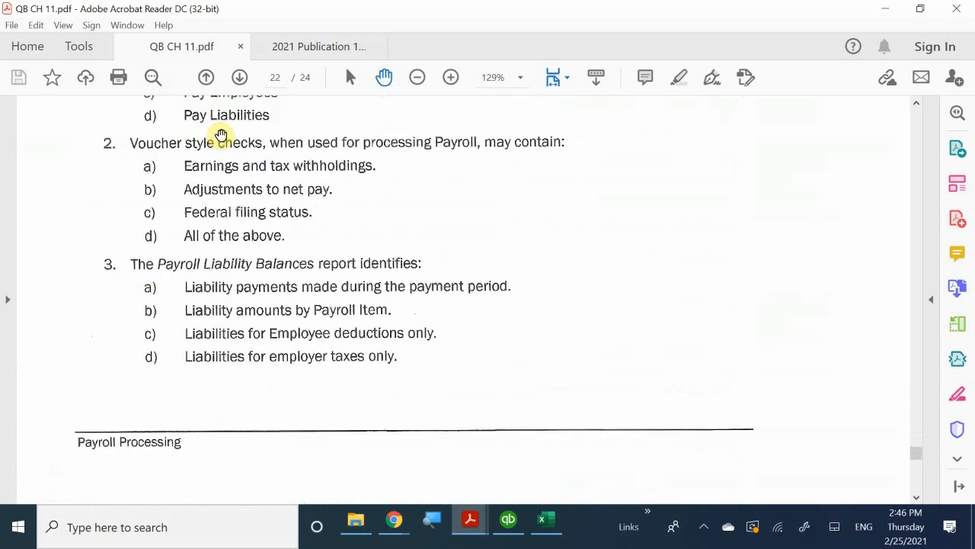
scroll(229, 133, up, 10)
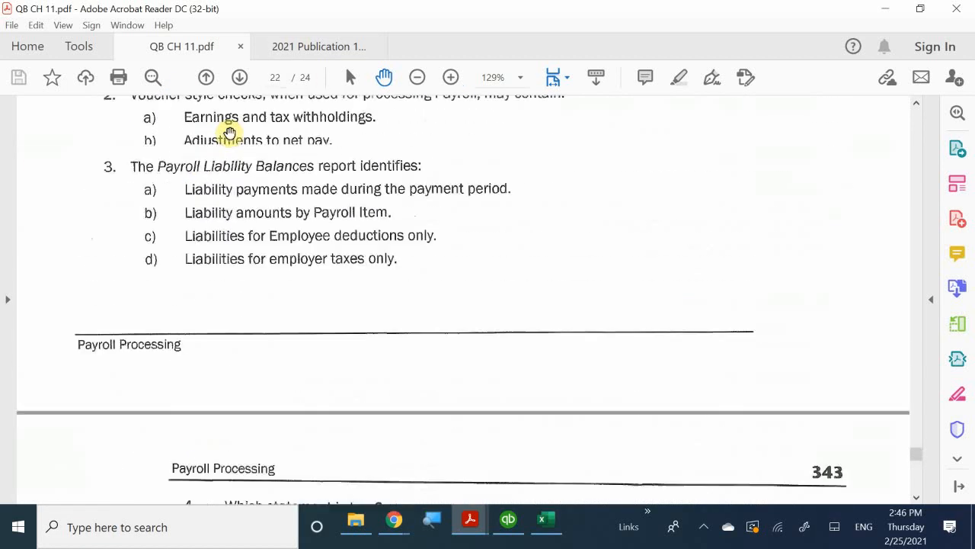
scroll(236, 137, up, 5)
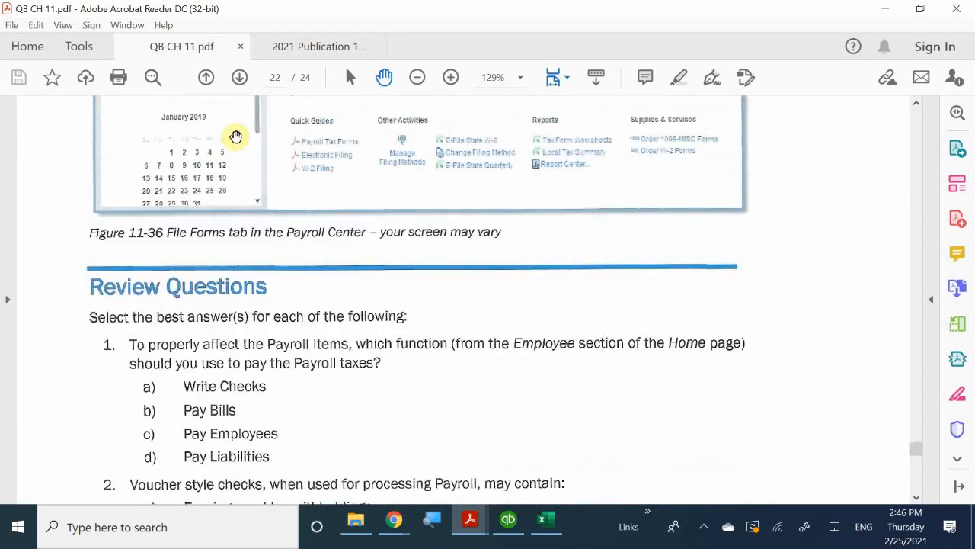
scroll(242, 122, down, 1)
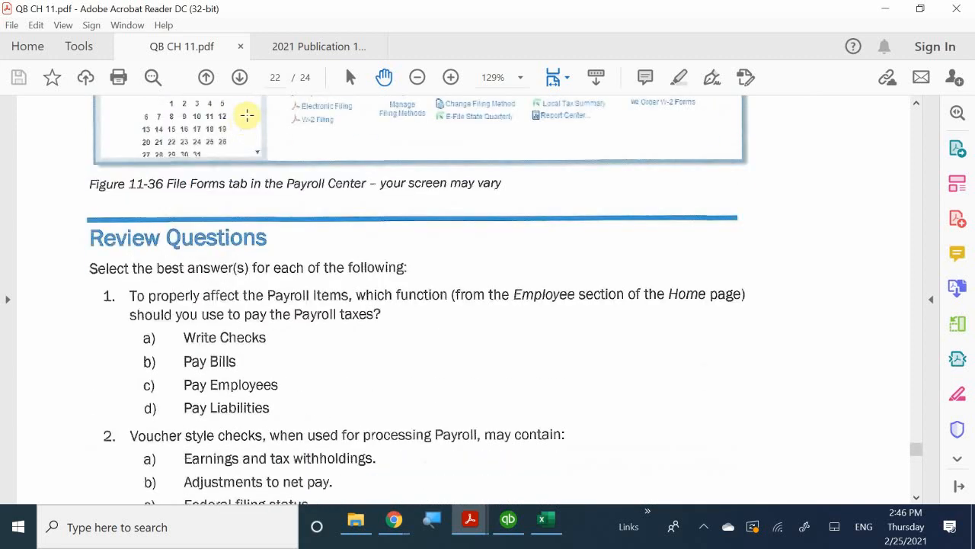
scroll(243, 118, down, 1)
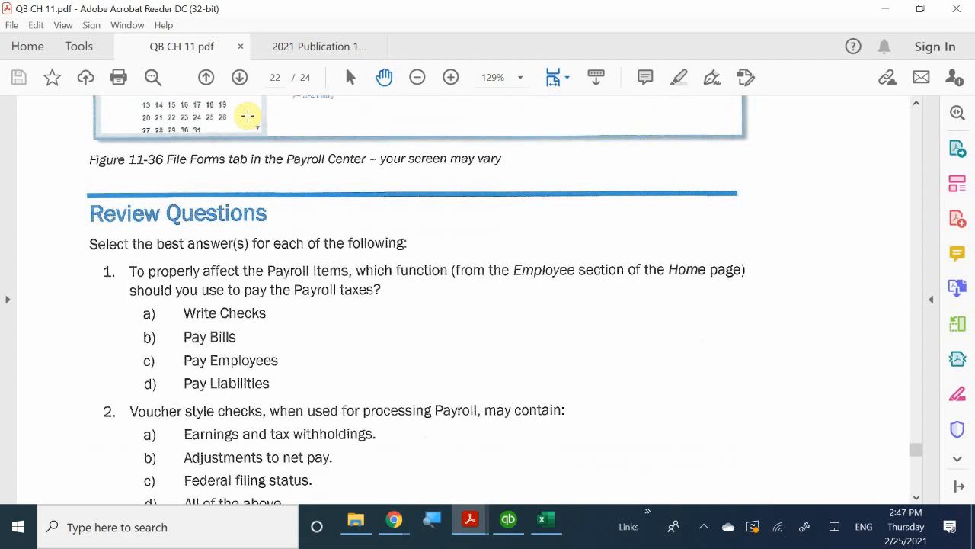
Read Review Questions 1 to 3, check the Payroll Liability Balances report in QuickBooks for question 3, and return to the chapter PDF
scroll(248, 116, down, 3)
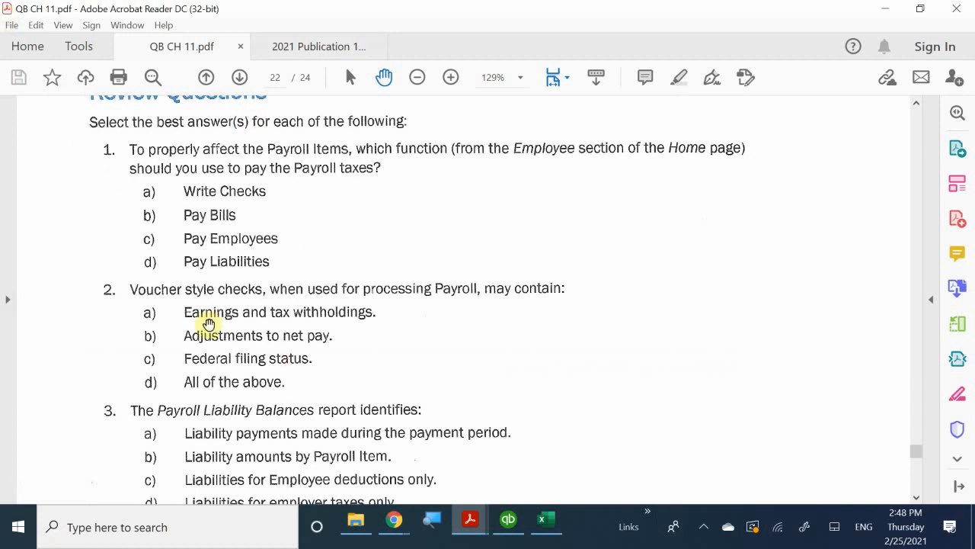
scroll(89, 361, down, 1)
scroll(89, 361, down, 1)
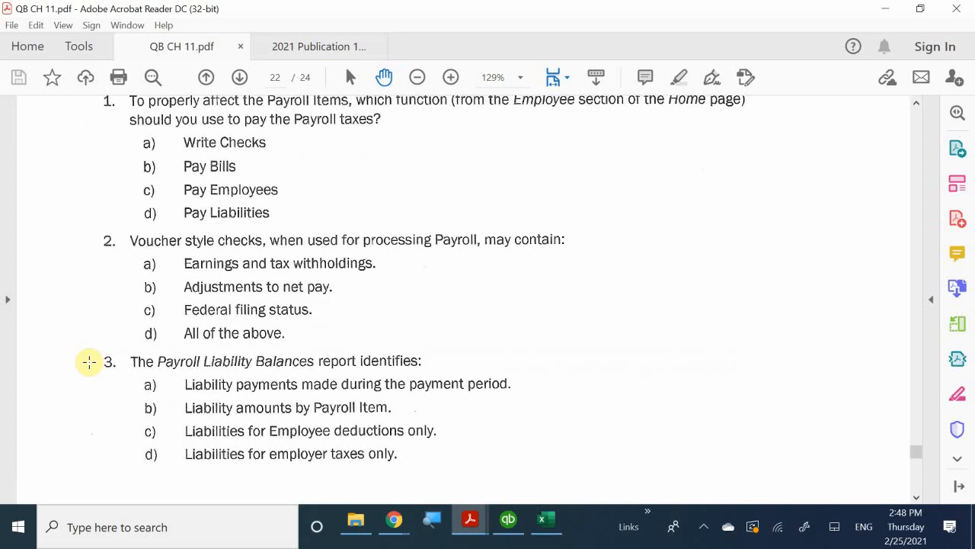
scroll(89, 364, down, 1)
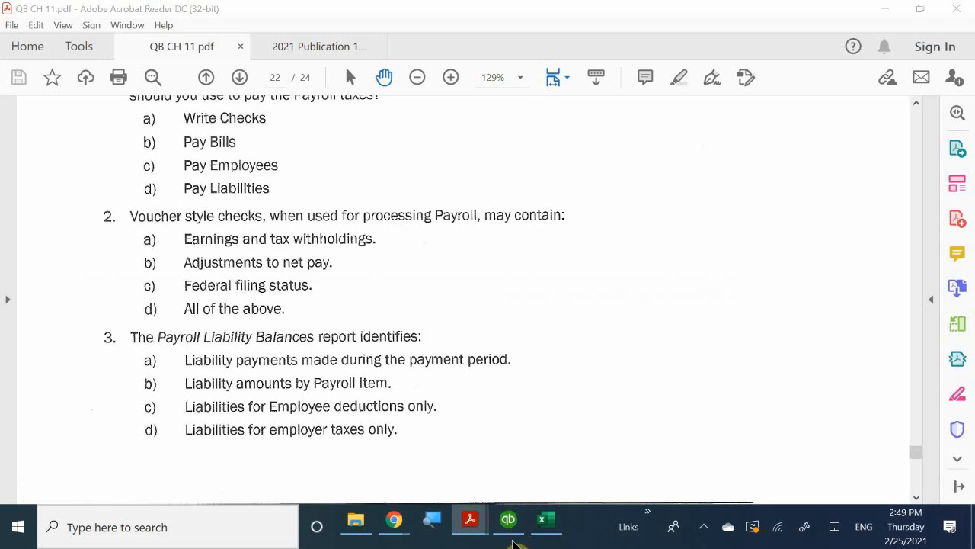
click(510, 526)
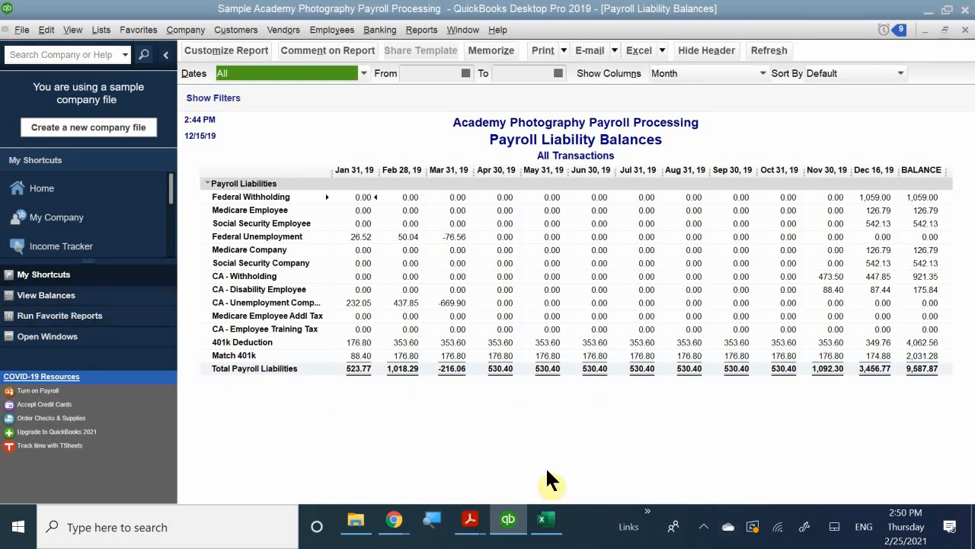
click(508, 523)
Read Review Questions 4 and 5 on pay stubs, paycheck corrections and beginning payroll processing, up to the Payroll Processing Problem 1 heading
scroll(539, 421, down, 5)
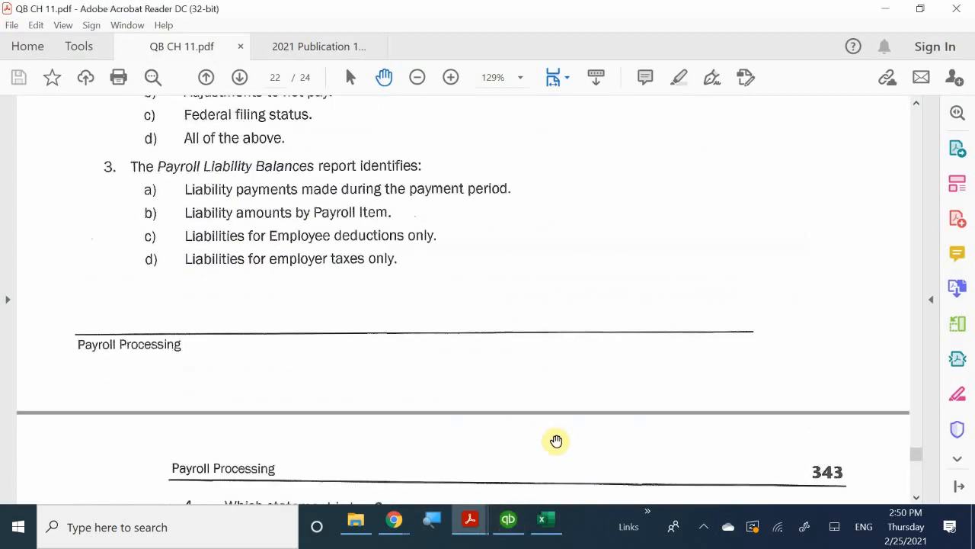
scroll(556, 430, down, 1)
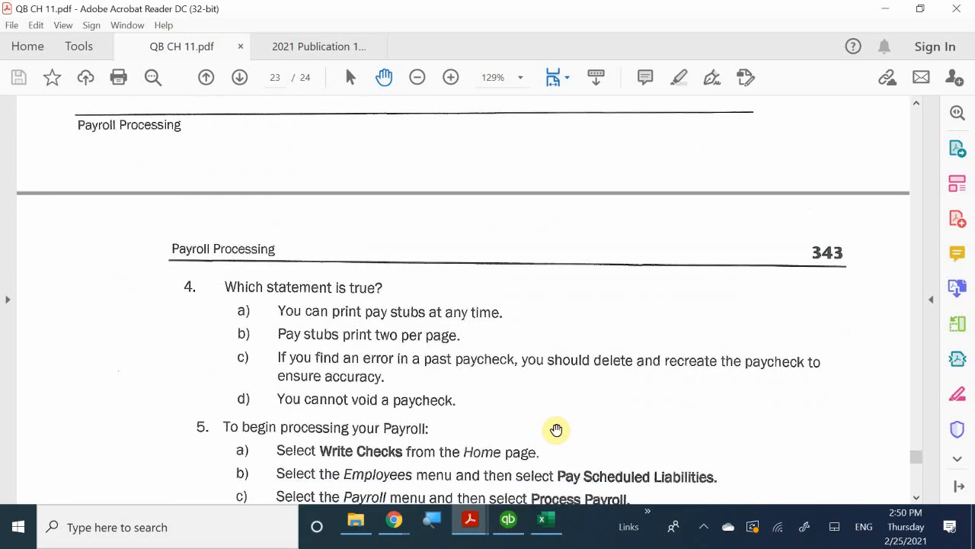
scroll(556, 430, up, 1)
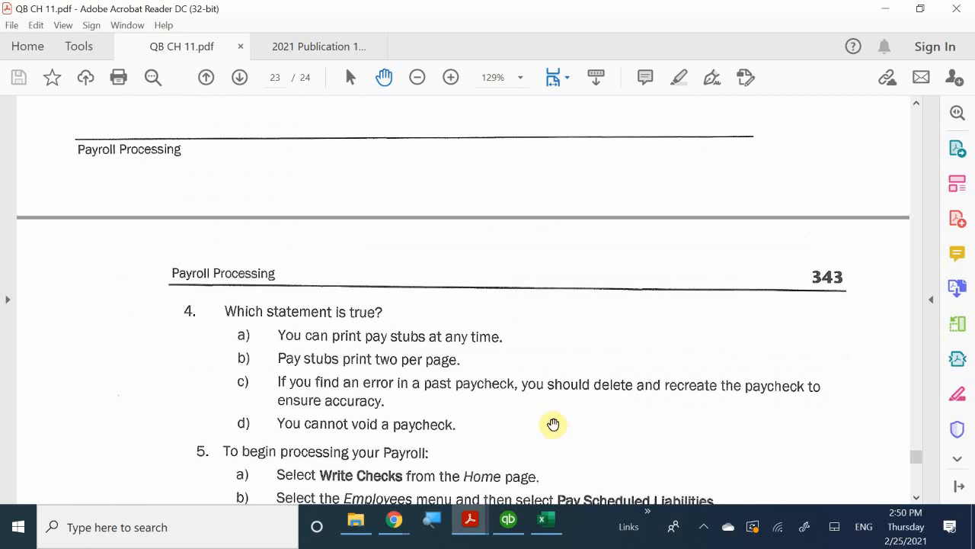
scroll(556, 430, down, 3)
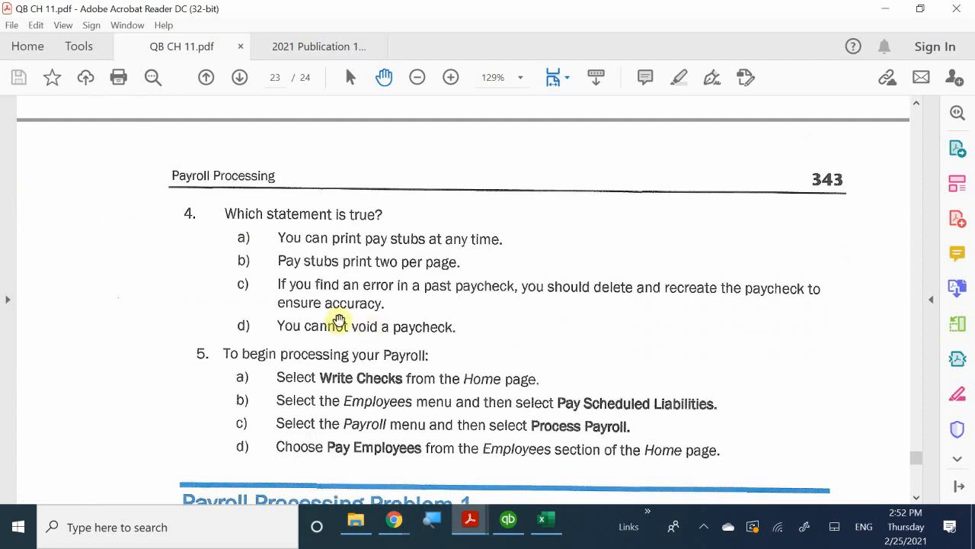
scroll(404, 297, down, 2)
scroll(408, 300, down, 1)
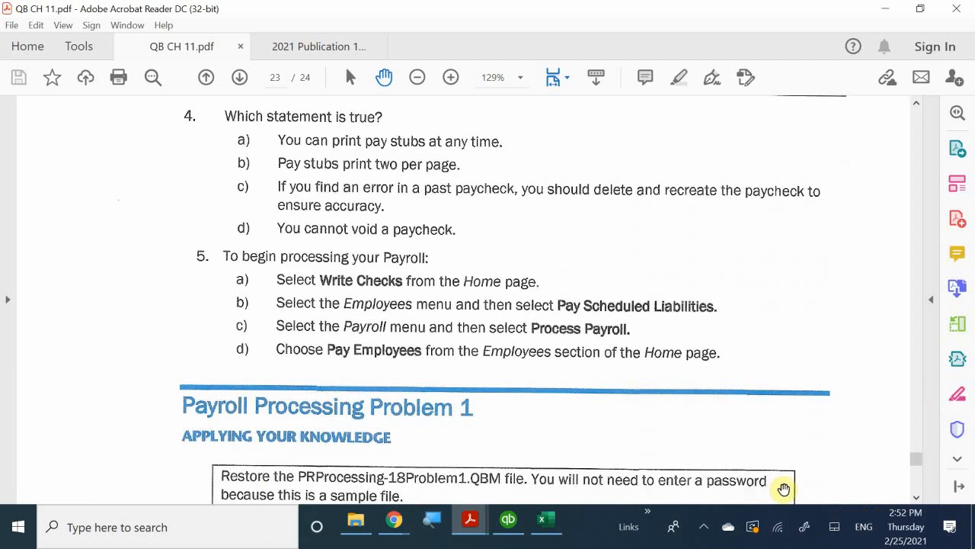
click(702, 526)
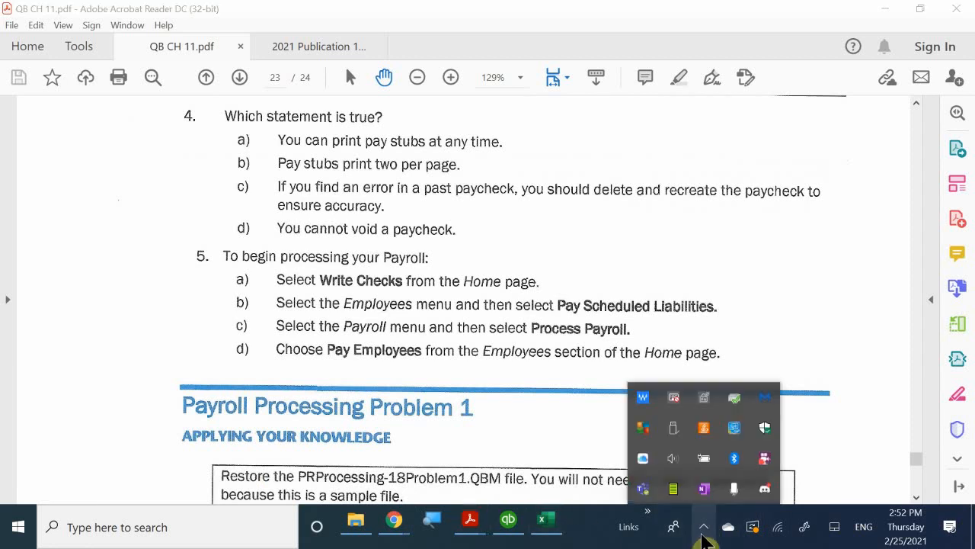